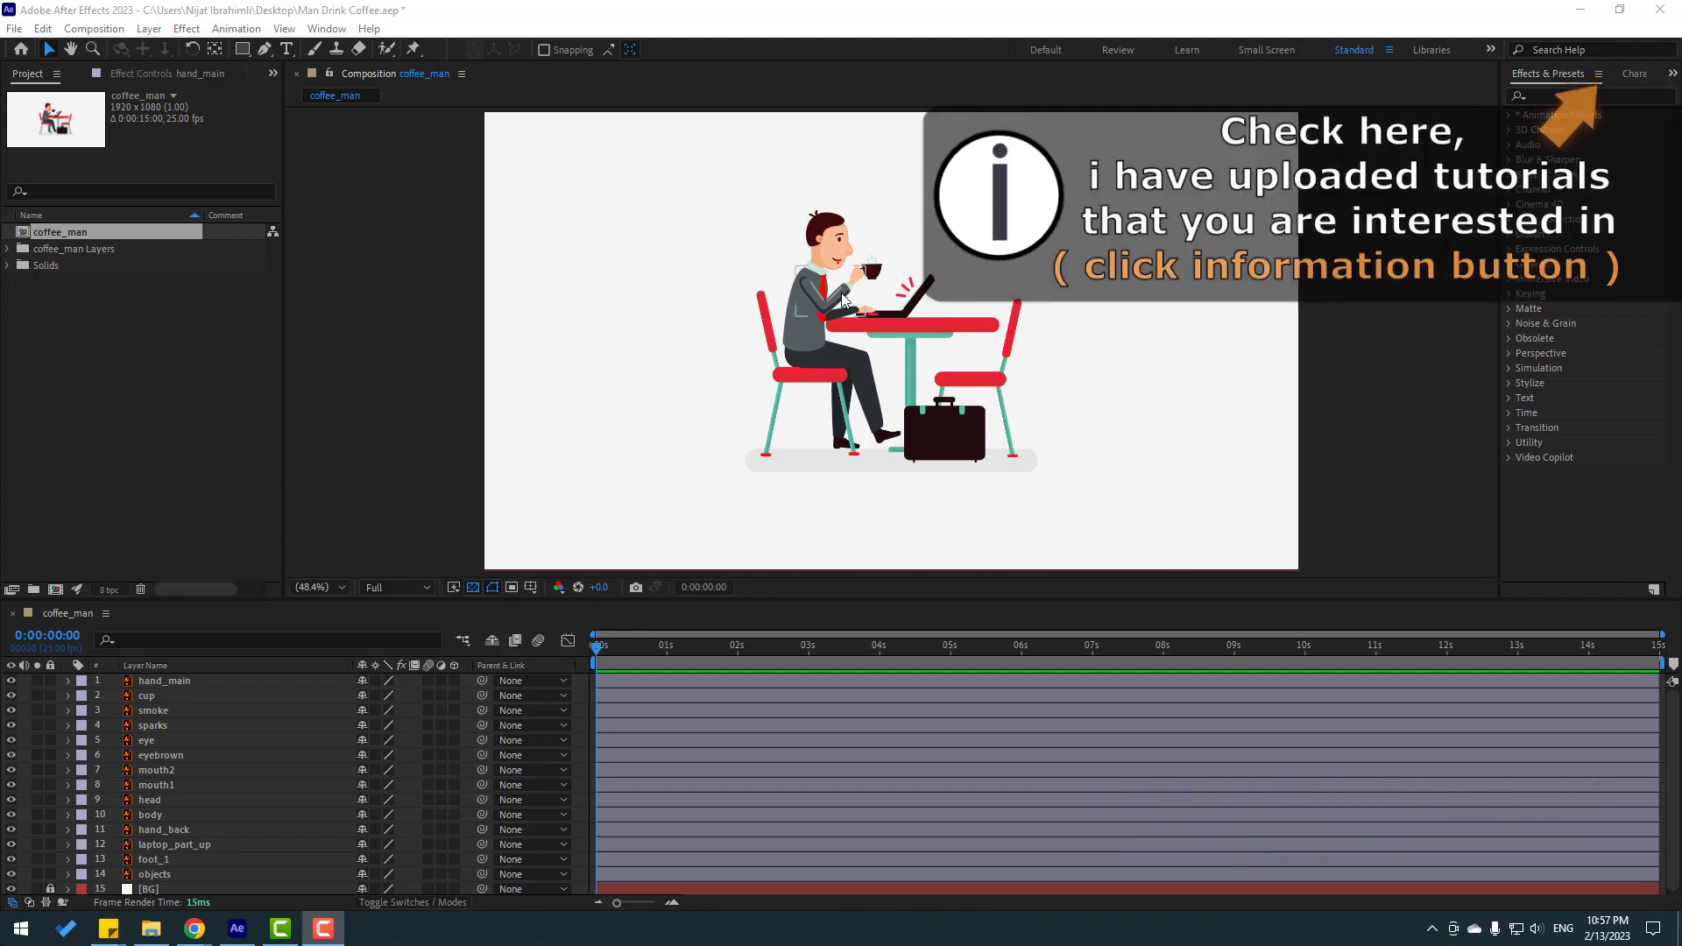
Isolate the hand_main layer with solo and turn off the composition's transparency grid
left_click(738, 447)
scroll(833, 349, "up", 4)
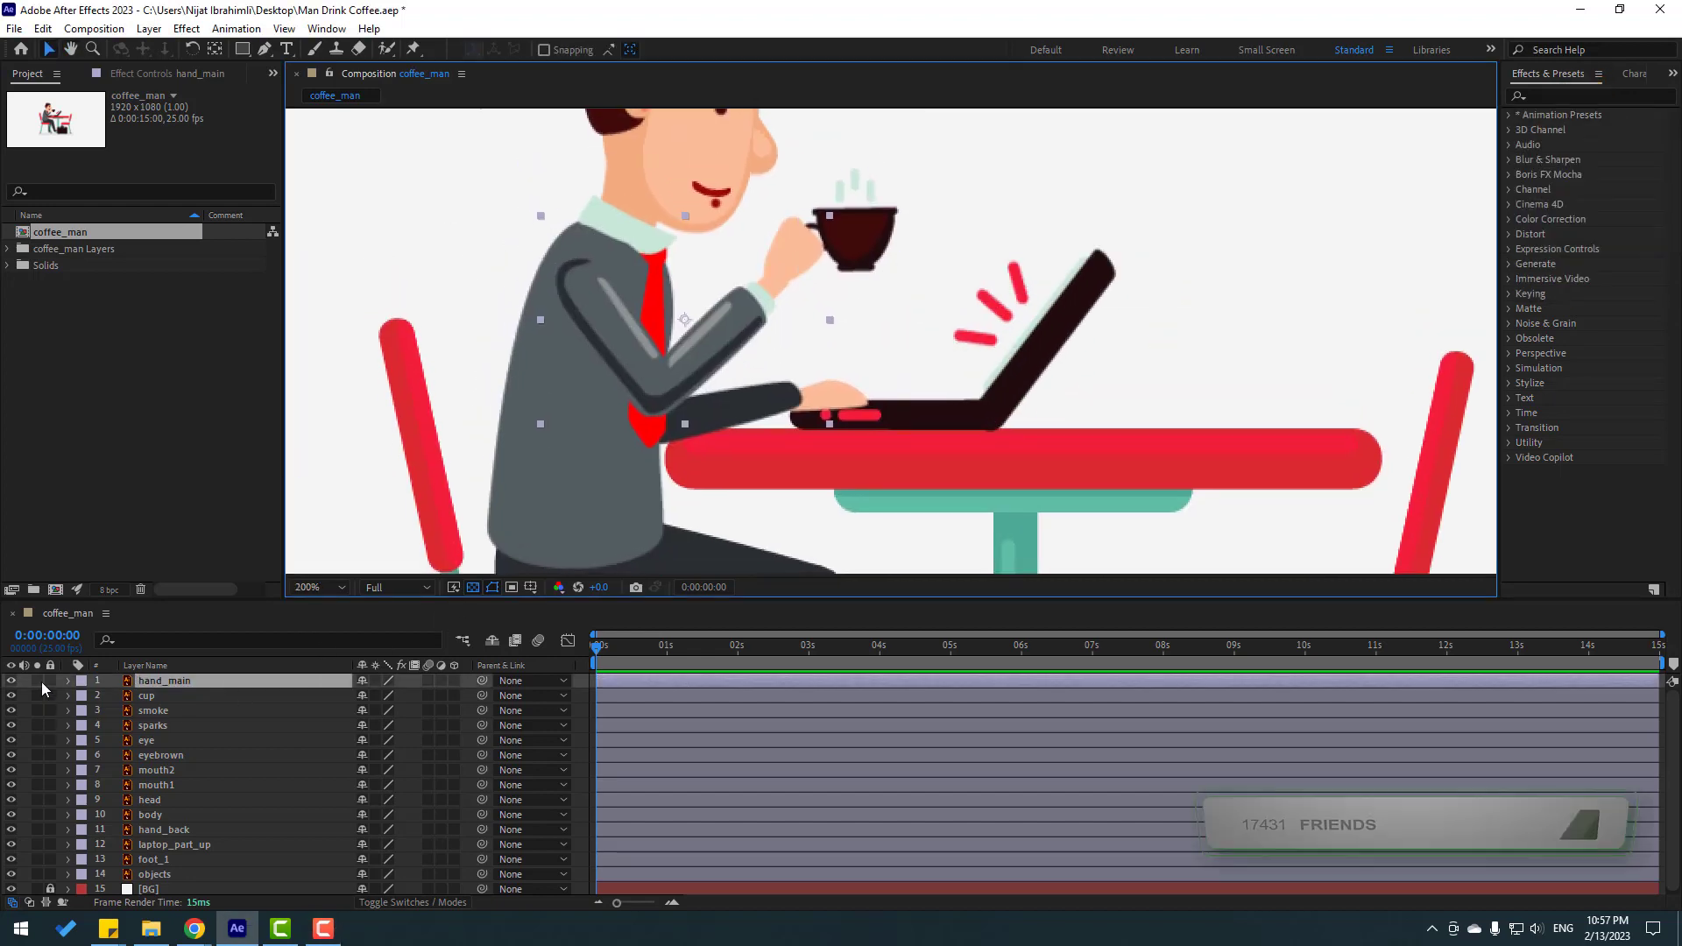
left_click(38, 680)
left_click_drag(620, 376, 660, 381)
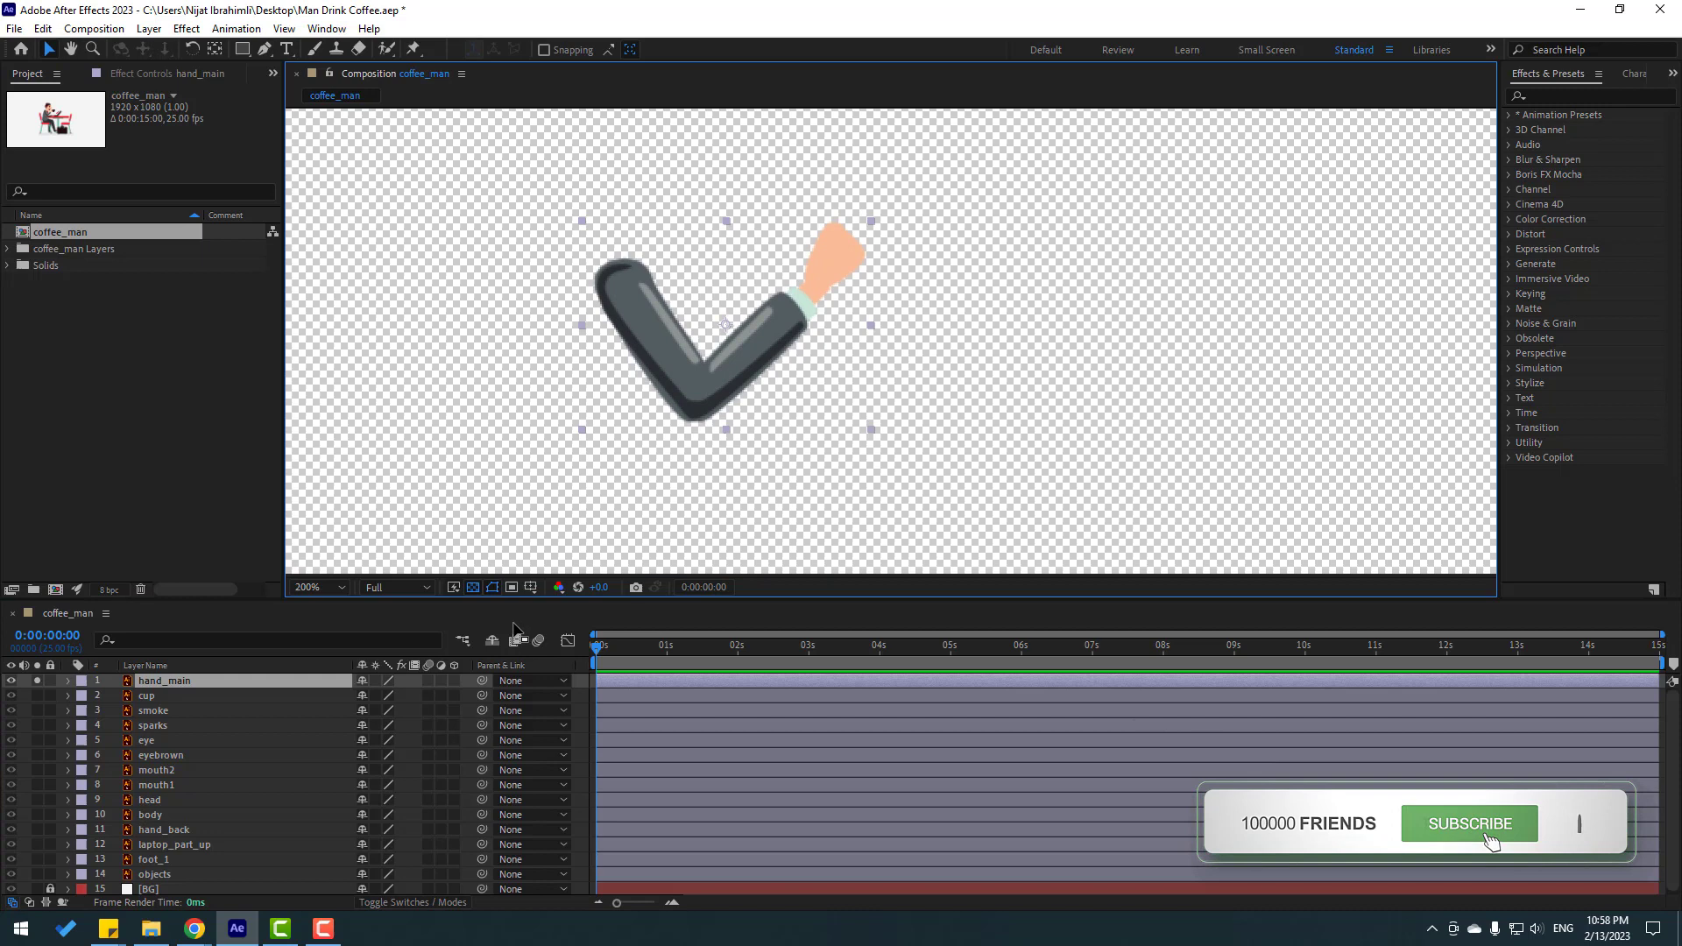
left_click(474, 588)
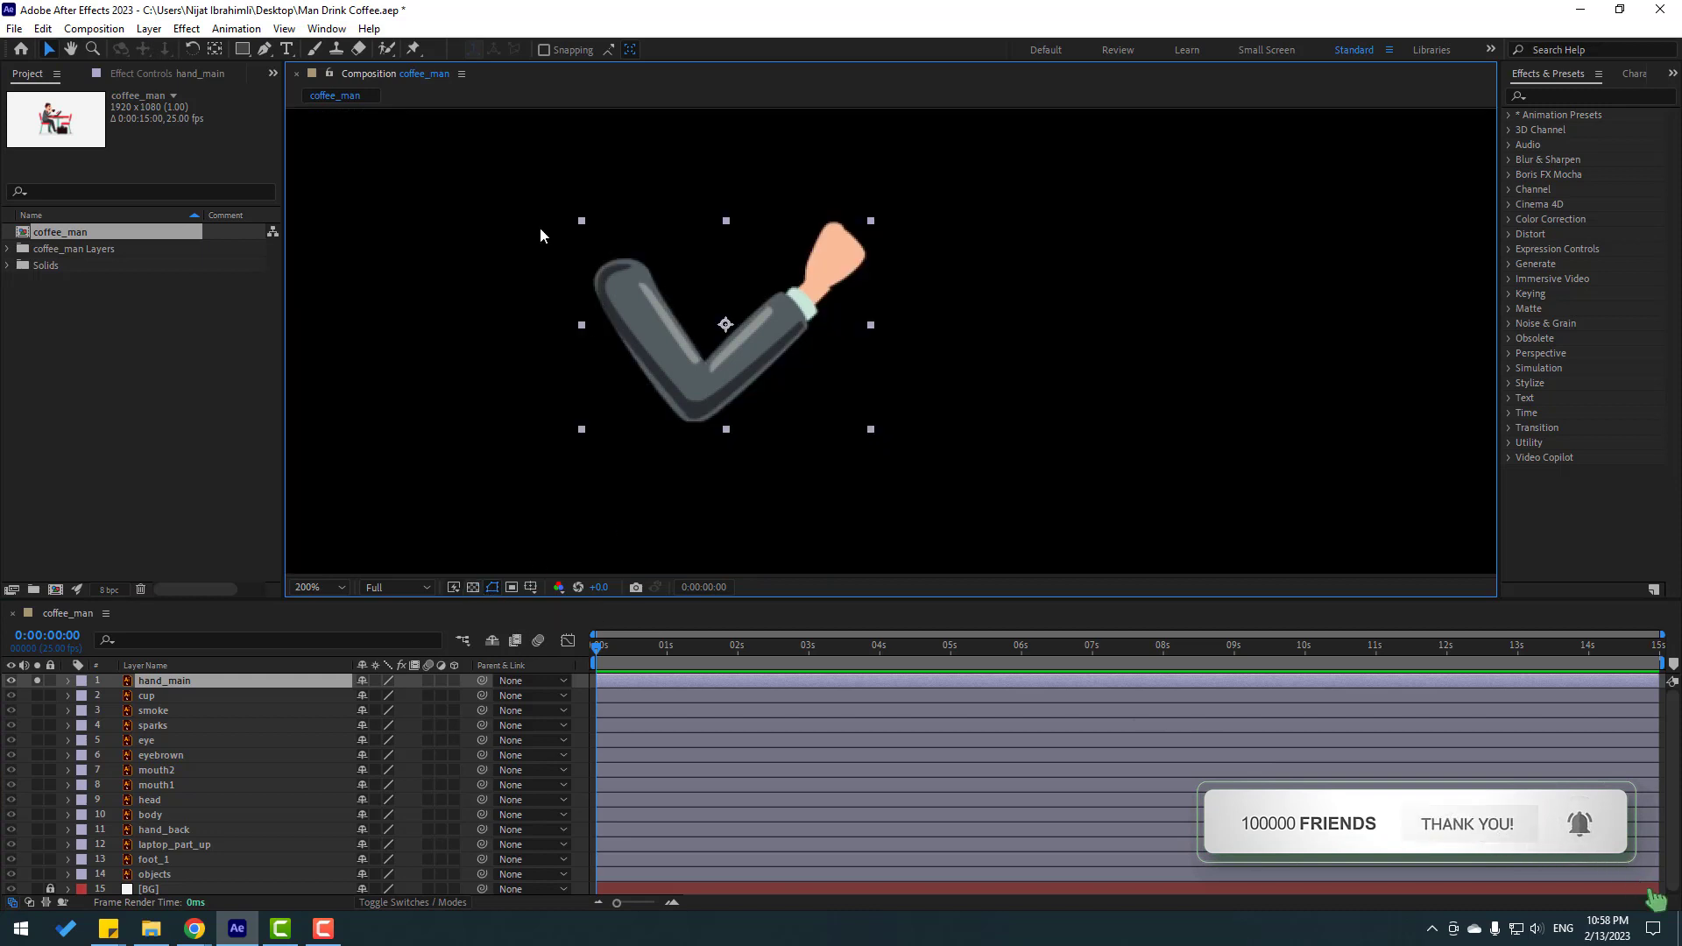
Place three Puppet pins on the arm, at the shoulder, the elbow and the hand
left_click(414, 47)
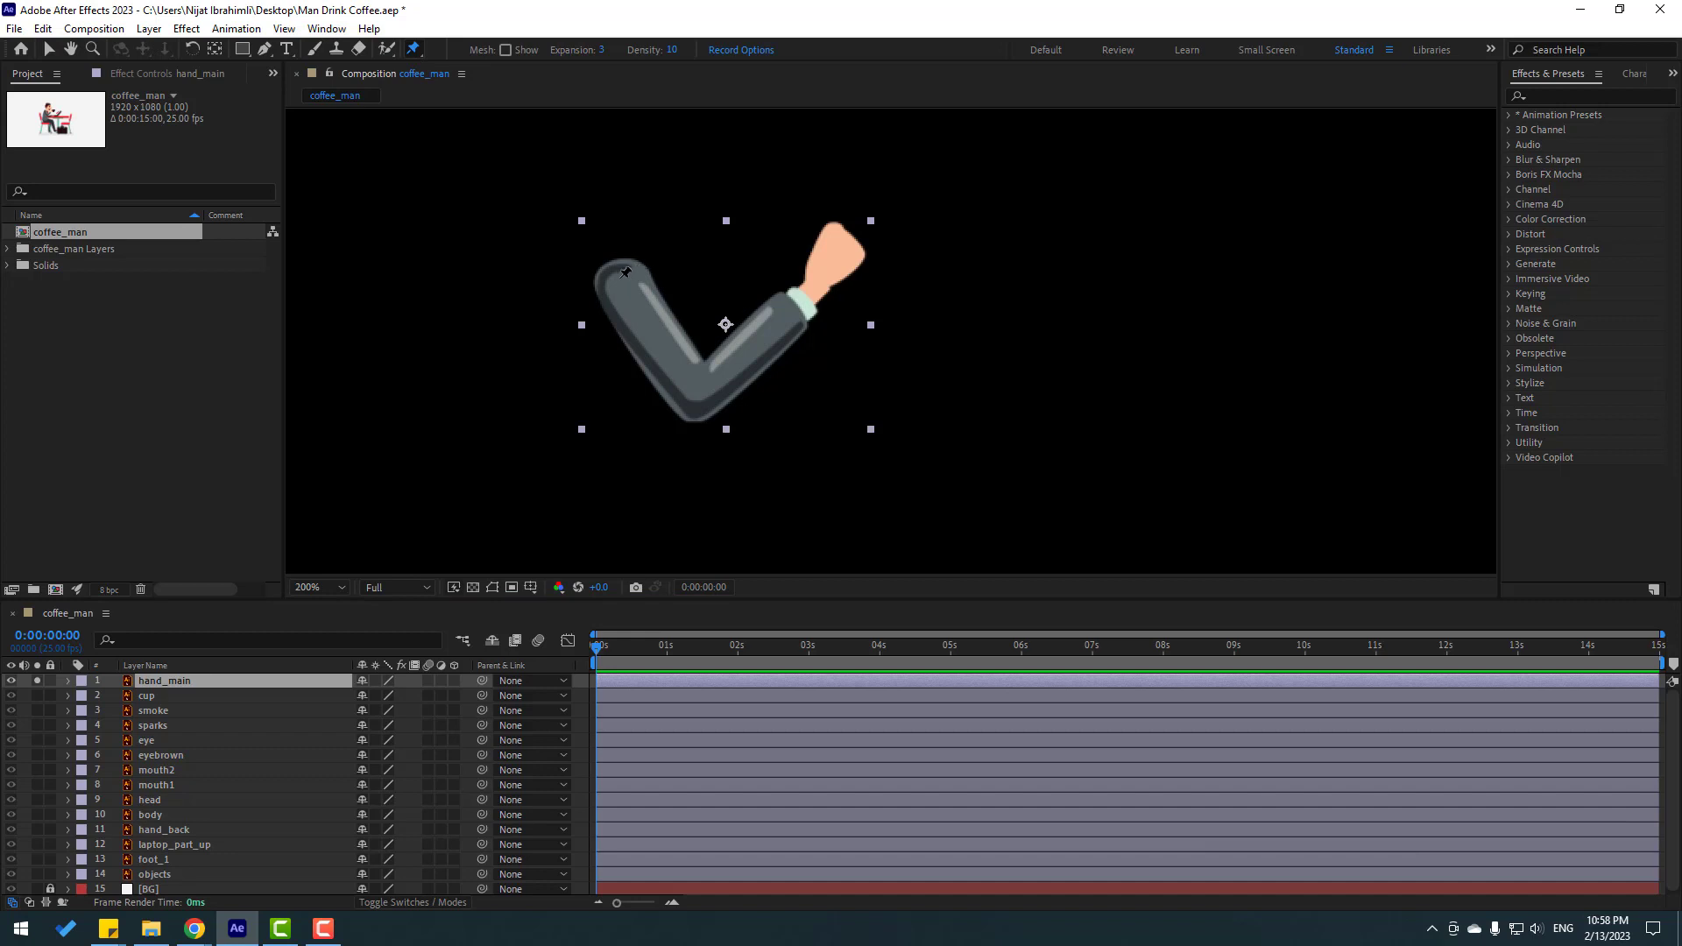
left_click(619, 279)
left_click(698, 388)
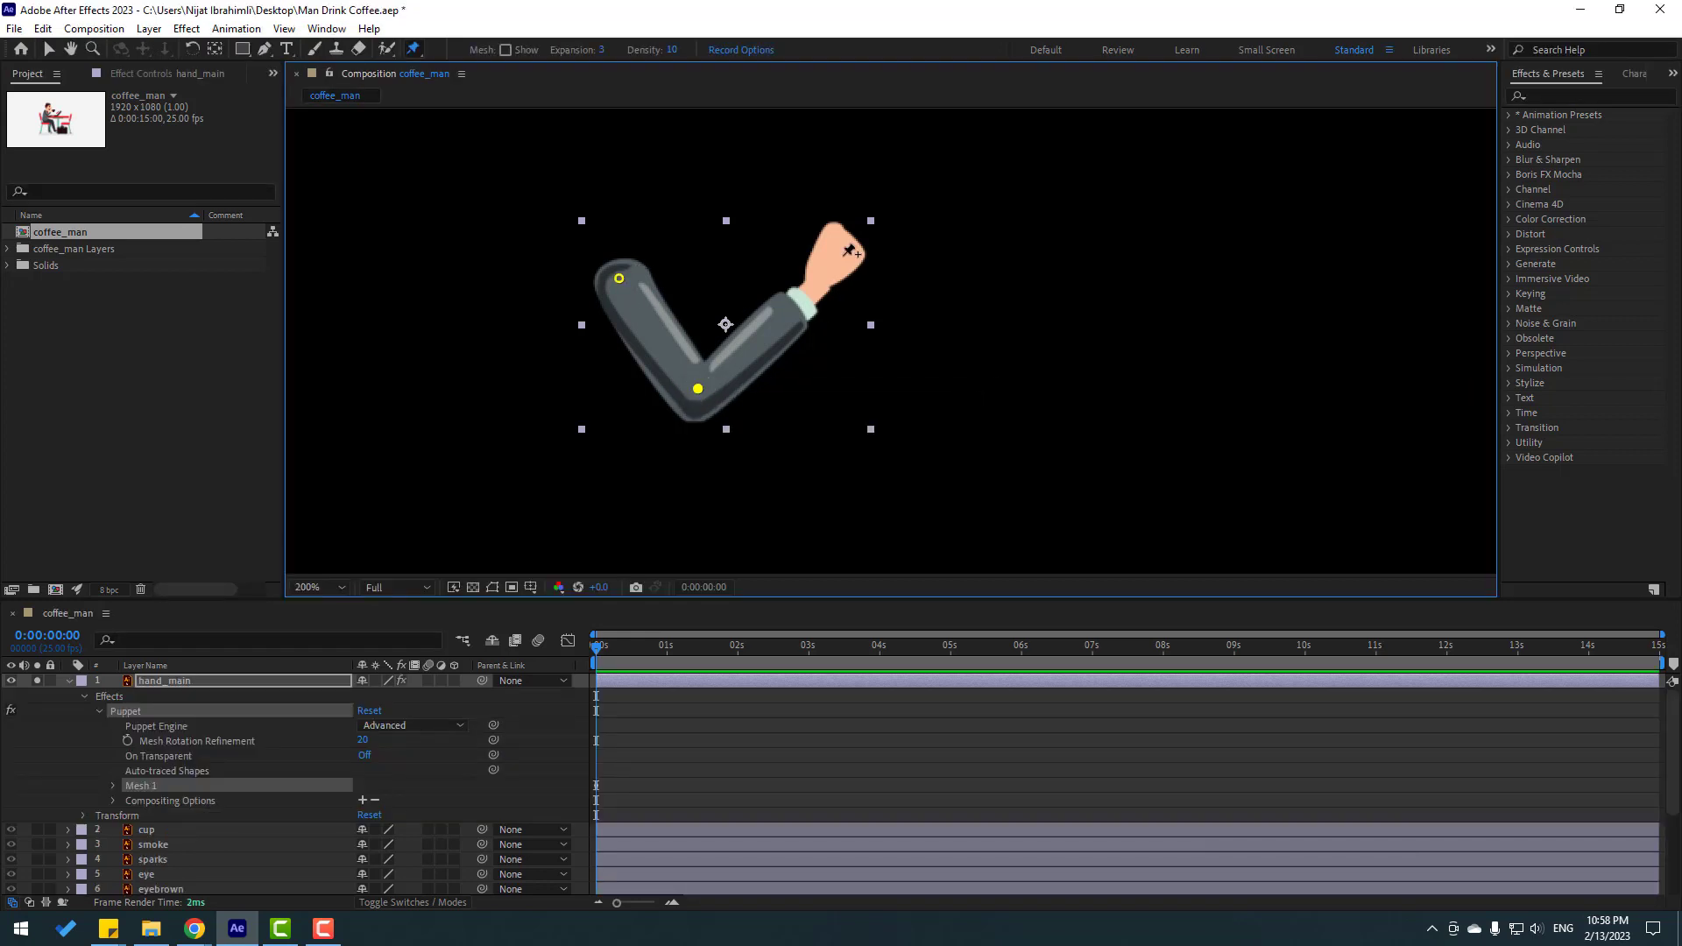
left_click(842, 248)
left_click(49, 51)
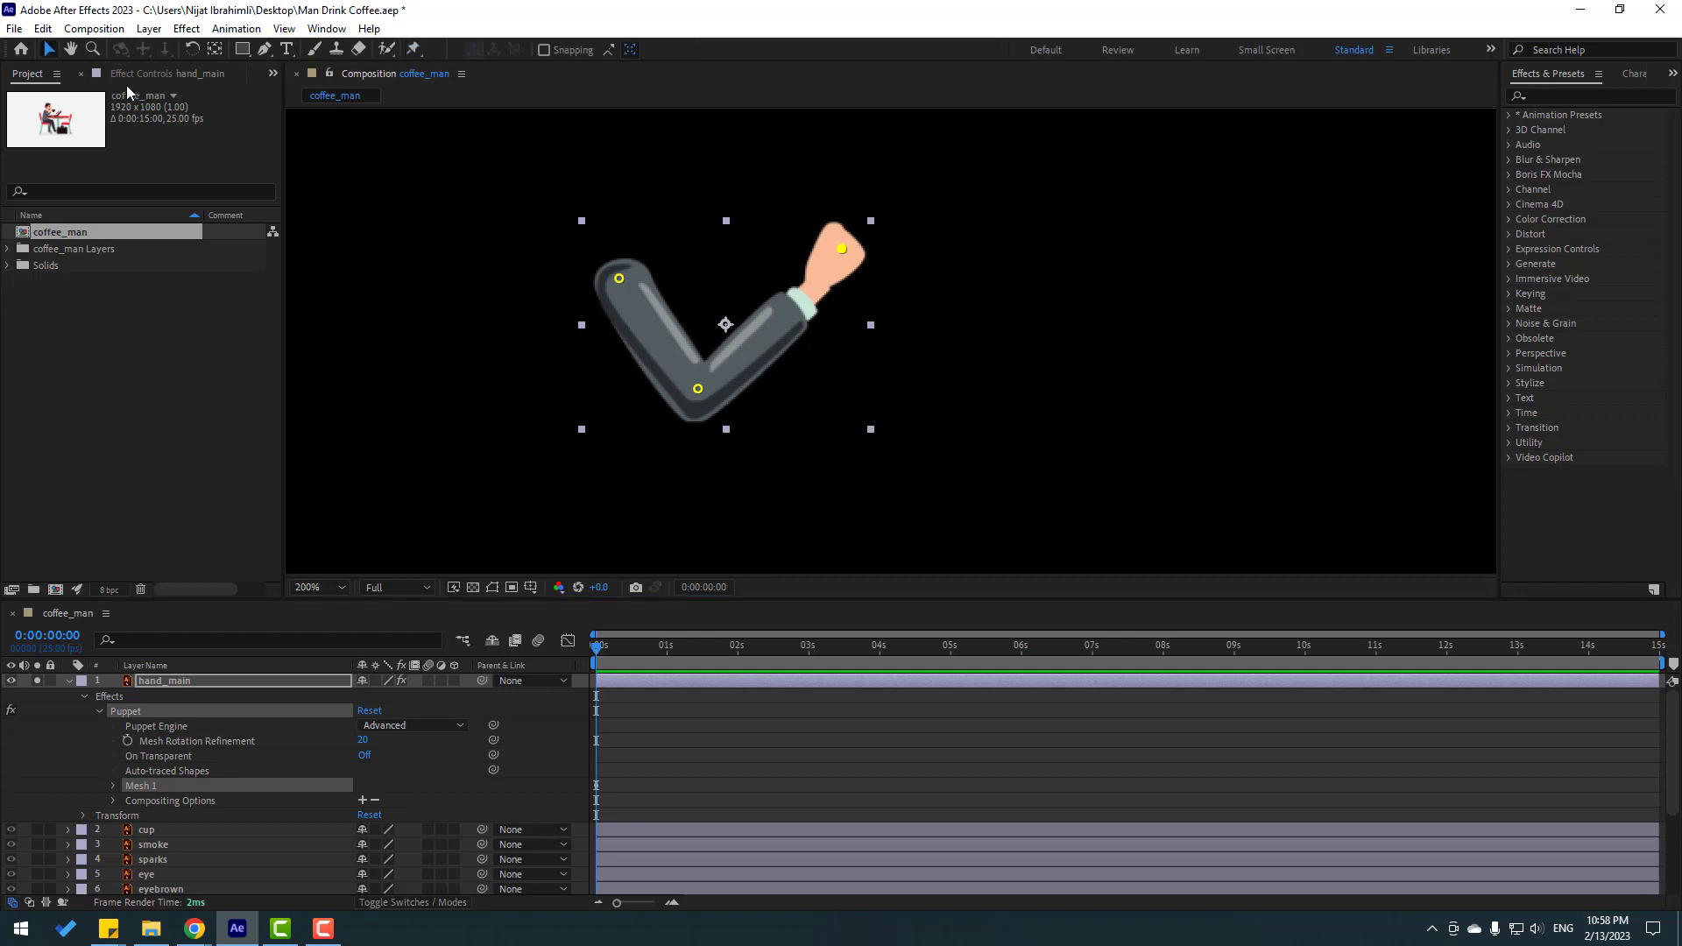
Open Duik Angela and use Add Pins on the arm's puppet pins, ignoring the request to hide layer controls
left_click(151, 77)
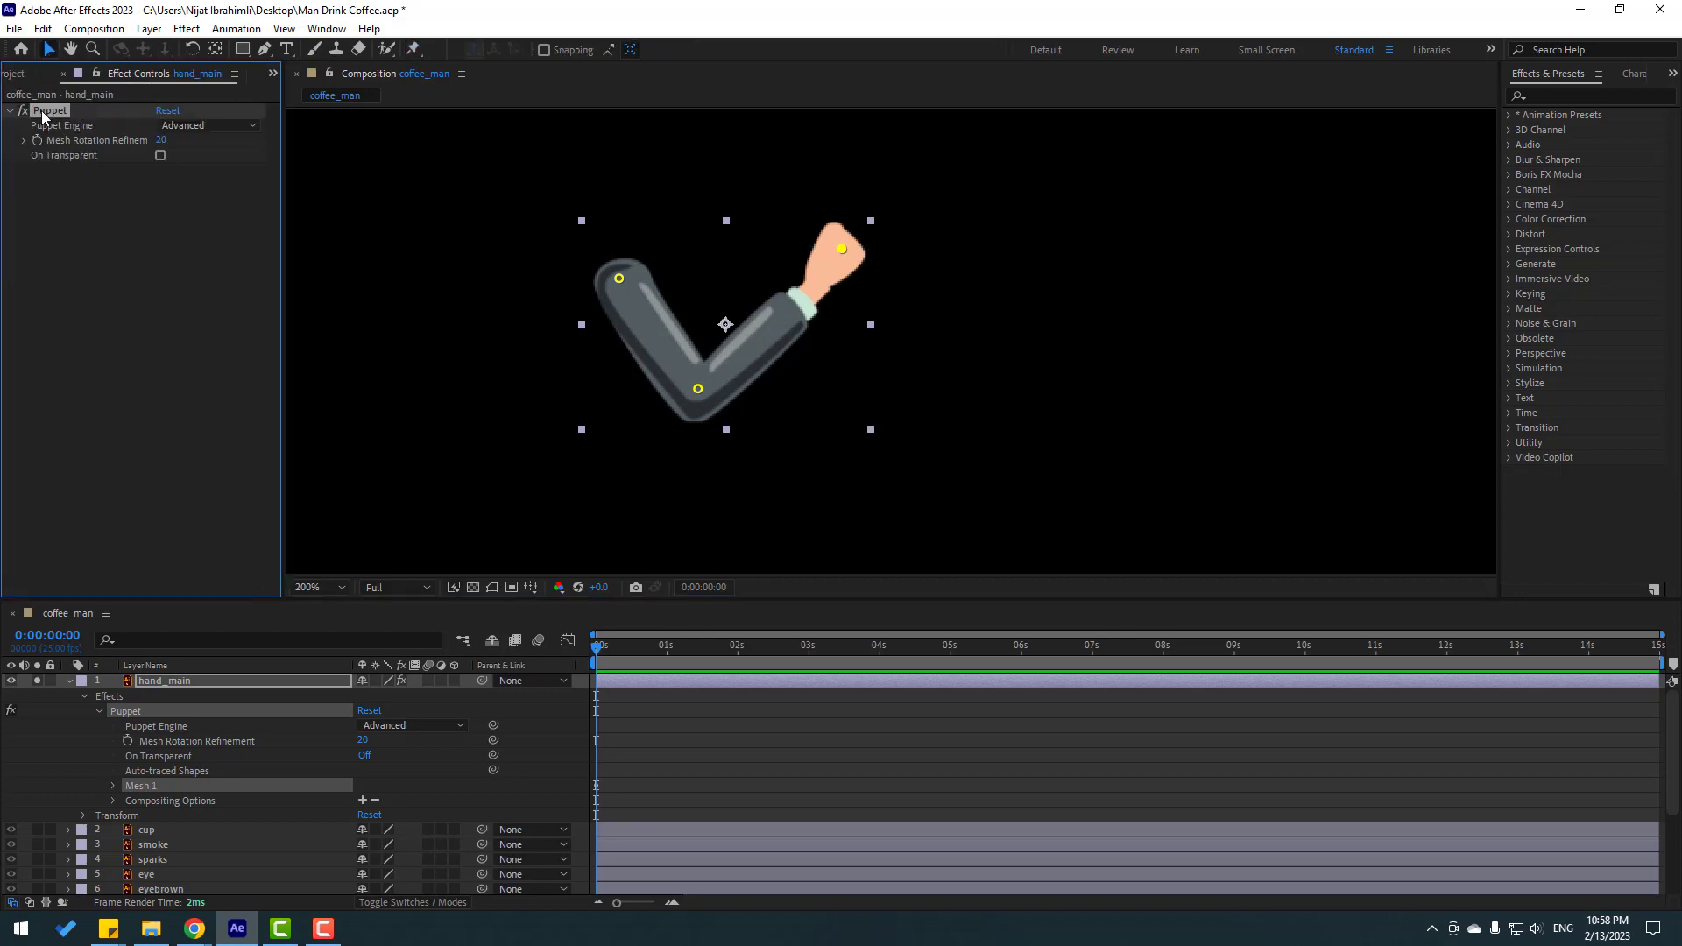
left_click(326, 28)
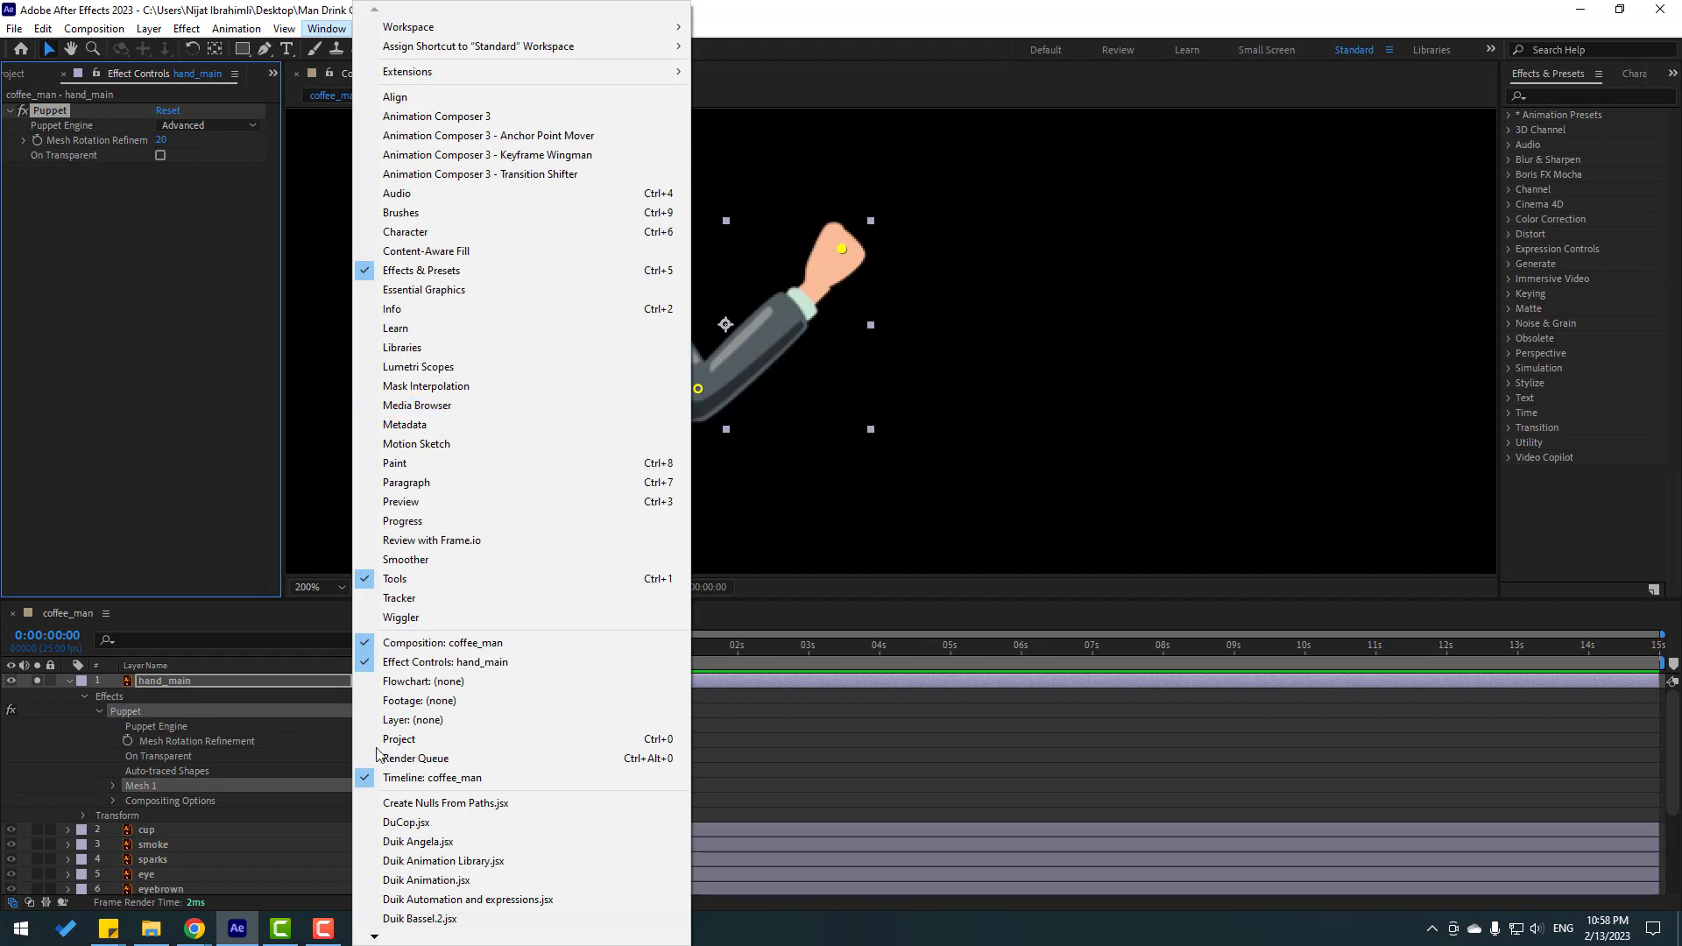
left_click(429, 842)
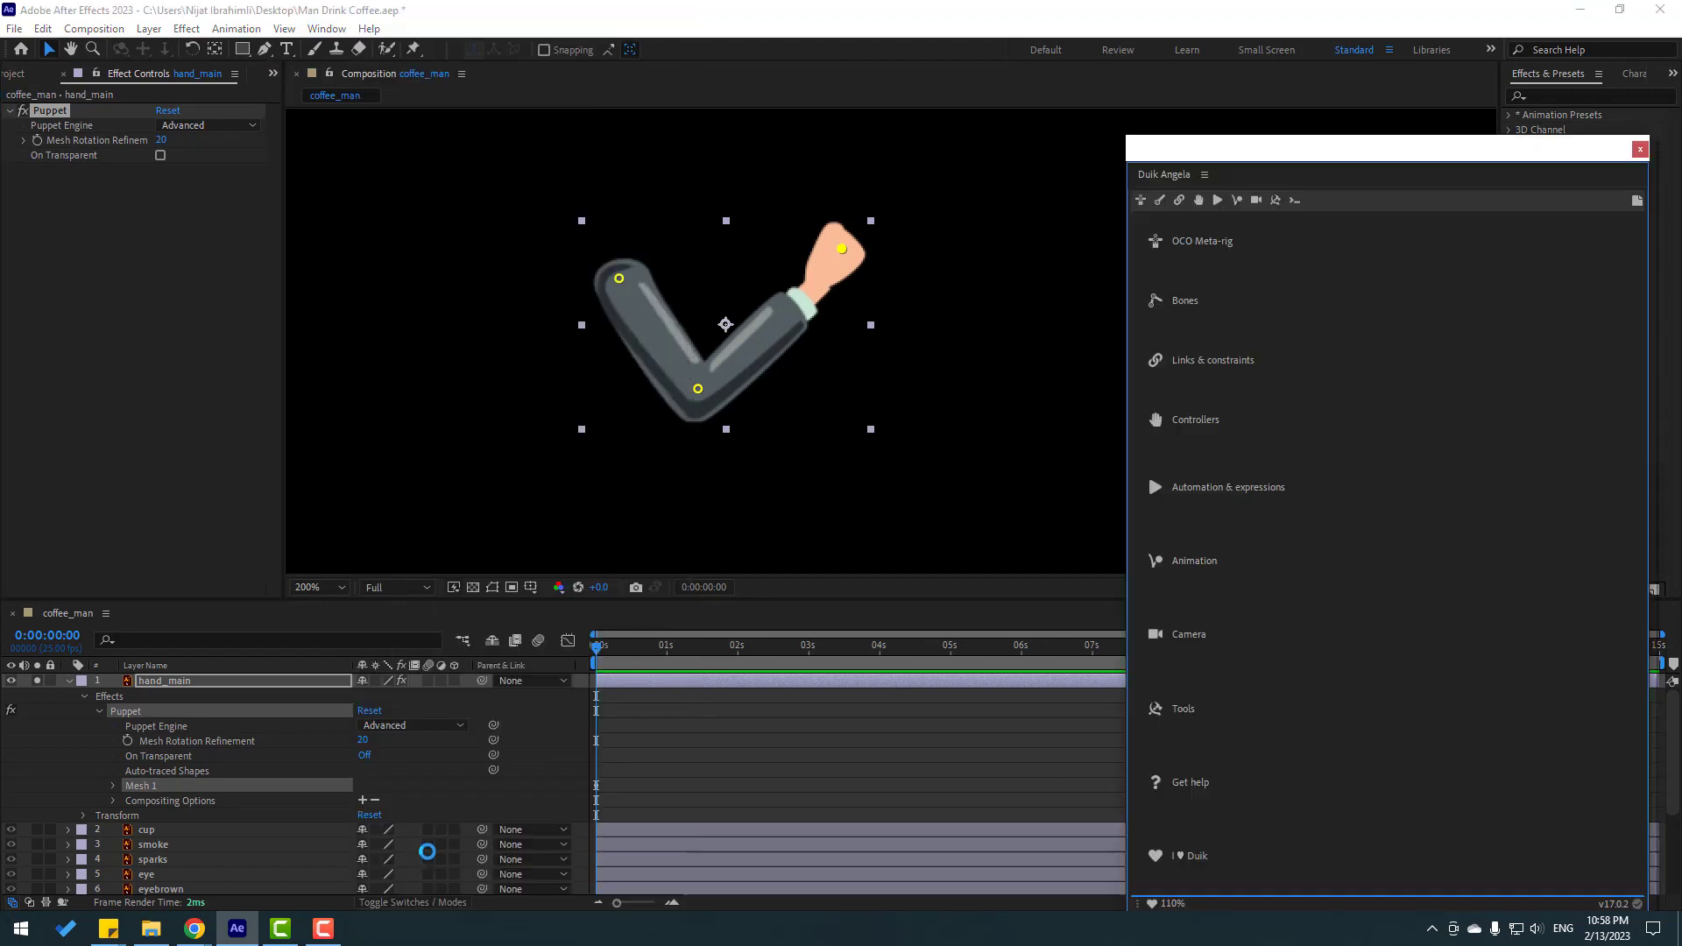
left_click(1180, 200)
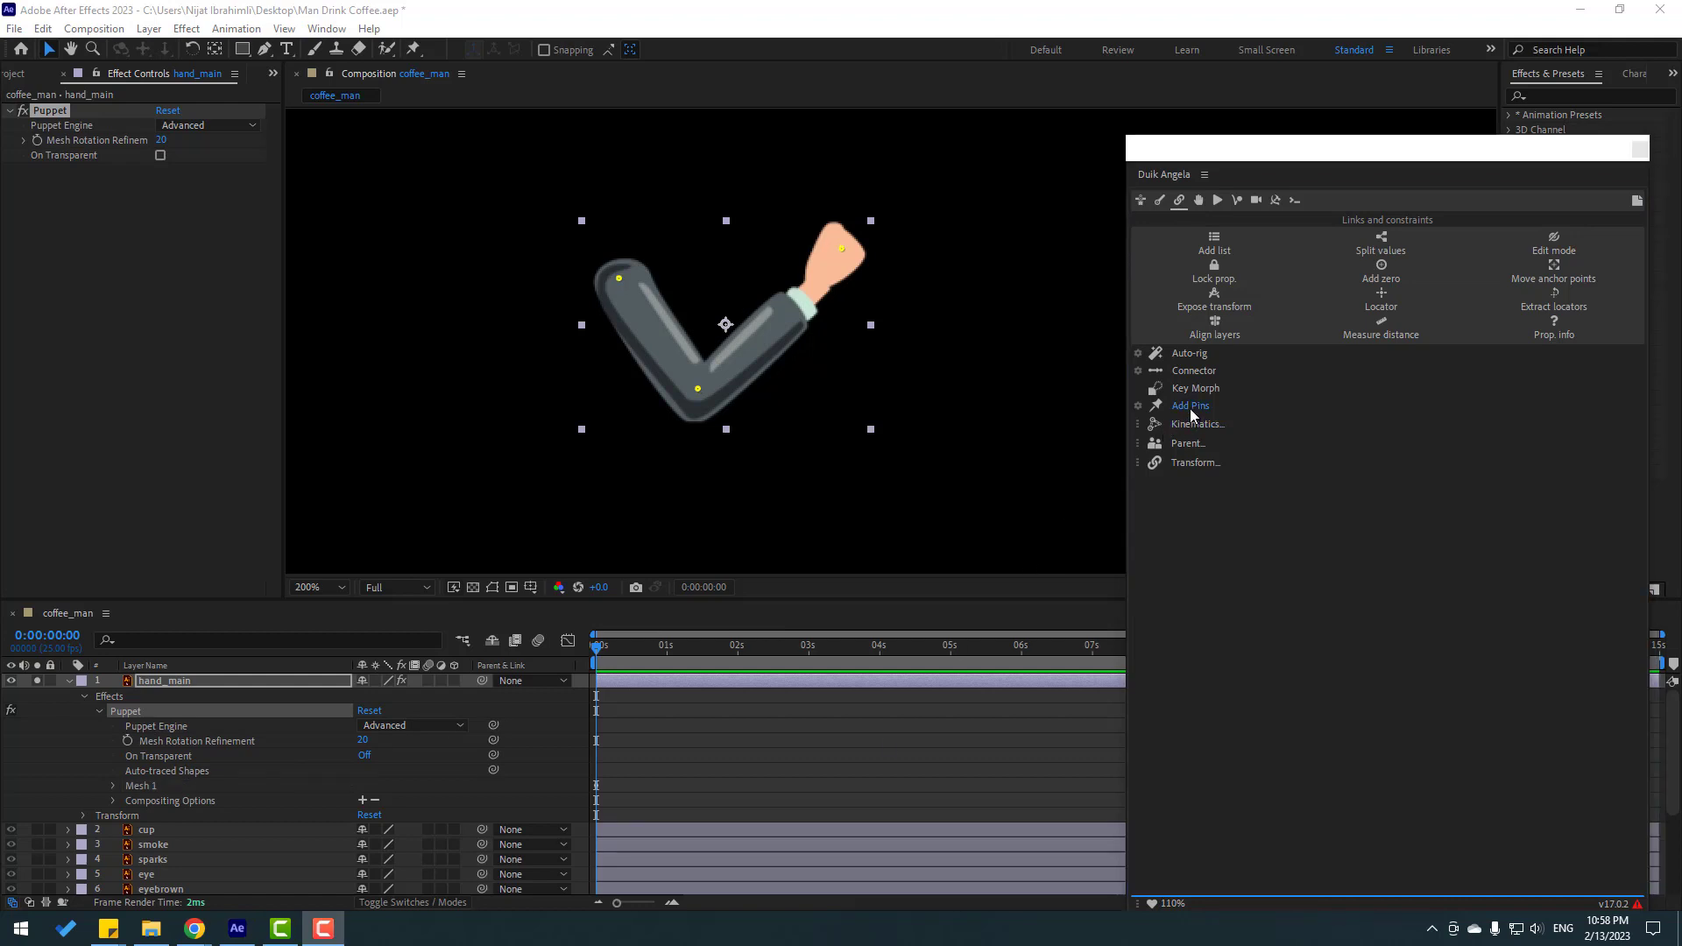
left_click(1190, 406)
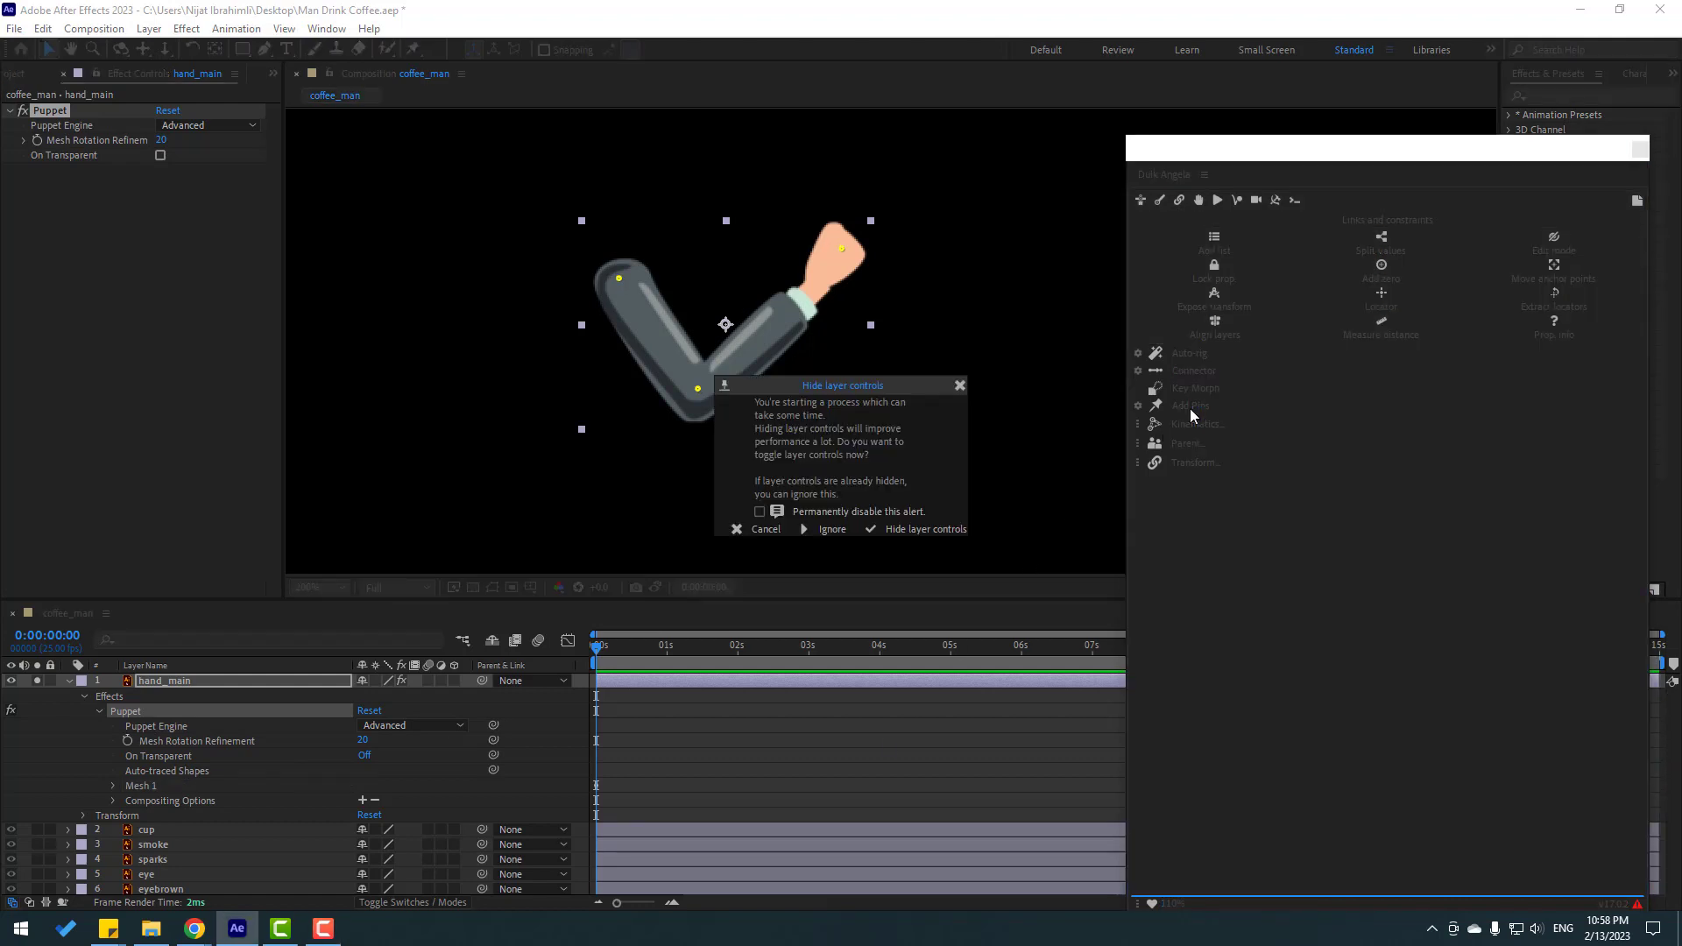
left_click(806, 529)
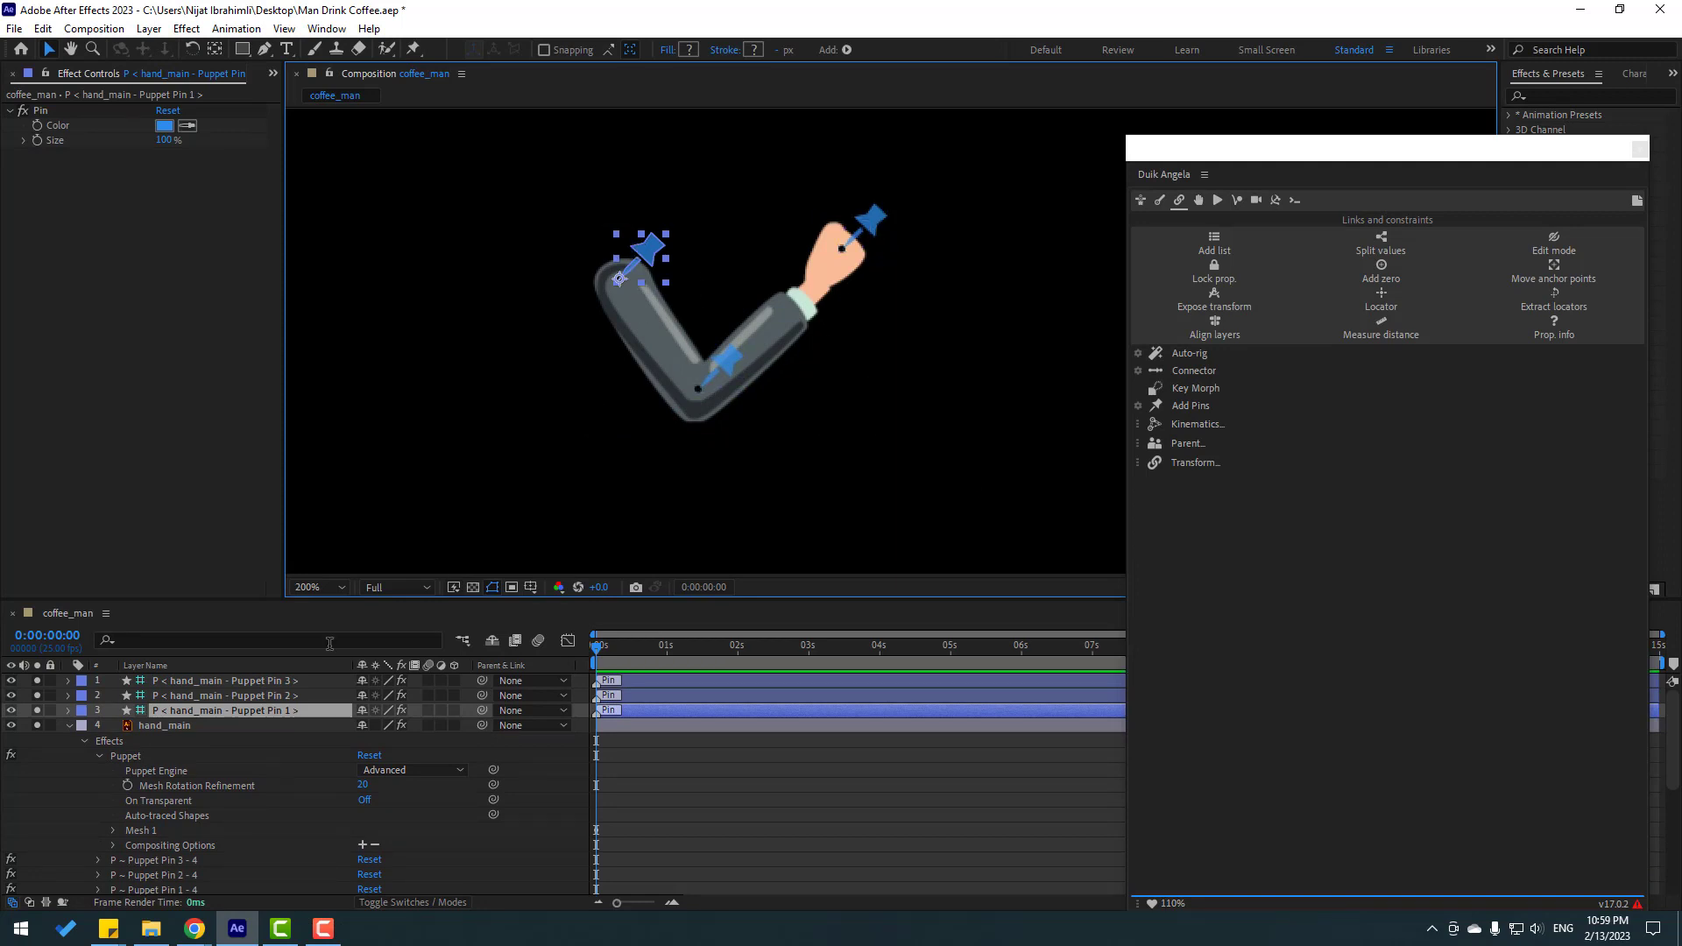
Parent Puppet Pin 3 to Puppet Pin 2, Puppet Pin 2 to Puppet Pin 1, and Puppet Pin 1 to the body layer
left_click(254, 681)
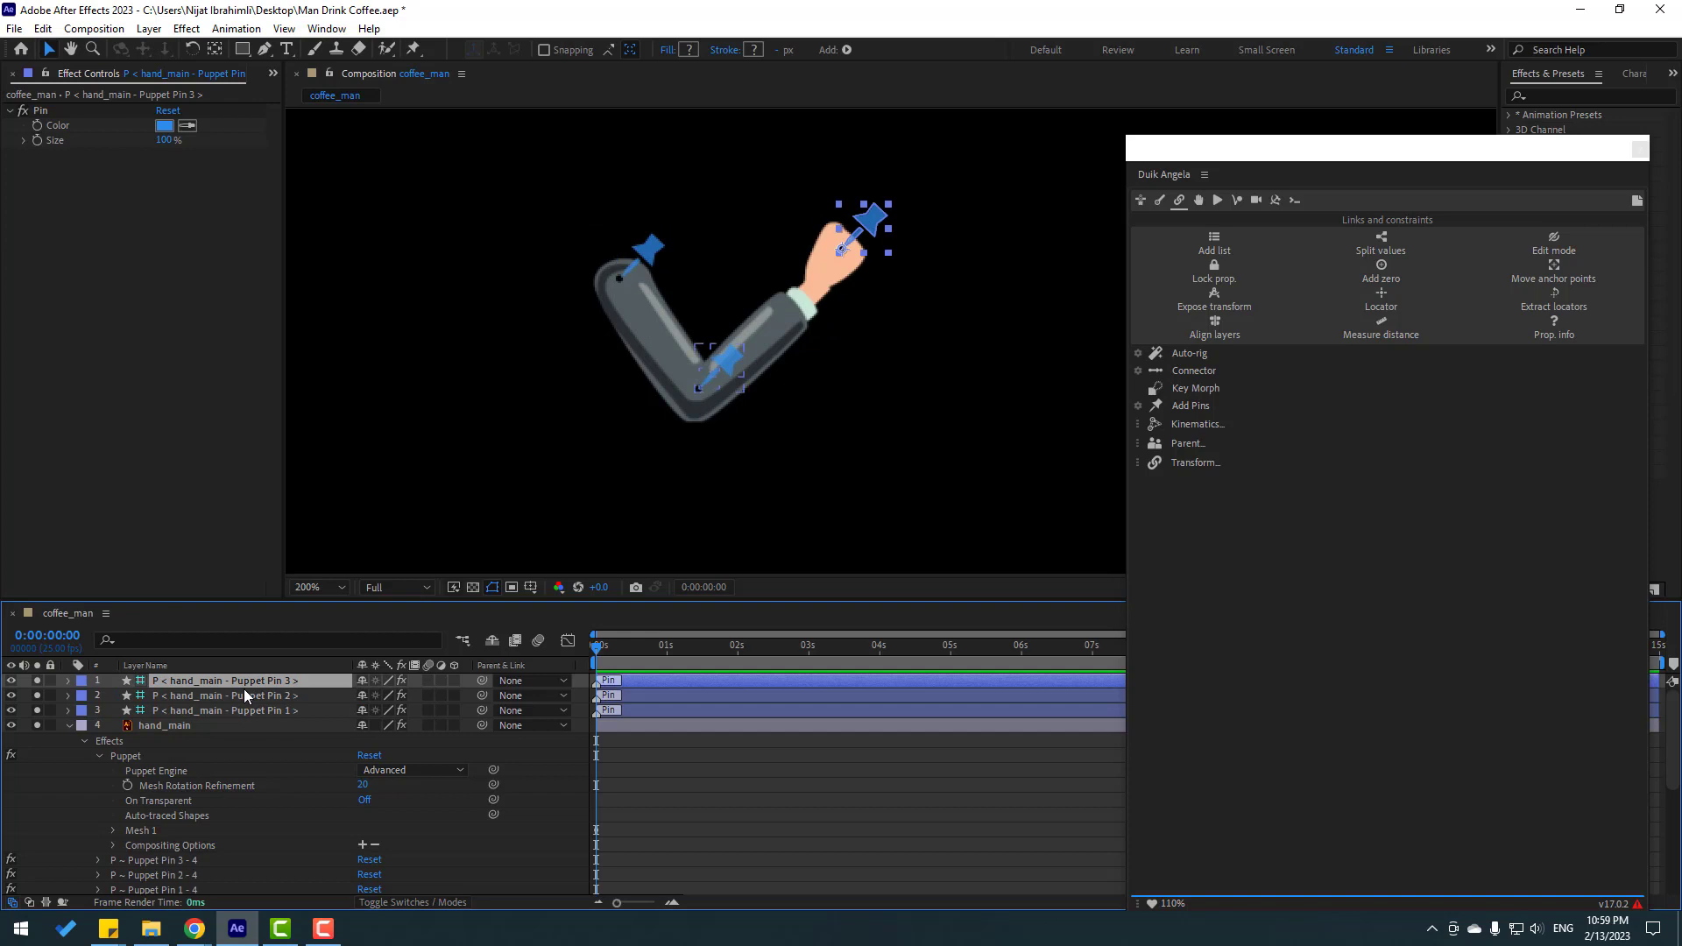
left_click_drag(481, 684, 245, 713)
left_click(483, 697)
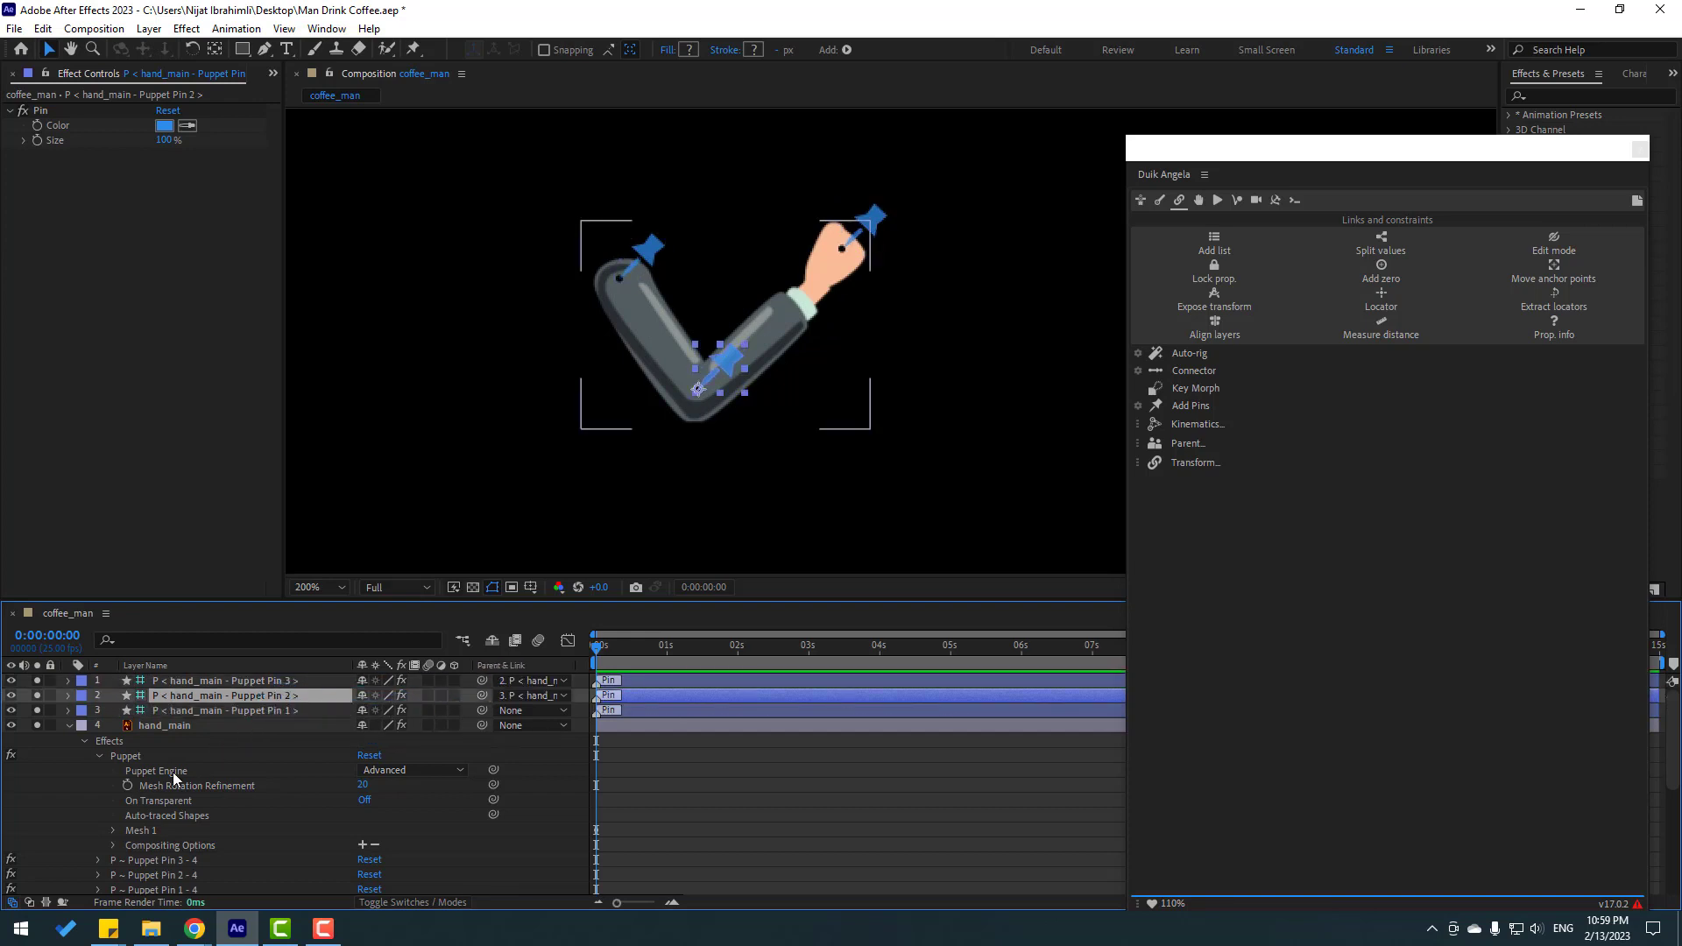
left_click(69, 727)
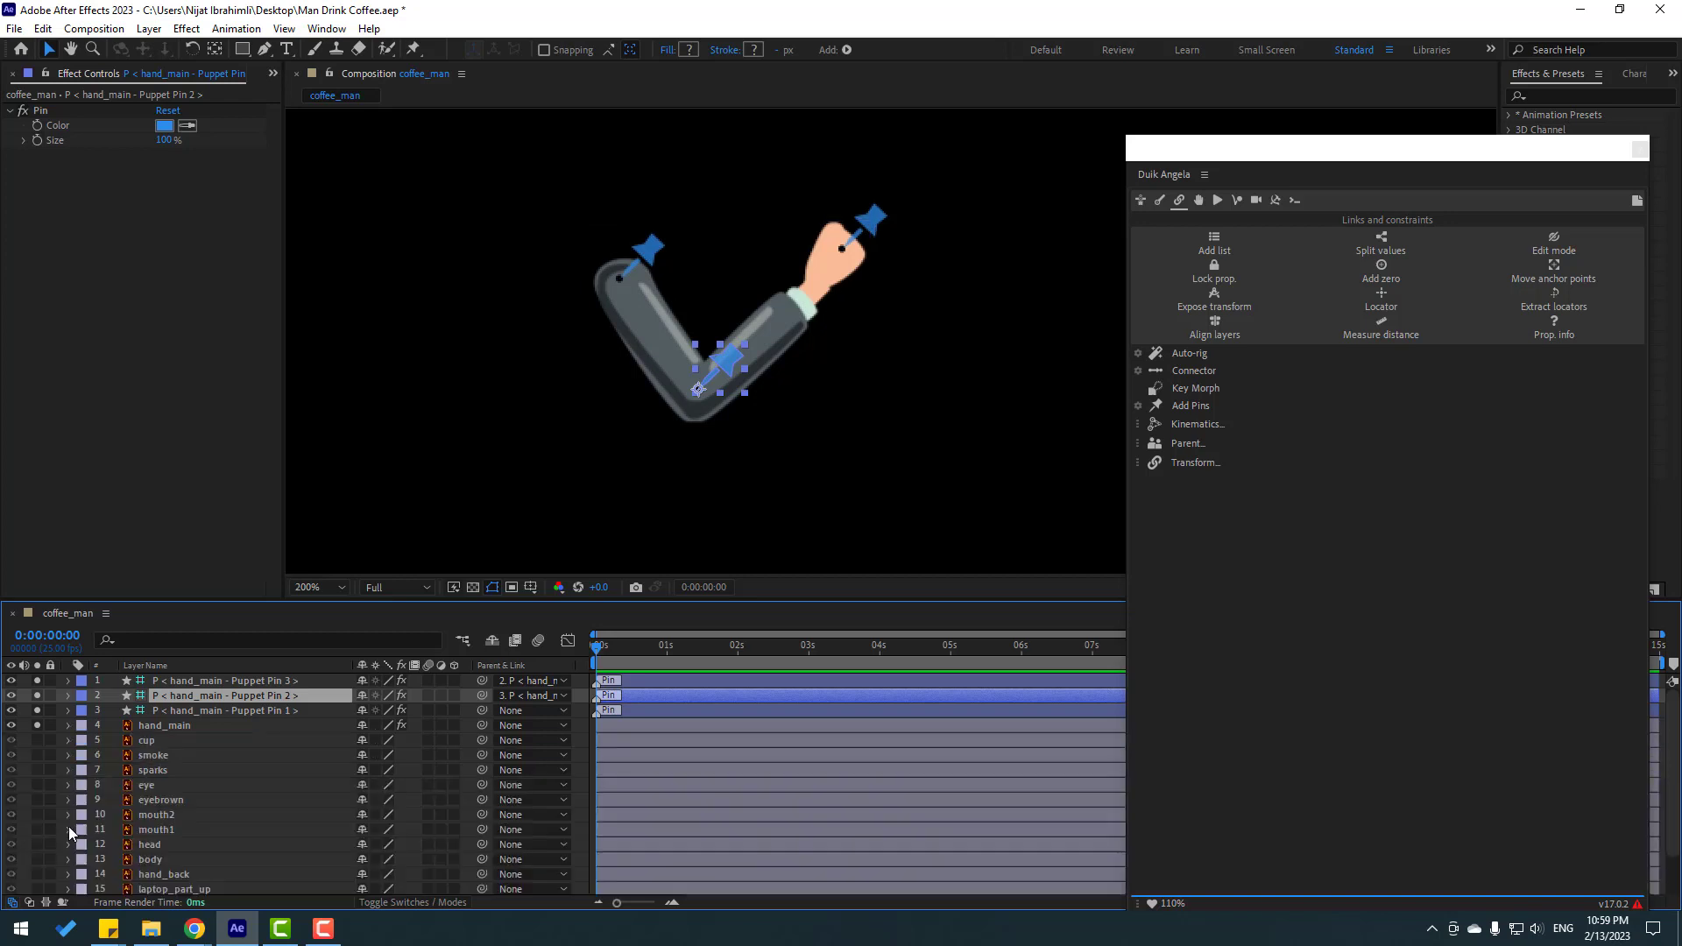
left_click(249, 712)
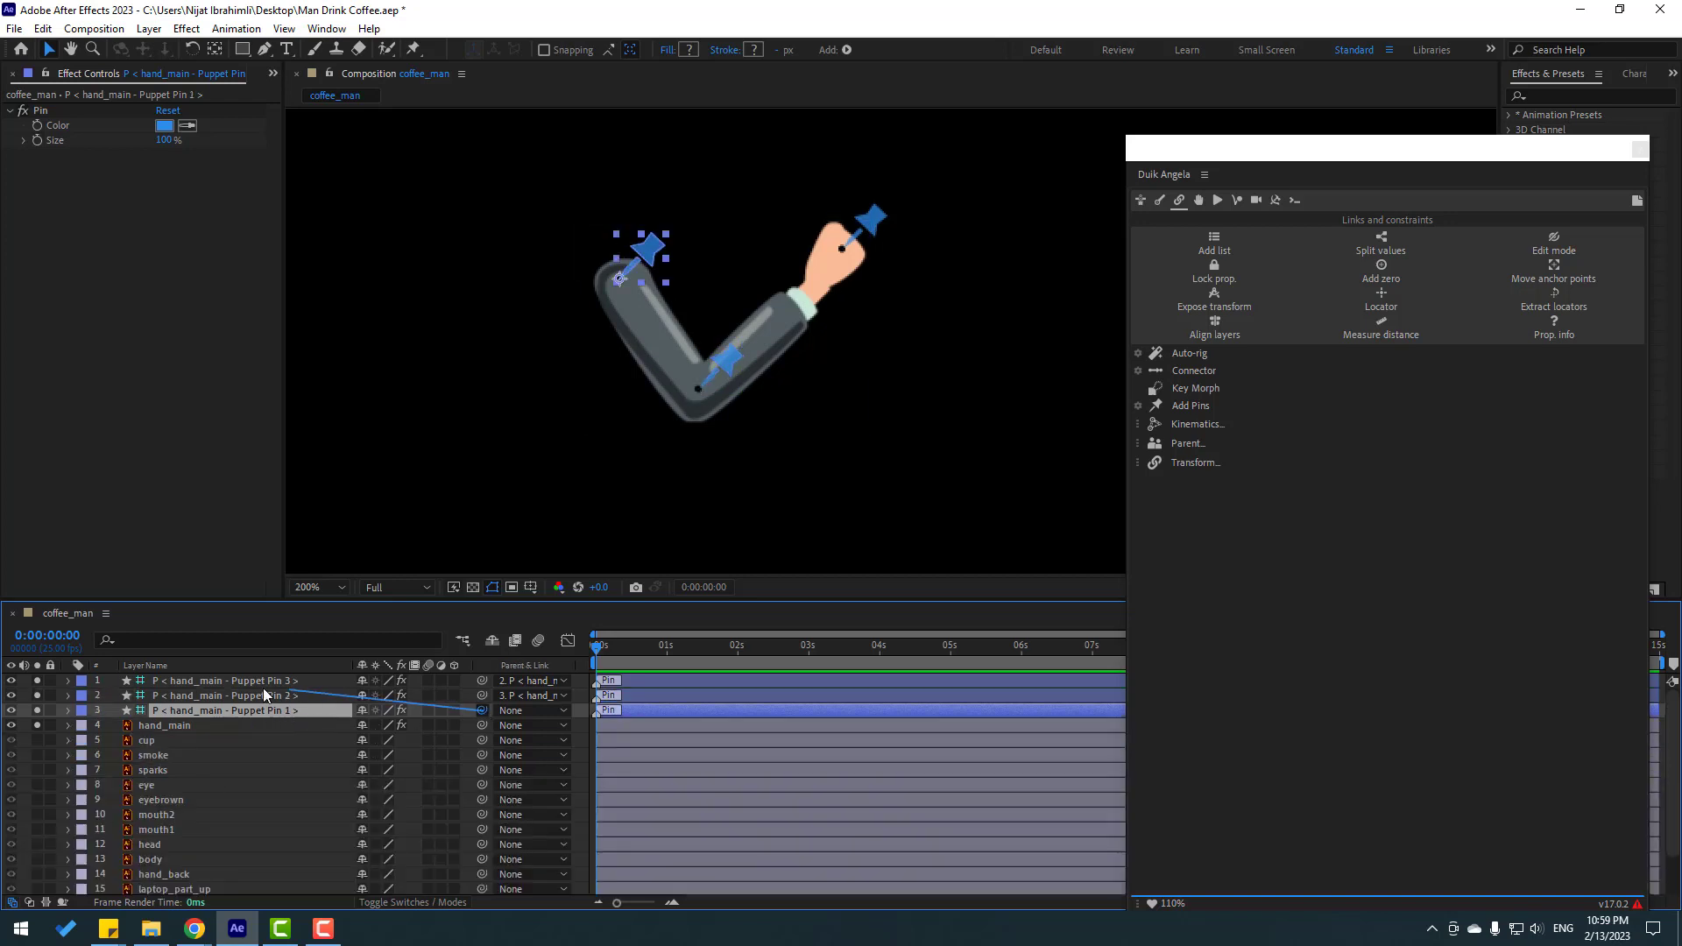
left_click_drag(481, 711, 158, 860)
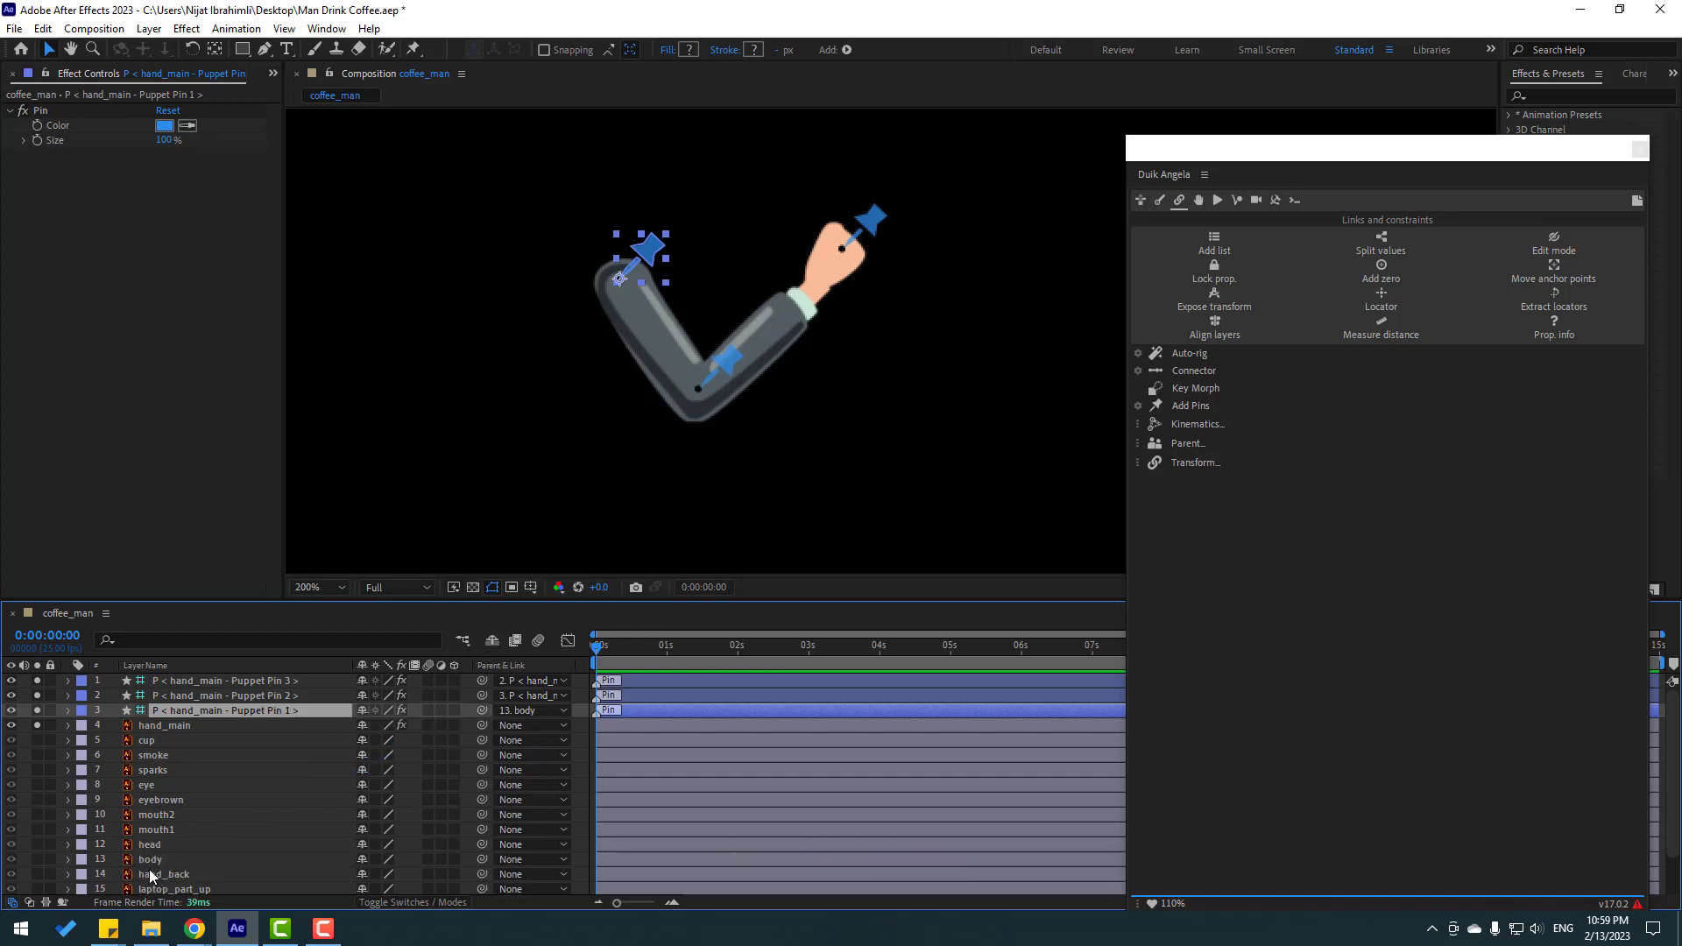
Apply Duik's IK kinematics to the three puppet pin layers, choosing them from hand to shoulder
left_click(230, 682)
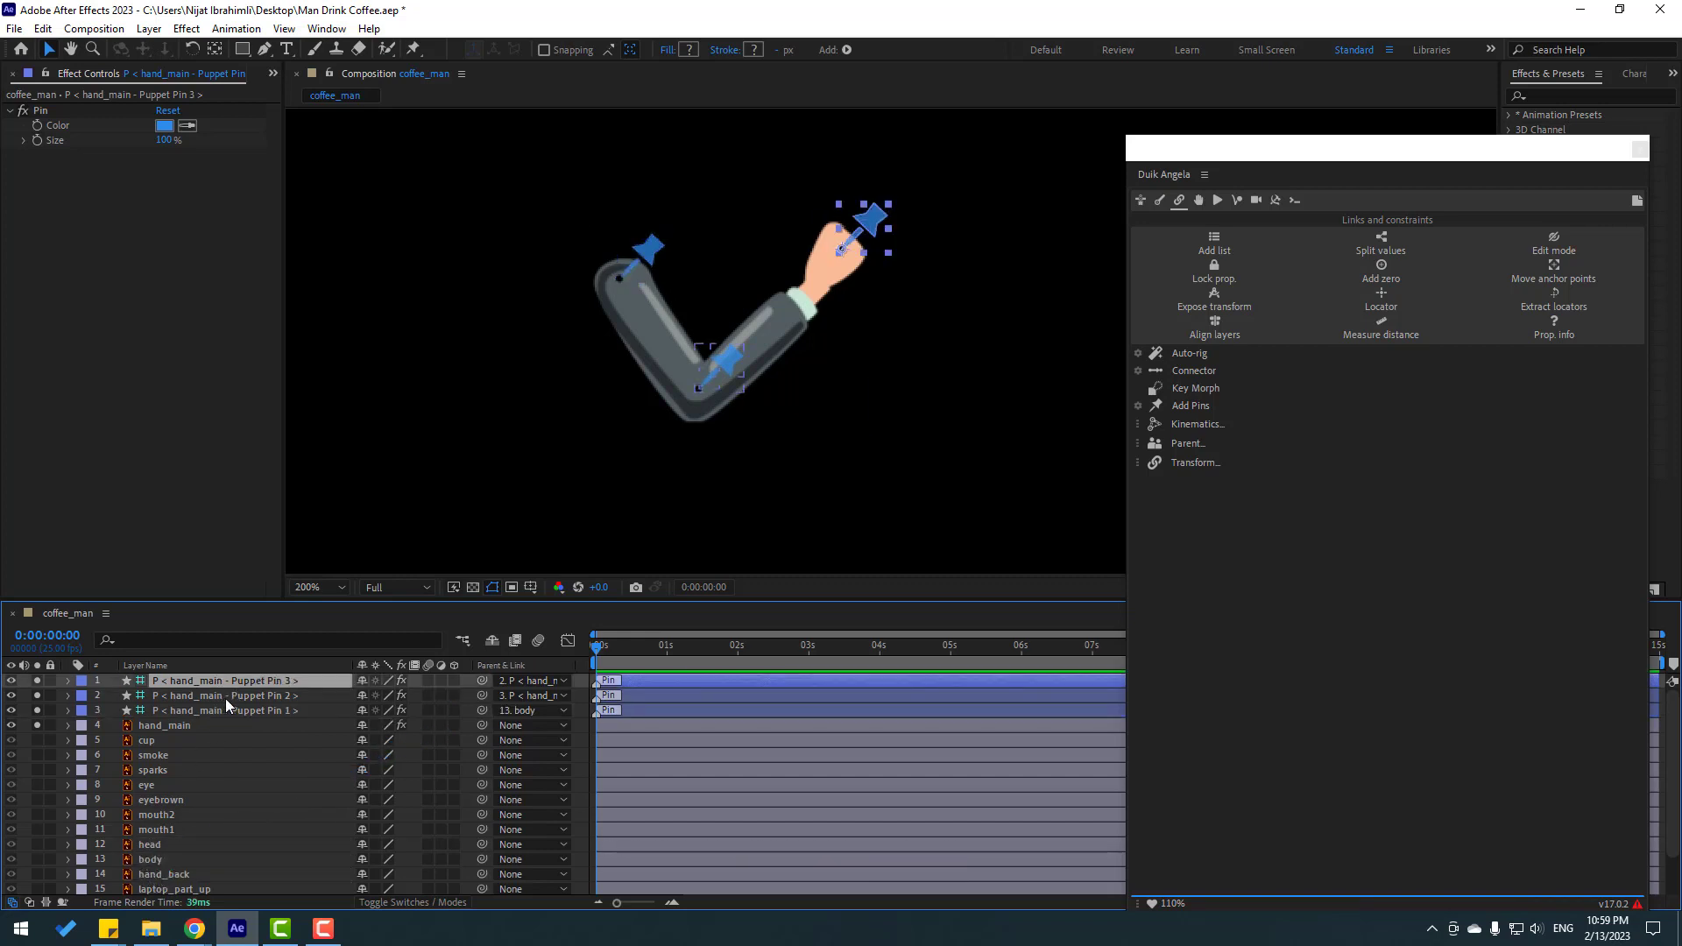
left_click(226, 696, "ctrl")
left_click(244, 709, "ctrl")
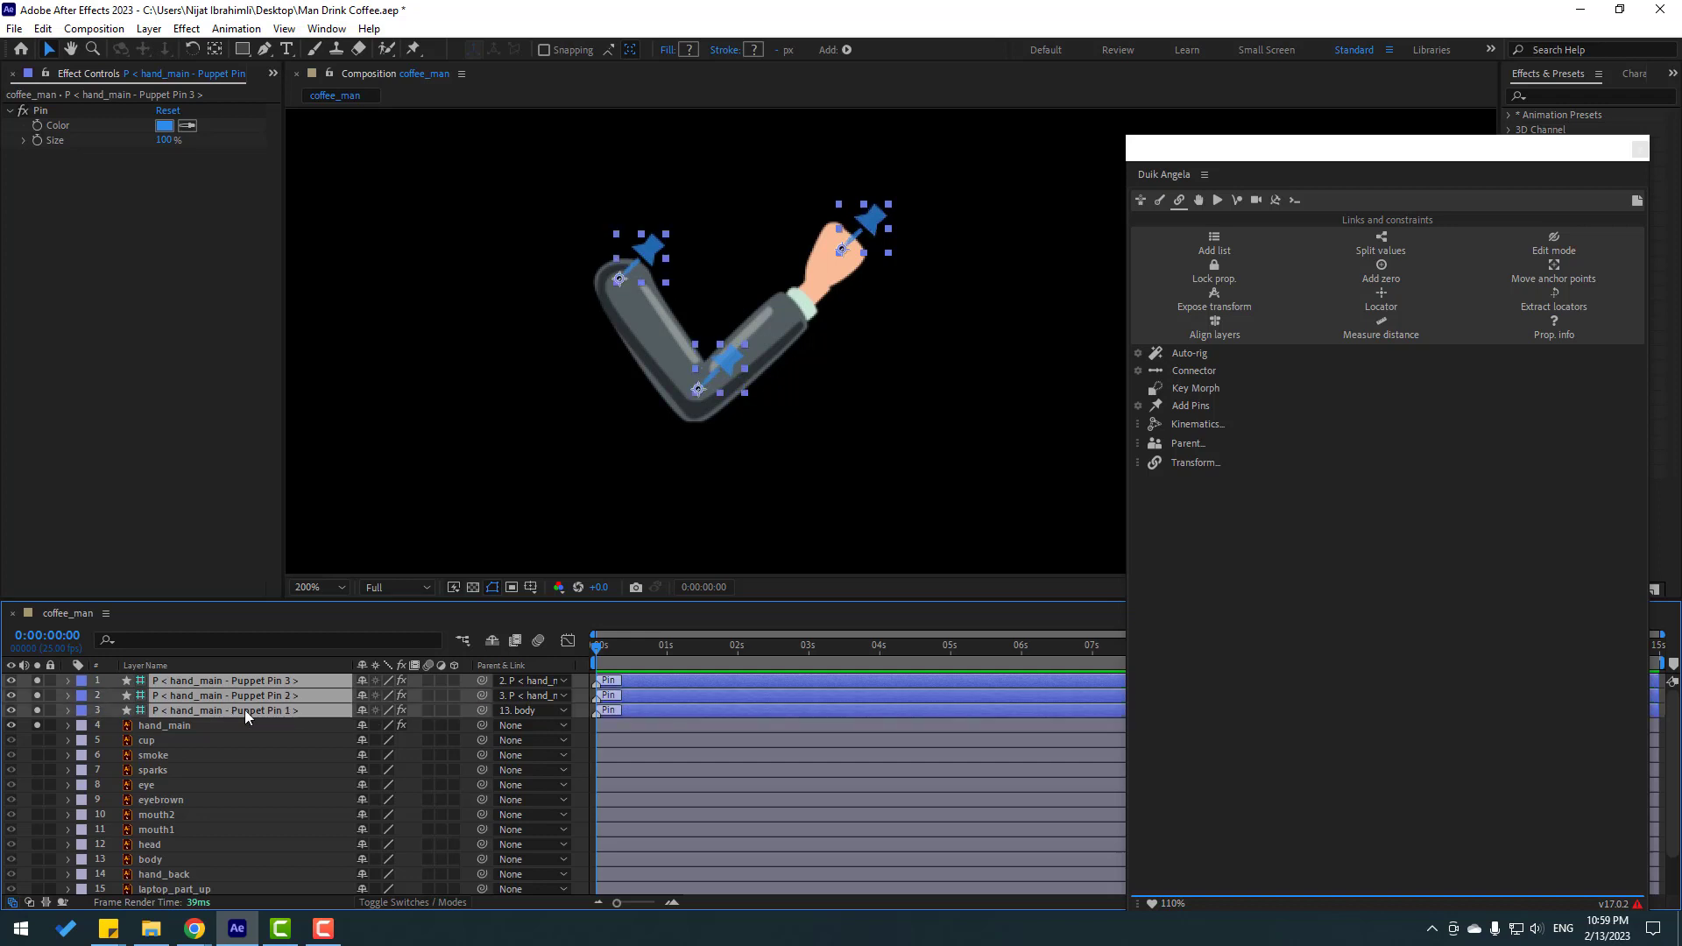
left_click(1184, 452)
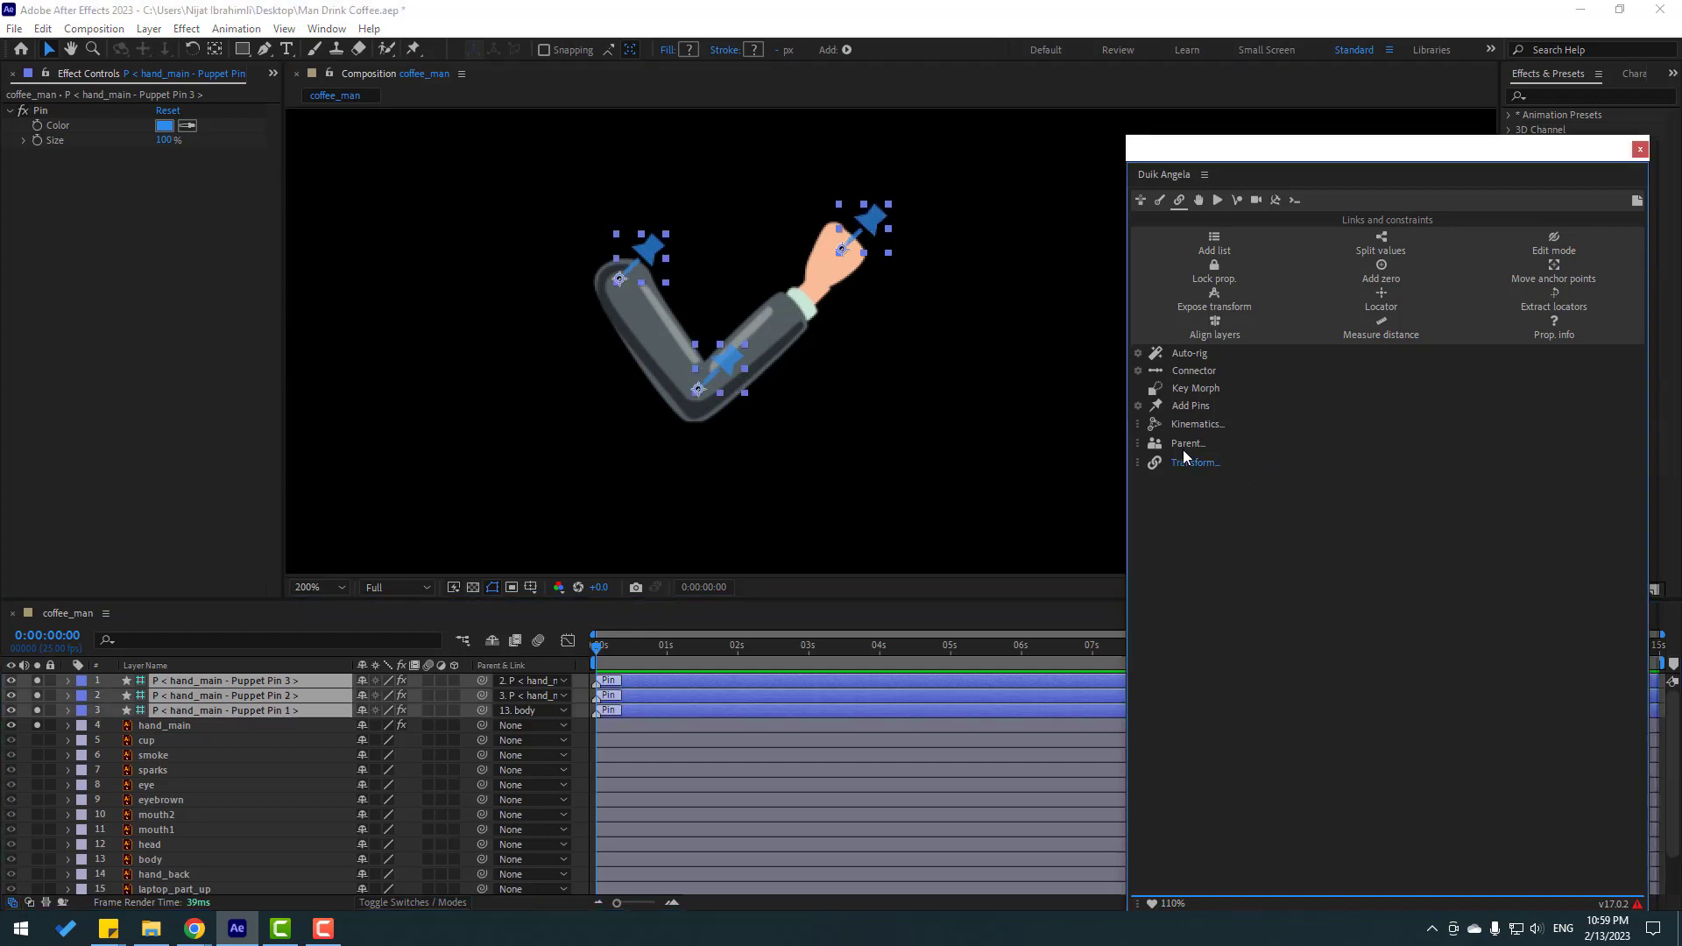
left_click(1196, 426)
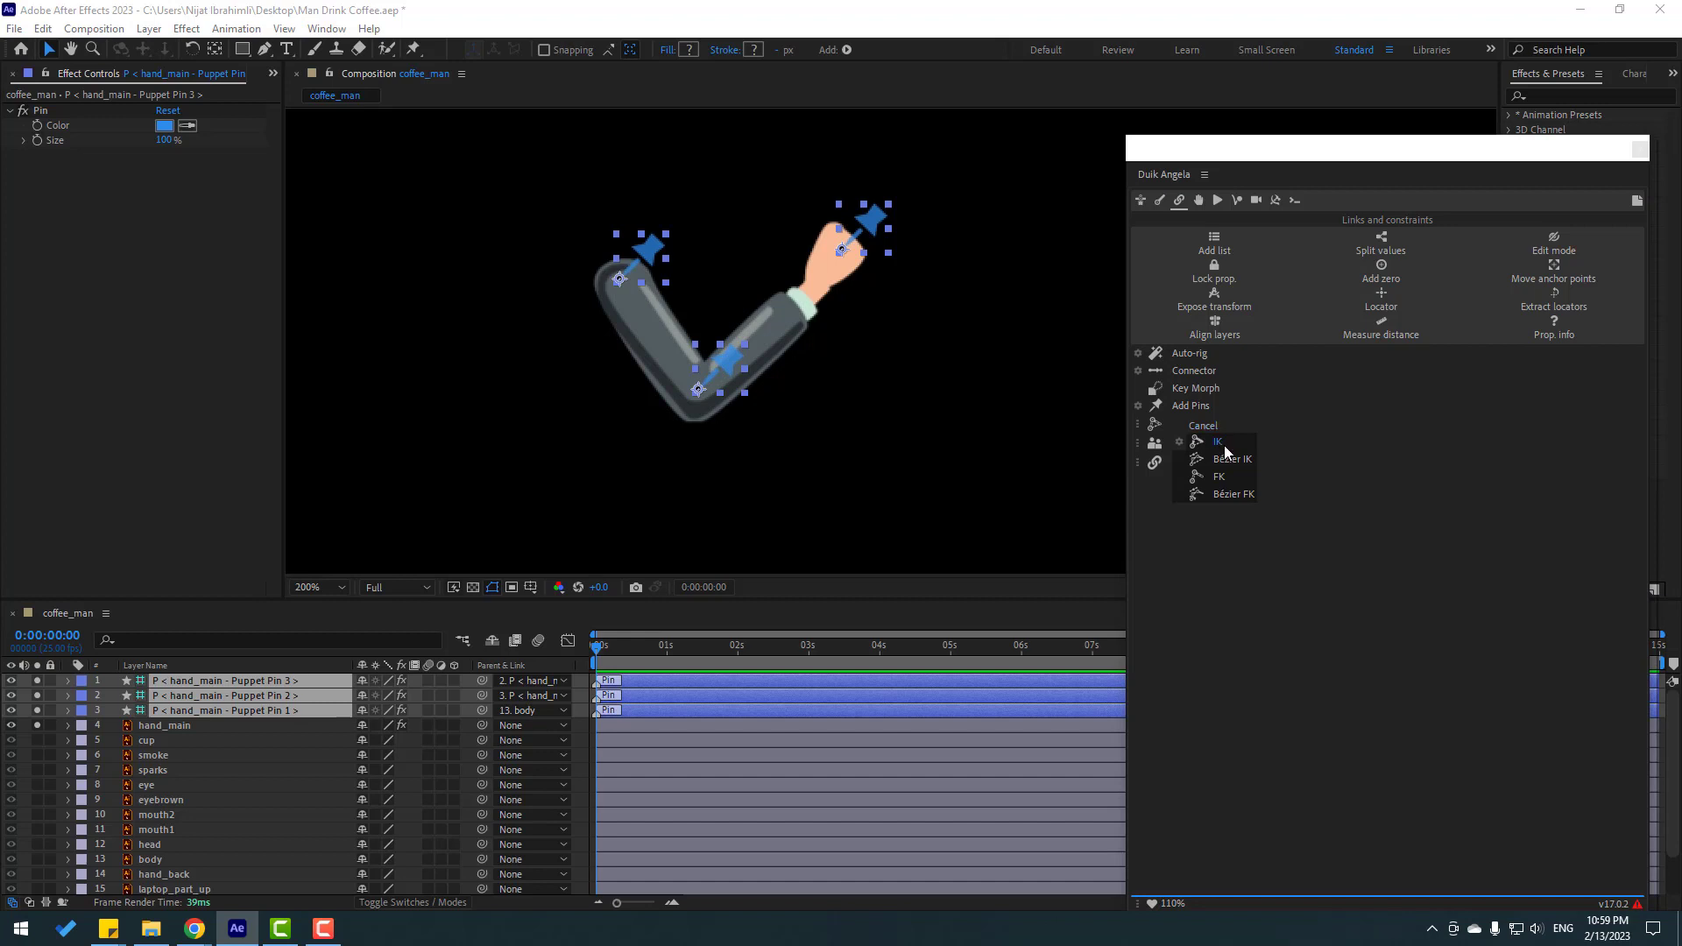
left_click(1227, 444)
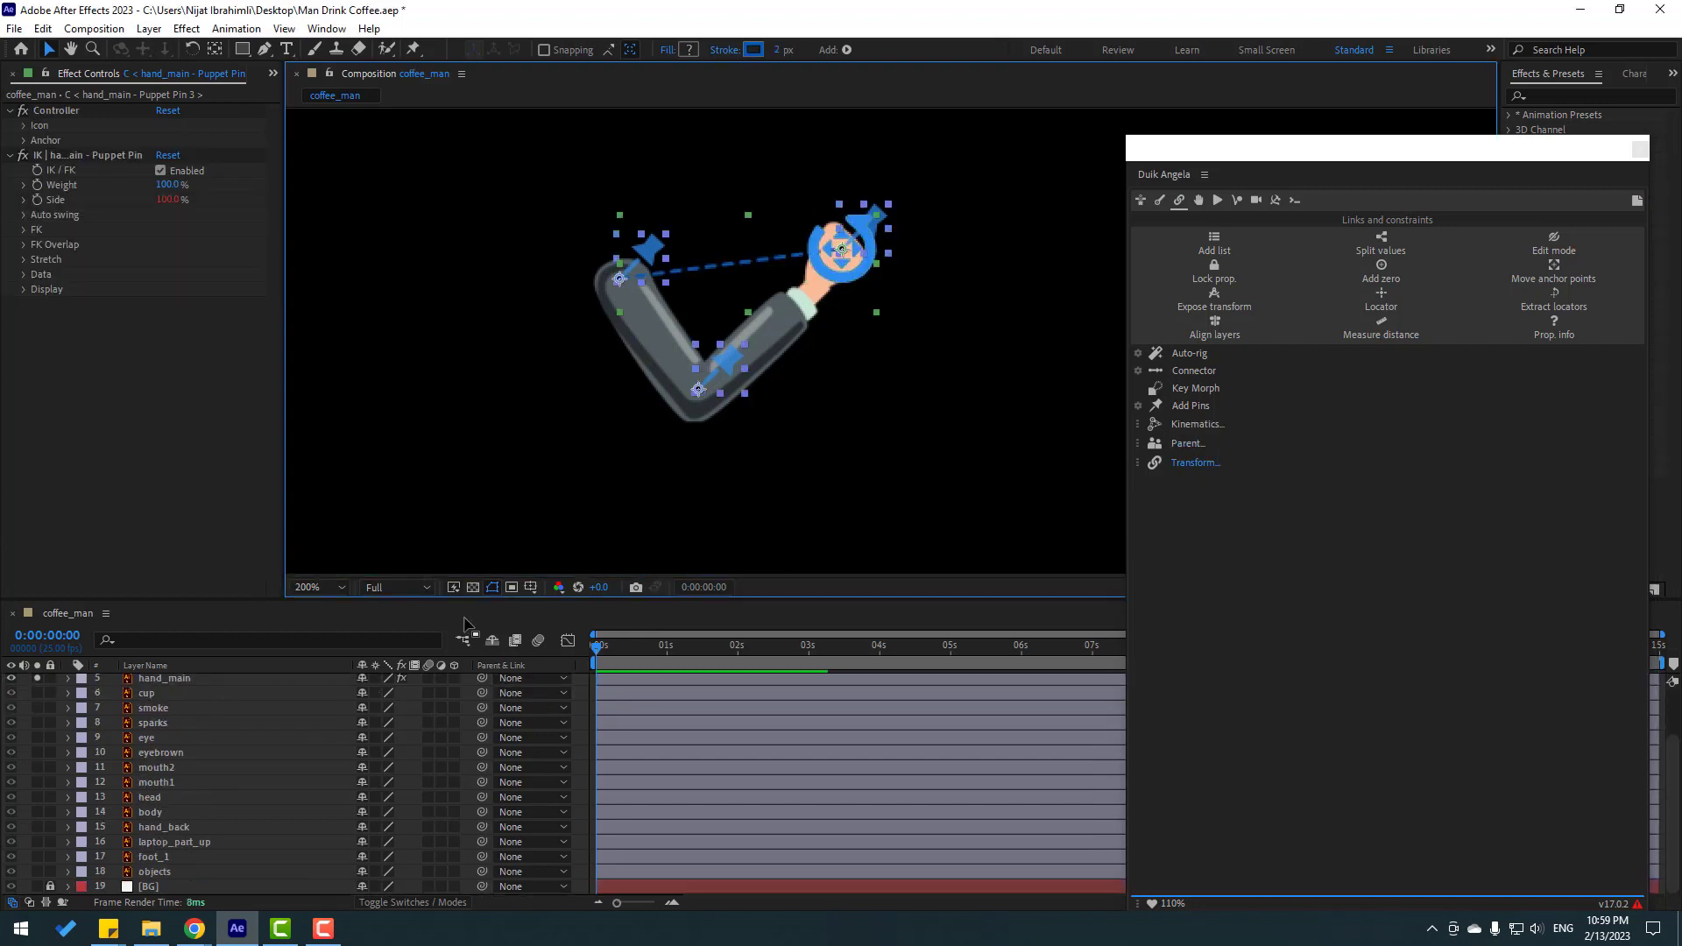
Test the arm's IK rig by moving the hand controller in the composition
scroll(280, 743, "up", 3)
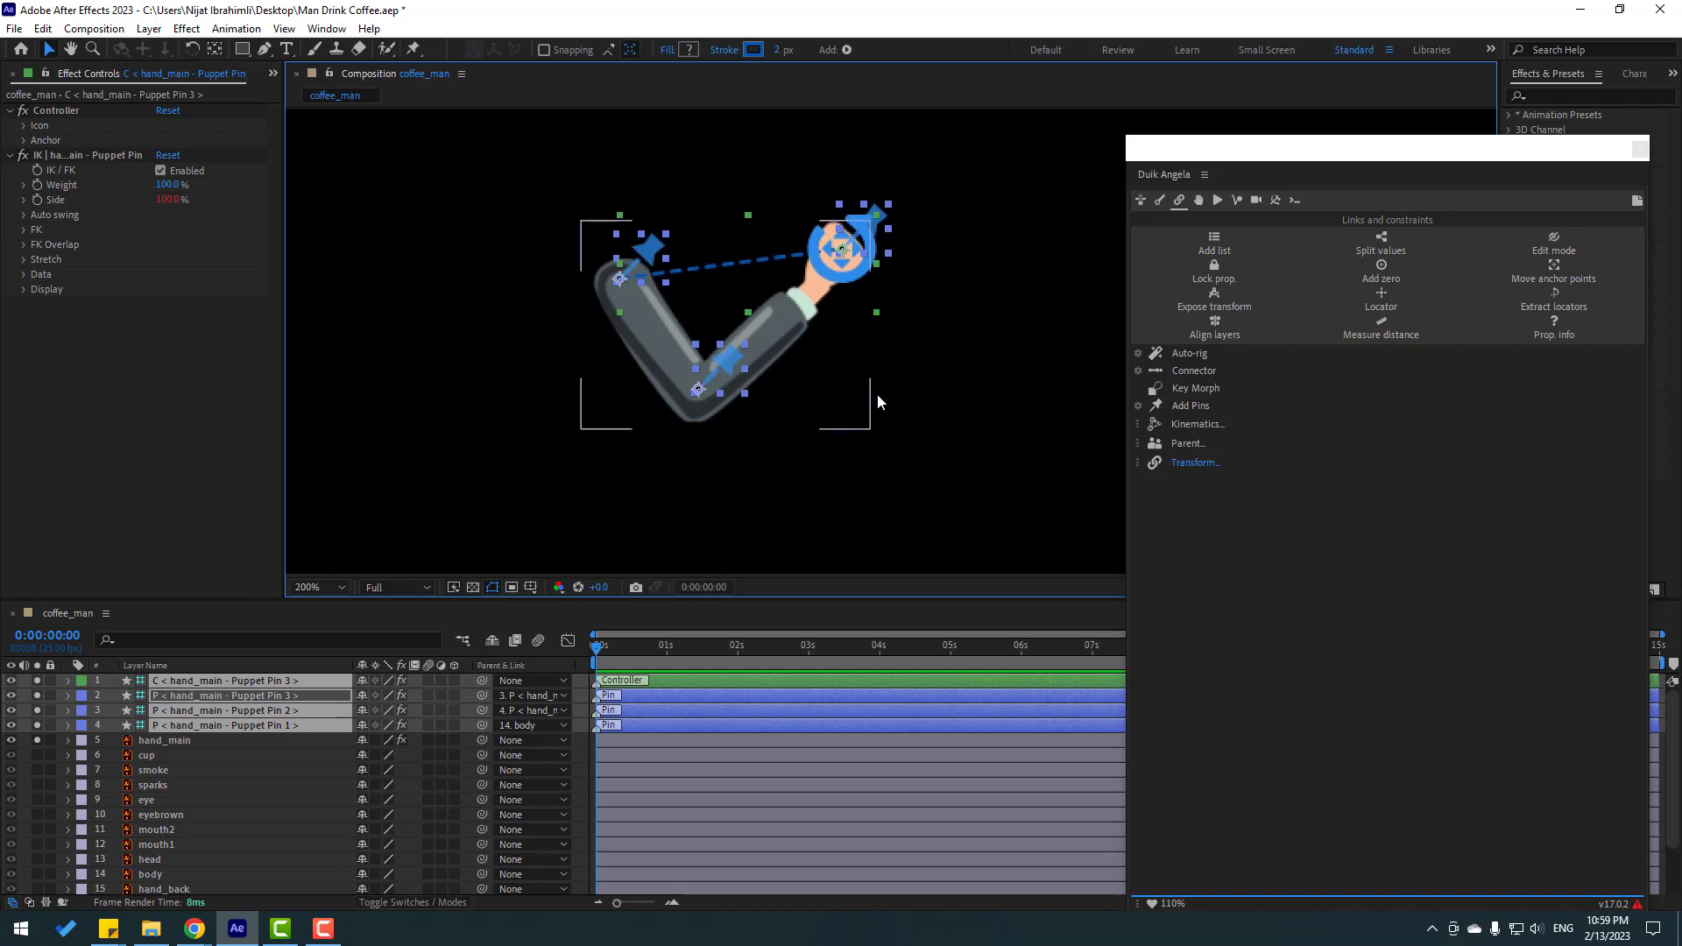
left_click(902, 405)
left_click_drag(856, 261, 877, 298)
Turn off solo for hand_main and its pin and controller layers, and close the Duik Angela window
left_click_drag(34, 743, 40, 671)
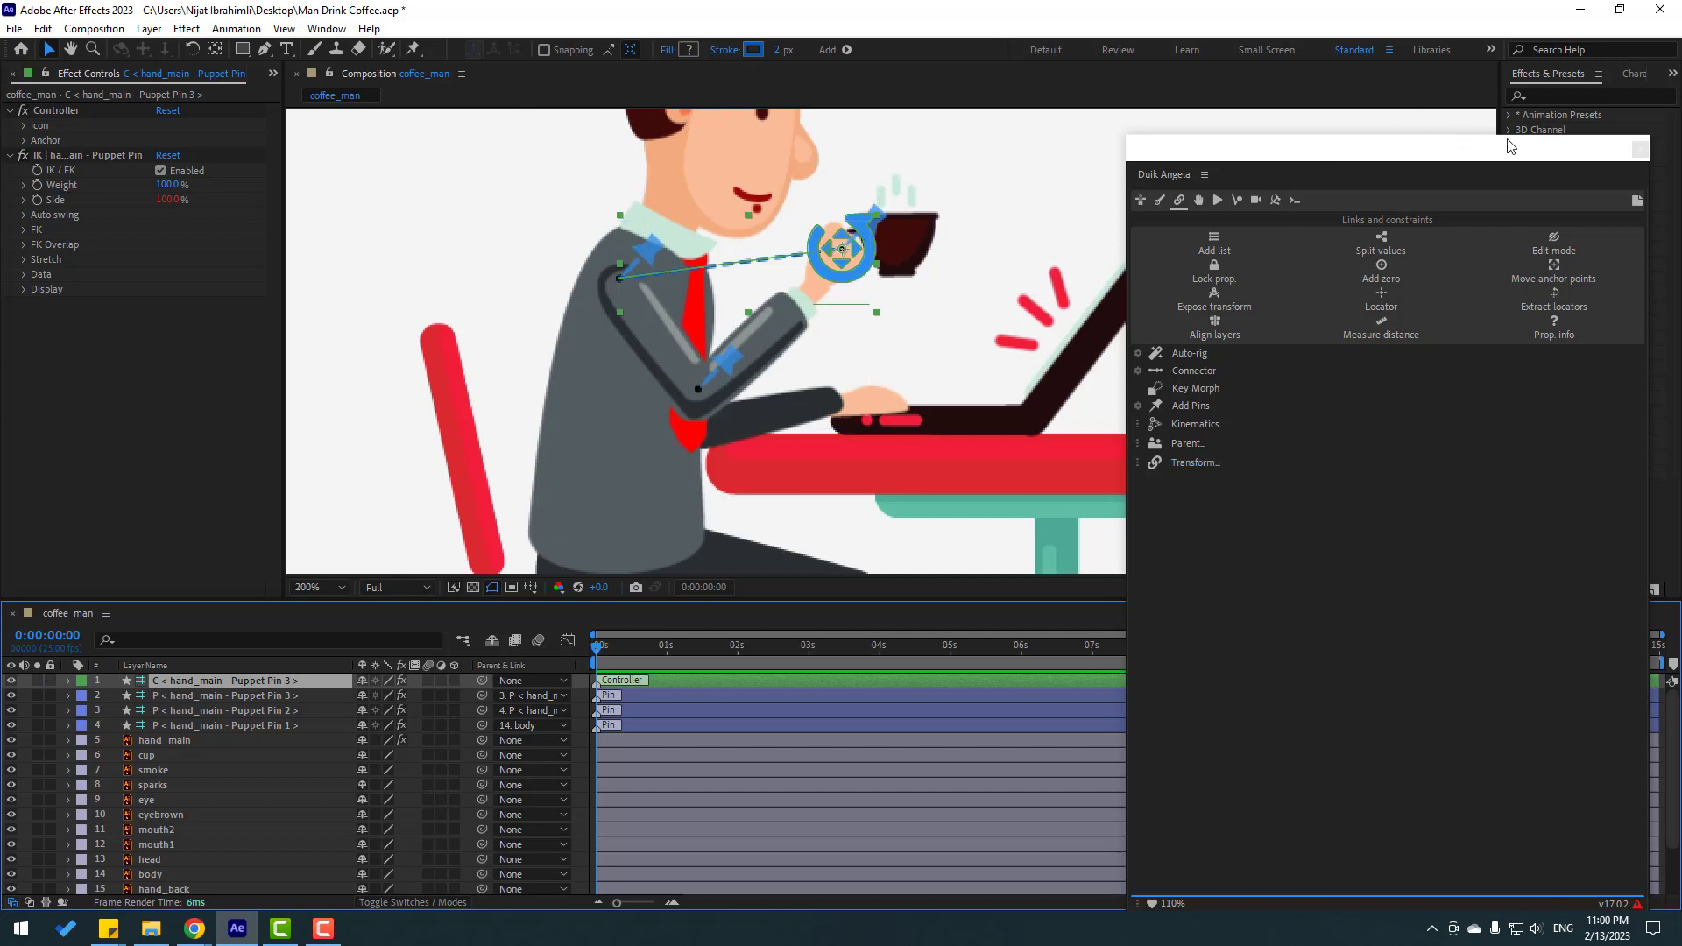
left_click(1641, 151)
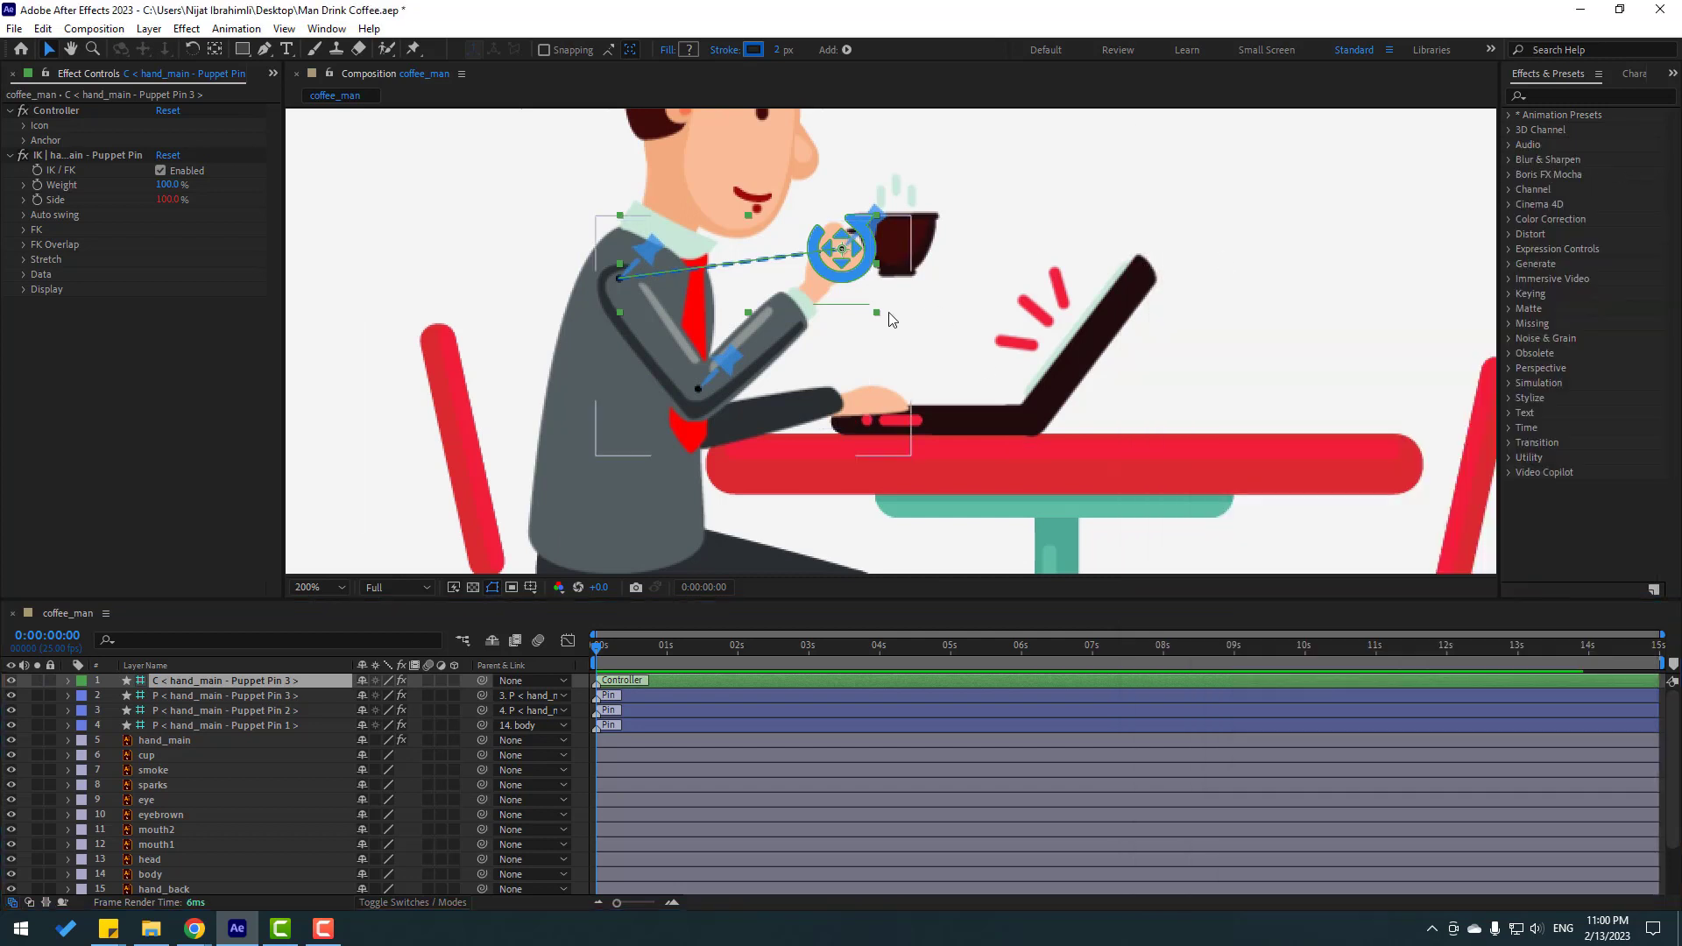
scroll(871, 387, "down", 2)
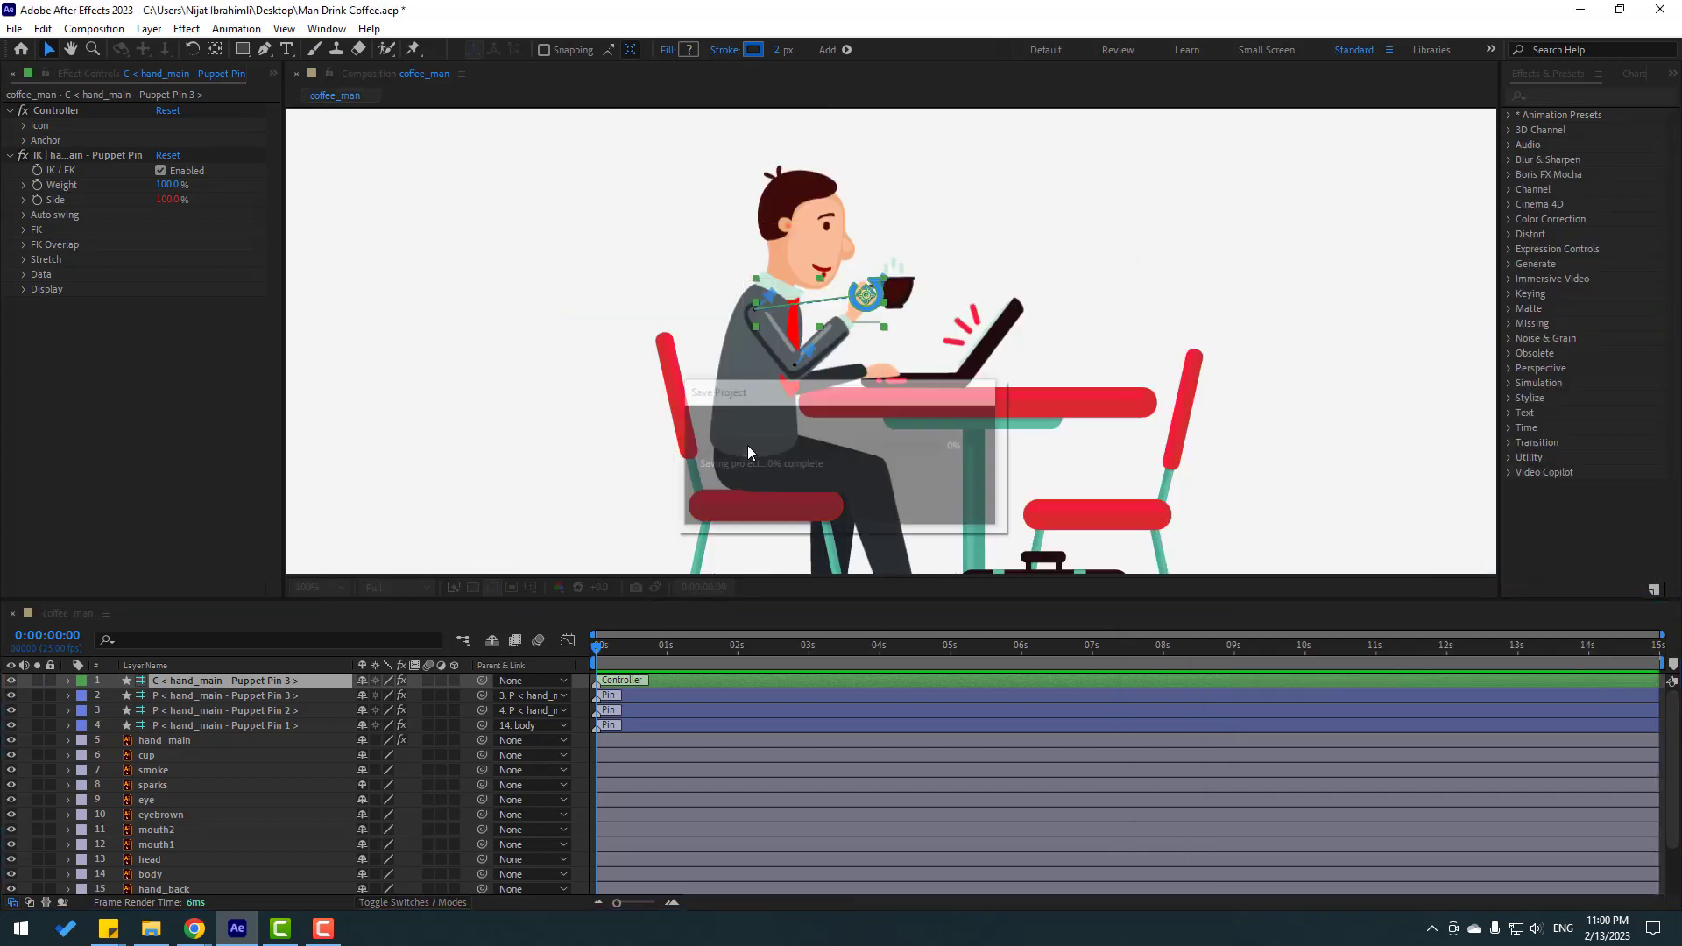
Move the body layer's anchor point down to the waist while the layer is soloed, then unsolo it
left_click(149, 874)
left_click(37, 875)
scroll(734, 464, "up", 1)
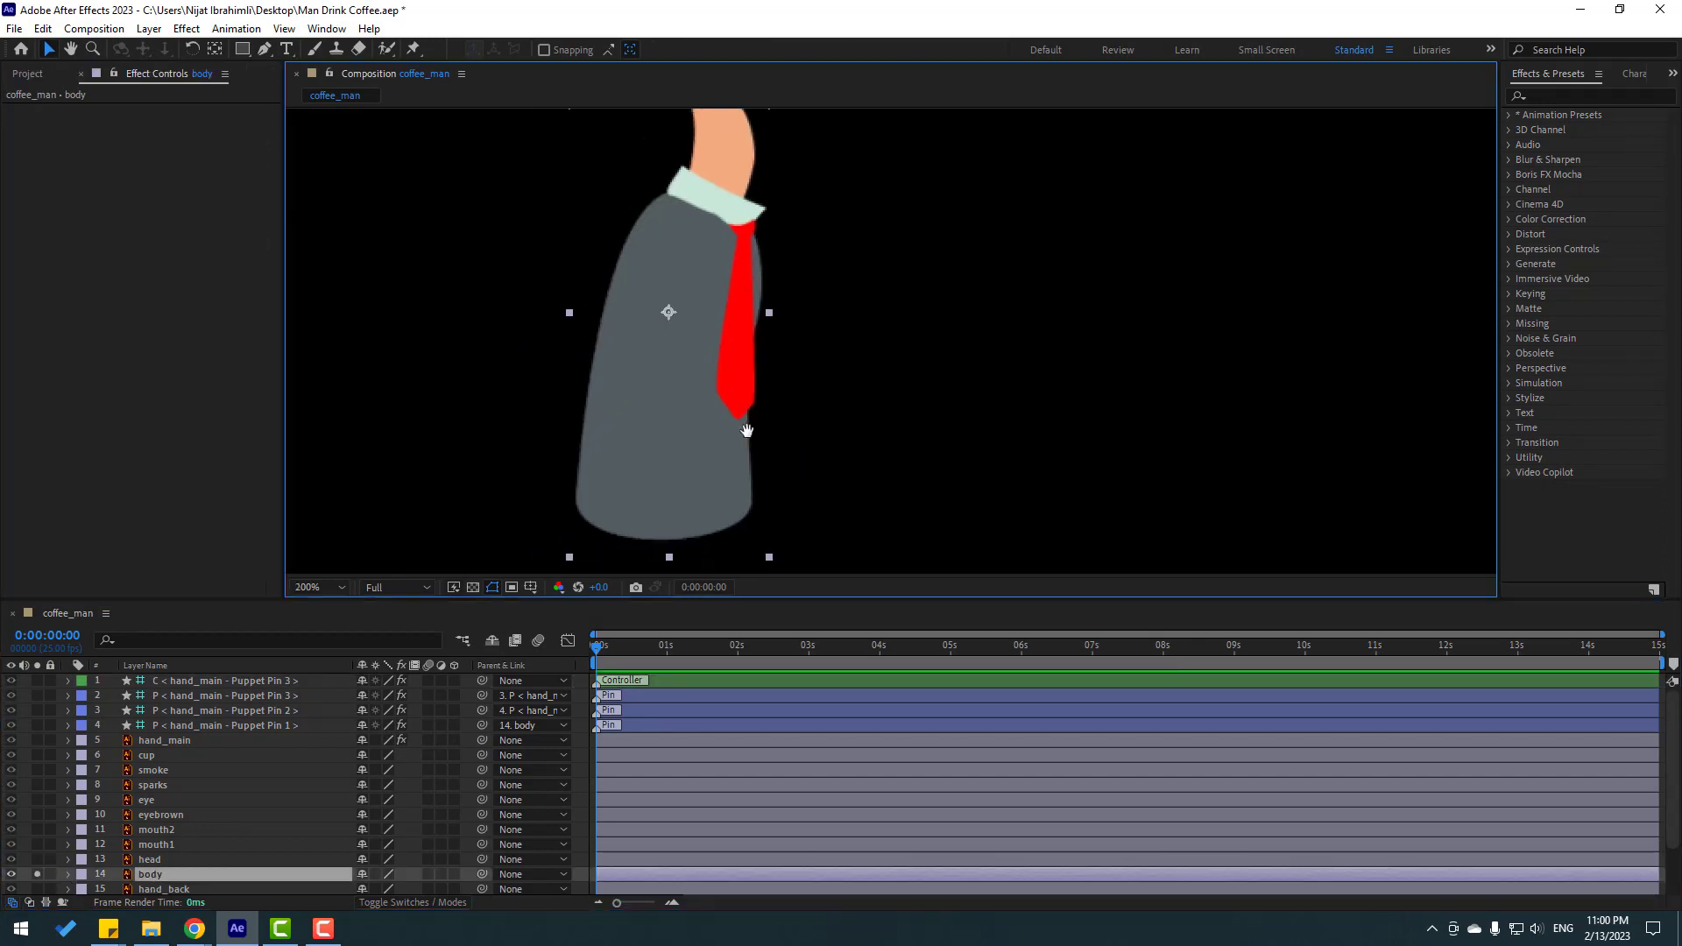
key("y")
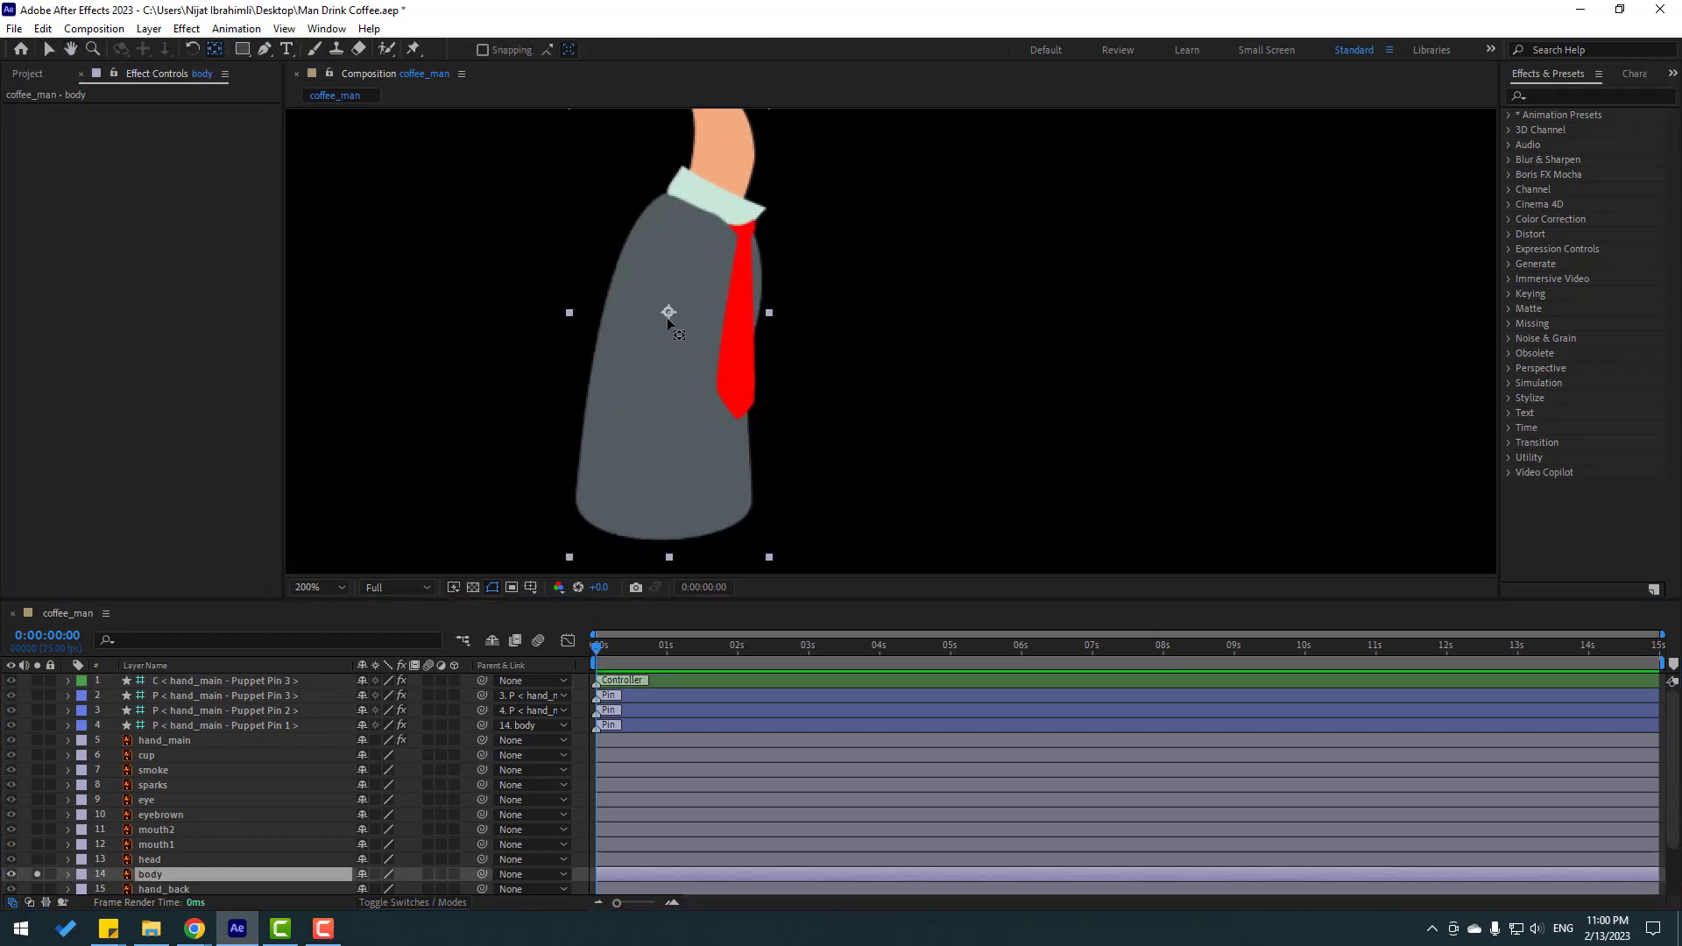
left_click_drag(669, 315, 654, 522)
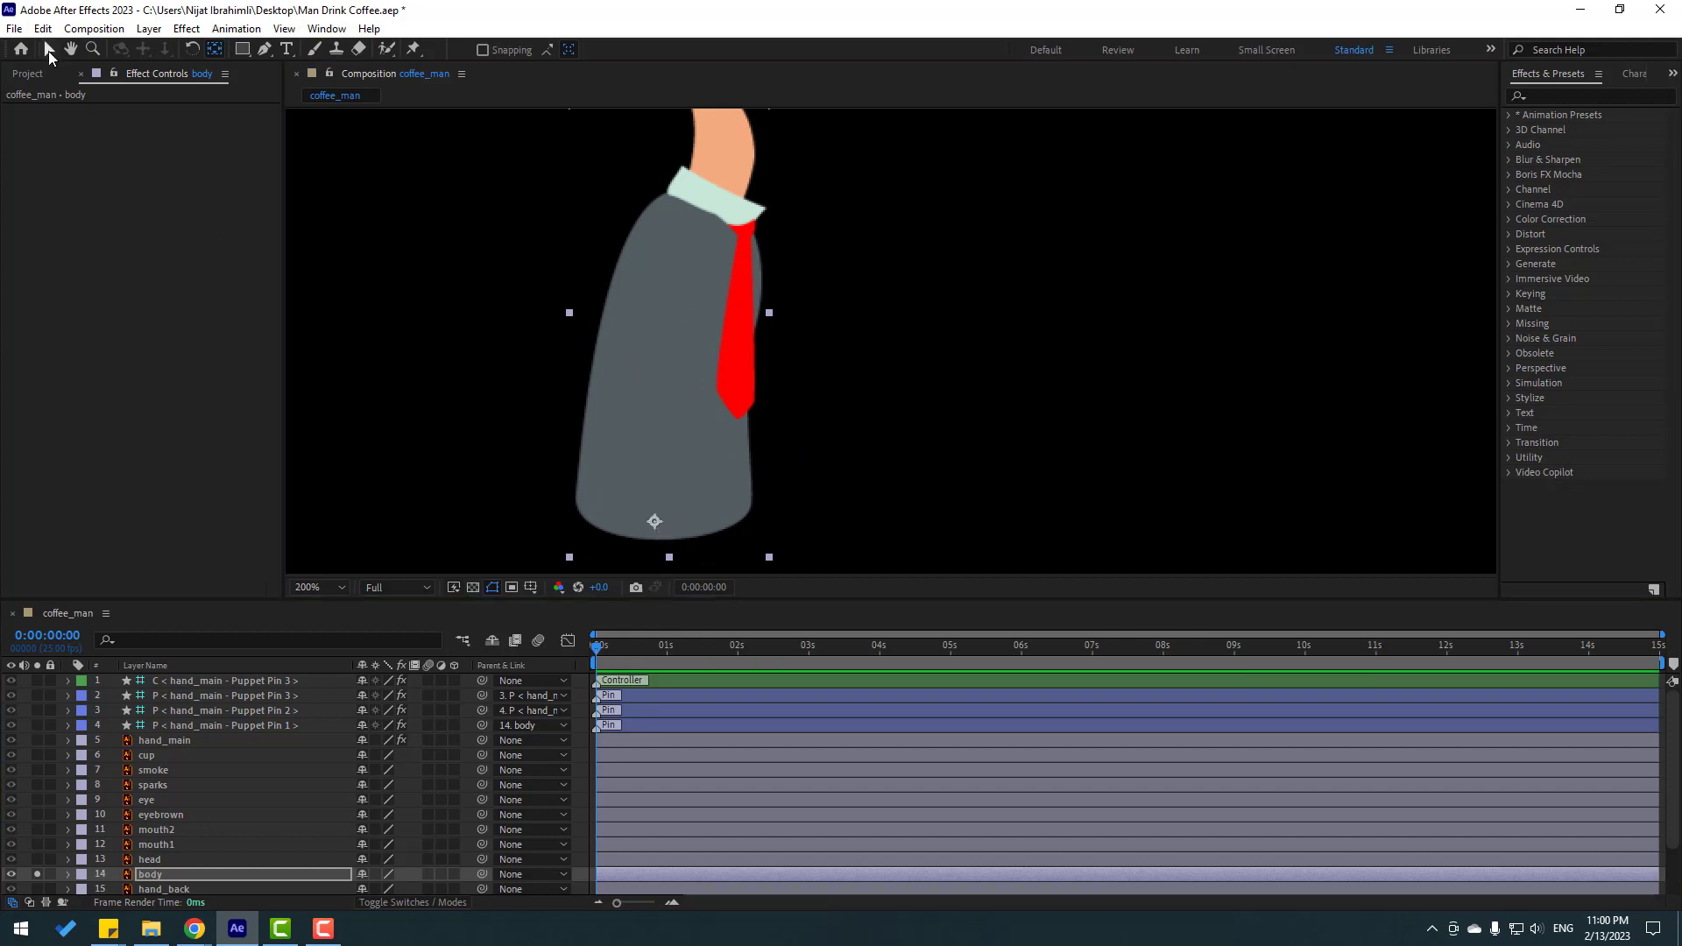
left_click(50, 57)
left_click(37, 875)
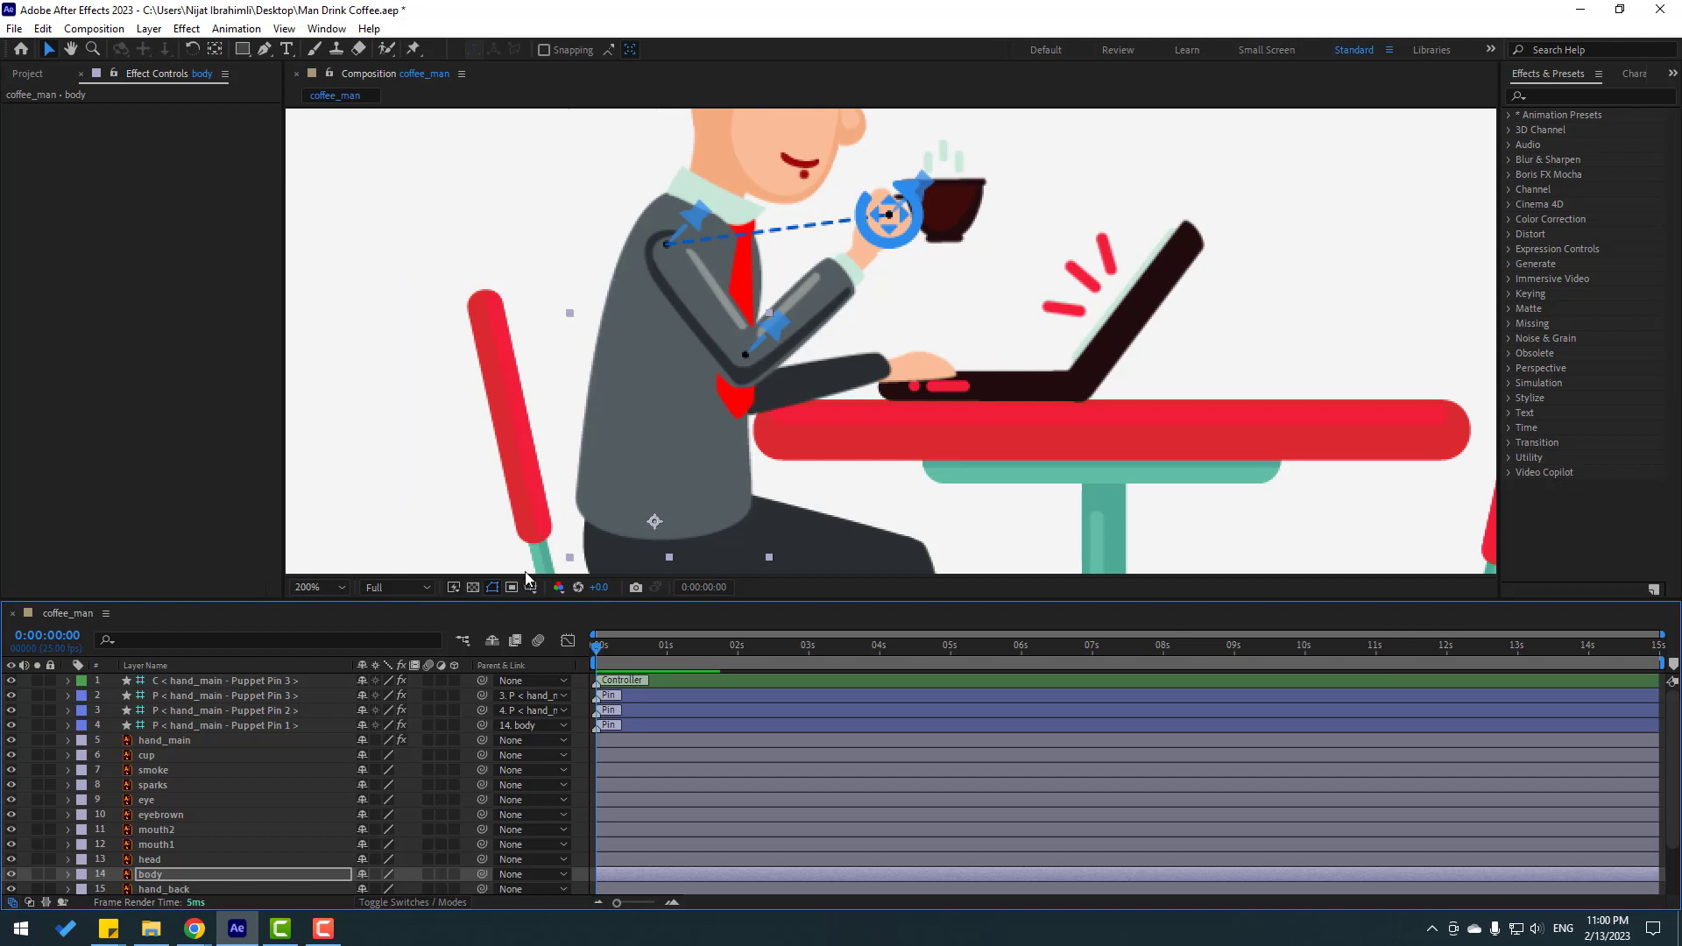
Parent the eye, eyebrown, mouth2 and mouth1 layers to the head layer
key("comma")
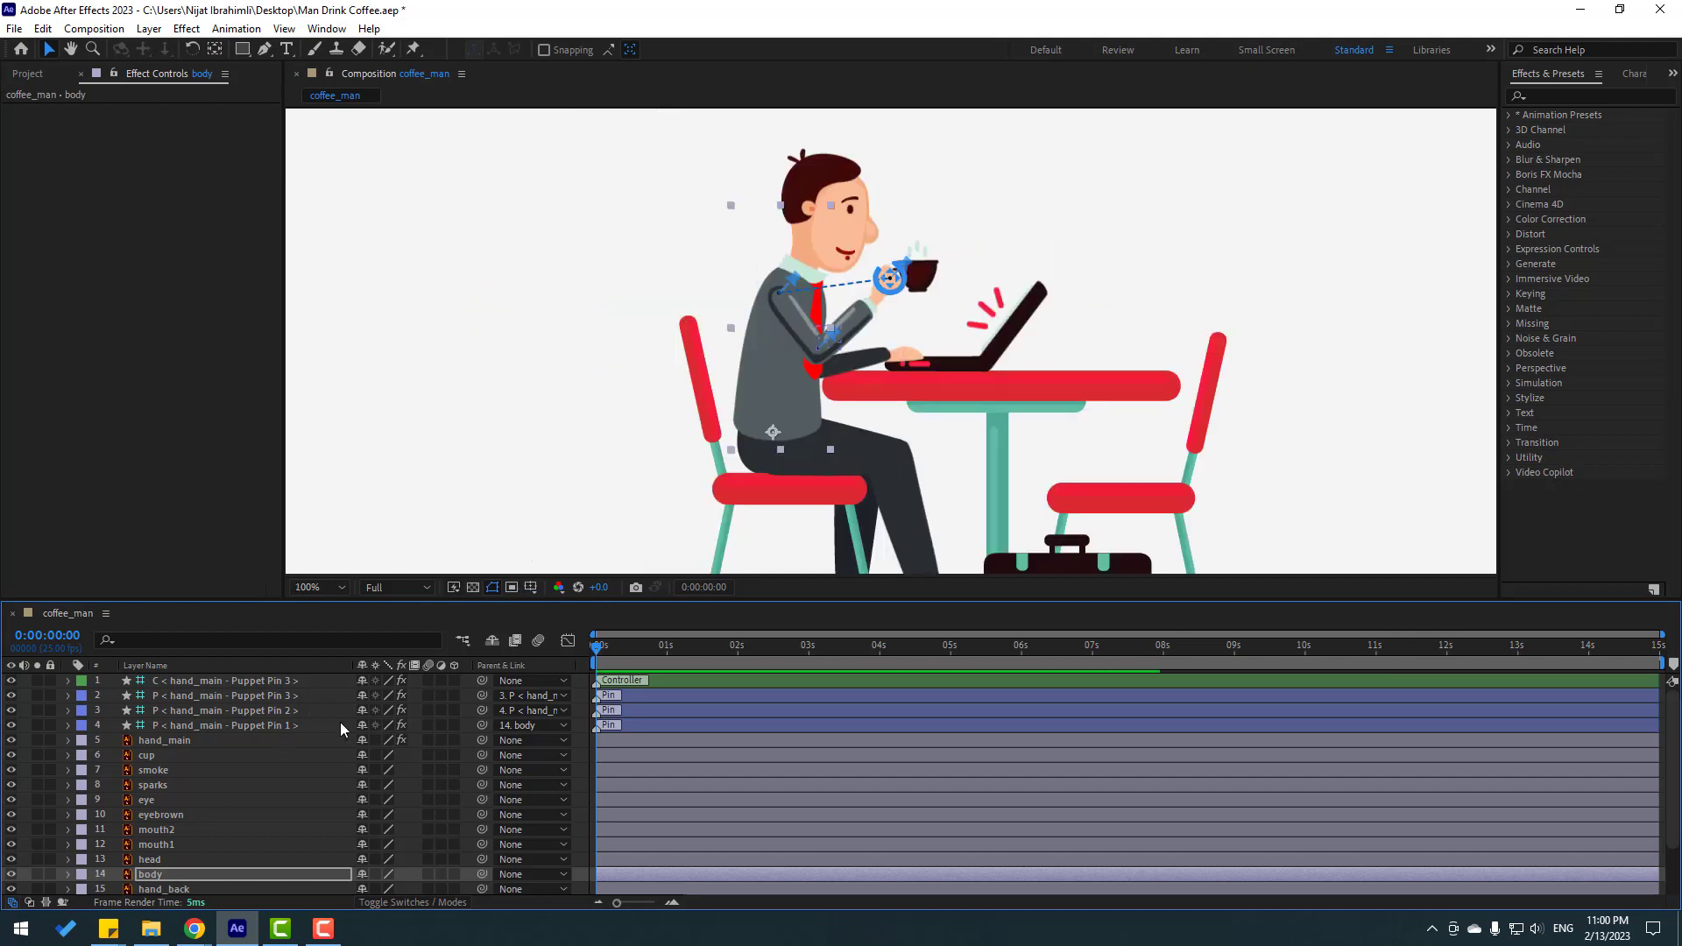
left_click(156, 803)
left_click(202, 816, "shift")
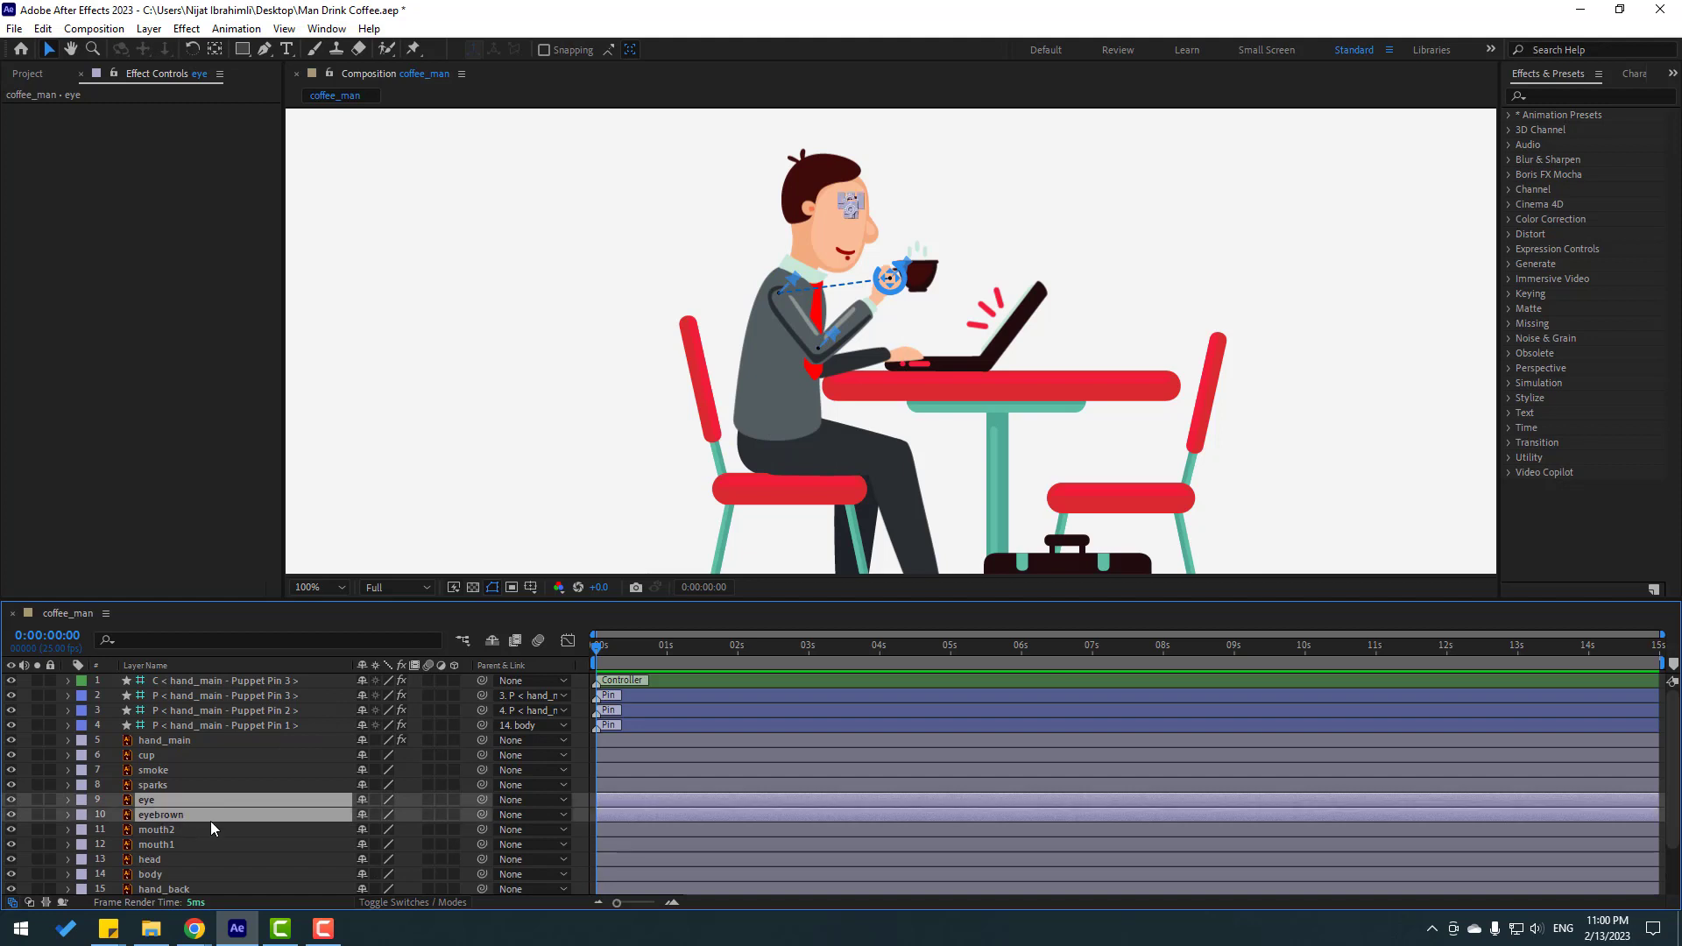
left_click(164, 830, "shift")
left_click(170, 846, "shift")
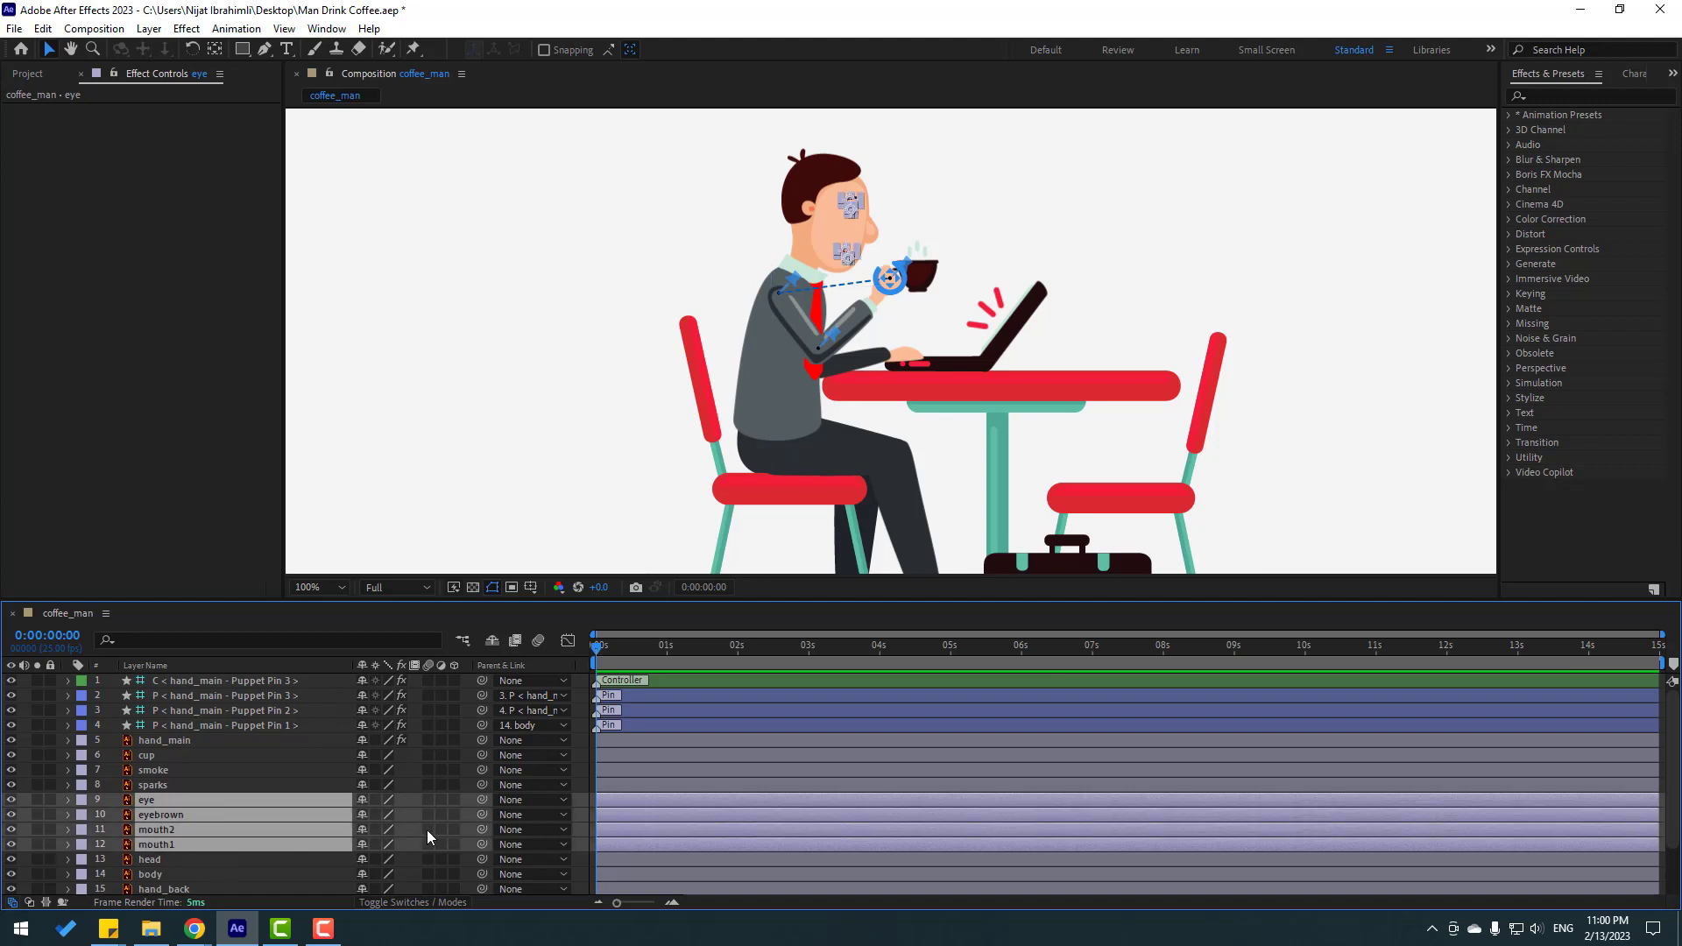
left_click_drag(456, 807, 73, 867)
Move the head layer's anchor point down to the neck while the layer is soloed, and unsolo it
left_click(36, 860)
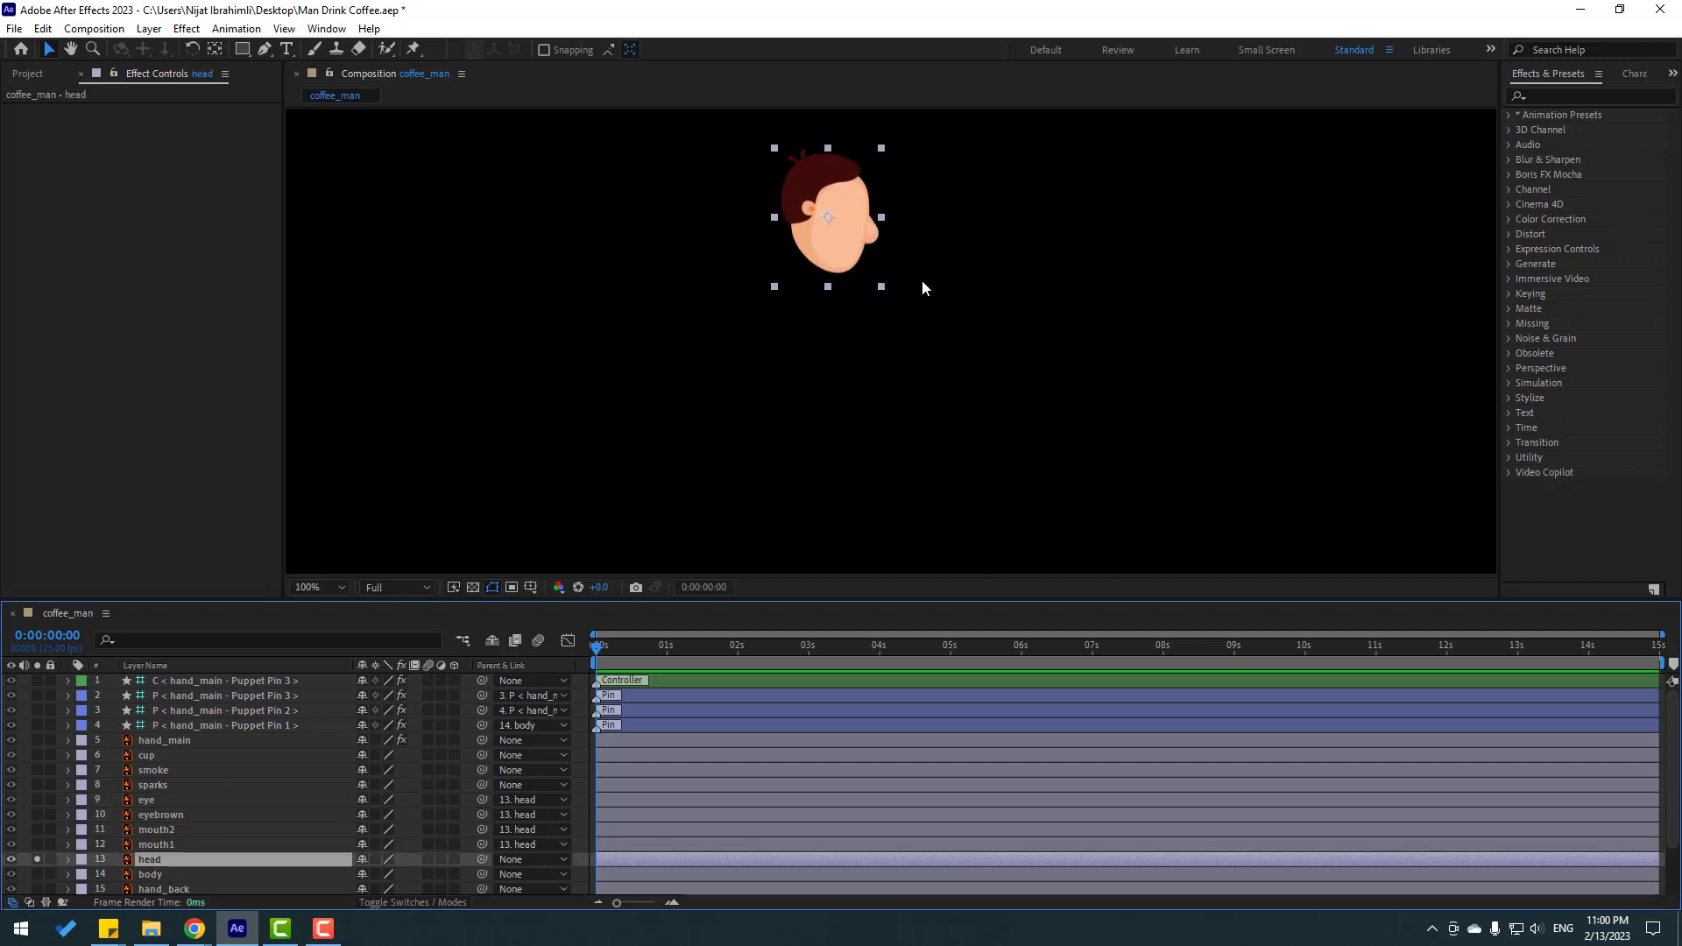
scroll(922, 281, "up", 2)
left_click(213, 51)
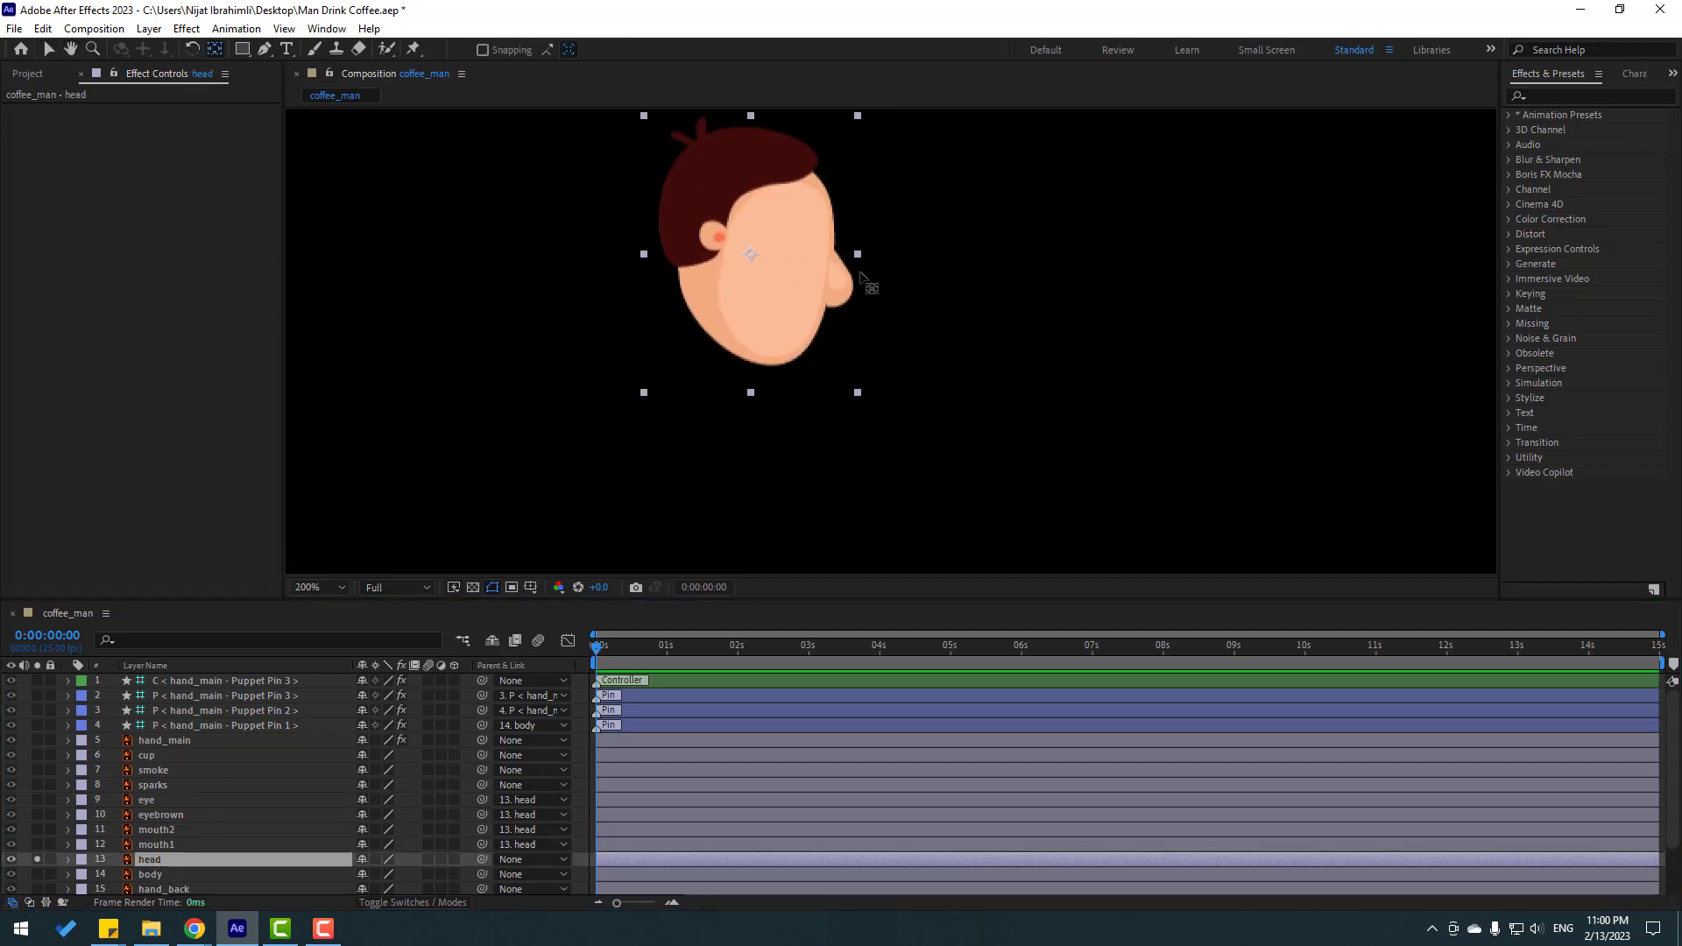
left_click_drag(753, 269, 734, 350)
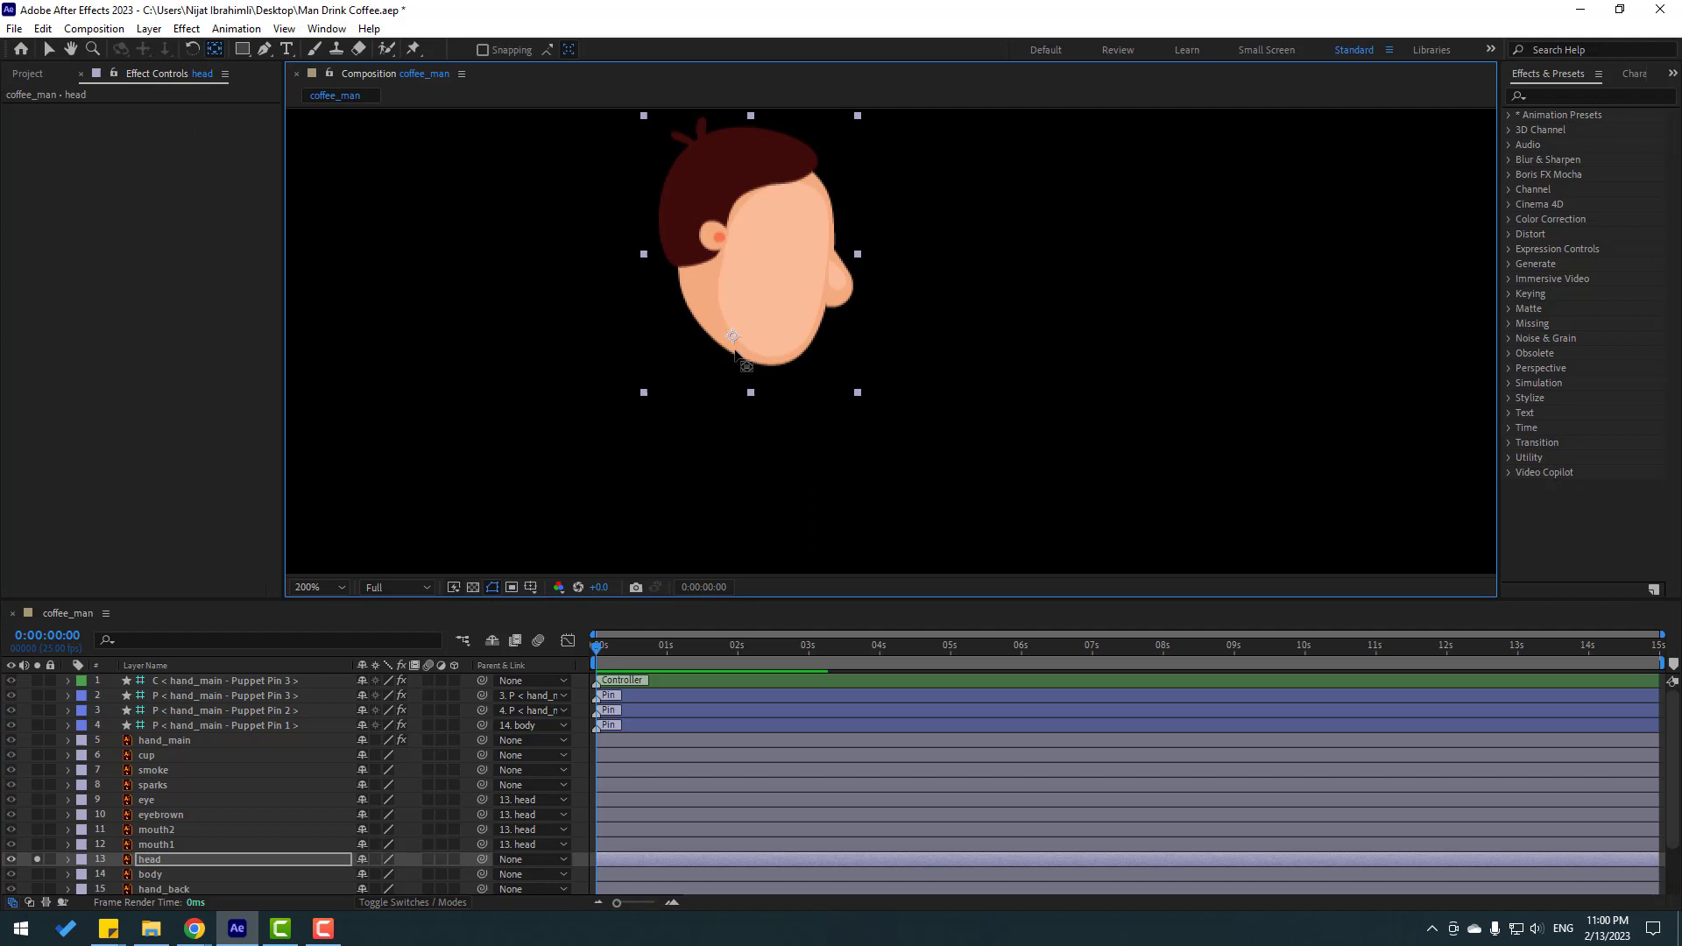
left_click(36, 860)
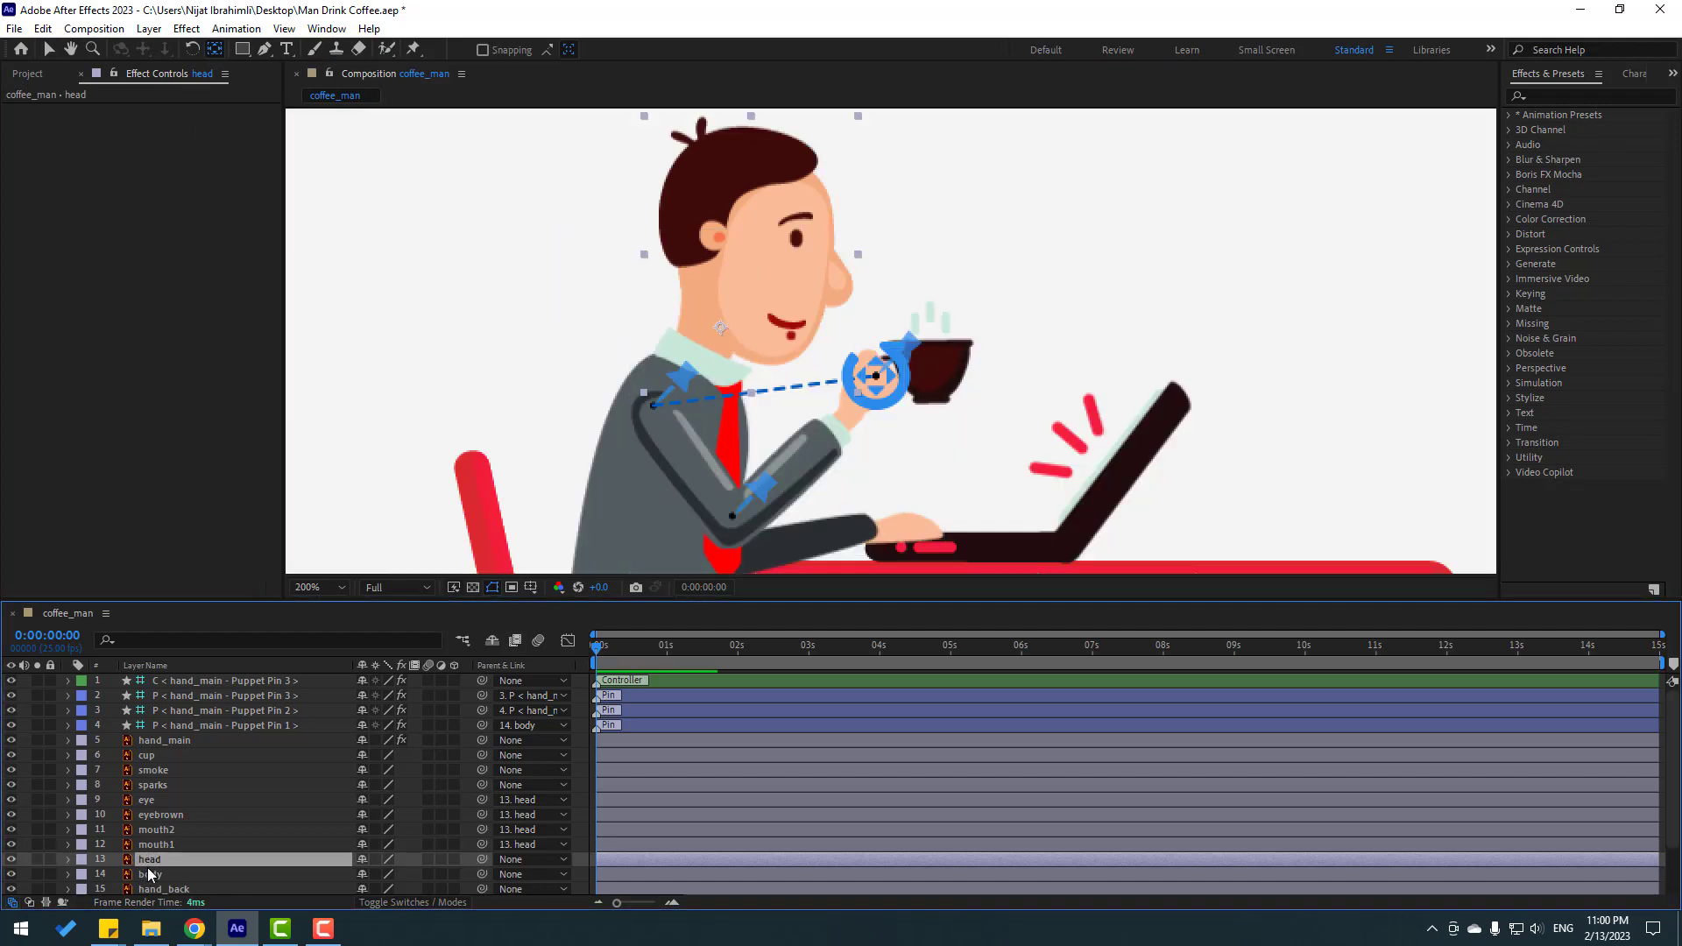
Test the head's rotation, undo the test turns, and refine the head's anchor point at the neck
key("r")
scroll(346, 870, "down", 1)
left_click_drag(379, 830, 388, 830)
key("ctrl+z")
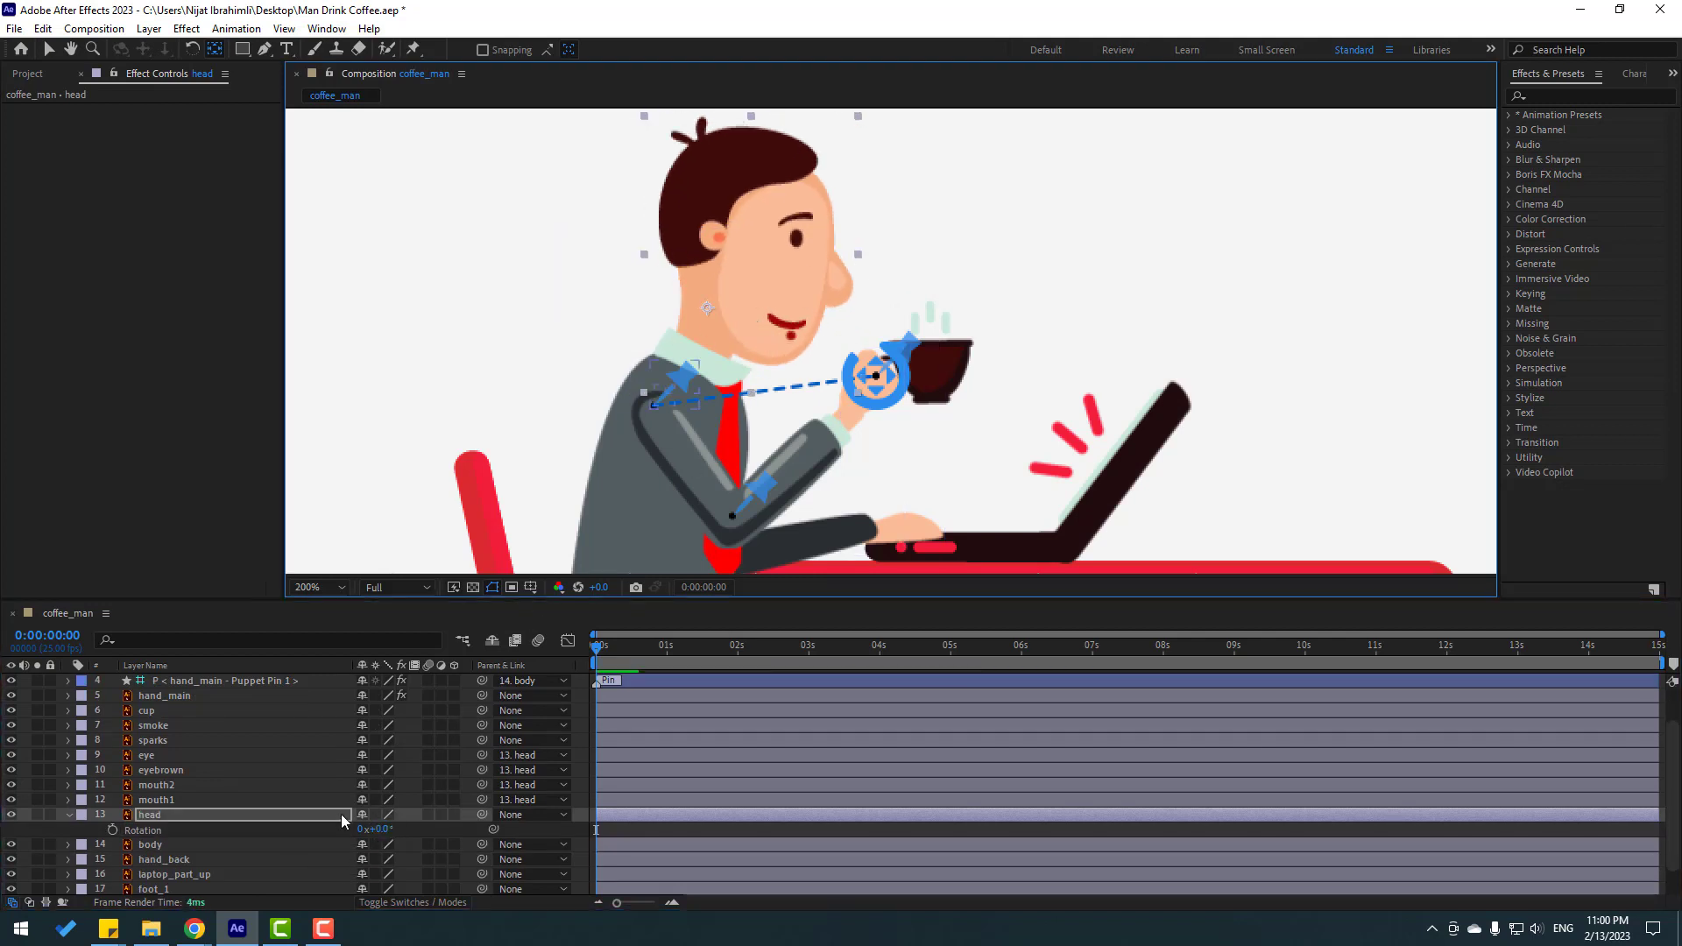
left_click_drag(377, 833, 383, 833)
key("ctrl+z")
Shift the head slightly up and back on the neck, and test its rotation, undoing the test turn
key("v")
mouse_move(730, 312)
left_mouse_down()
mouse_move(769, 267)
mouse_move(713, 295)
left_mouse_up()
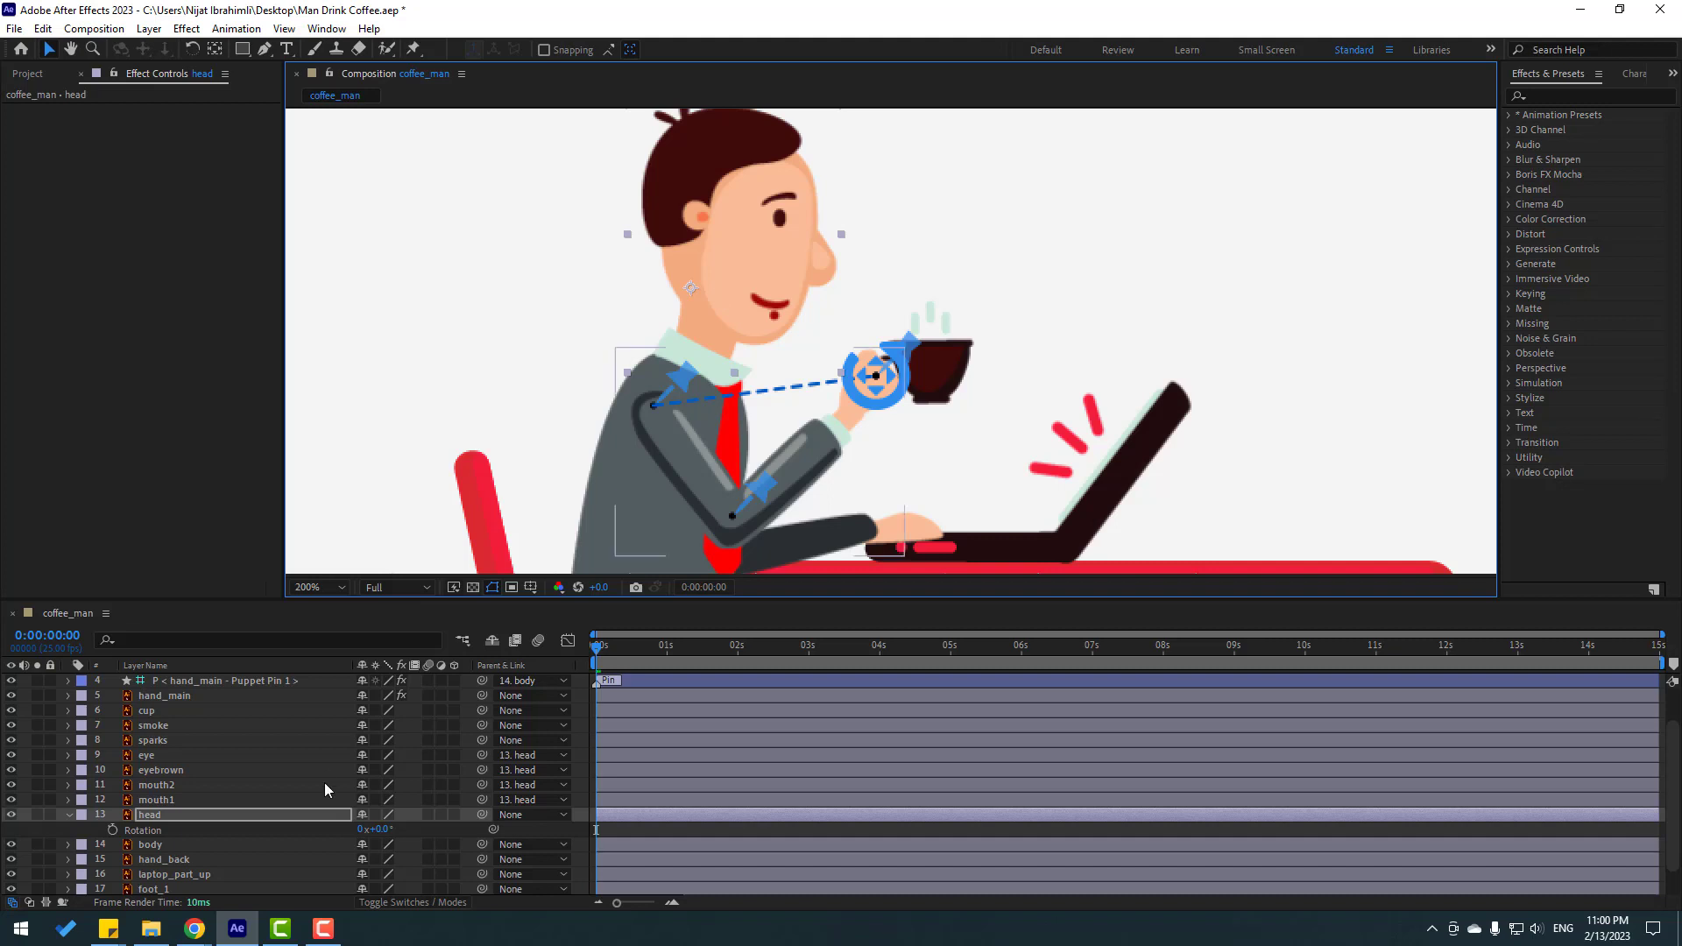
left_click_drag(375, 830, 382, 833)
key("ctrl+z")
left_click(69, 815)
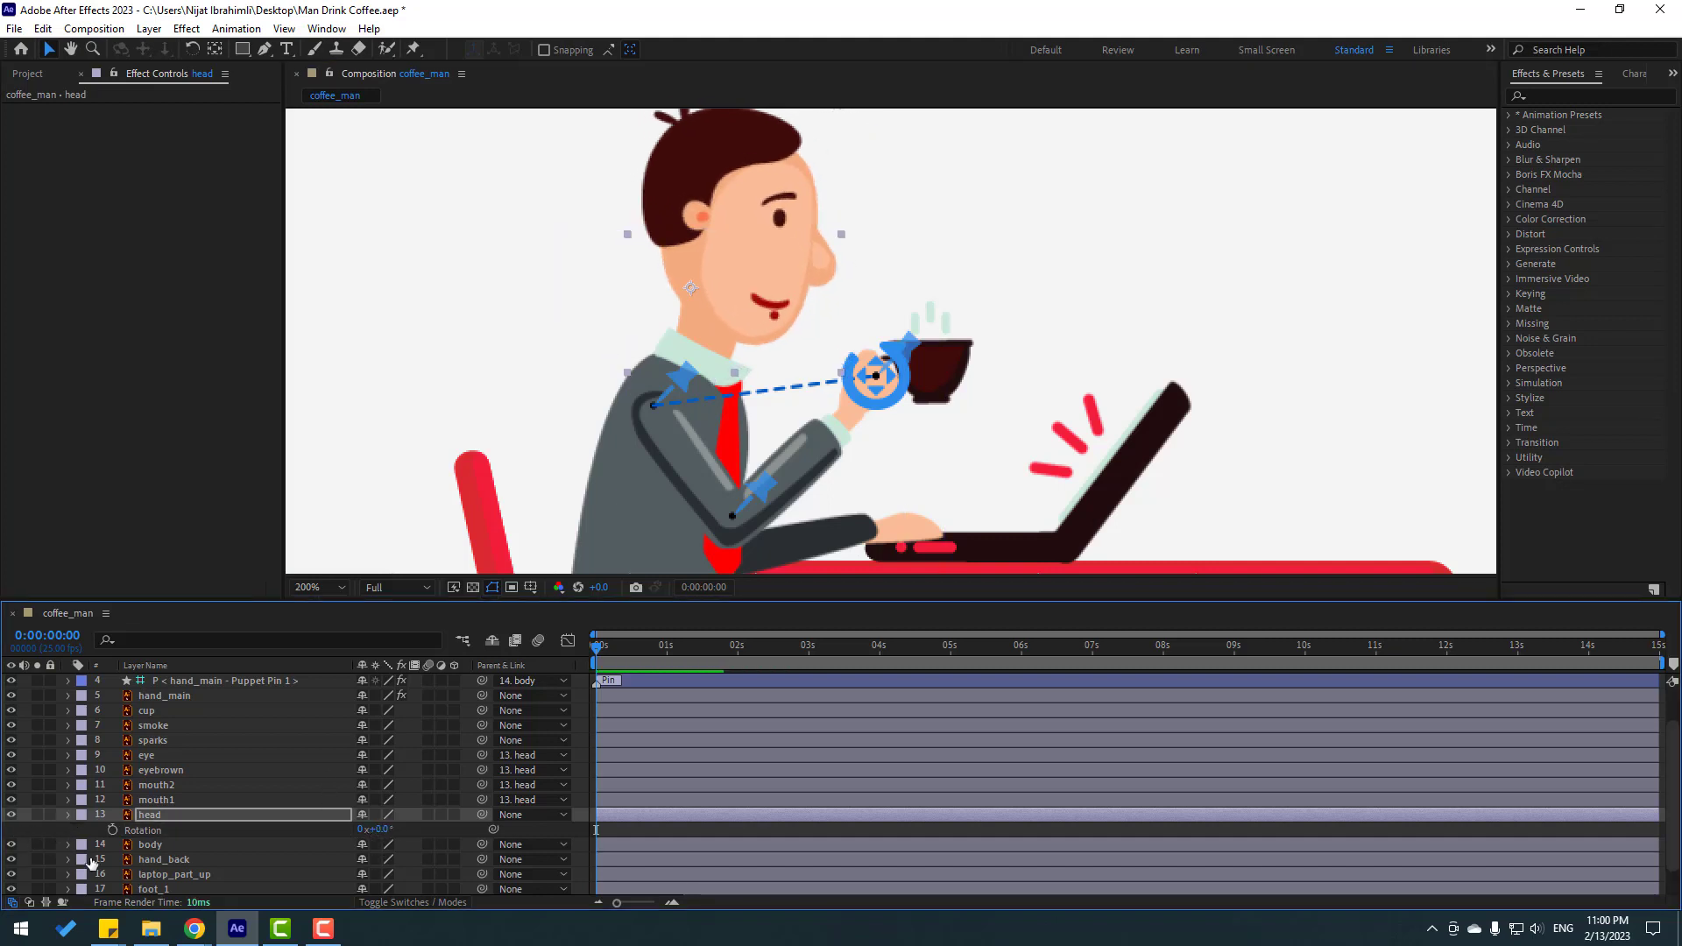
Parent the head layer to the body layer
left_click(152, 817)
left_click_drag(481, 815, 182, 837)
scroll(739, 438, "down", 2)
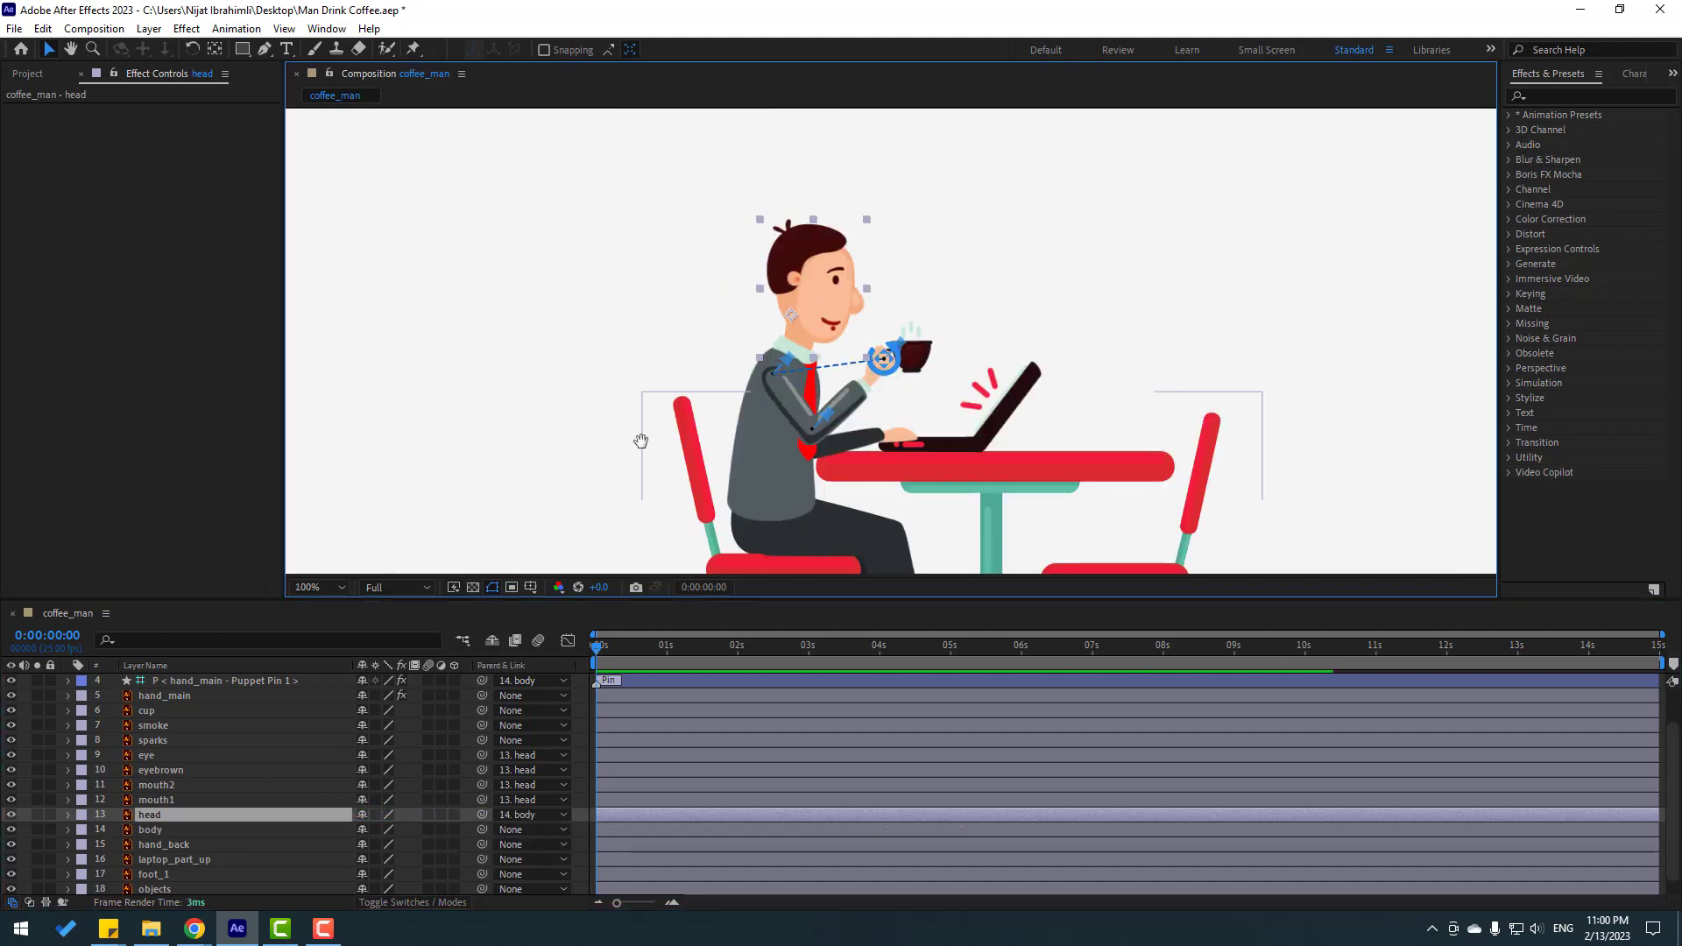
Test the body layer's rotation with the attached parts and undo the test turn
left_click(156, 829)
key("r")
mouse_move(378, 843)
left_mouse_down()
mouse_move(351, 844)
mouse_move(386, 844)
mouse_move(371, 844)
left_mouse_up()
key("ctrl+z")
left_click(68, 830)
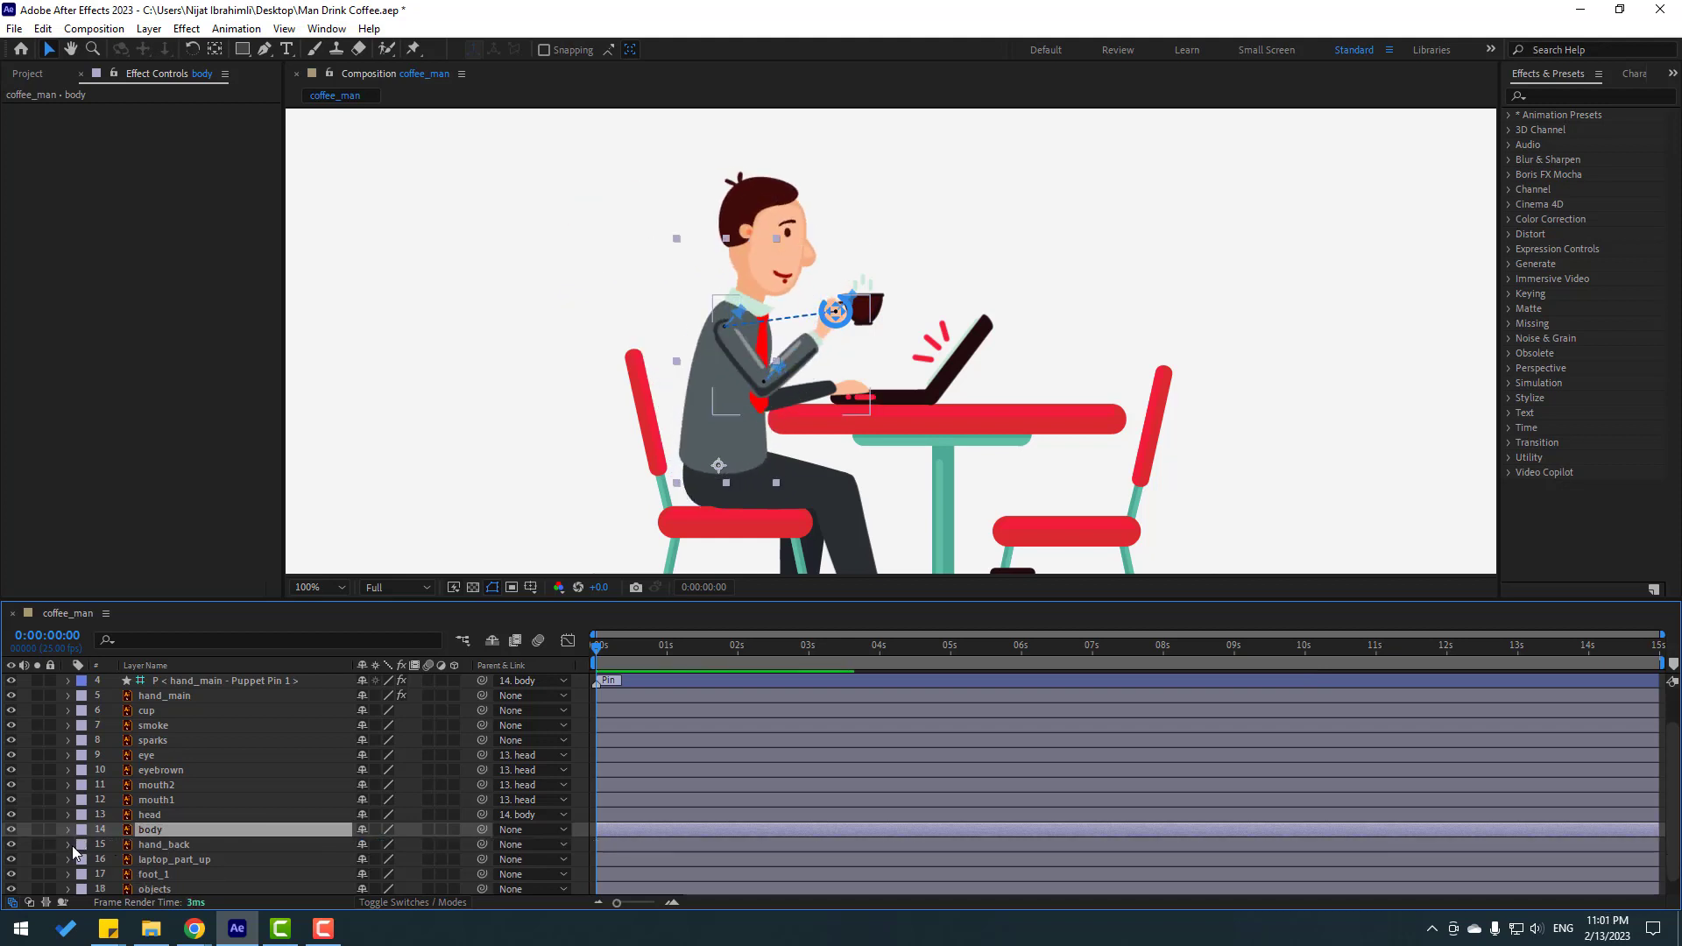
Solo the hand_back layer and place Puppet pins on its shoulder, elbow and hand
scroll(74, 847, "down", 1)
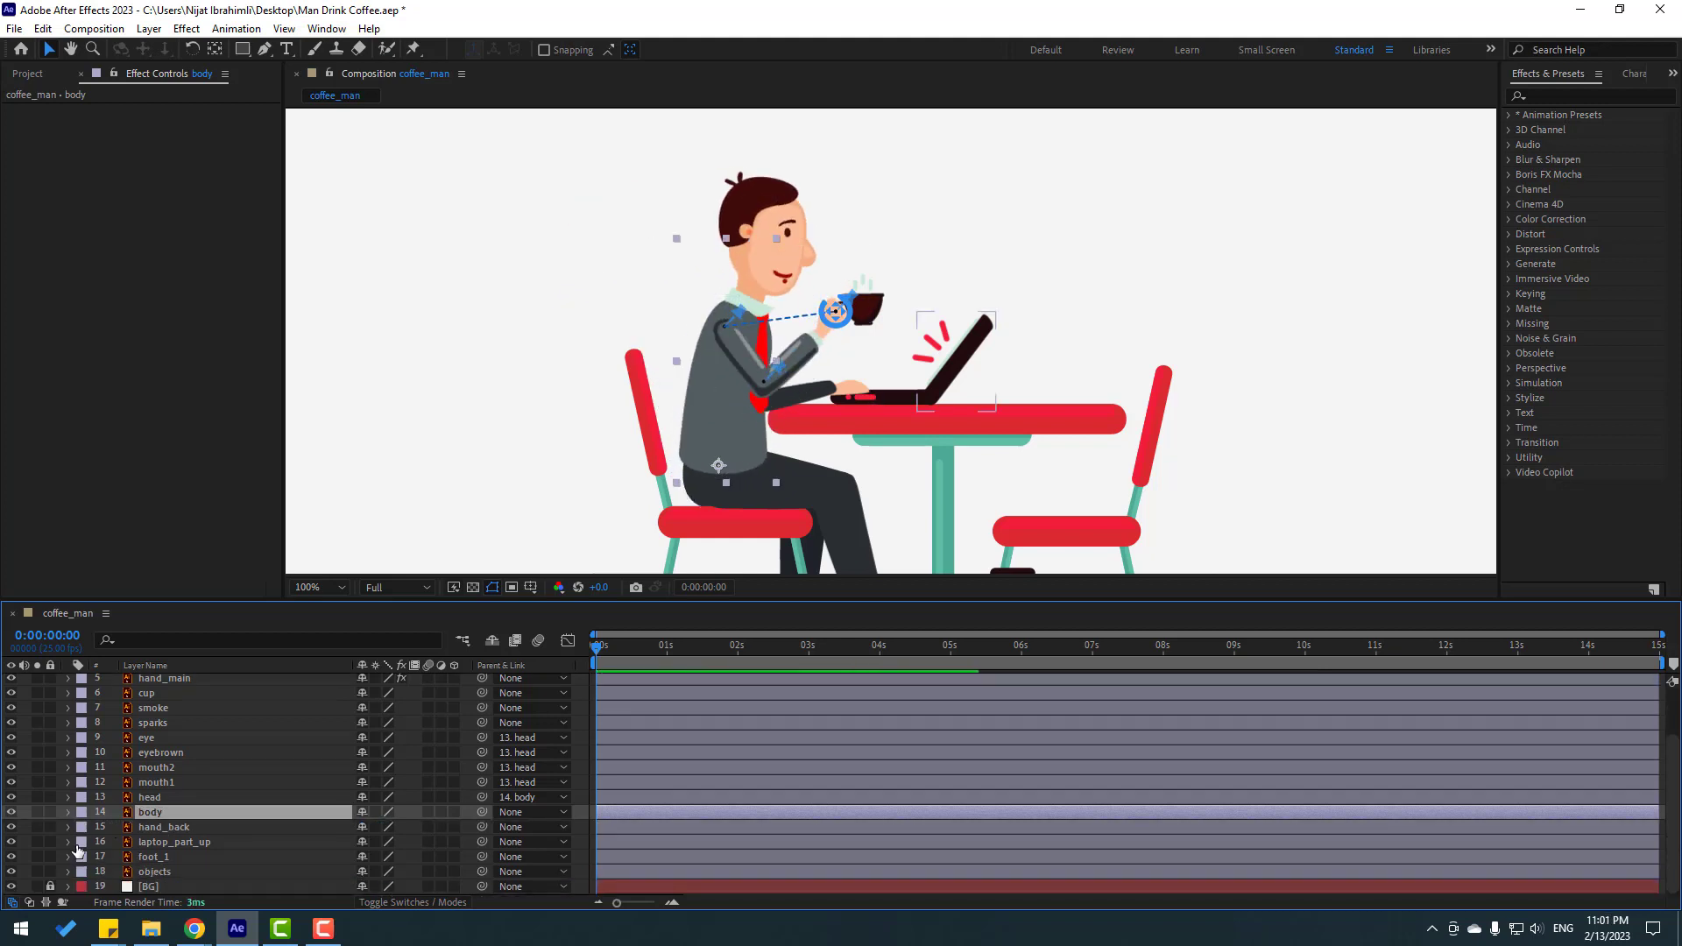
left_click(158, 829)
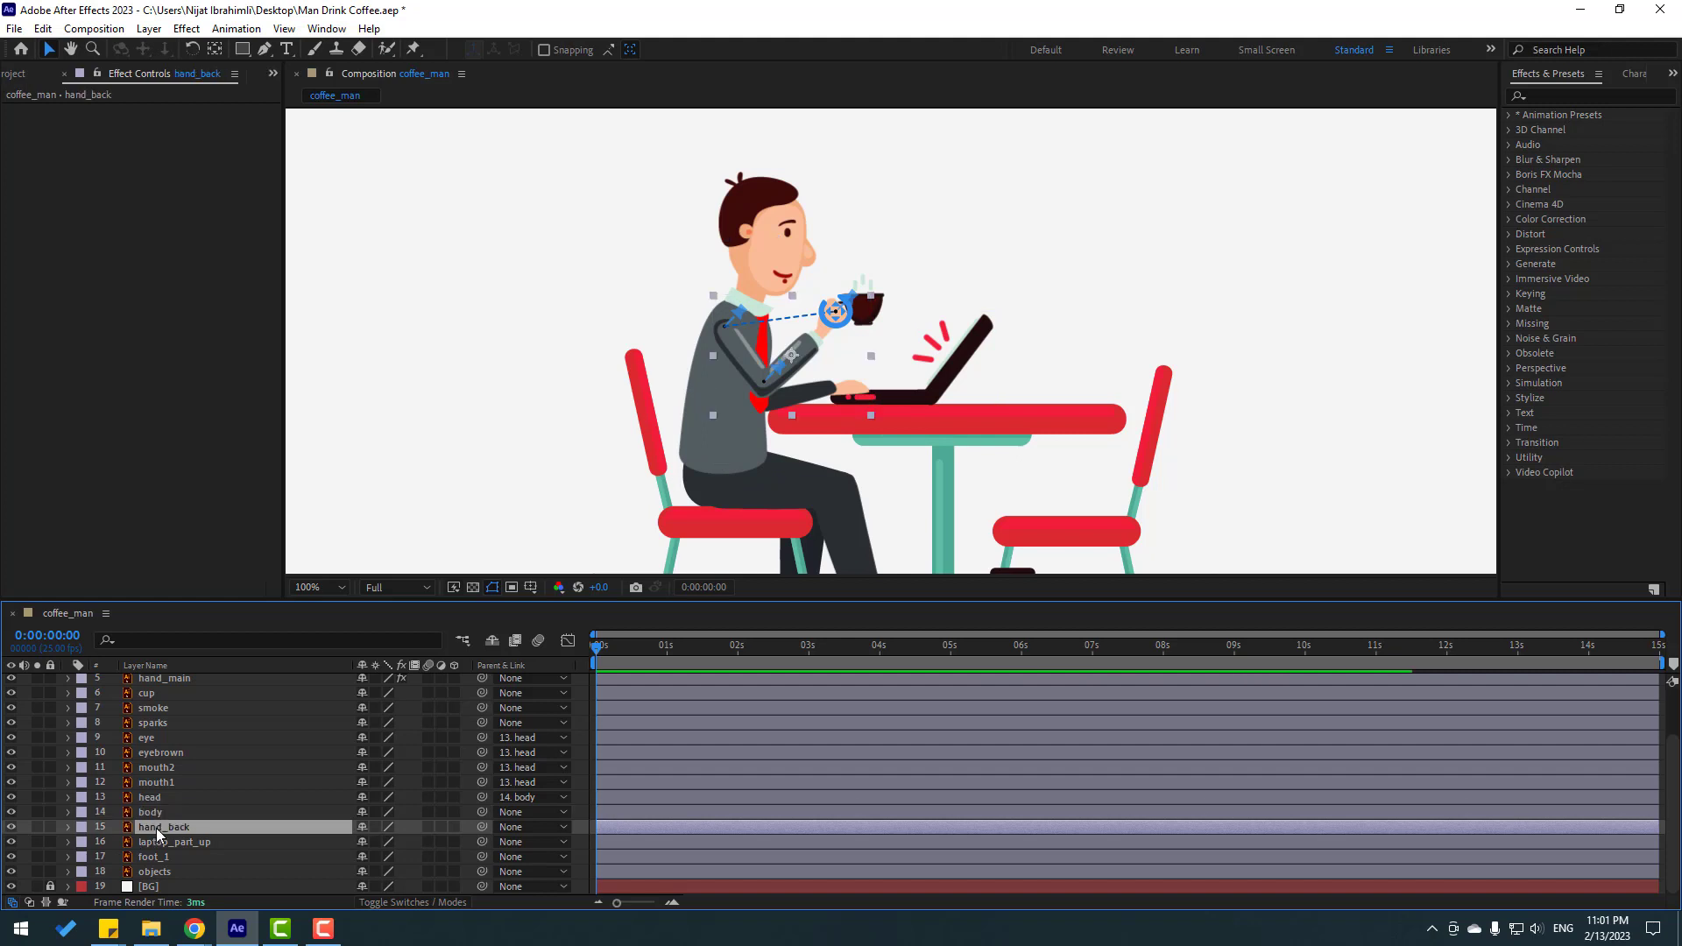
left_click(37, 826)
key("period")
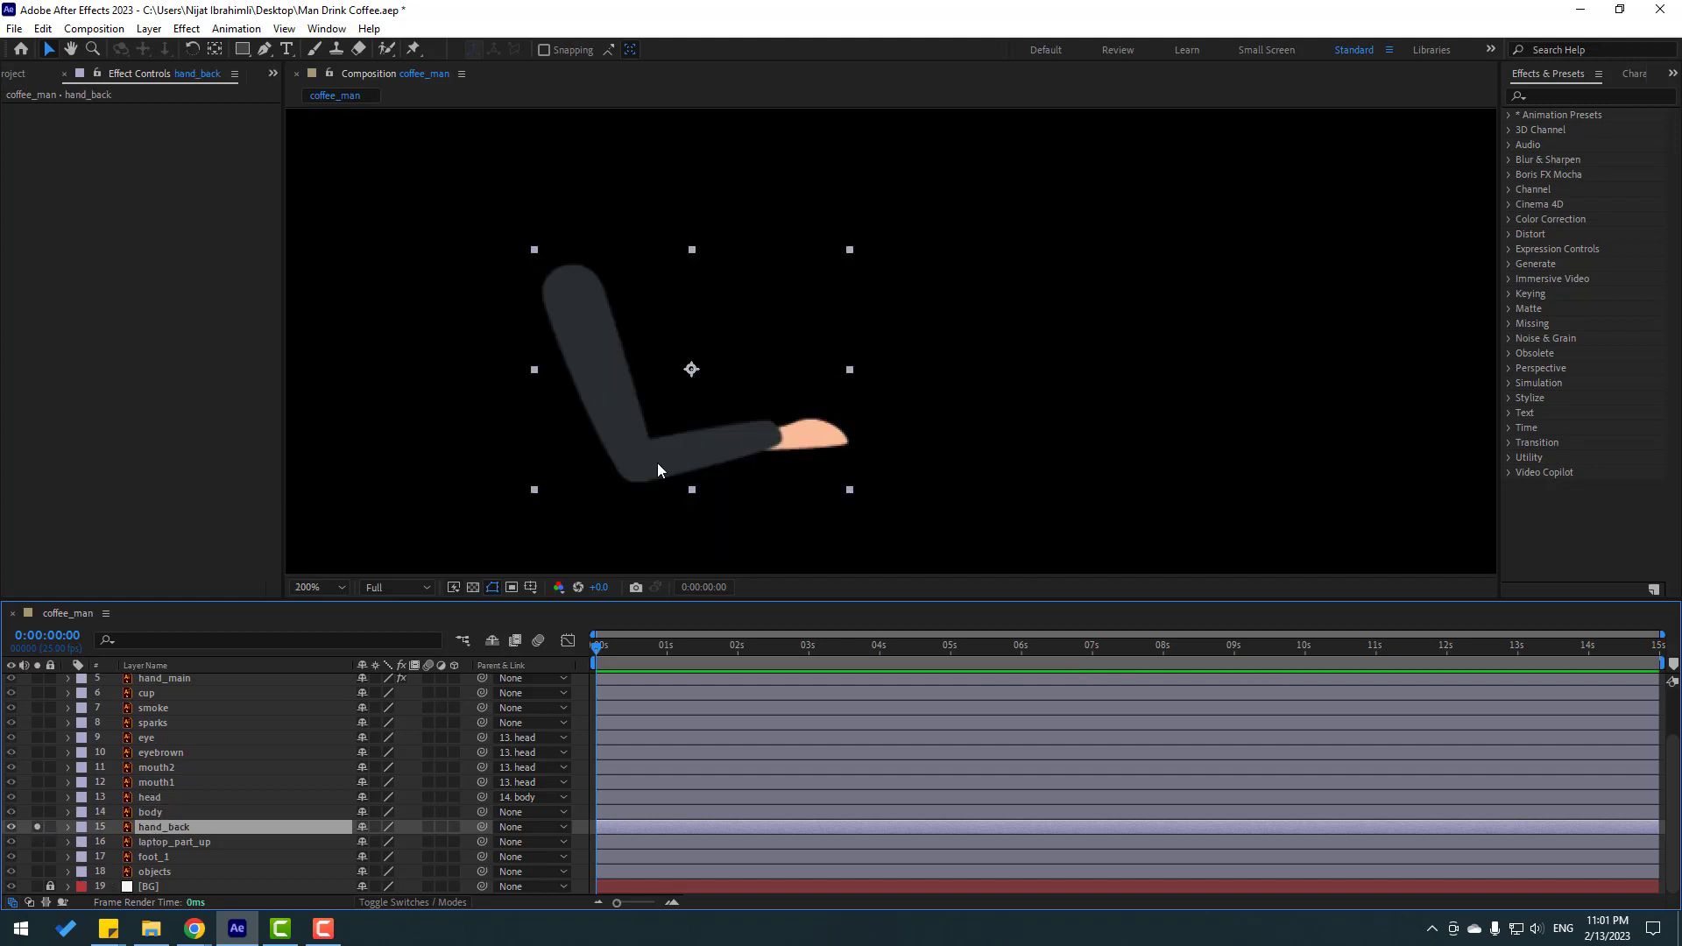
left_click_drag(657, 463, 740, 420)
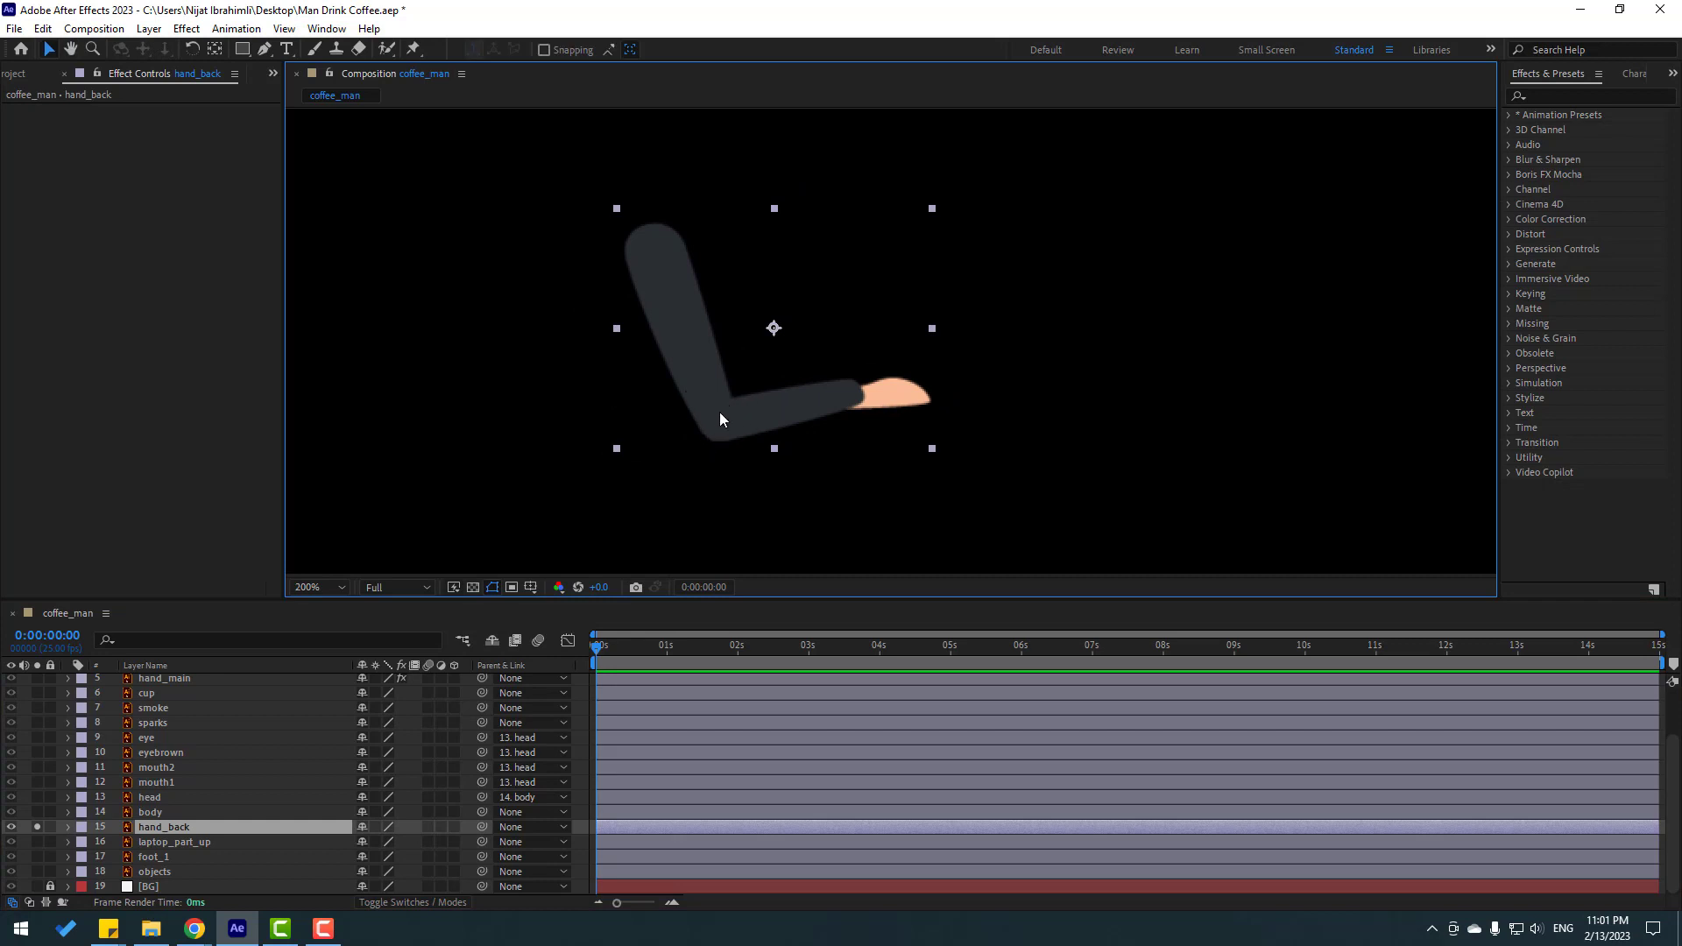
left_click(414, 50)
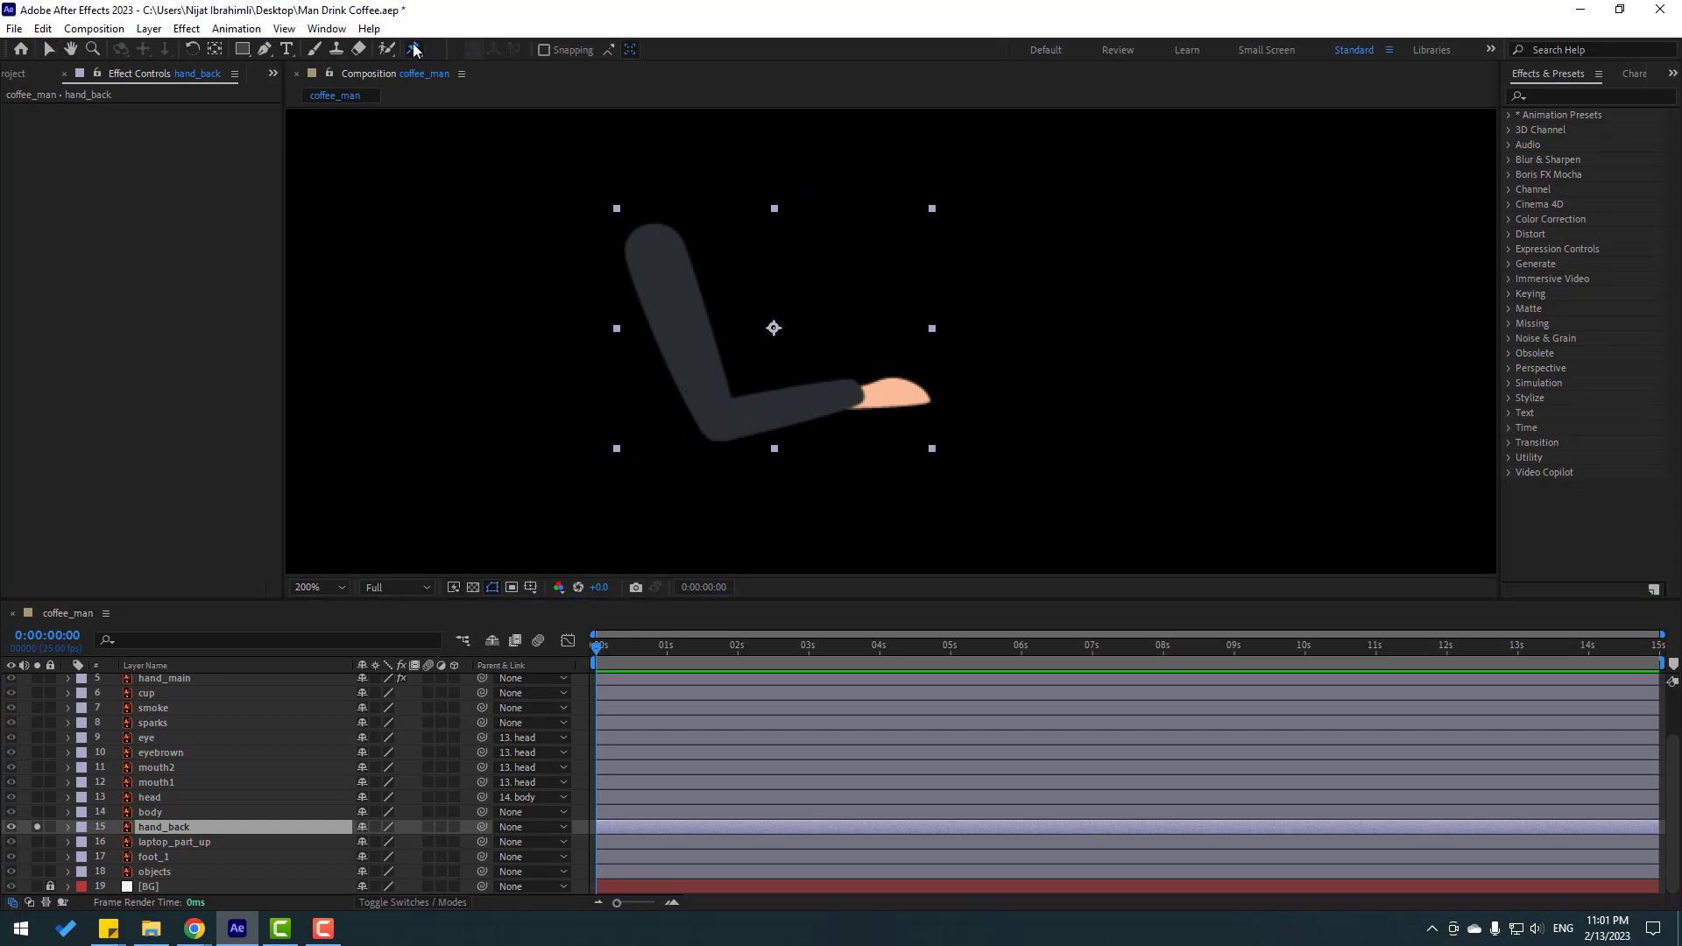
left_click(650, 236)
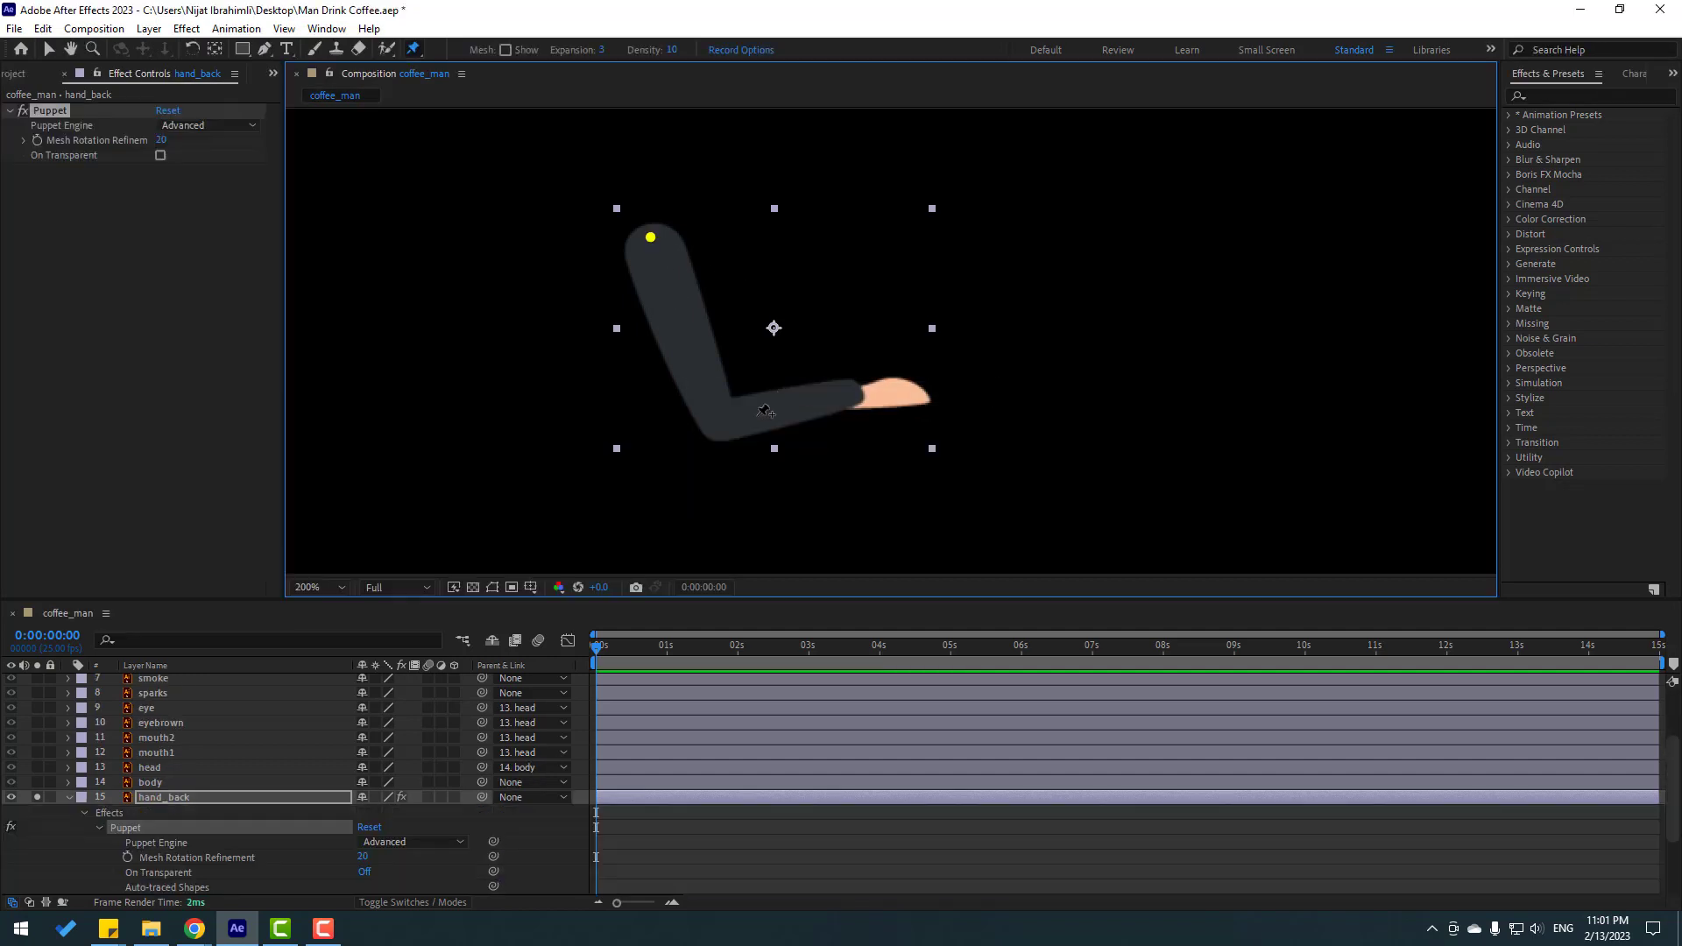
left_click(718, 409)
left_click(899, 388)
left_click(49, 49)
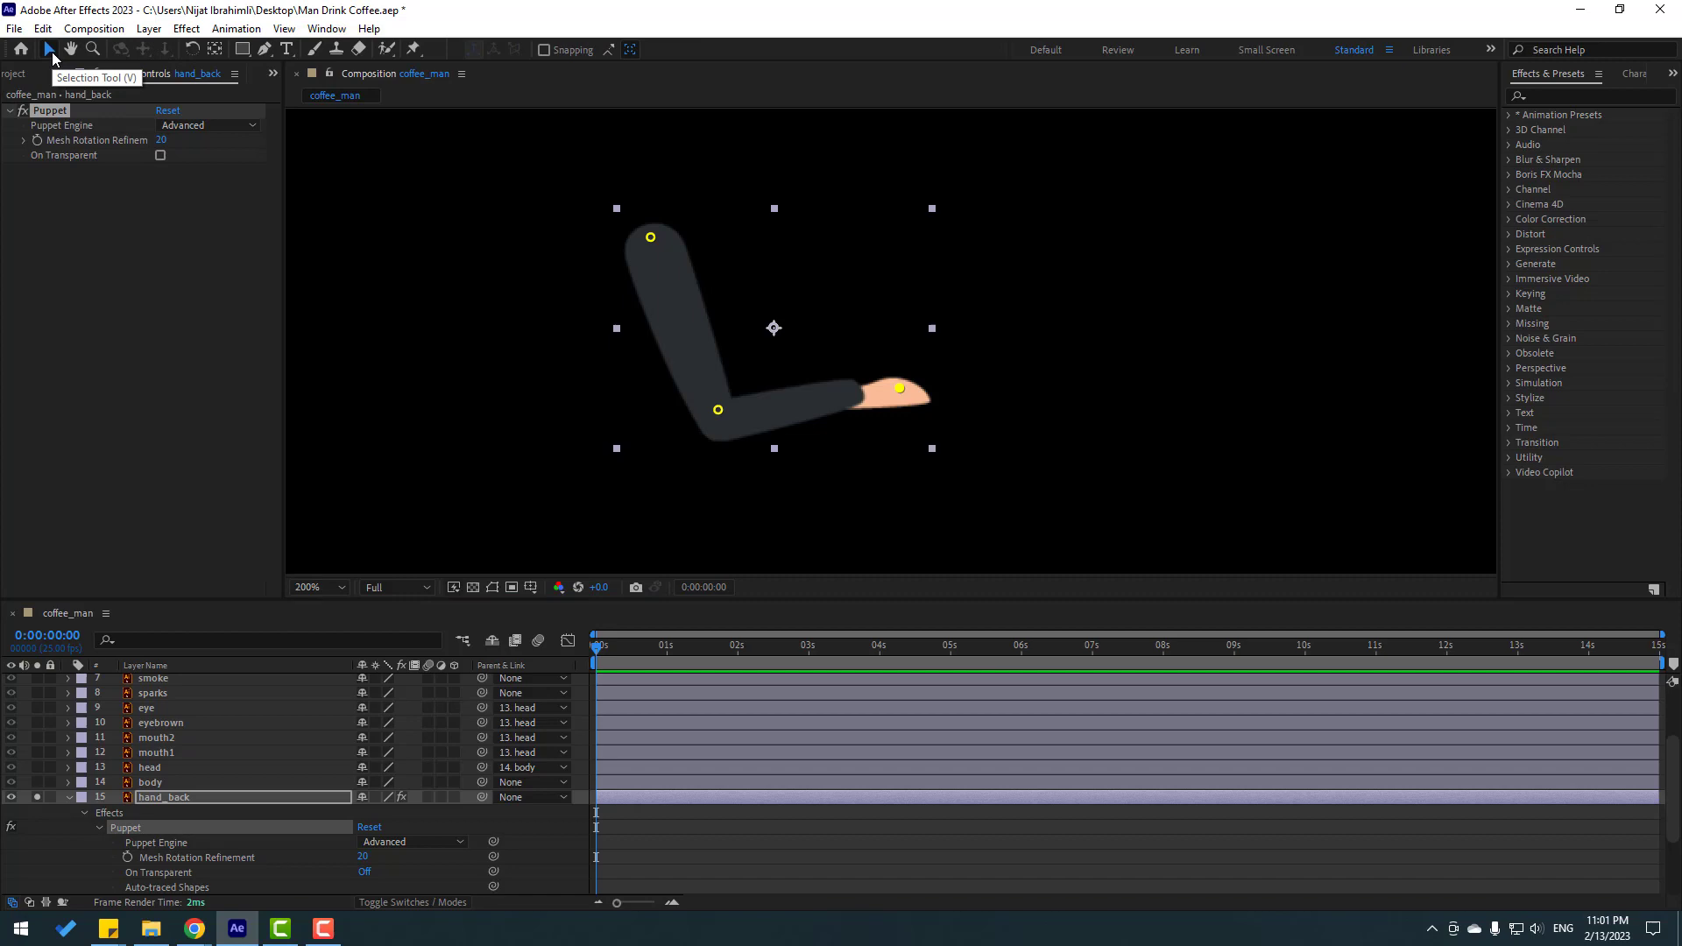
Create Duik Angela pin layers from hand_back's Puppet effect, leaving layer controls as they are
left_click(50, 110)
left_click(84, 863)
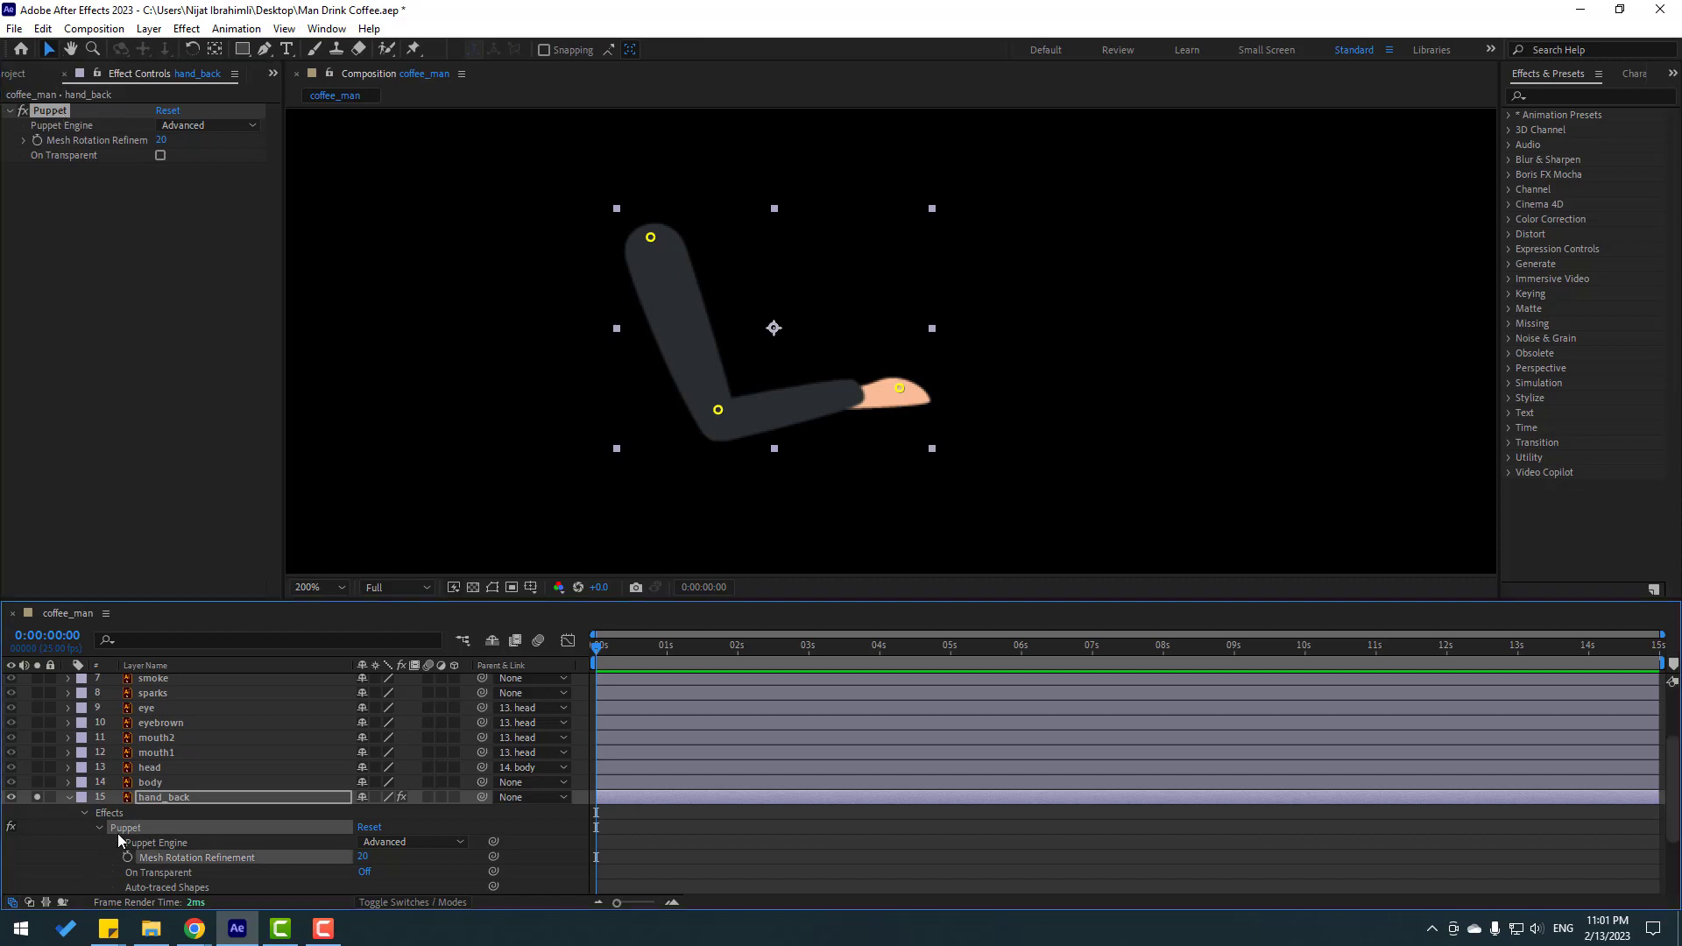
left_click(329, 29)
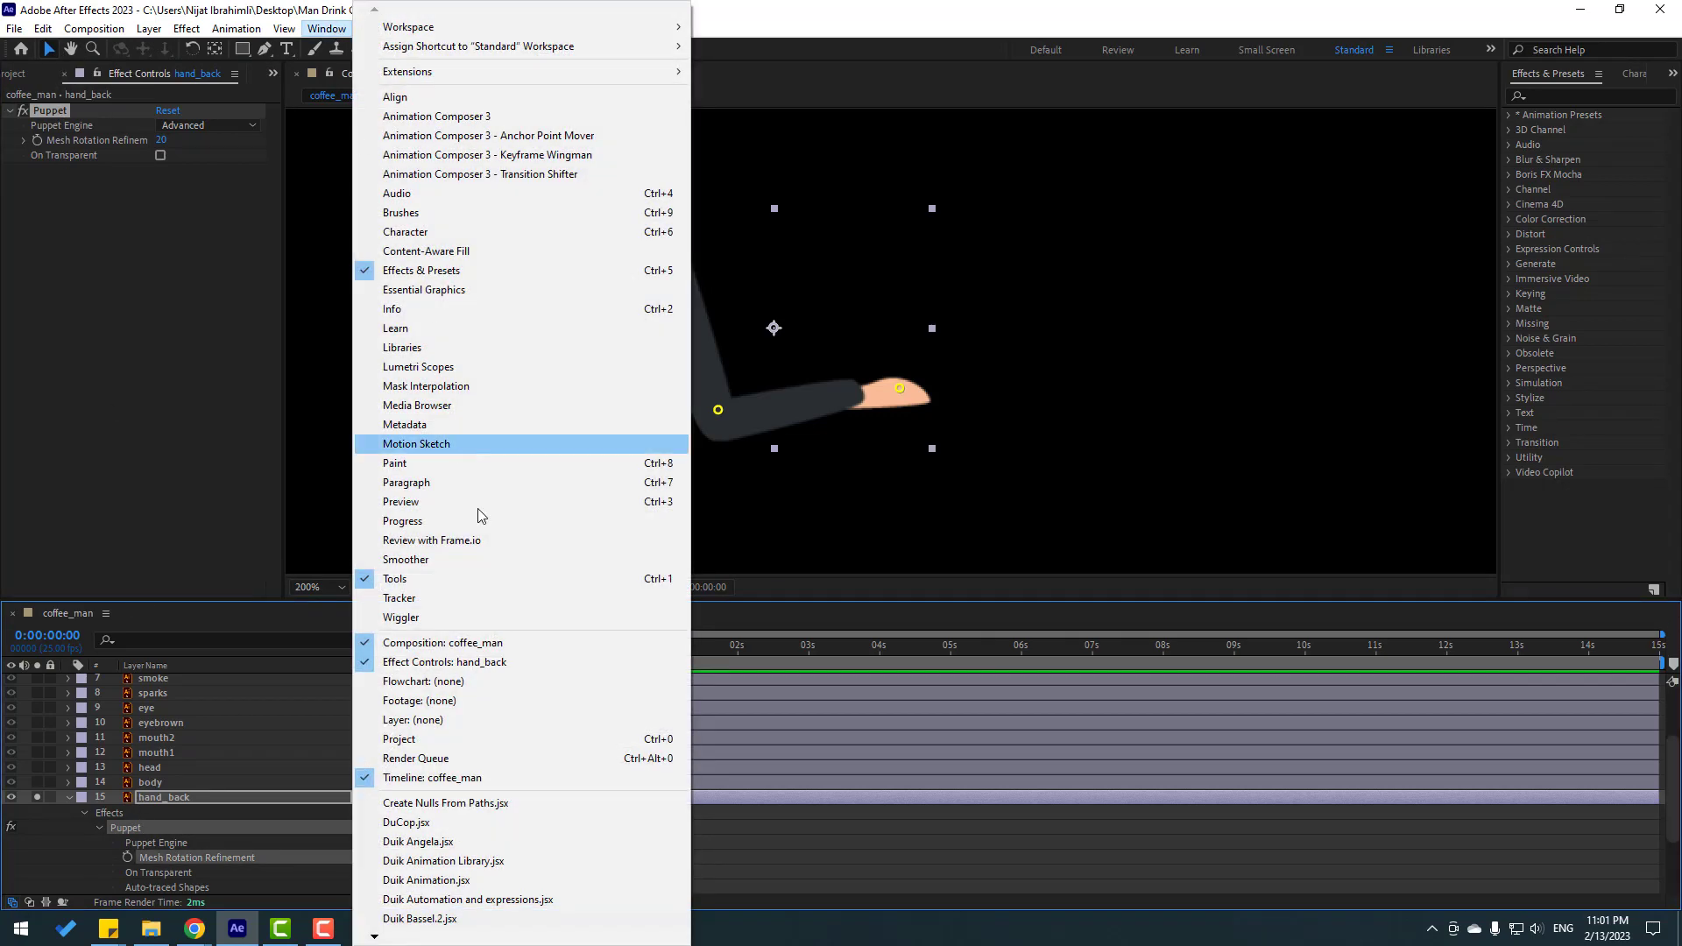
left_click(425, 843)
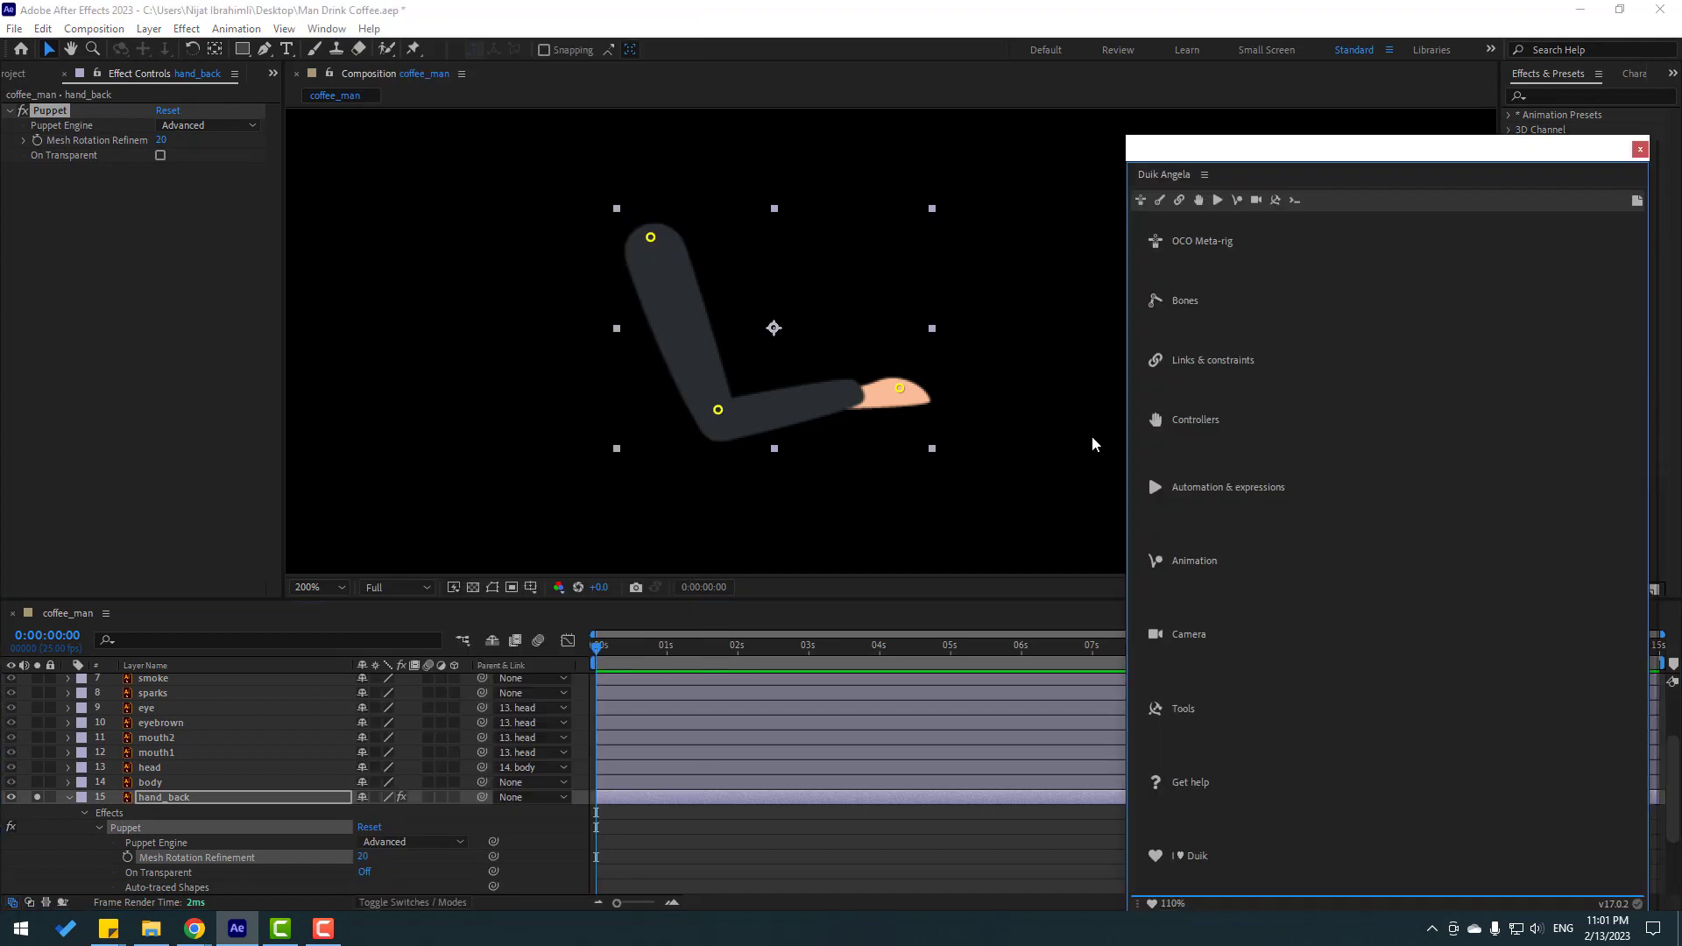
left_click(1180, 201)
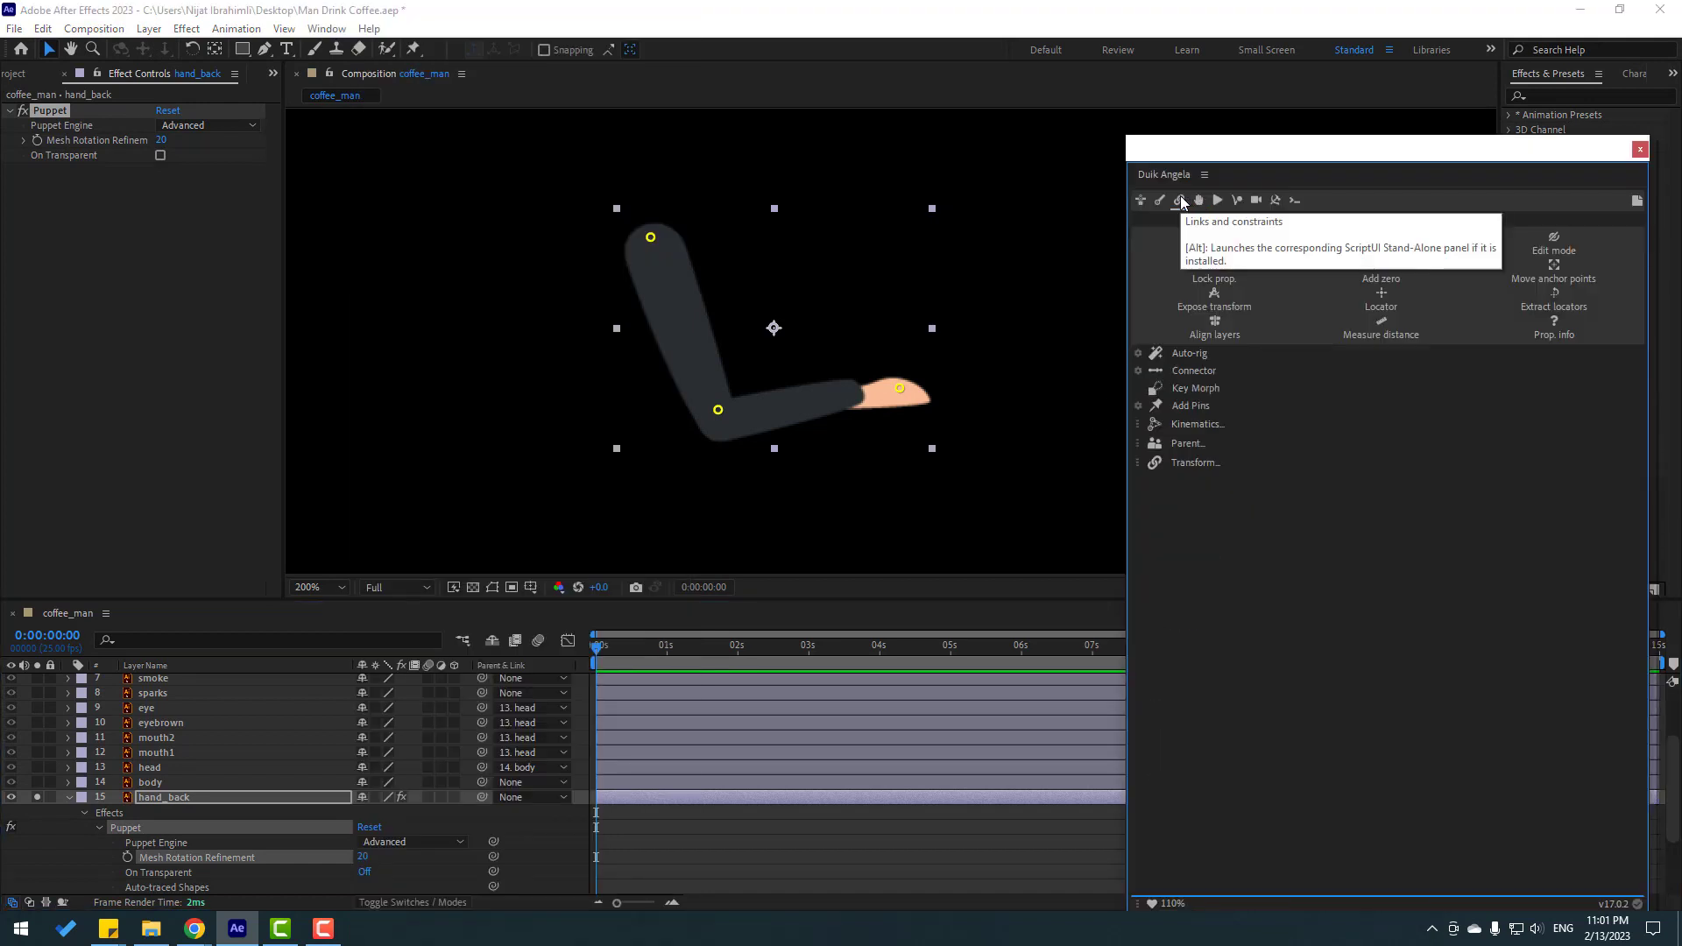
left_click(1188, 407)
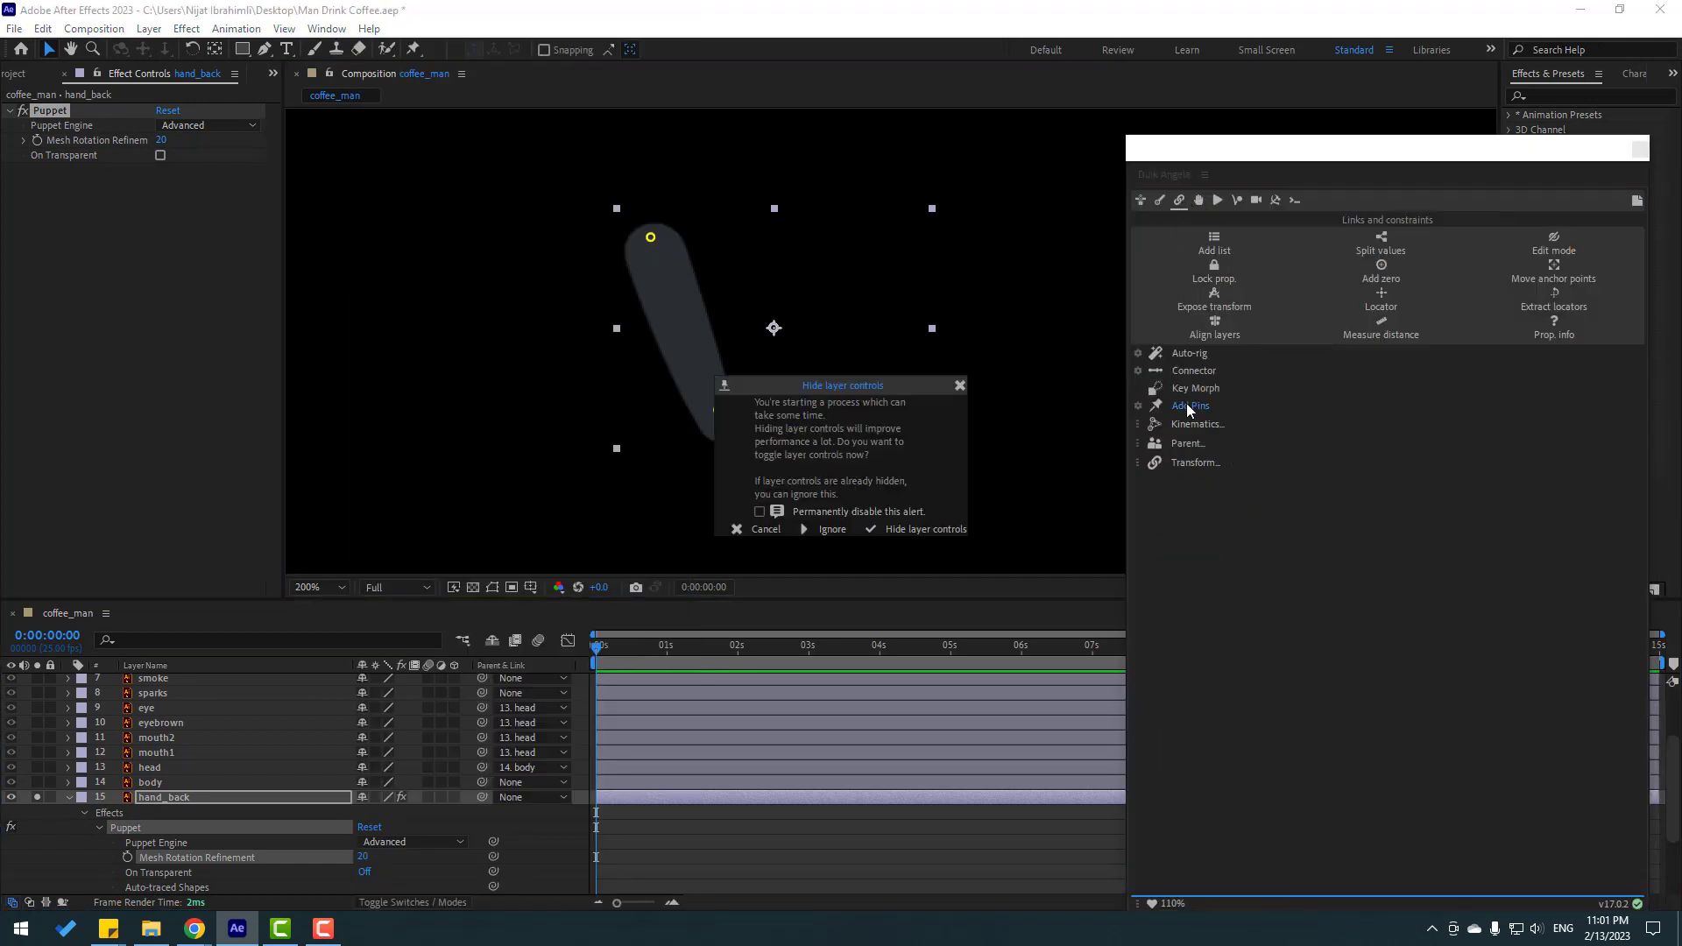
left_click(830, 530)
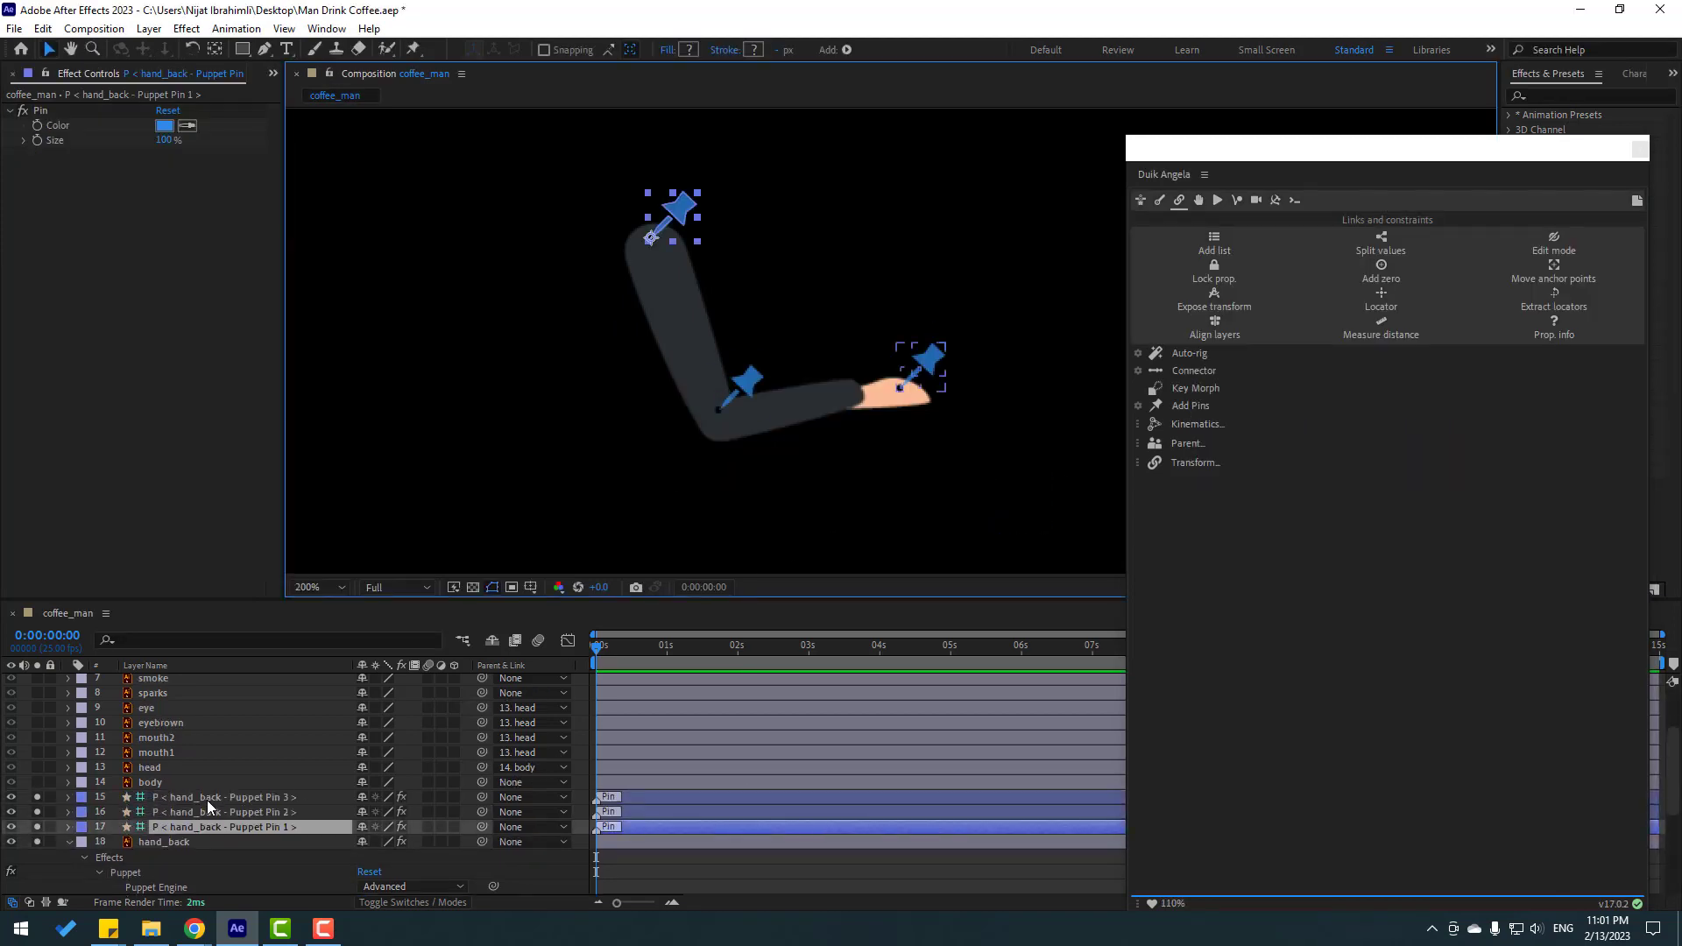
Parent hand_back's Puppet Pin 3 to Pin 2, Pin 2 to Pin 1, and Pin 1 to the body layer
left_click(207, 801)
left_click_drag(480, 801, 240, 821)
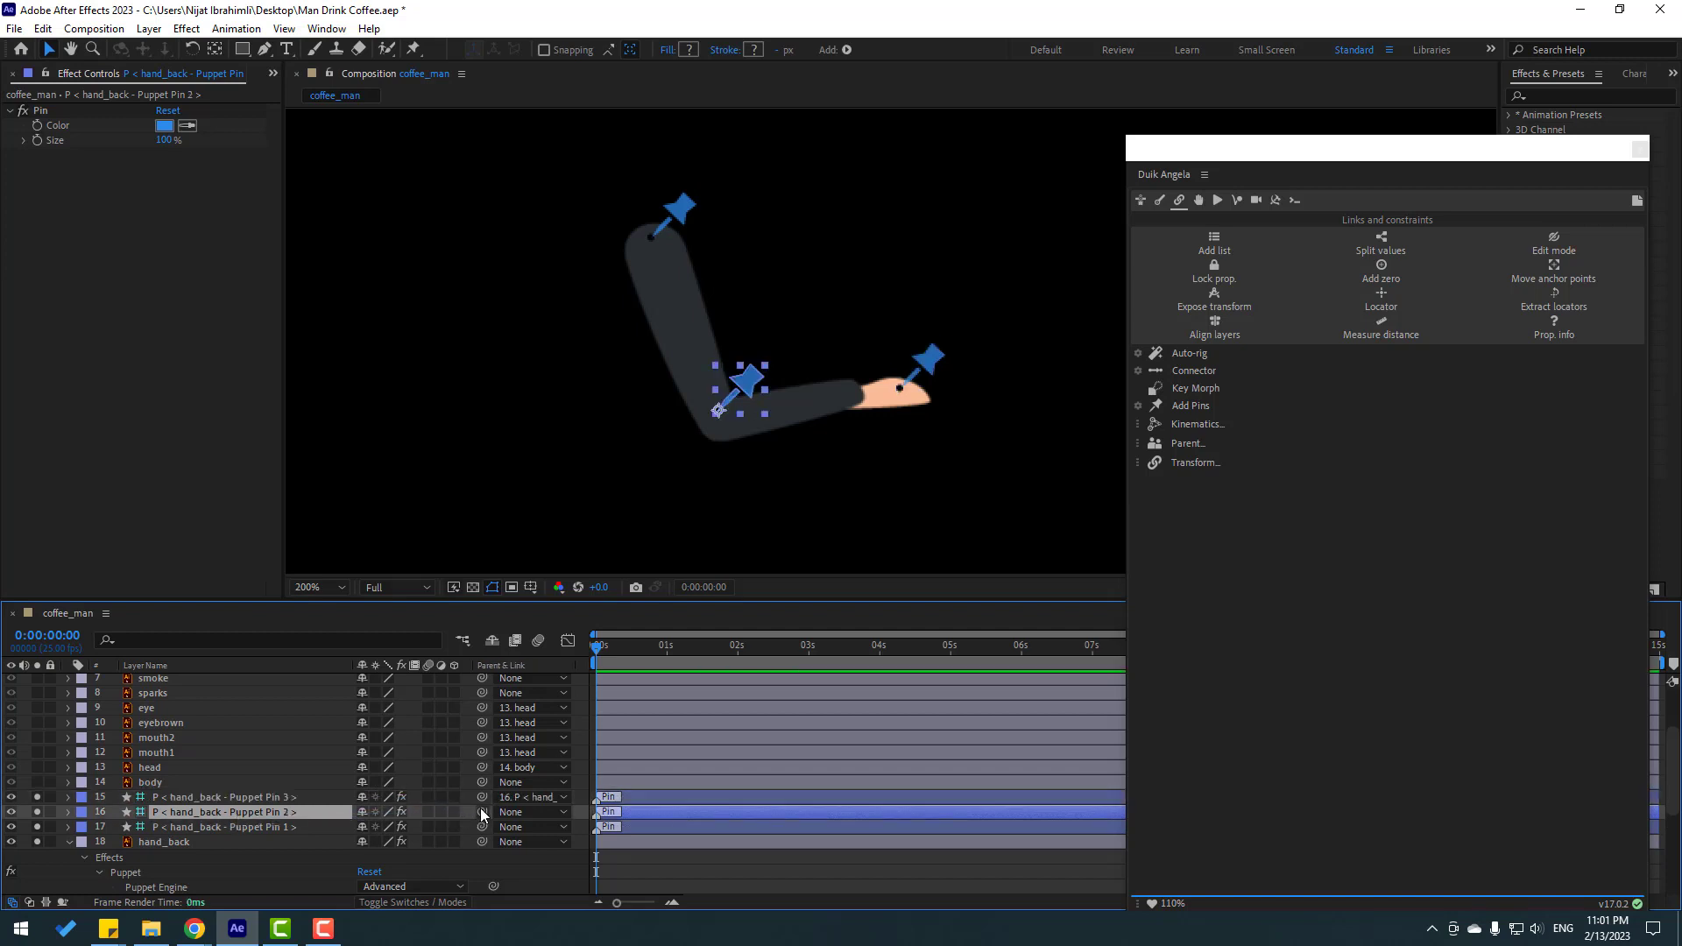
left_click_drag(481, 814, 219, 827)
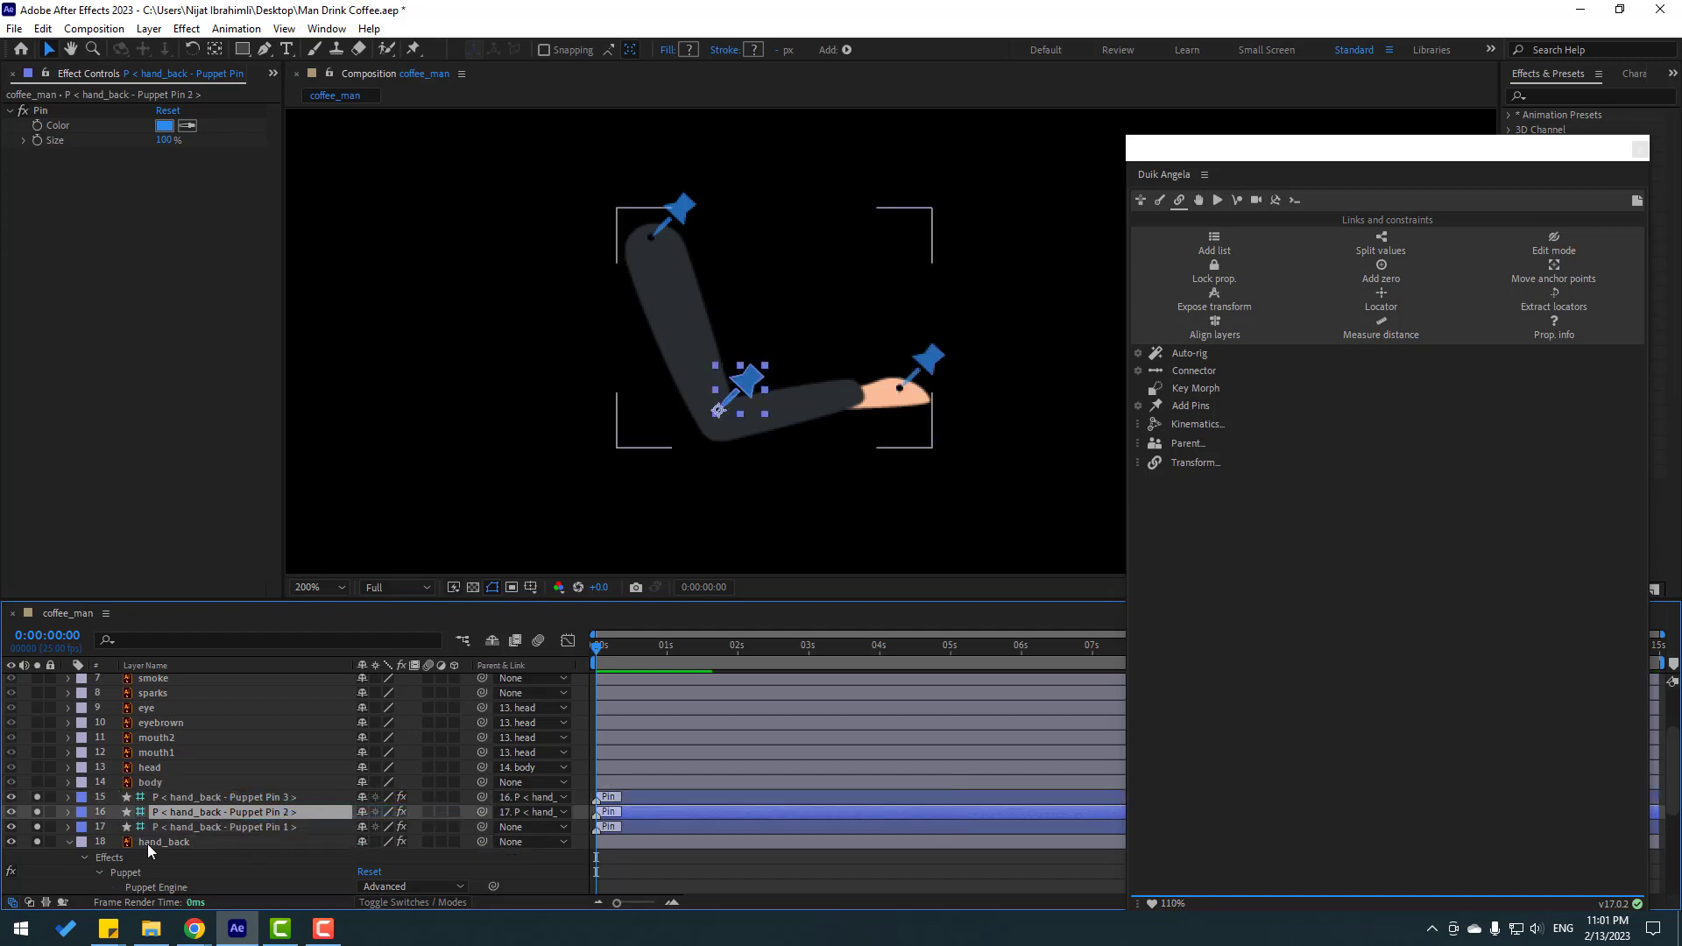
left_click(69, 844)
left_click(232, 829)
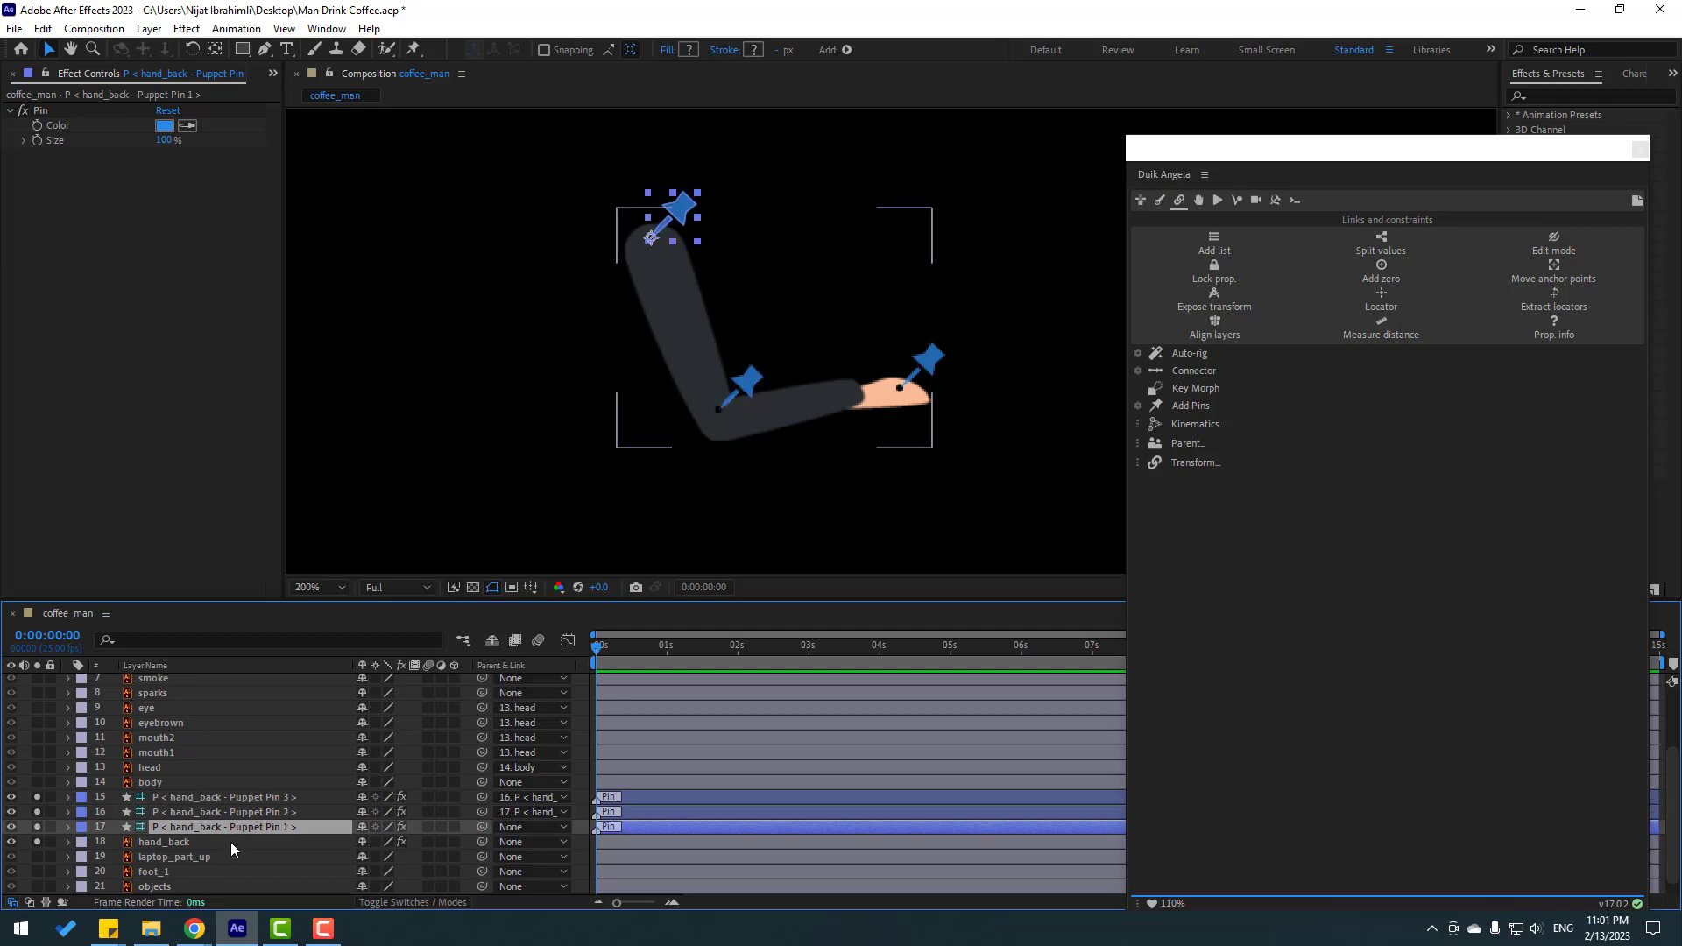
scroll(232, 849, "down", 1)
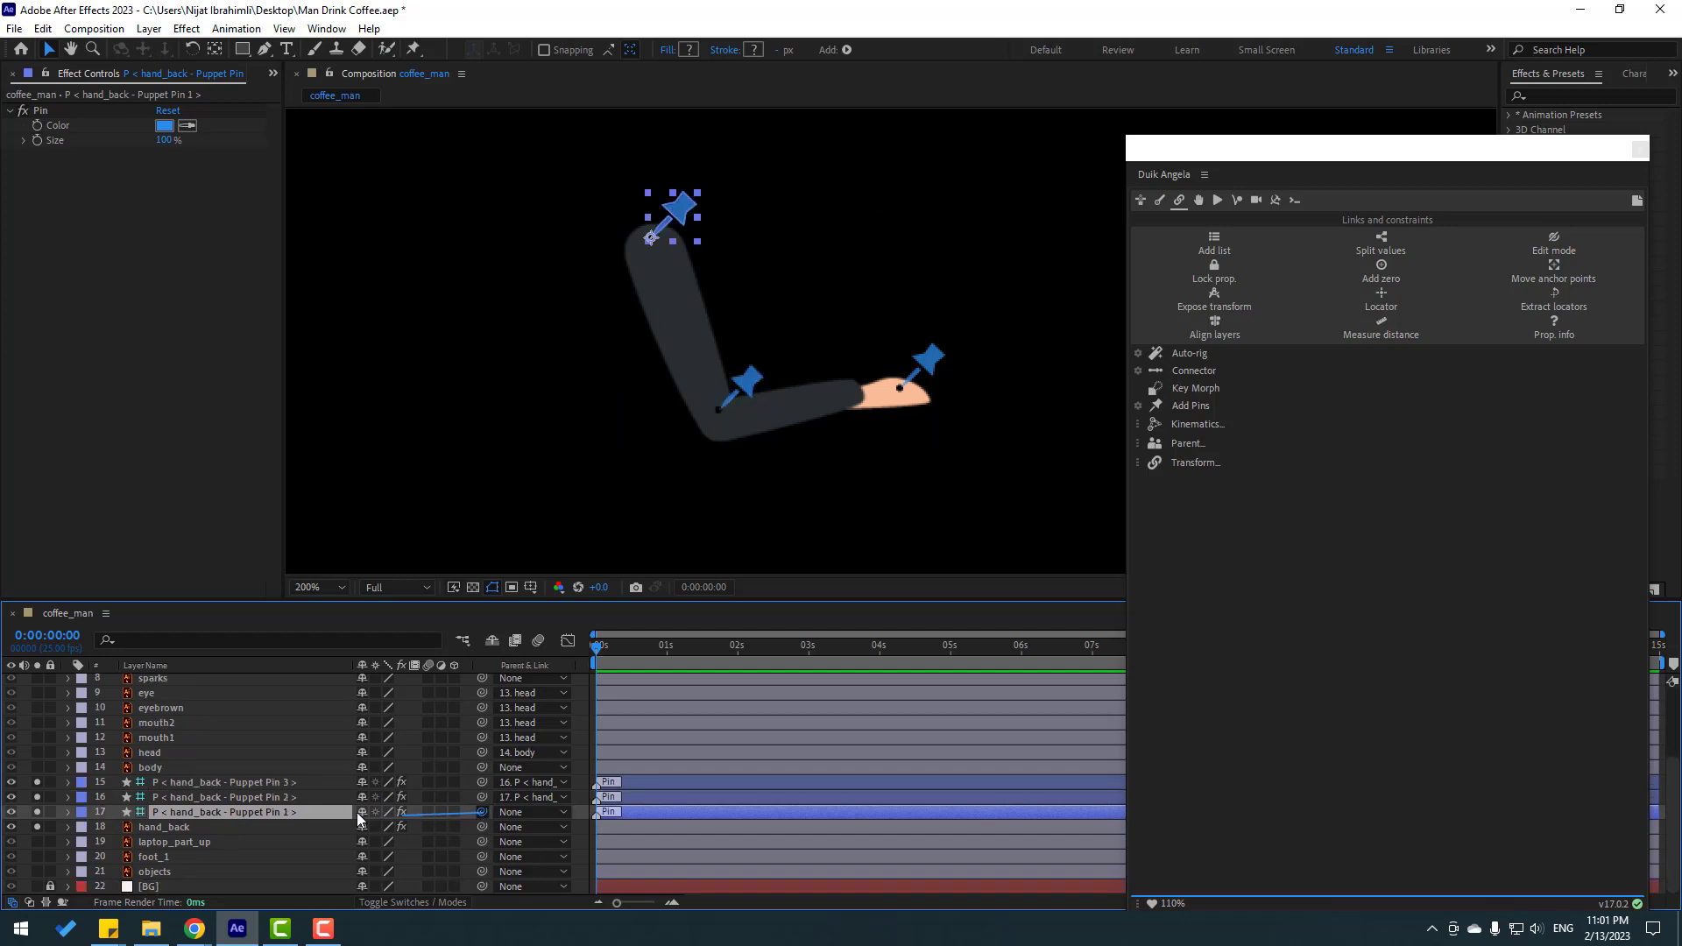
left_click_drag(358, 819, 175, 768)
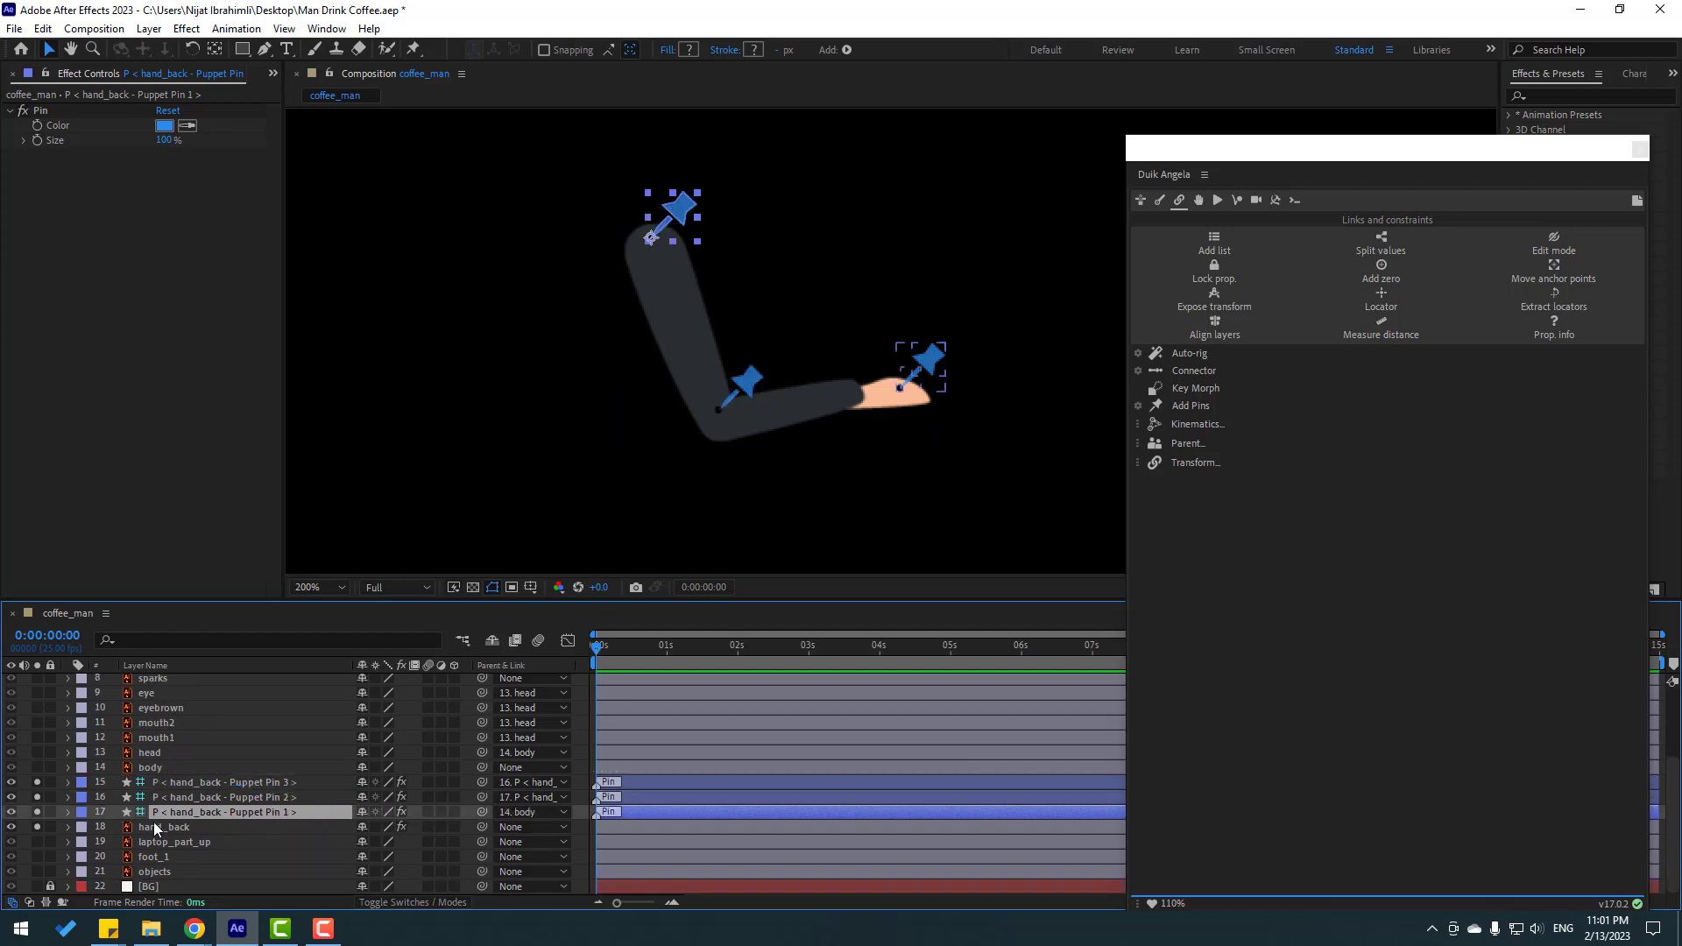
Create a Duik IK rig with a controller from the three hand_back pin layers
left_click(208, 785)
left_click(225, 799, "shift")
left_click(228, 814, "shift")
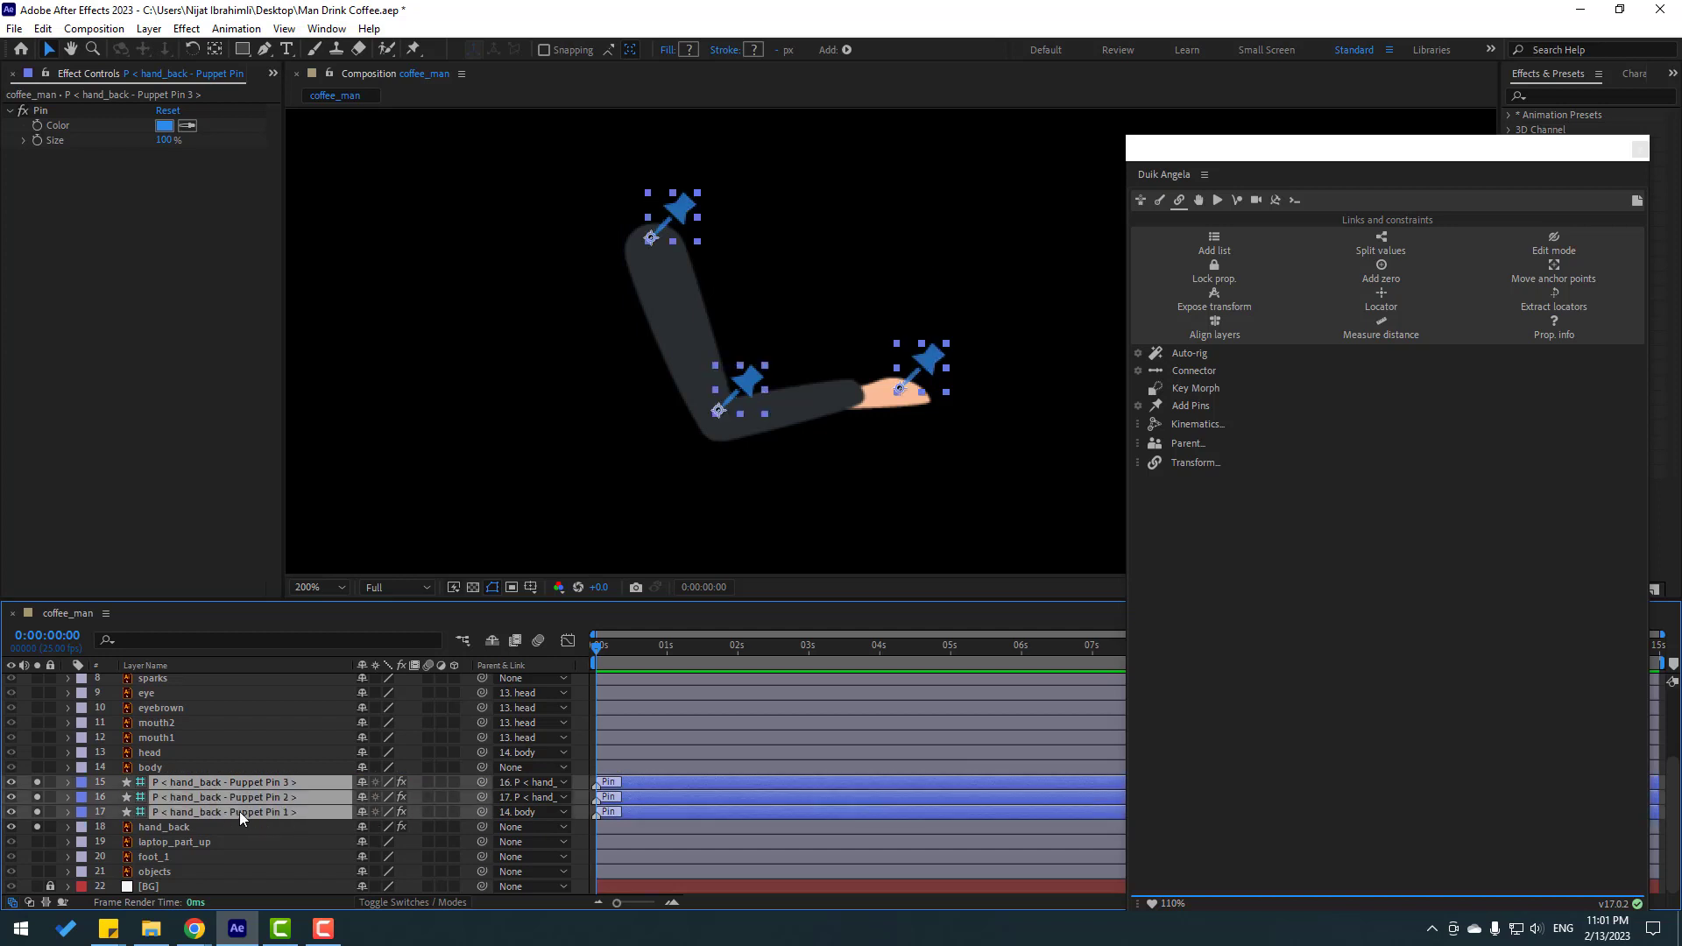
left_click(1204, 431)
left_click(1224, 451)
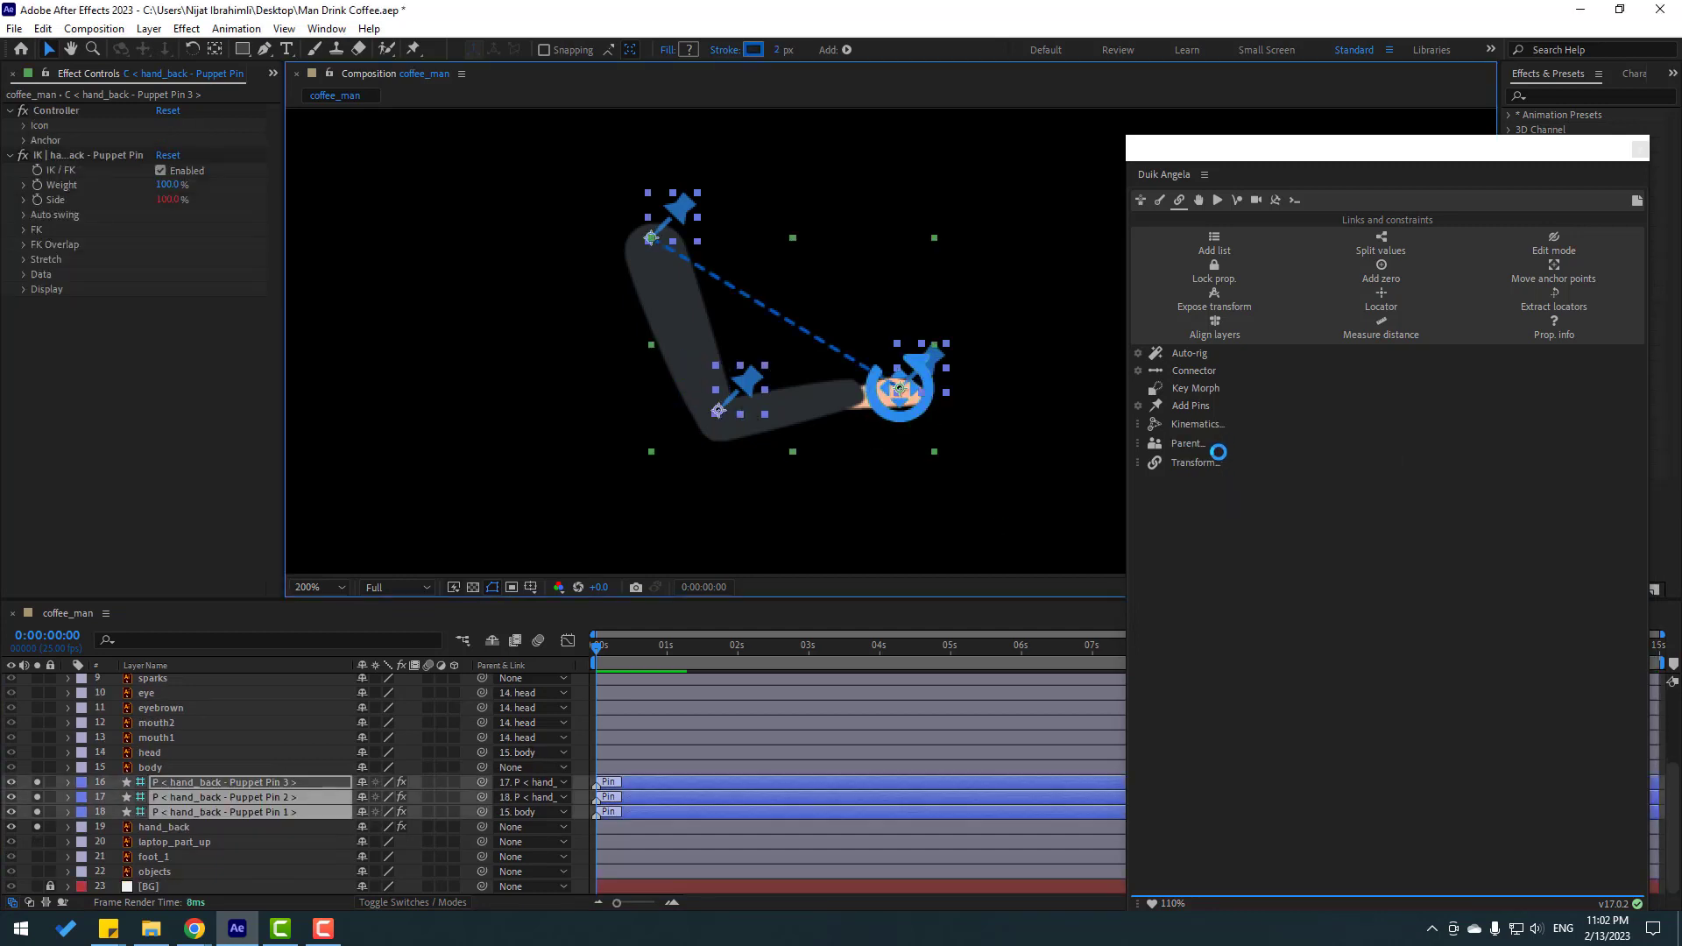
Close the Duik Angela window and test the back arm's IK by moving its hand controller
left_click(1640, 150)
left_click(457, 517)
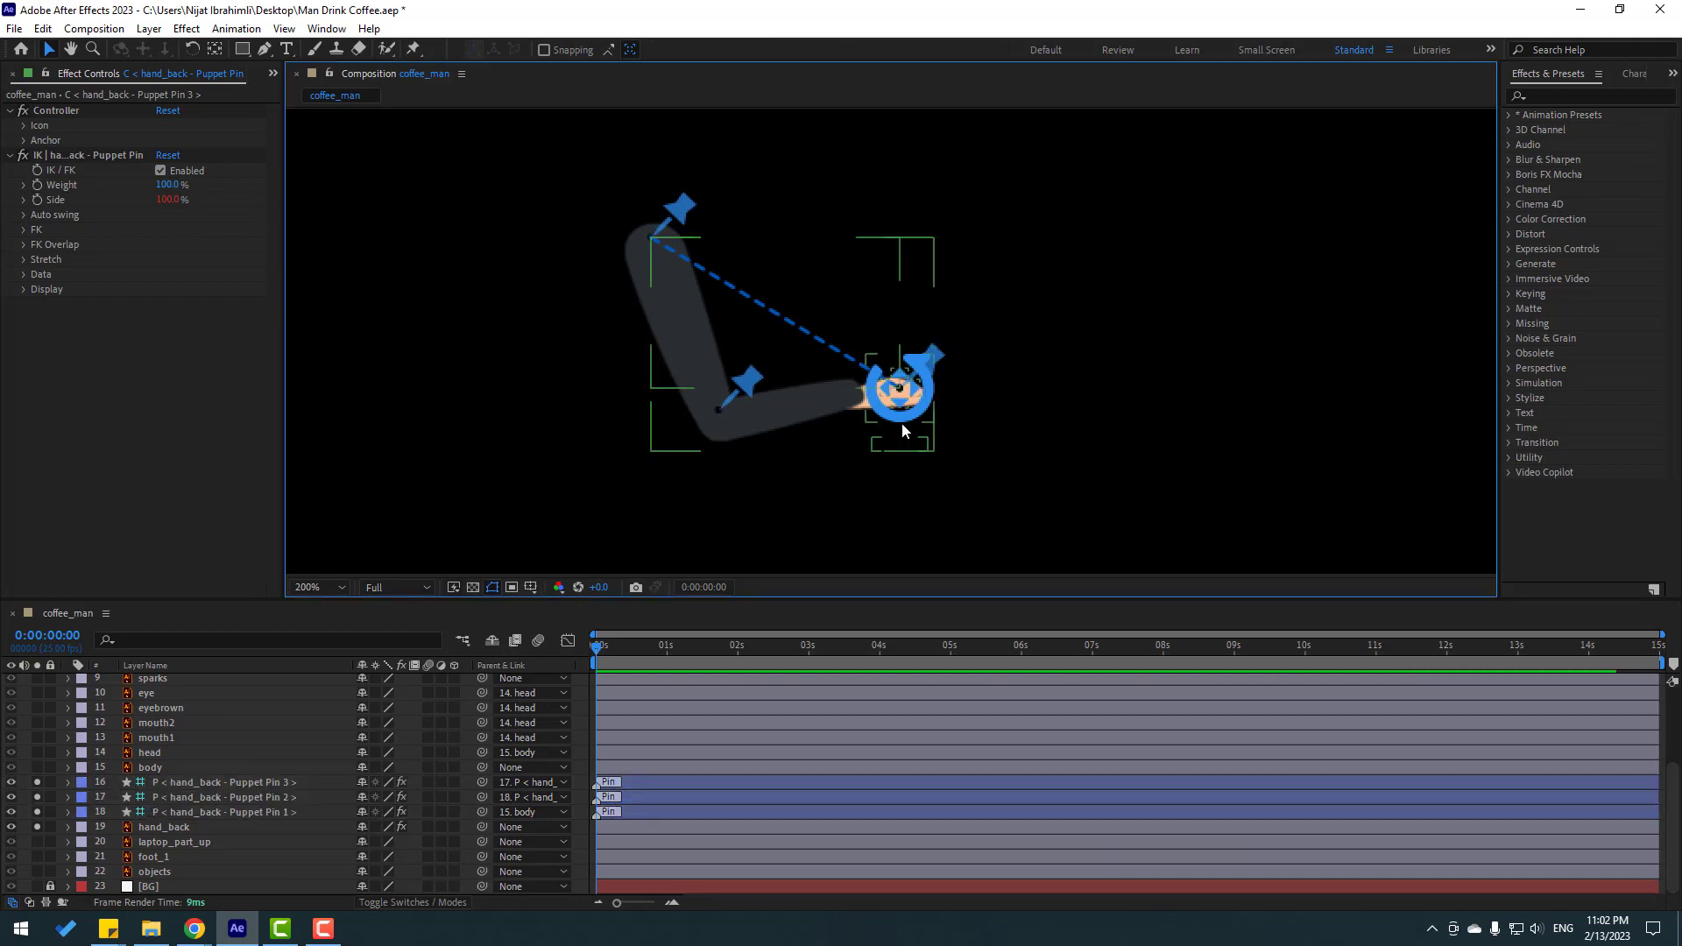
mouse_move(917, 428)
left_mouse_down()
mouse_move(905, 401)
mouse_move(925, 443)
left_mouse_up()
Turn off solo for hand_back, its three pin layers and its controller layer
left_click_drag(36, 783, 40, 828)
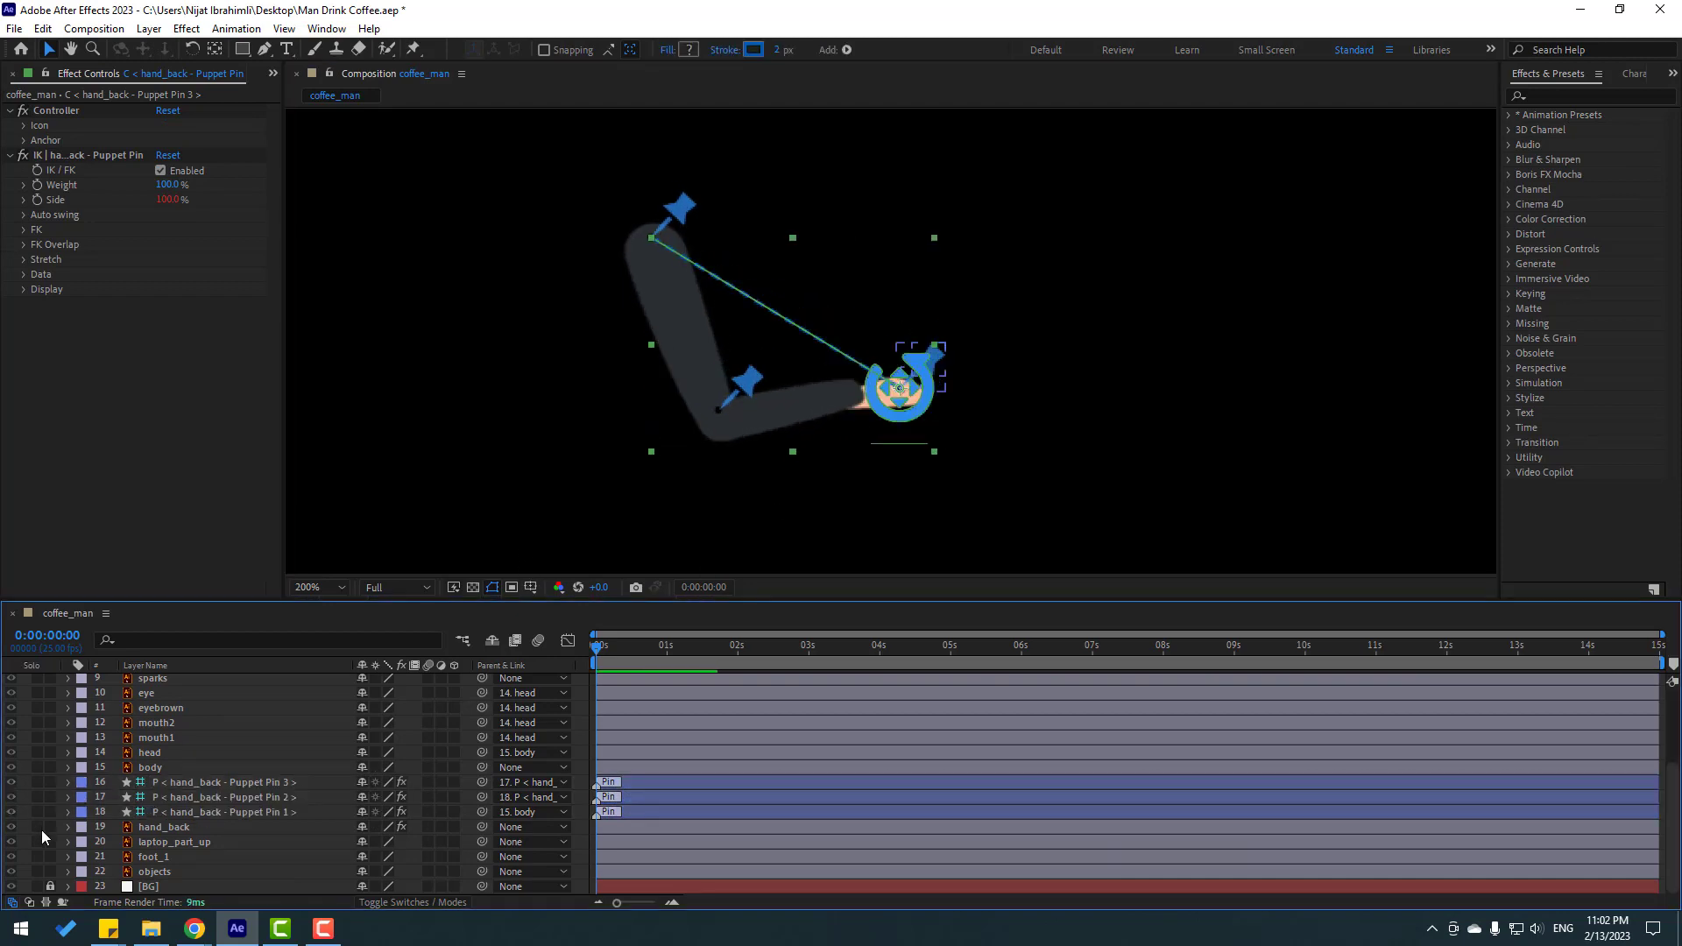
scroll(203, 806, "up", 3)
left_click(37, 681)
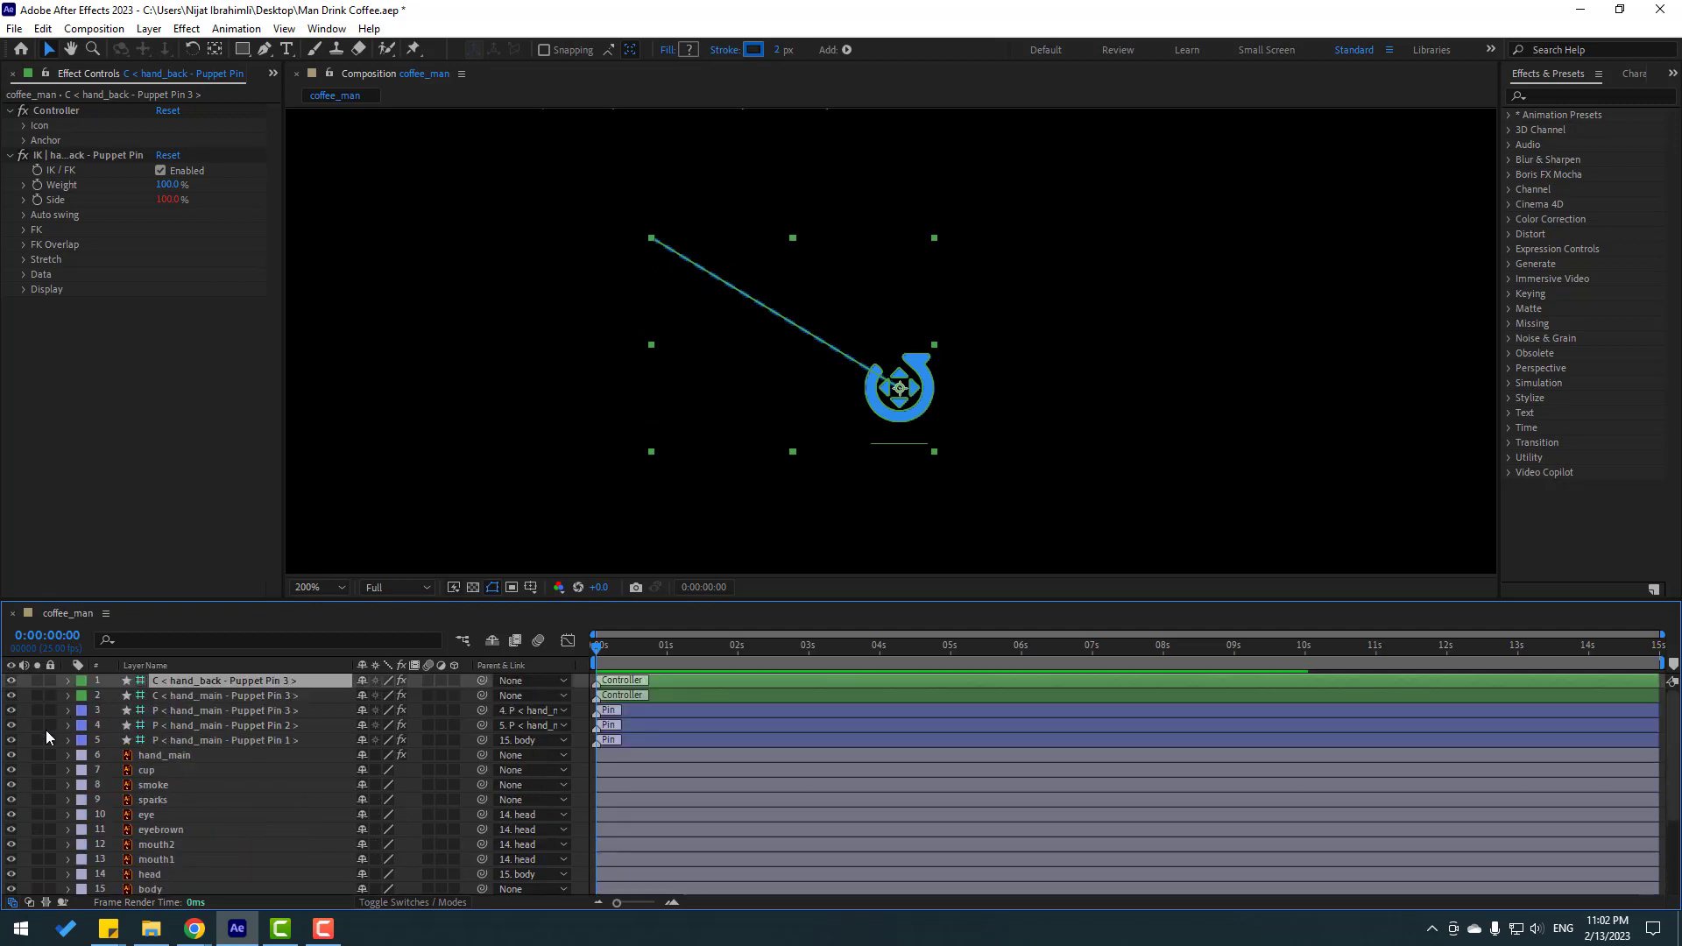
Test the back arm's hand controller within the full scene and save the project
mouse_move(908, 392)
left_mouse_down()
mouse_move(911, 352)
mouse_move(899, 387)
left_mouse_up()
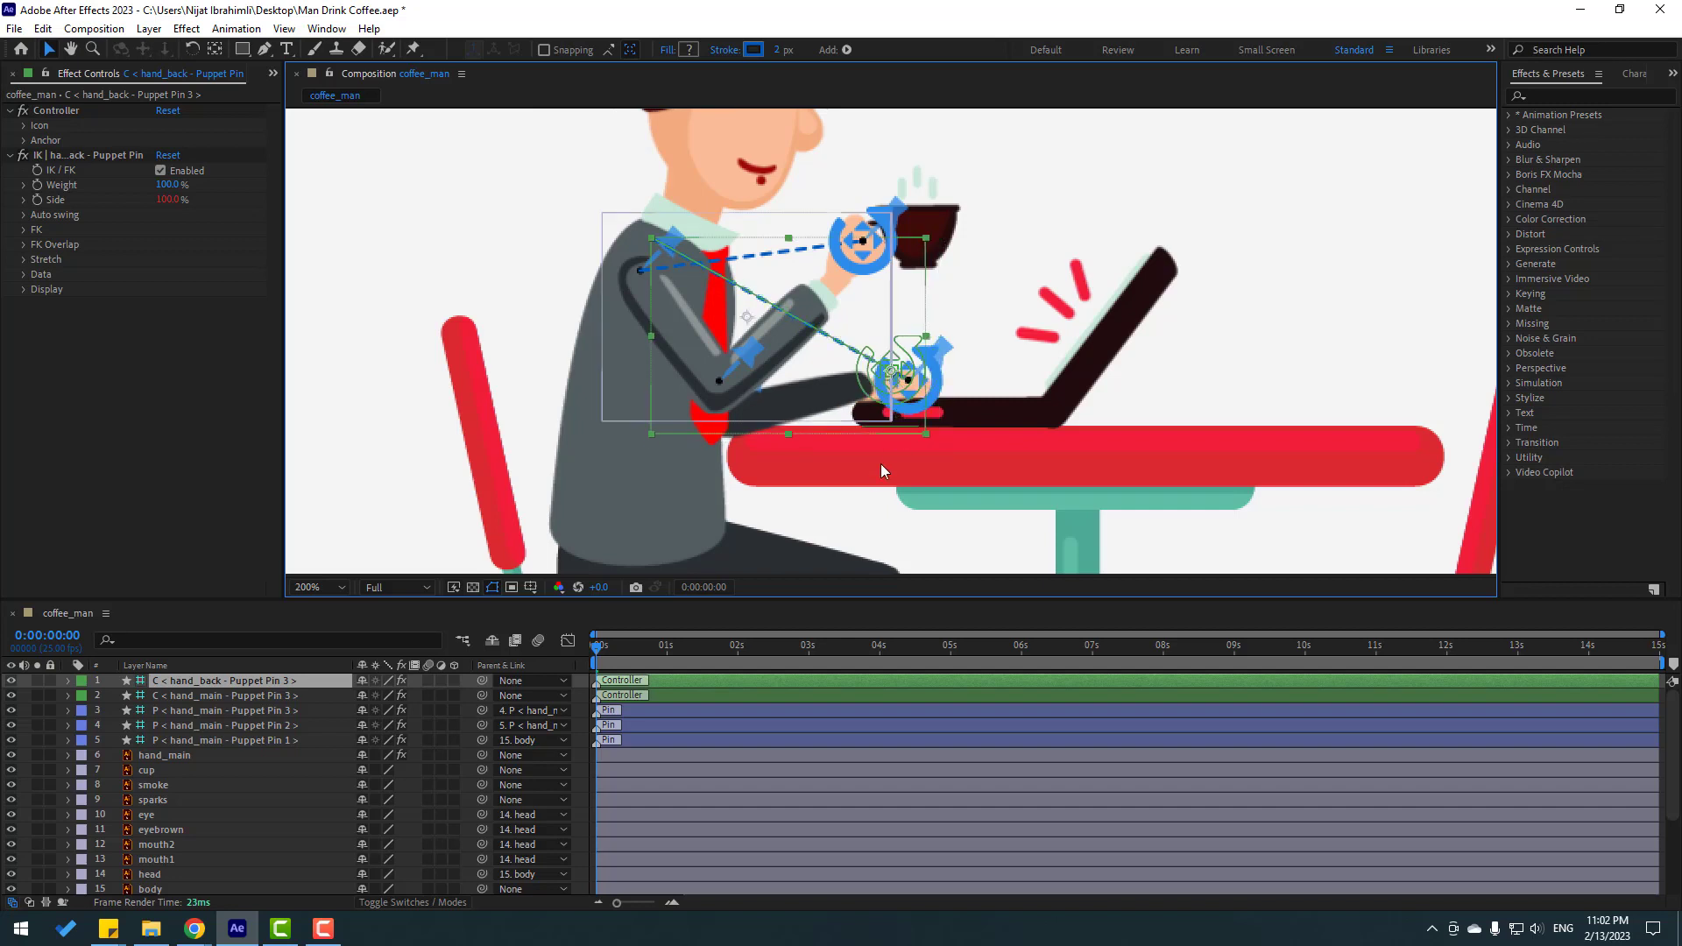
key("ctrl+s")
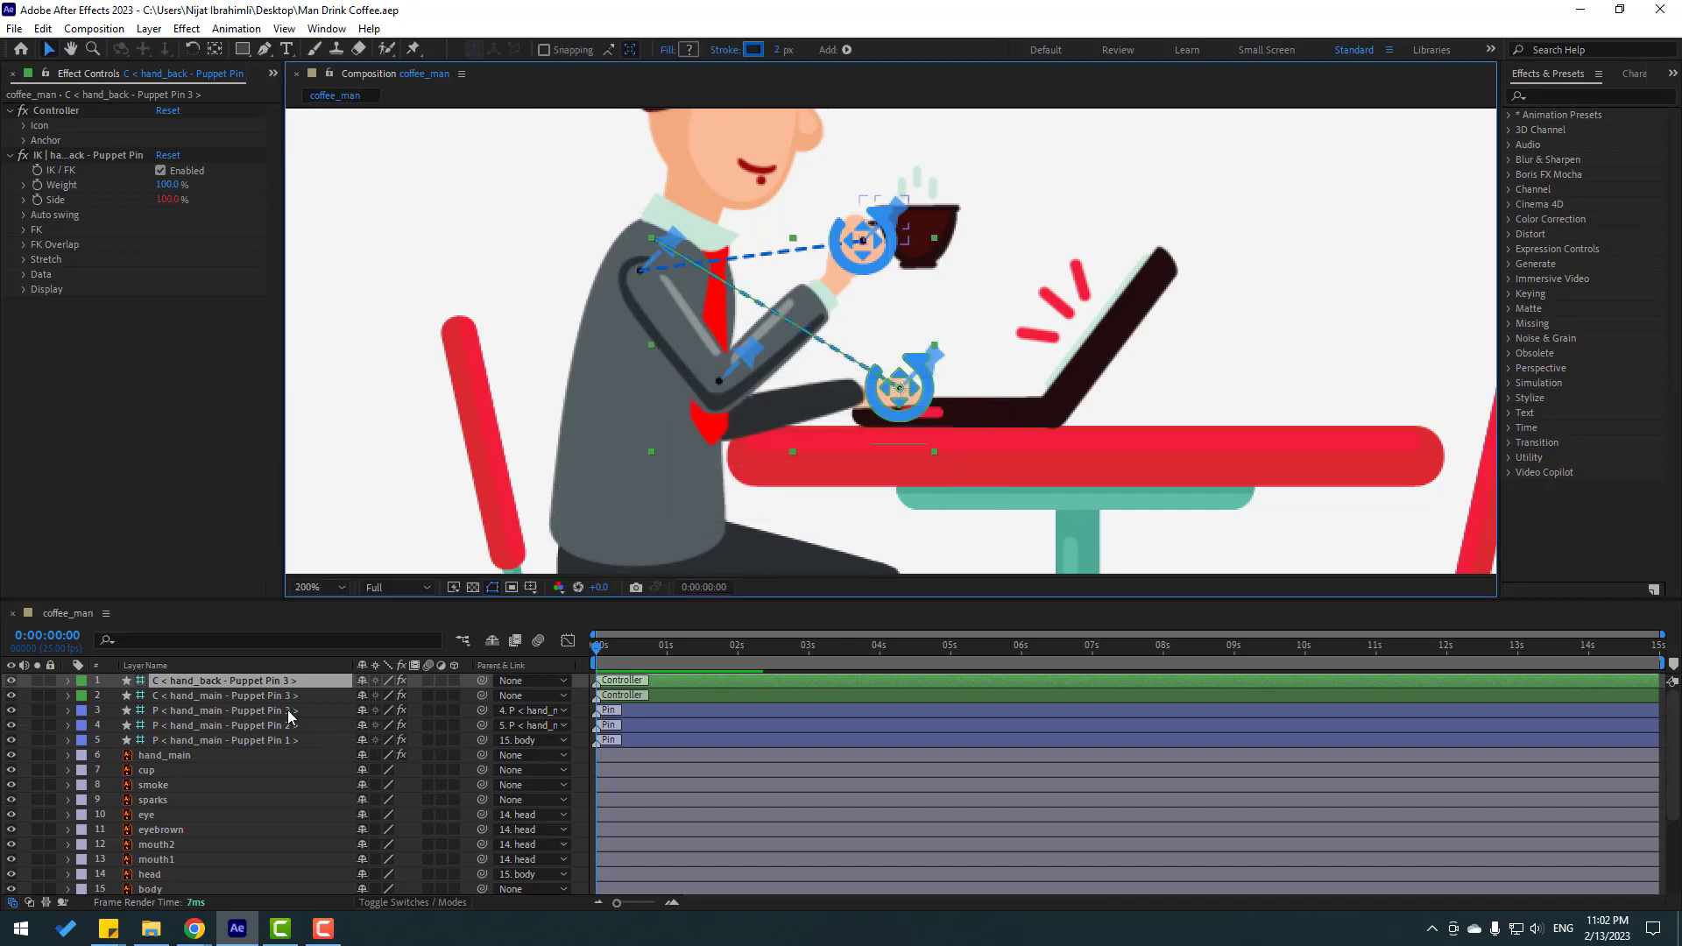
Select the three hand_main and three hand_back puppet pin layers and mark them as shy
key("ctrl+Down")
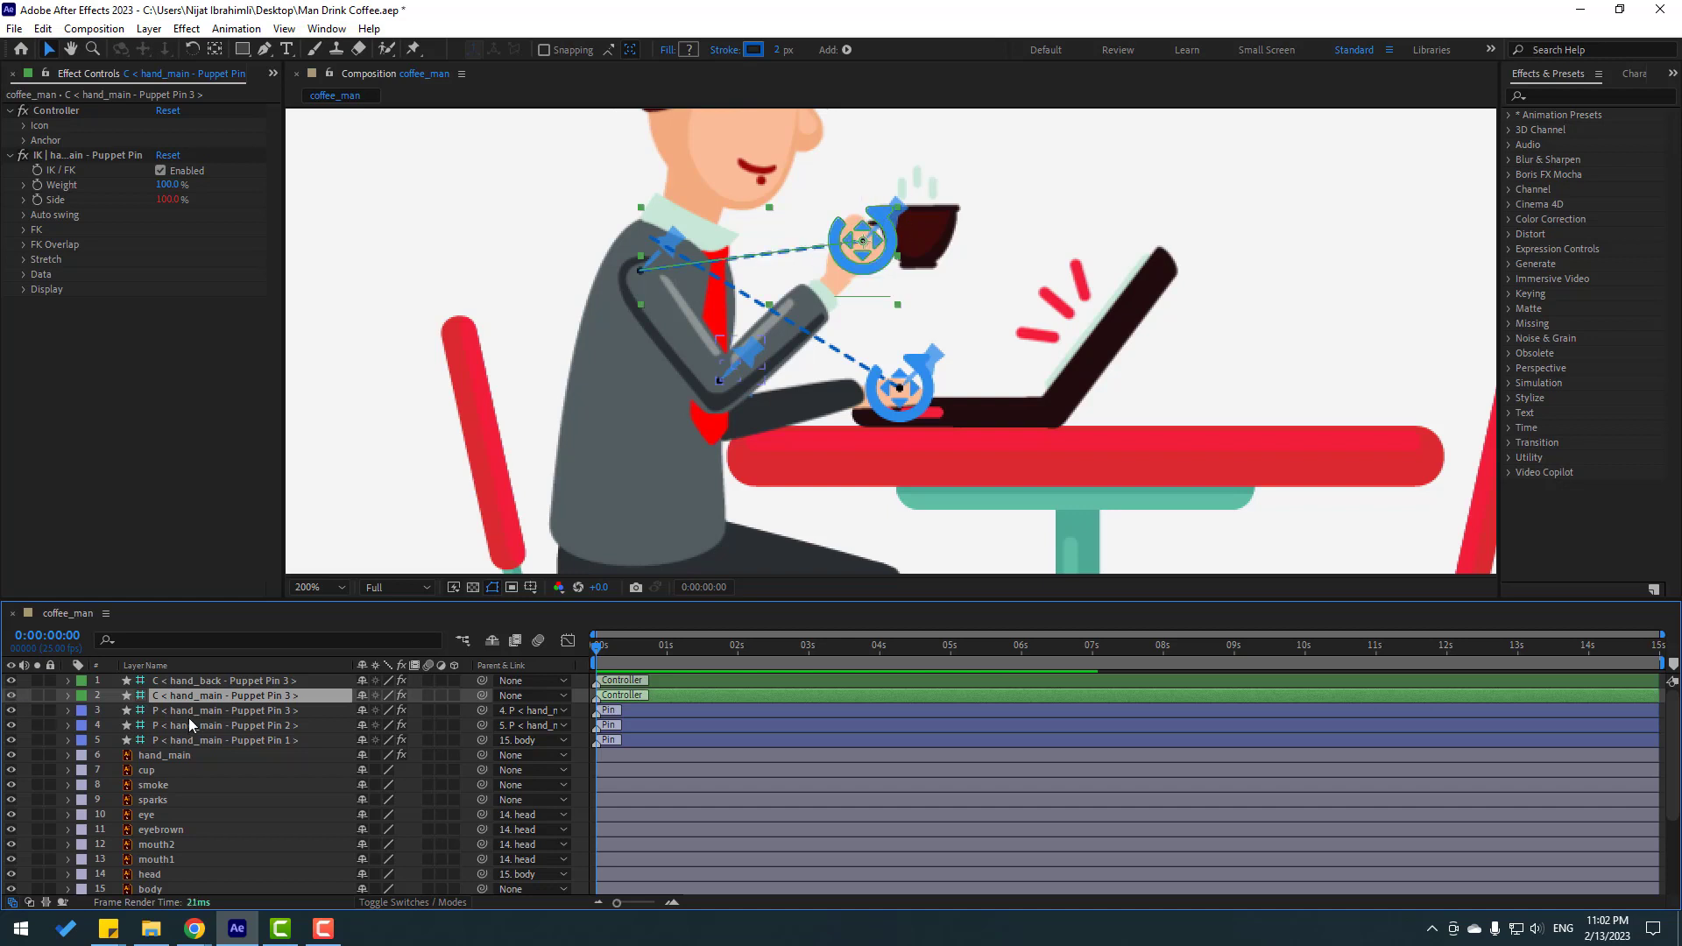
left_click(213, 711)
left_click(230, 725, "shift")
scroll(245, 762, "down", 5)
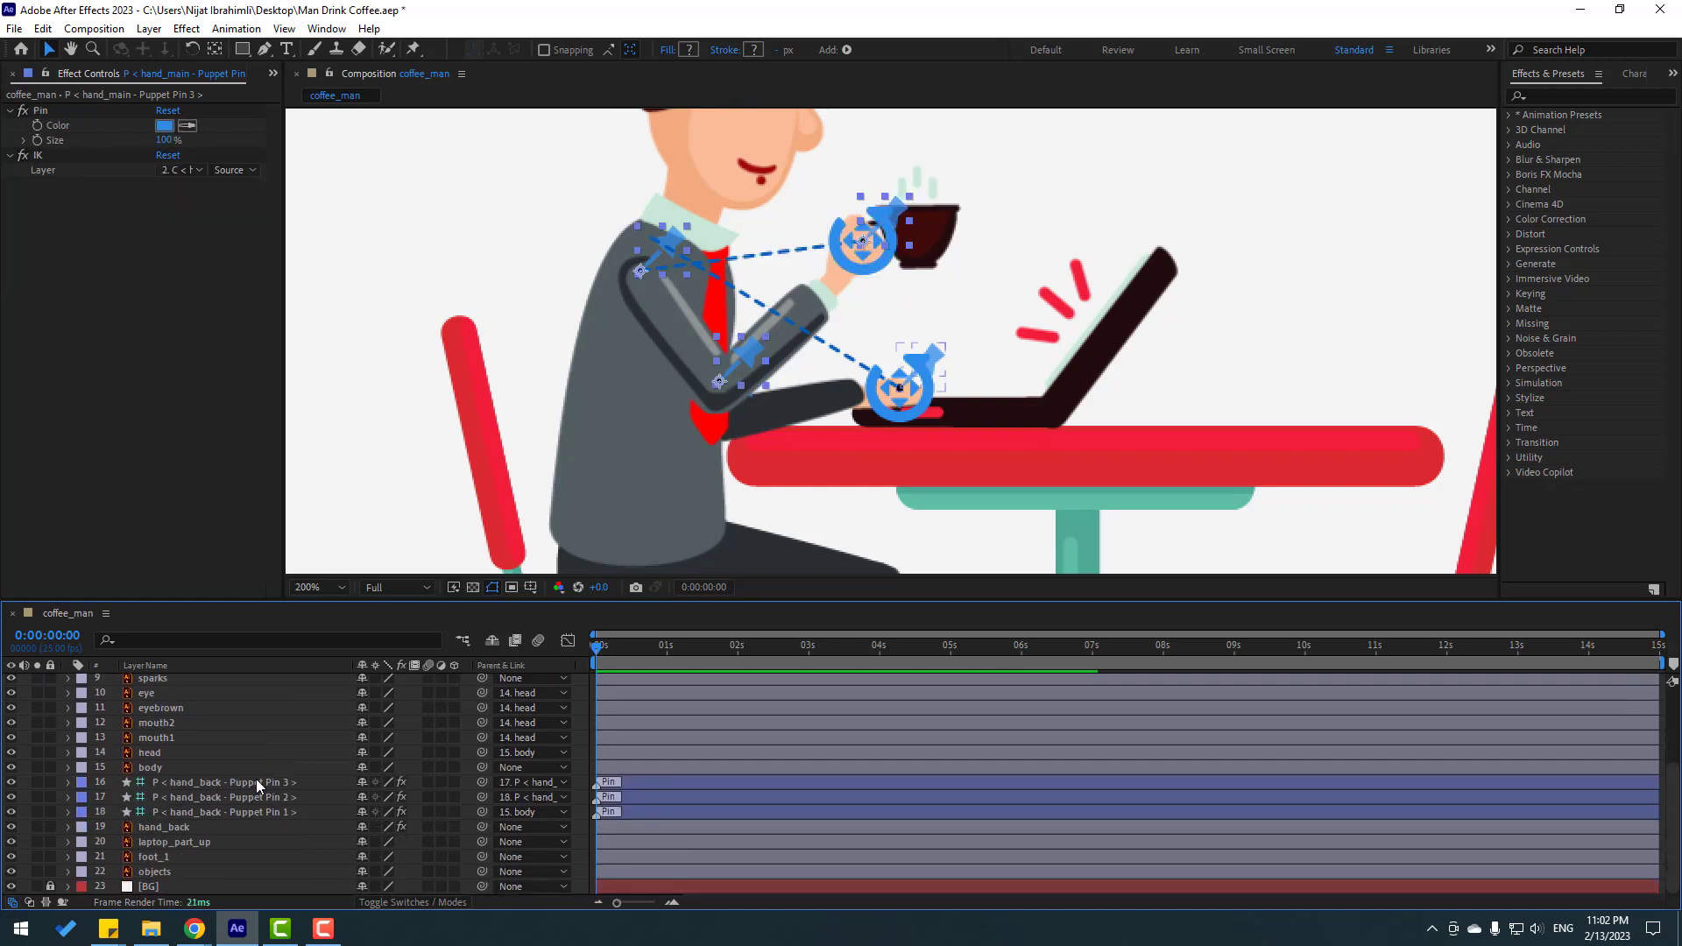
left_click(257, 782)
left_click(257, 798, "shift")
left_click(273, 813, "shift")
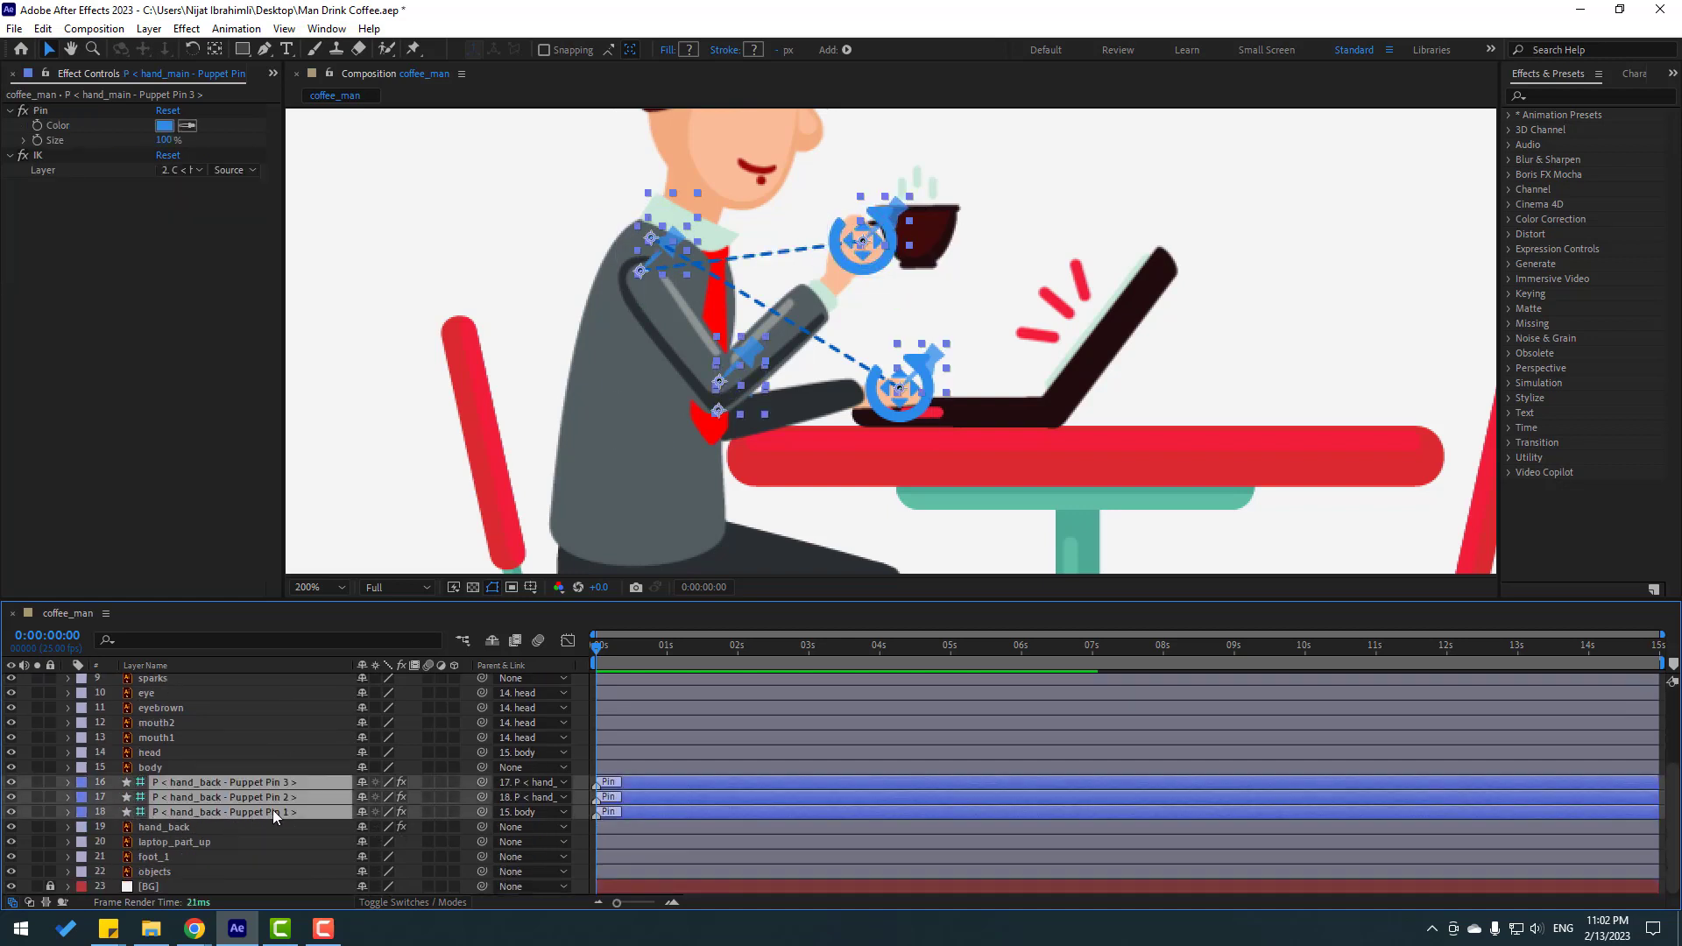
left_click(363, 790)
Lock the shy puppet pin layers and hide all shy layers from the timeline
scroll(336, 800, "up", 5)
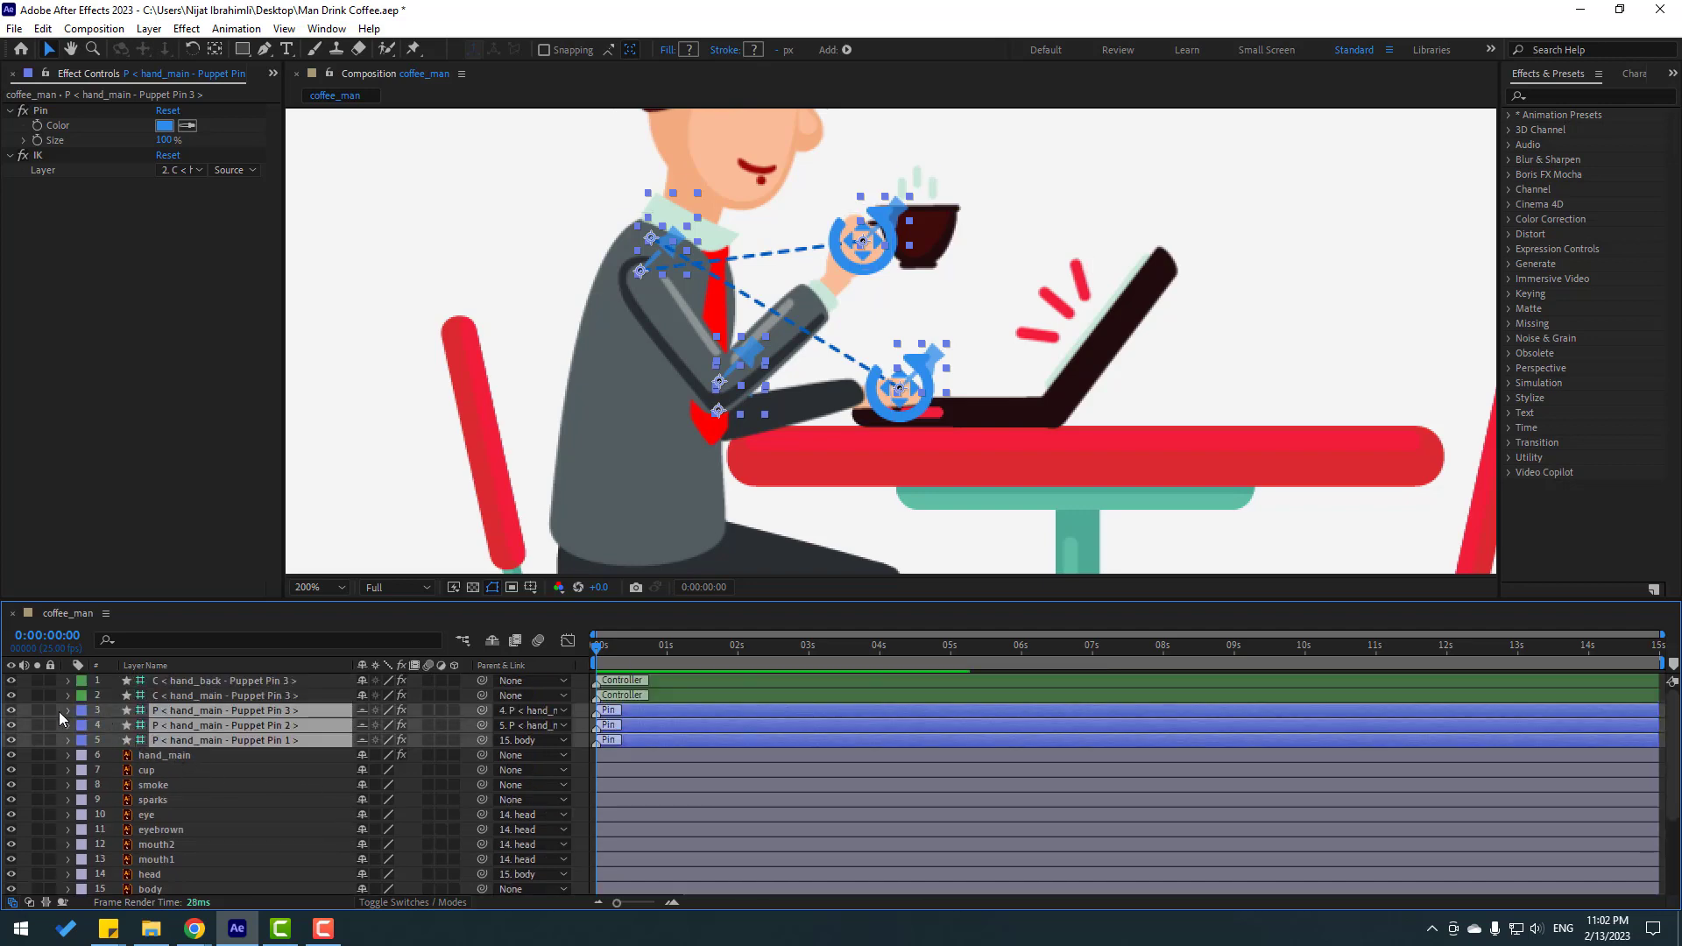
left_click_drag(49, 717, 50, 739)
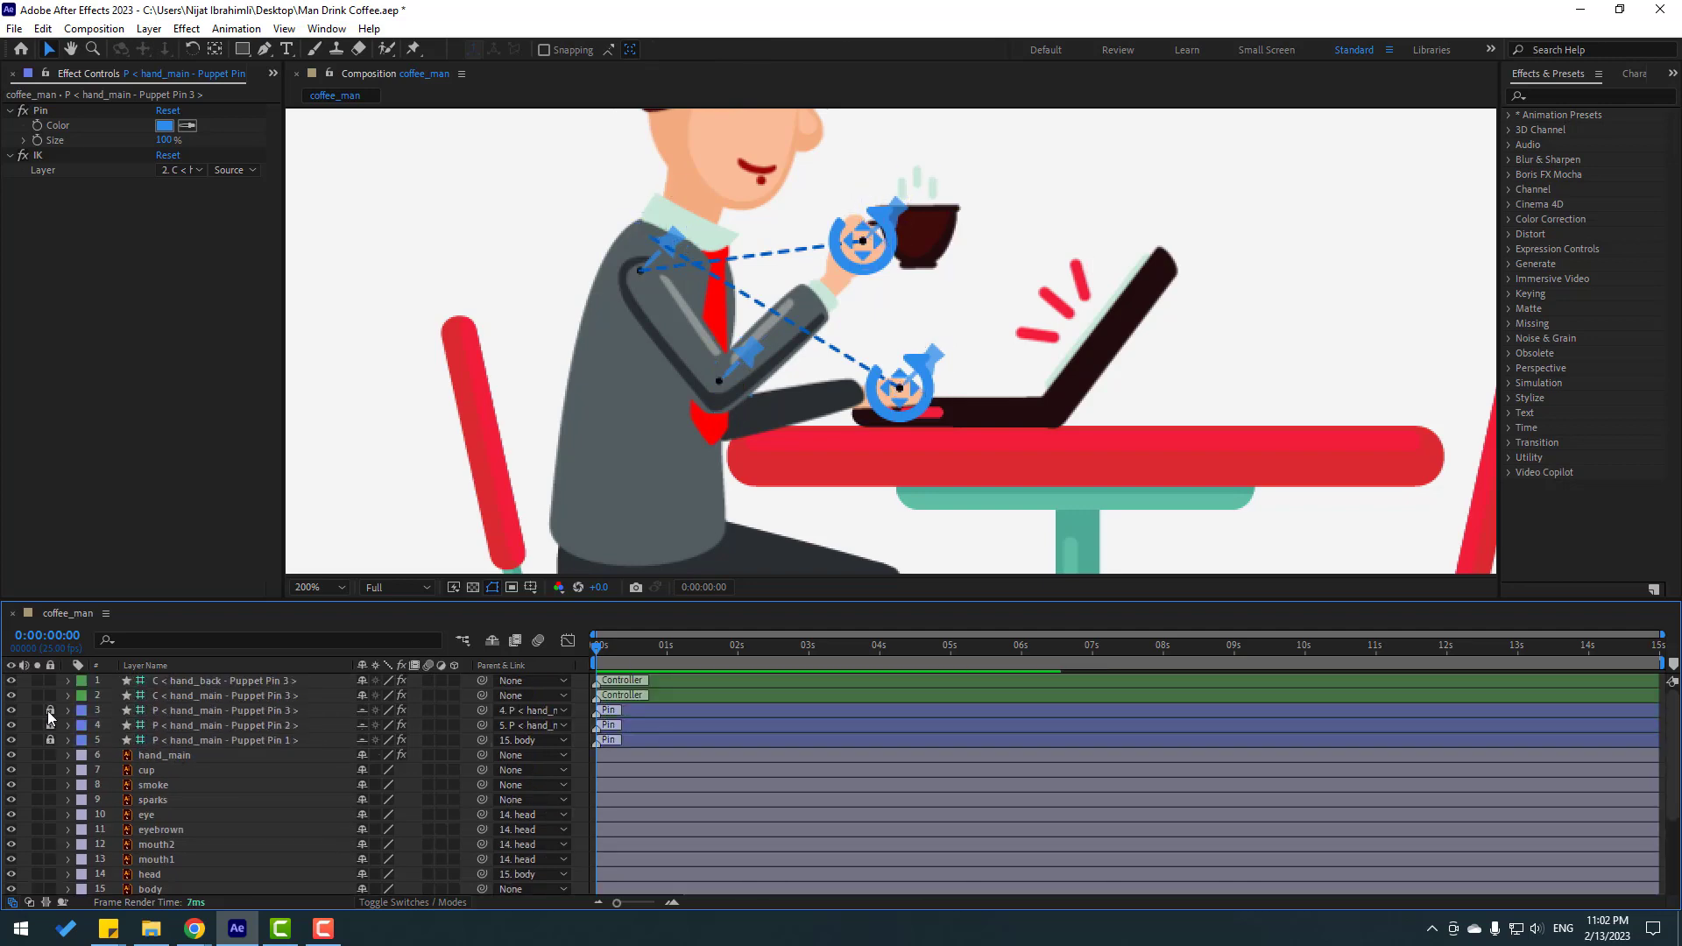
left_click(490, 643)
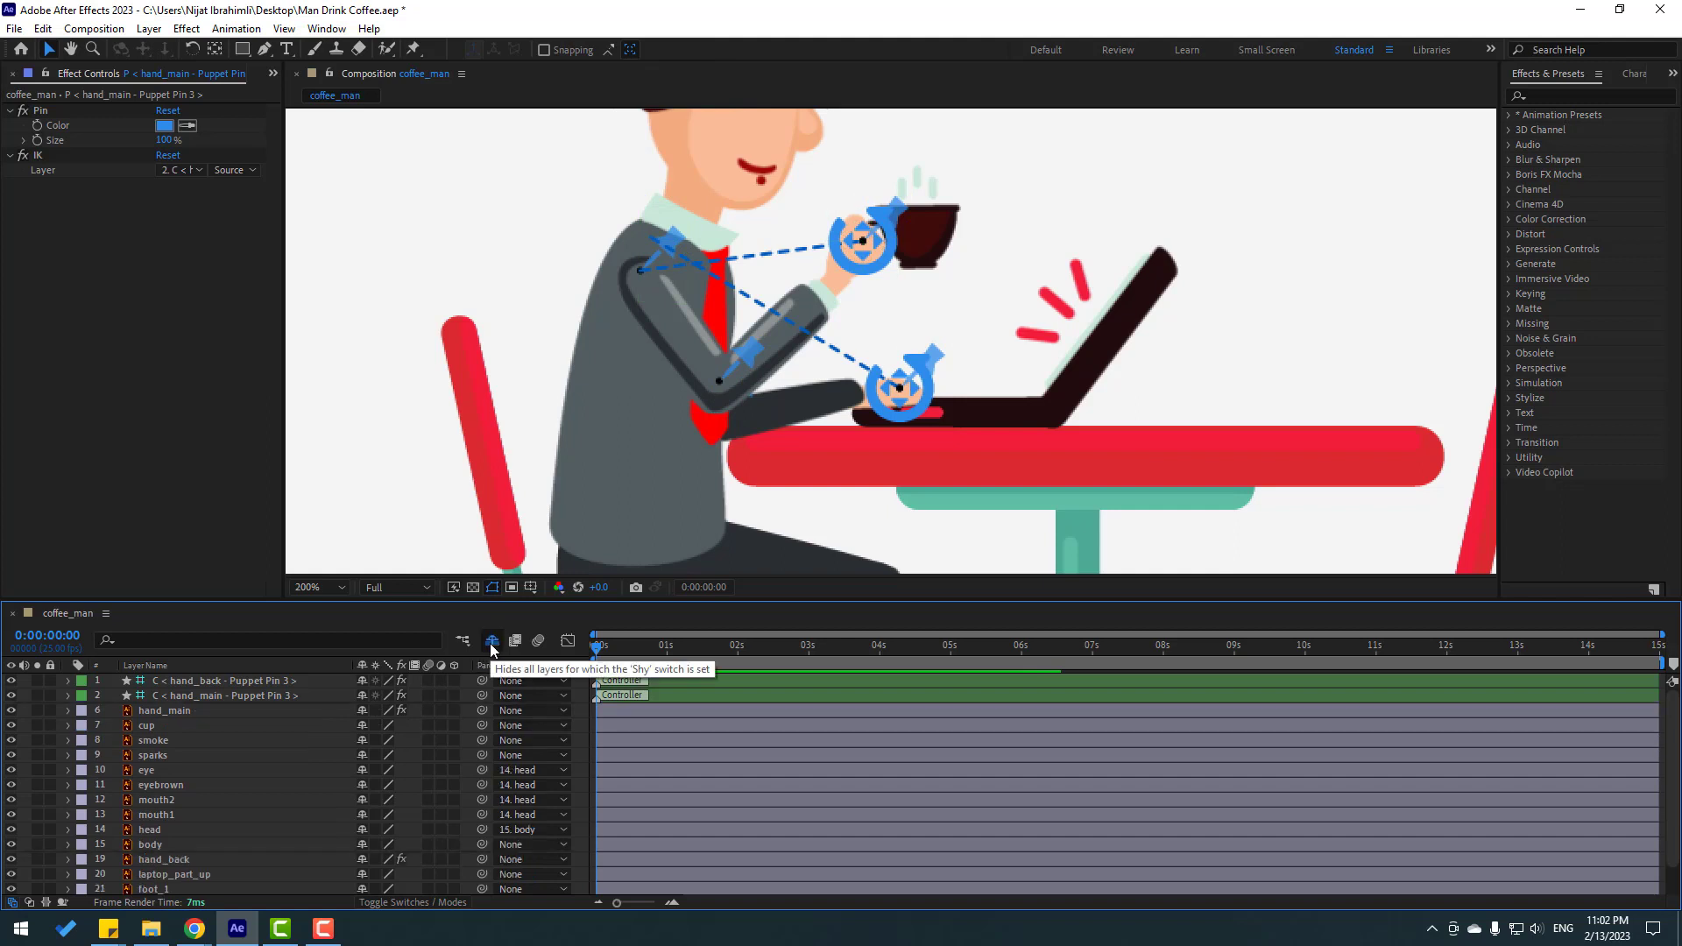
Rename the hand_main controller layer to Drink and the hand_back controller layer to Laptop
left_click(245, 701)
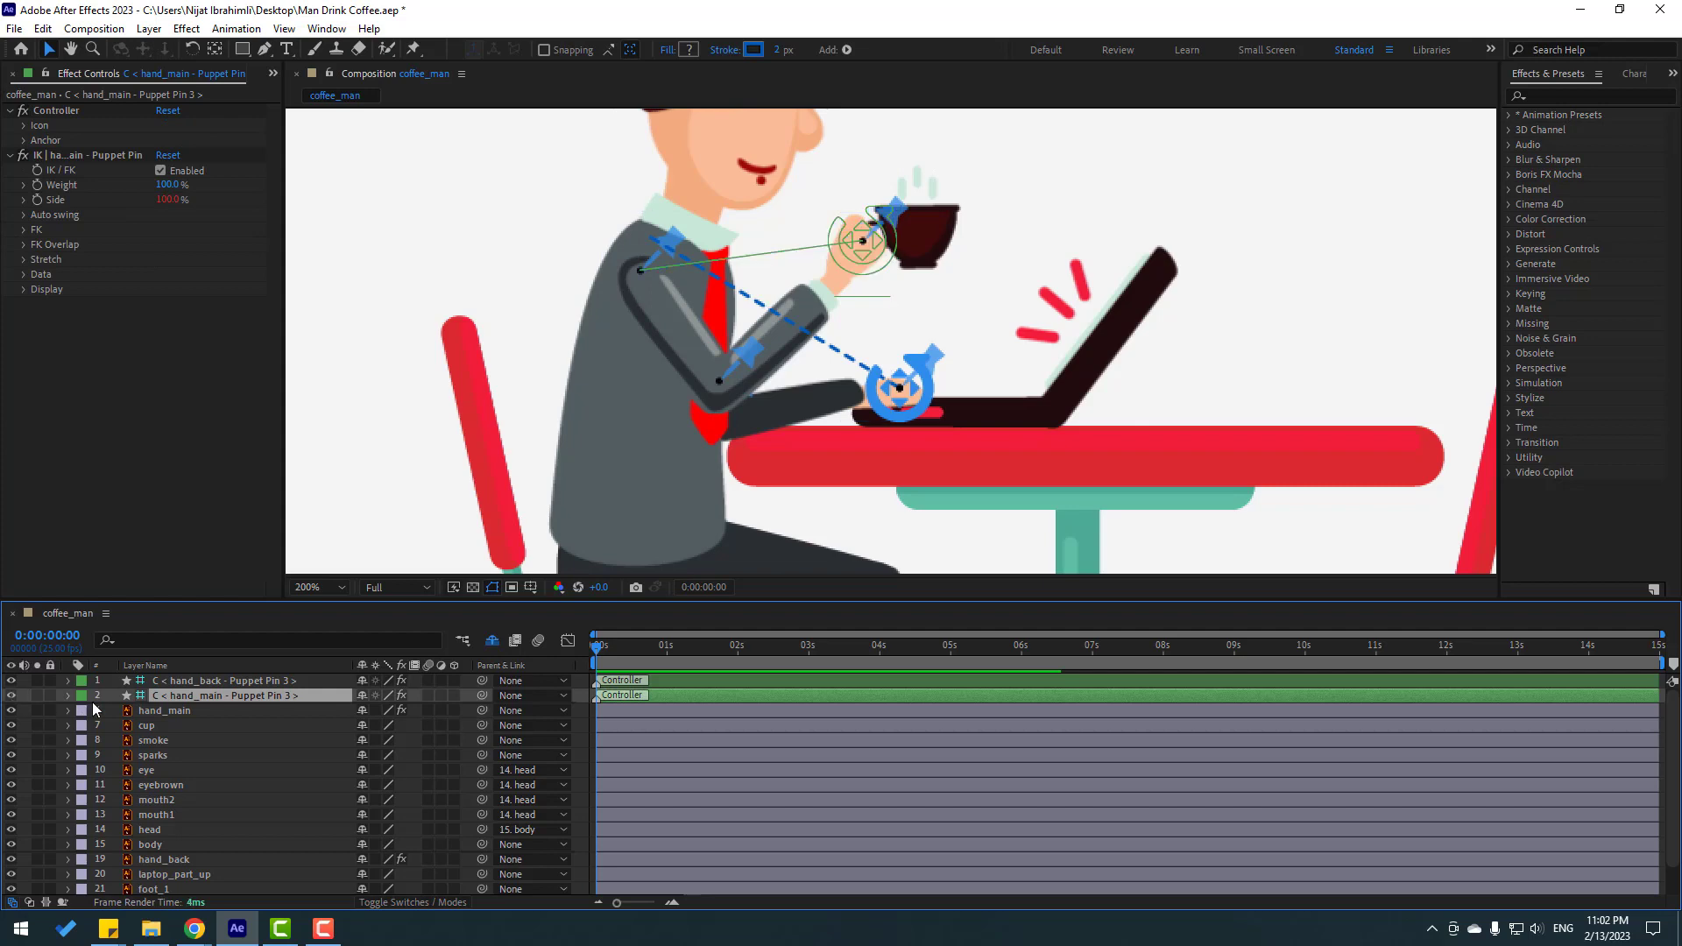
key("Return")
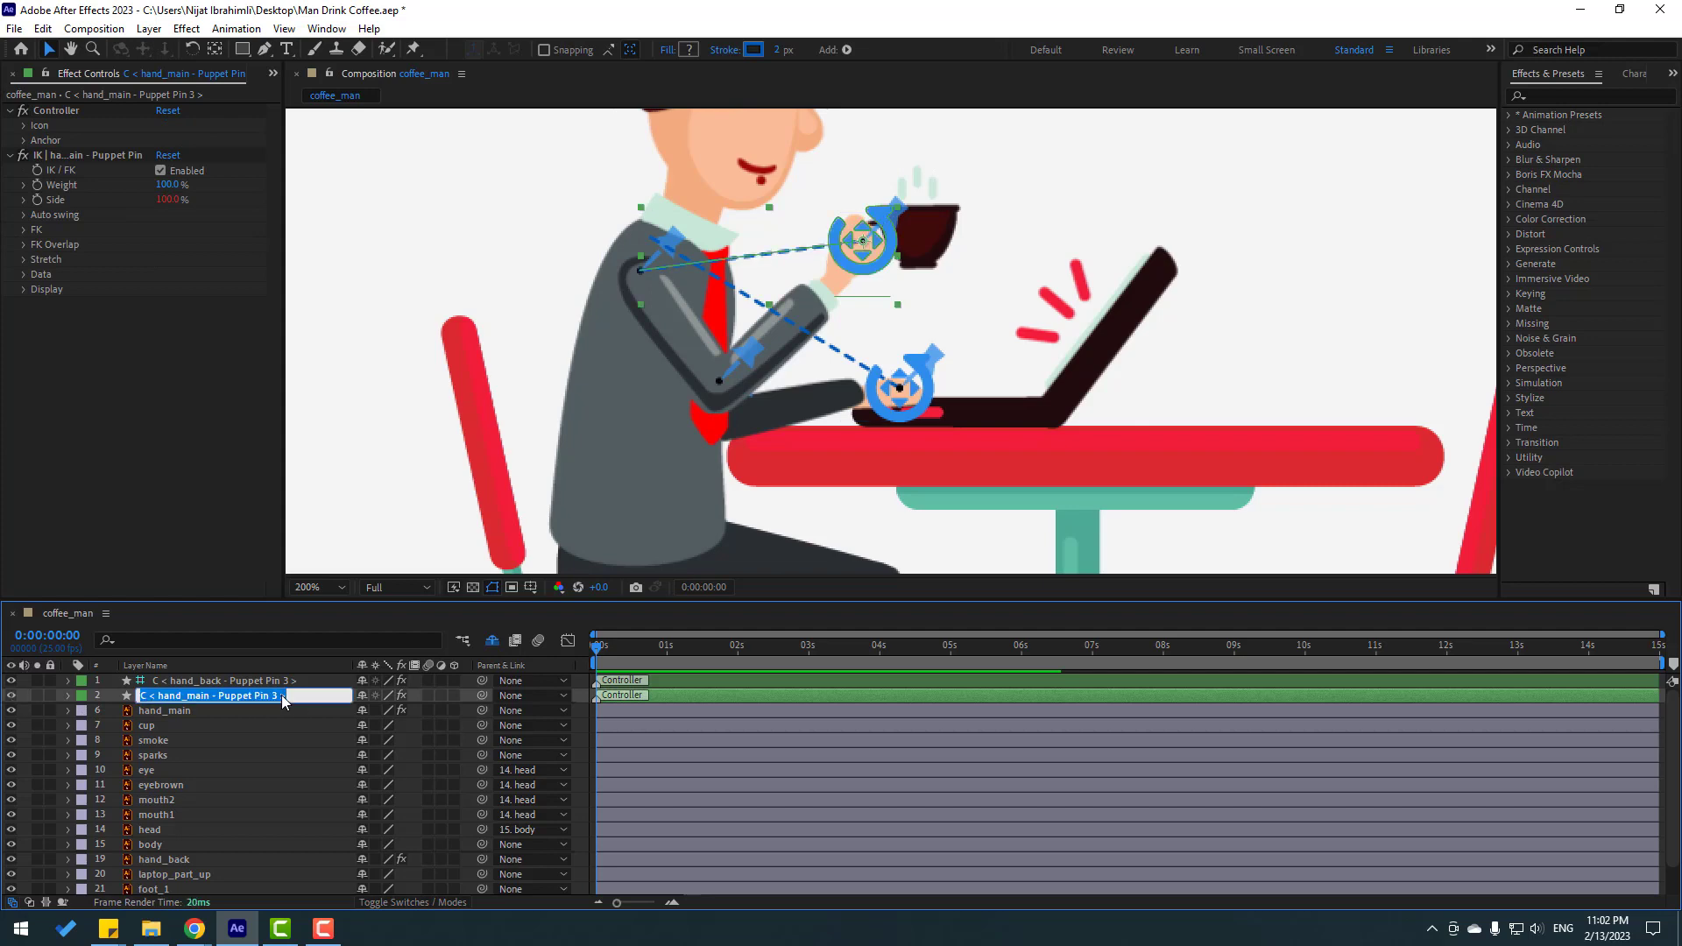
type("Drink")
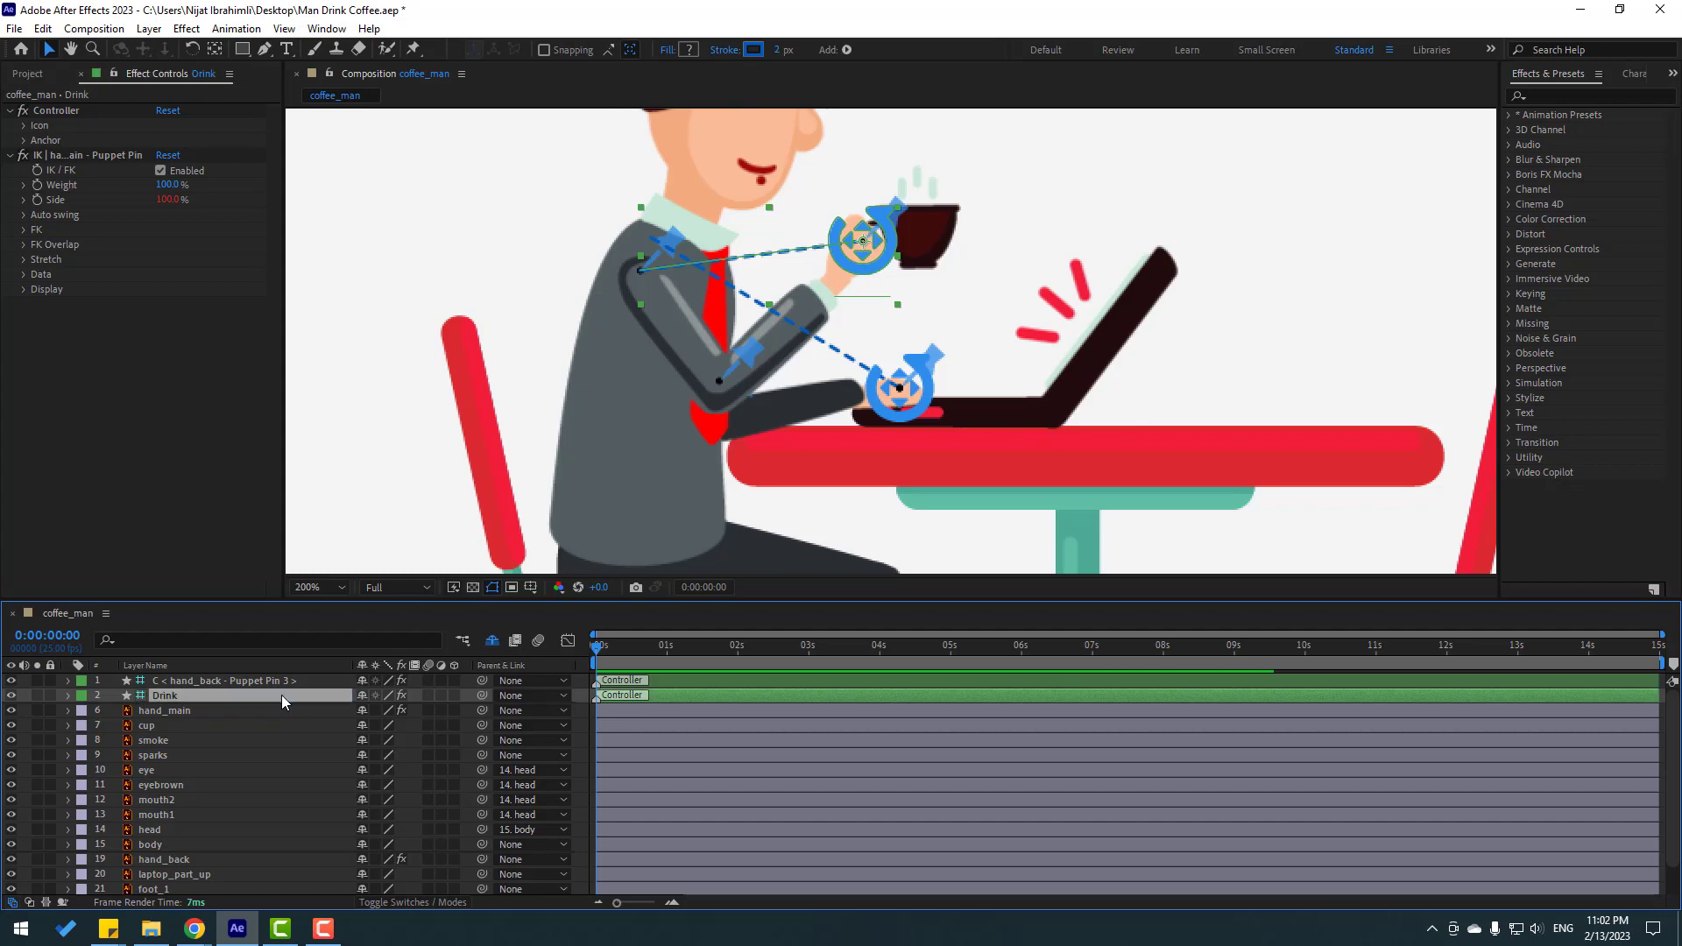
left_click(182, 686)
key("Return")
type("Laptop")
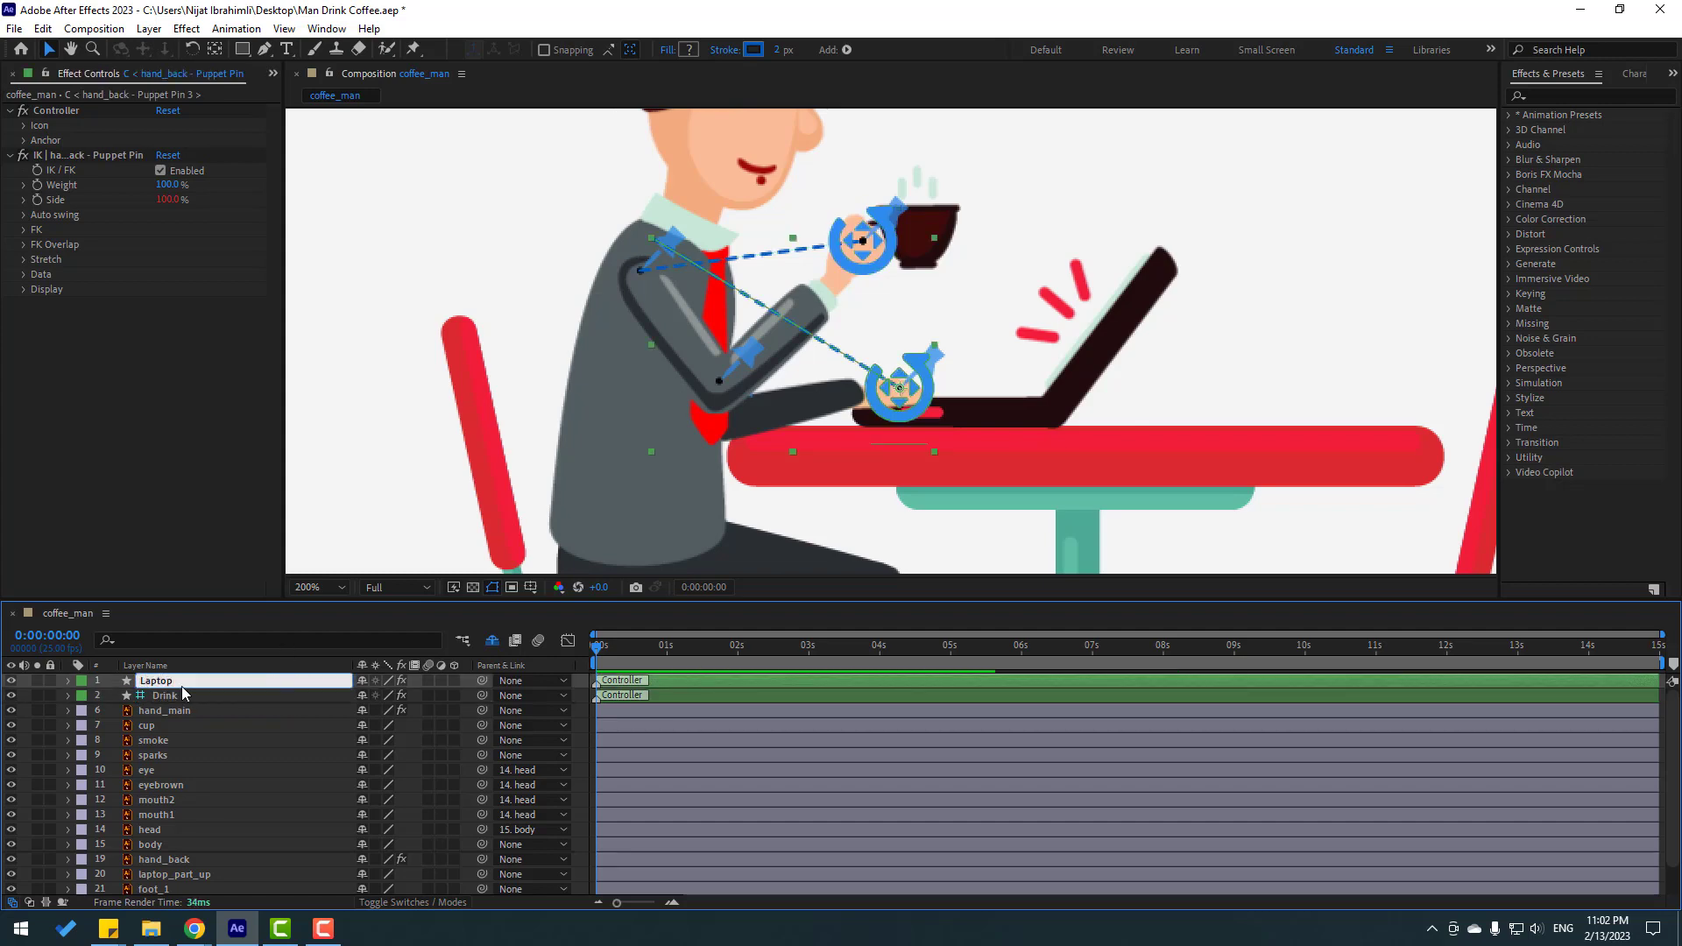
key("Return")
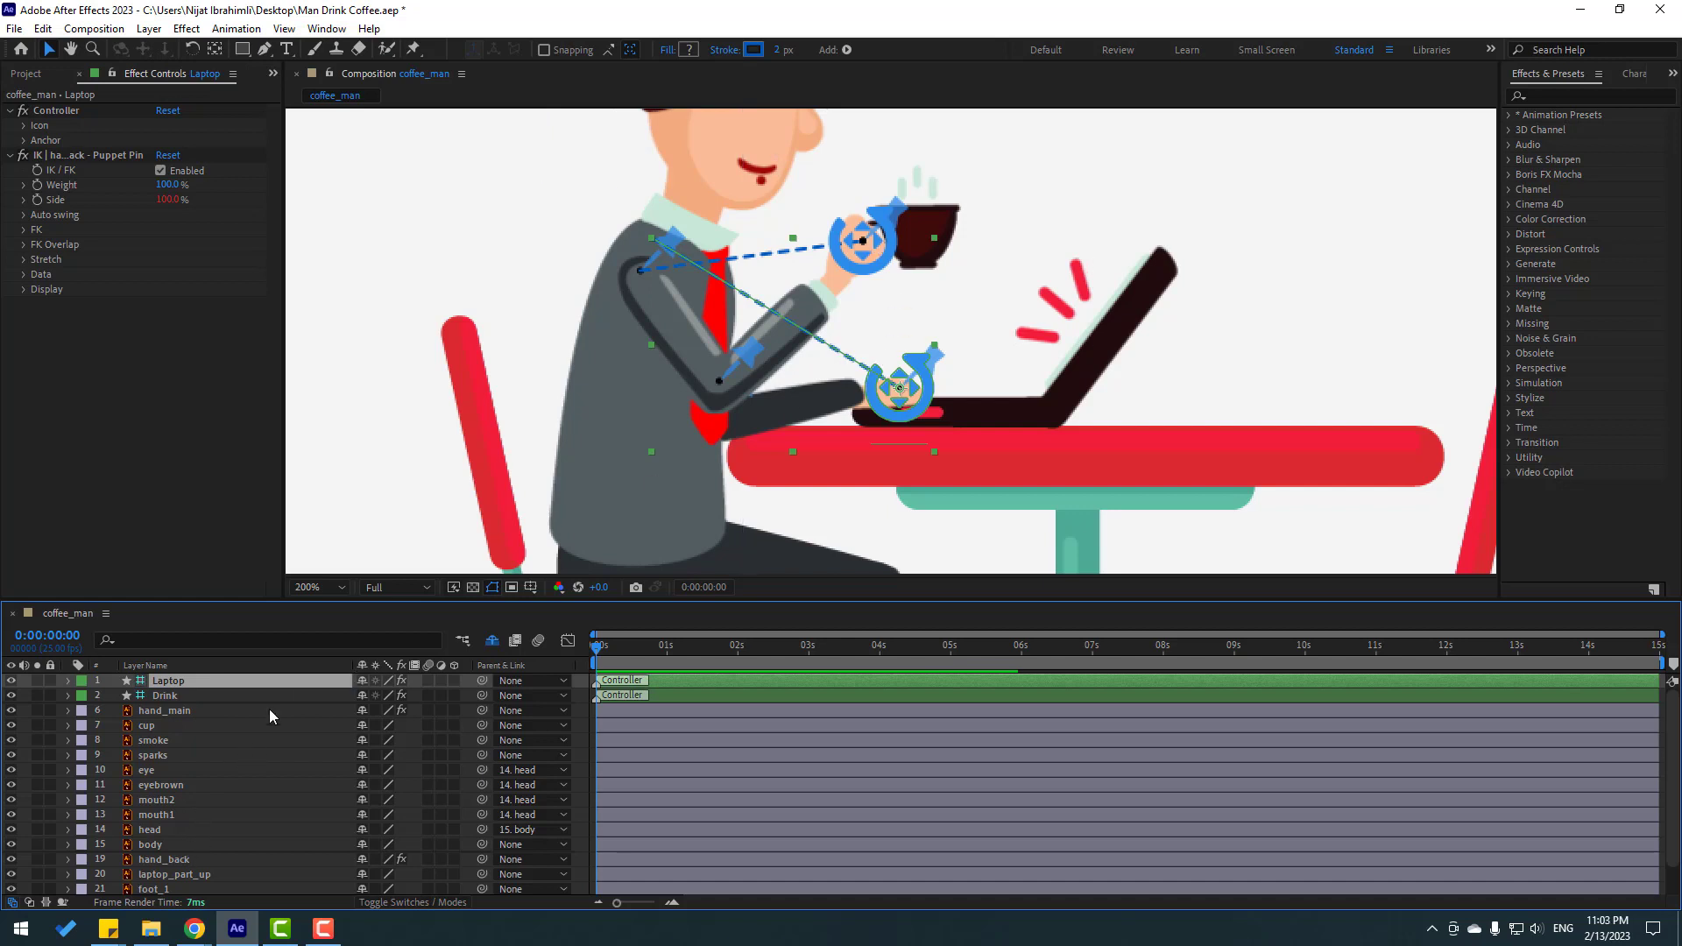
Parent the cup layer to the Drink controller
left_click_drag(482, 725, 164, 696)
left_click_drag(956, 298, 907, 460)
scroll(907, 460, "up", 1)
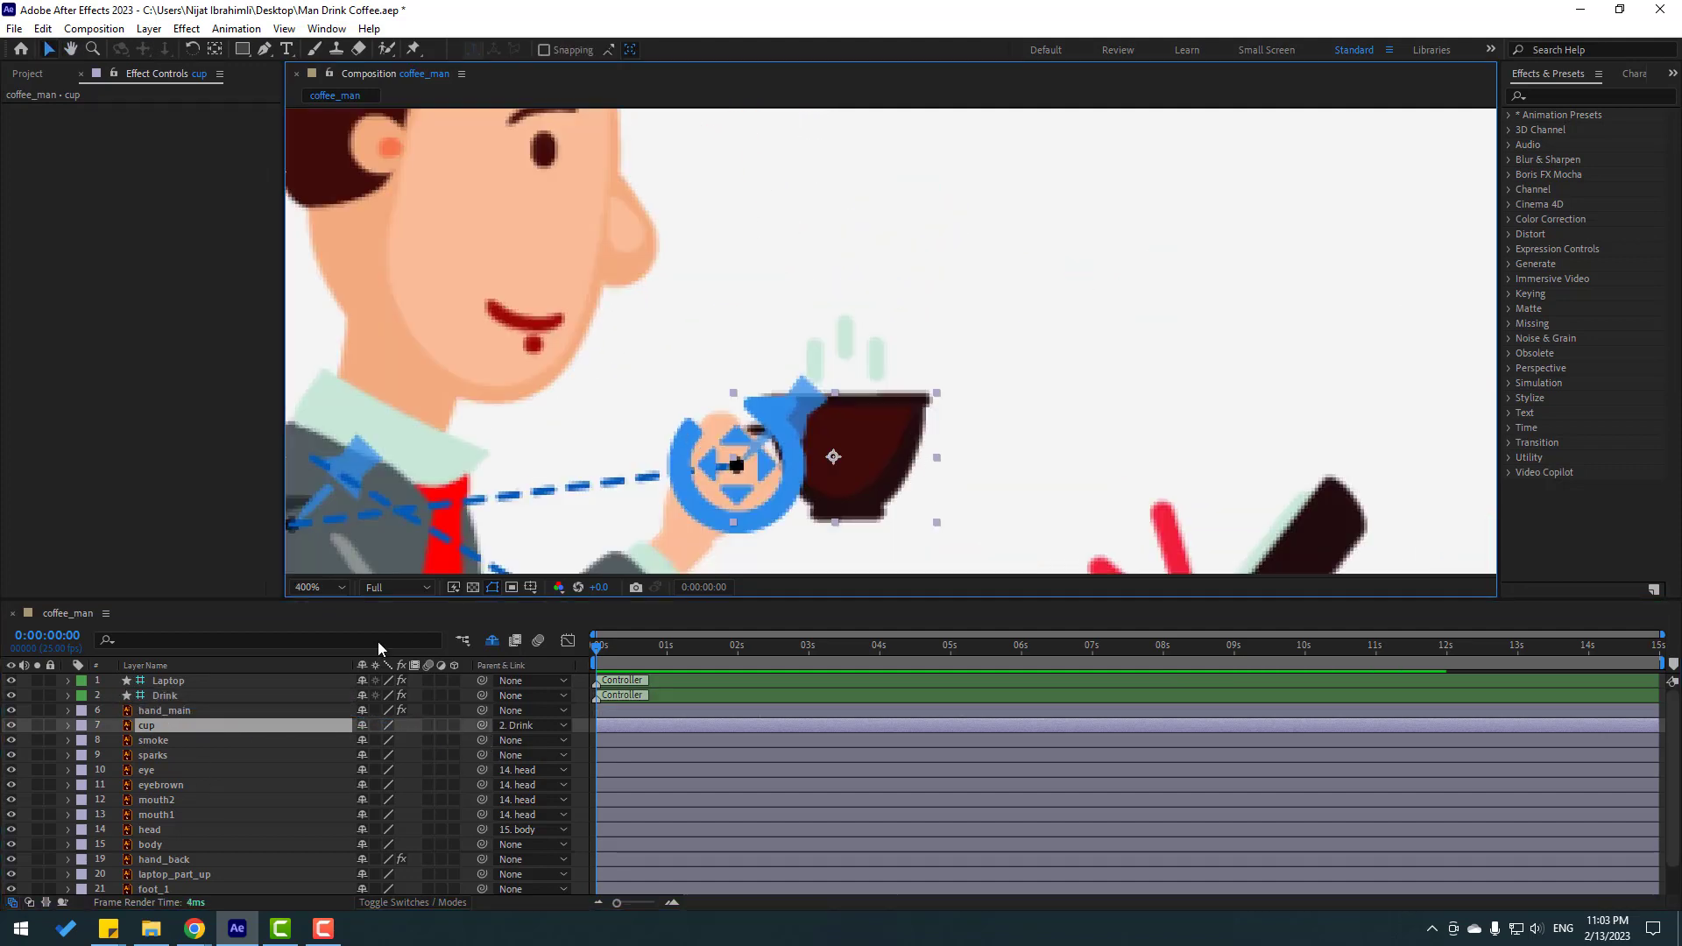
Solo the cup, move its anchor point onto the cup's handle, and turn the solo off
left_click(37, 725)
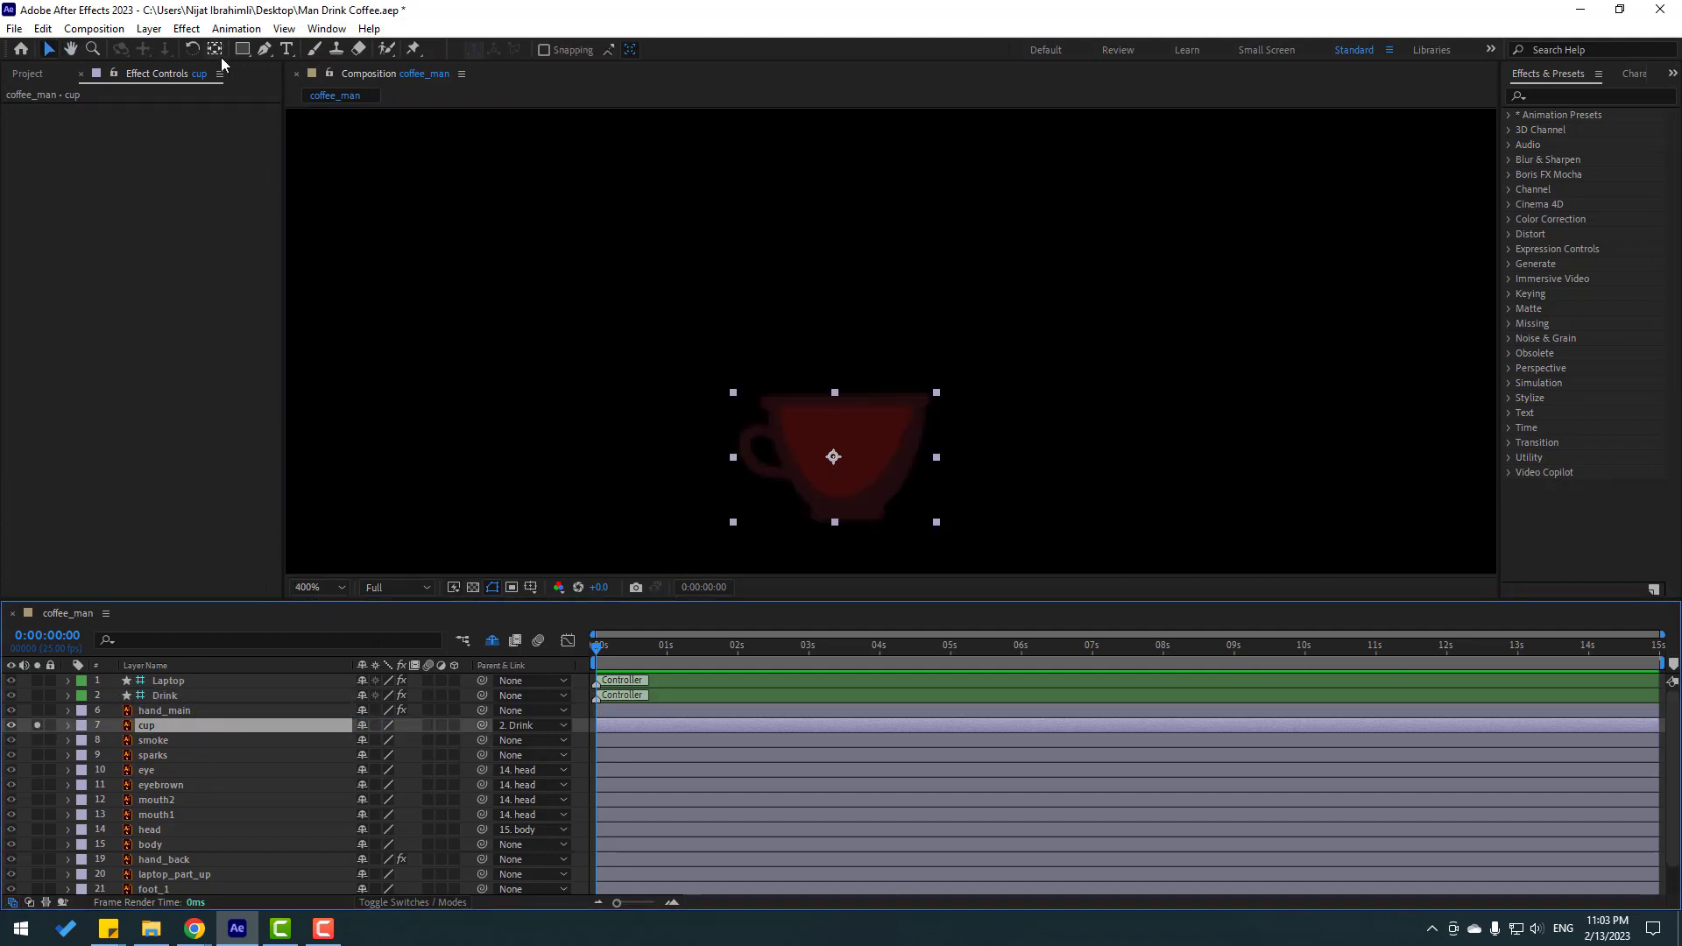
key("y")
left_click_drag(833, 456, 751, 453)
left_click(49, 50)
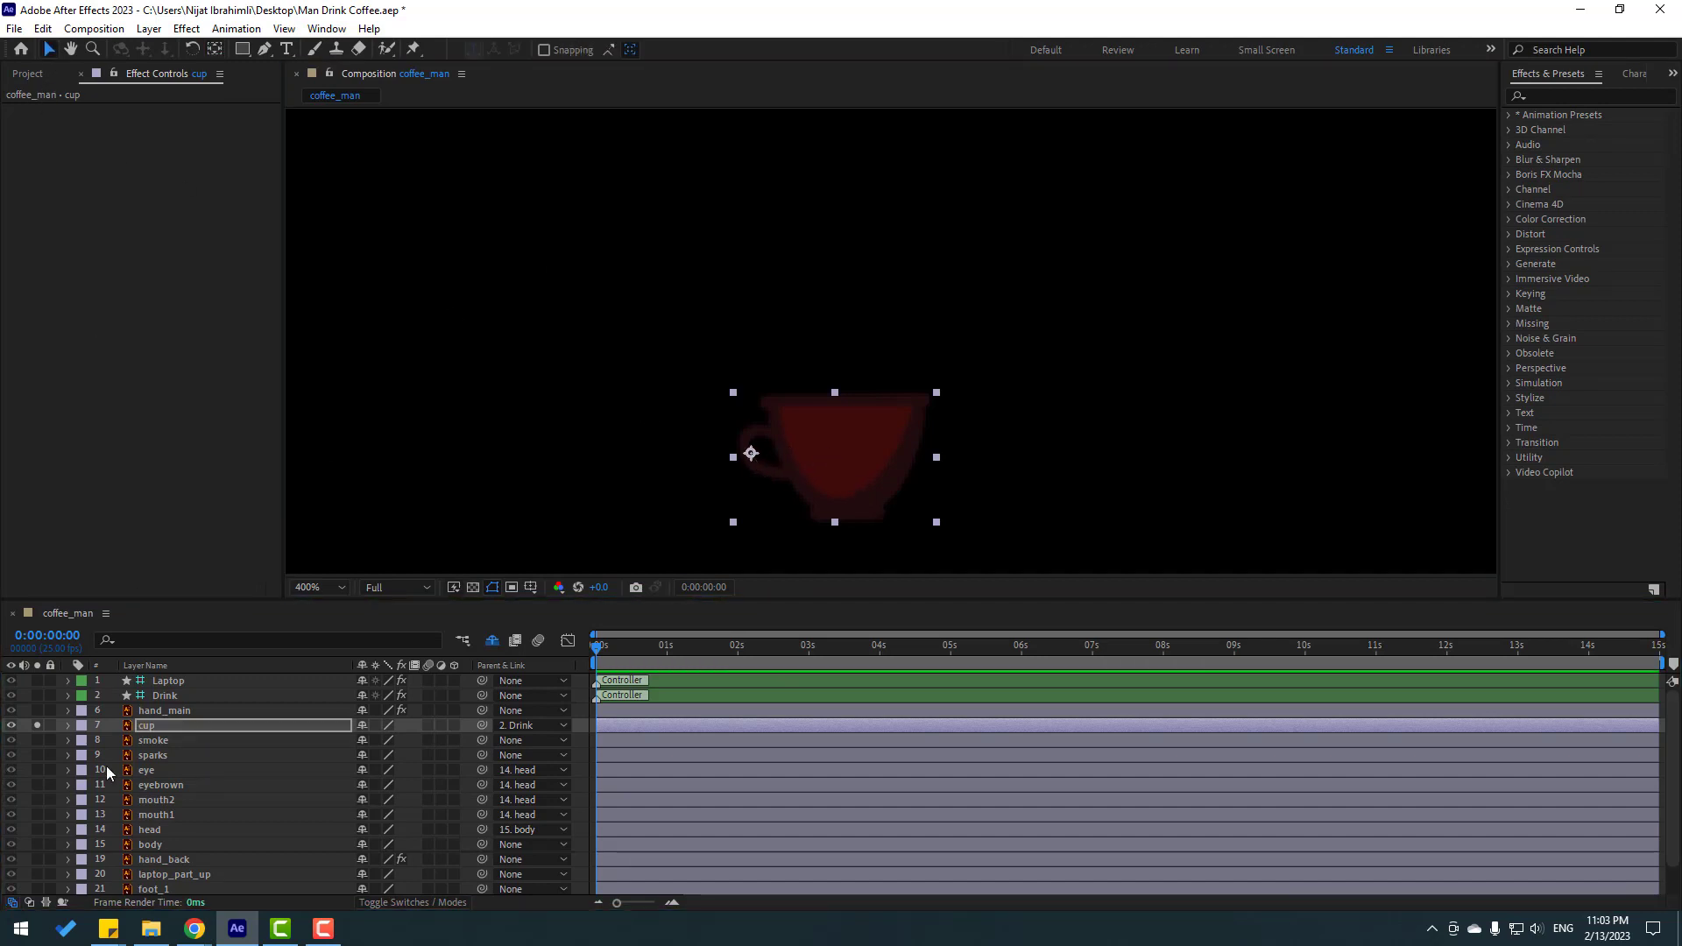
left_click(37, 726)
scroll(885, 379, "down", 1)
left_click_drag(642, 465, 647, 339)
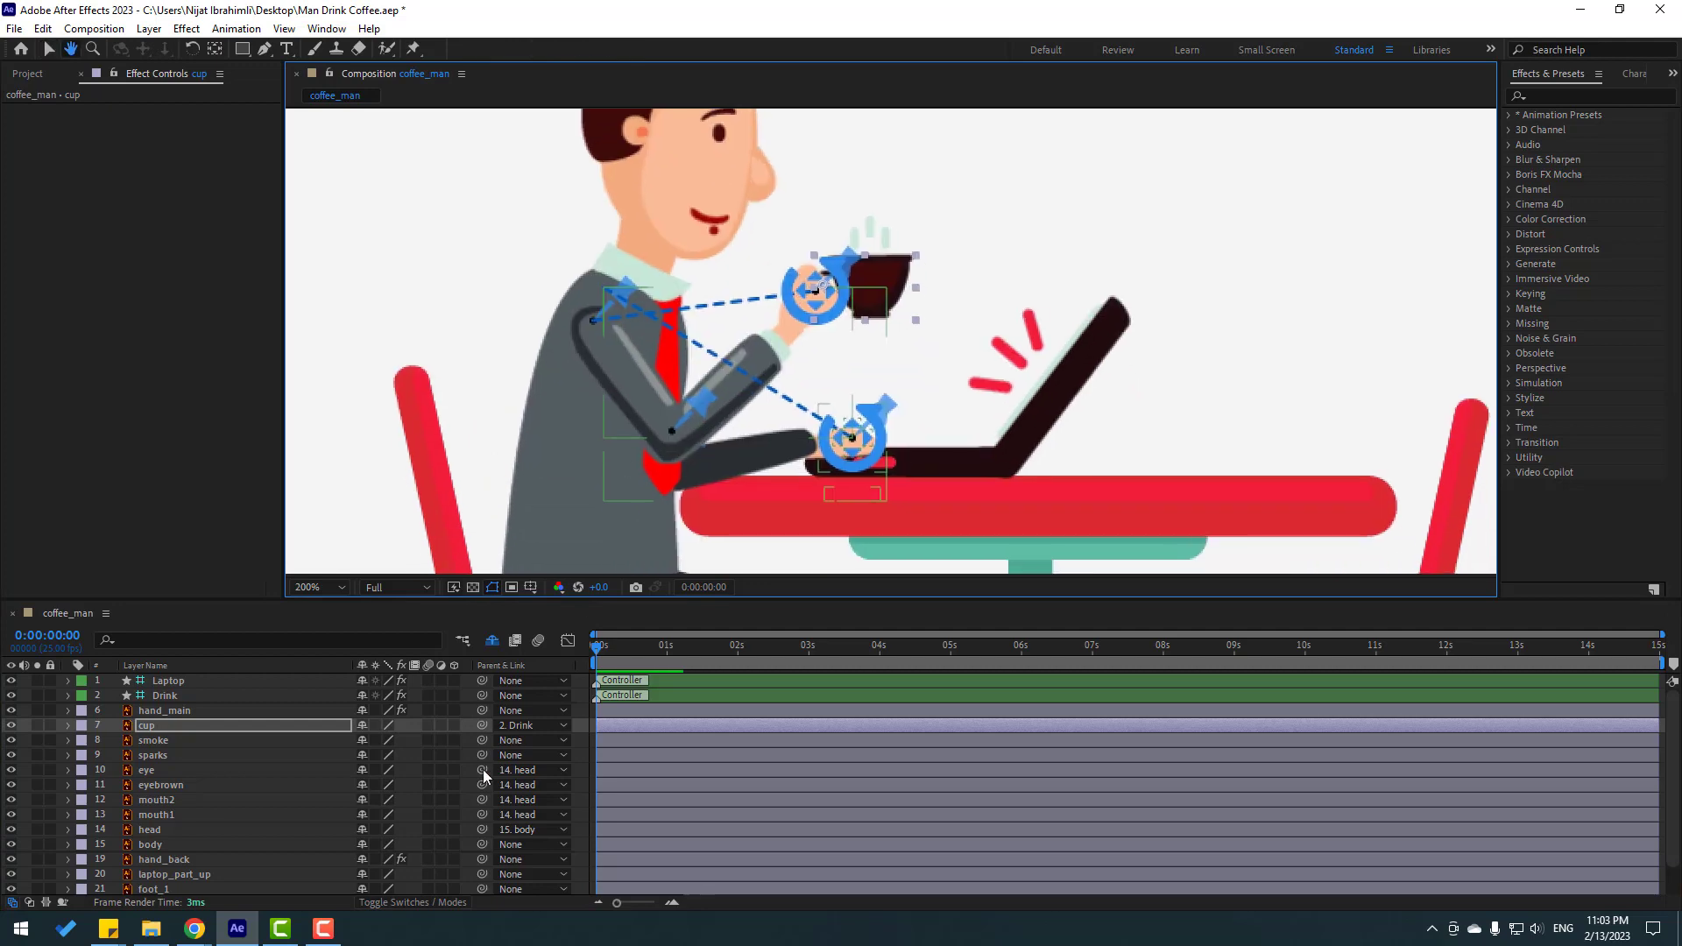
Lower the Drink controller to the table edge and set a Position keyframe of 873.5, 472.0 at 0:00:00:01
key("v")
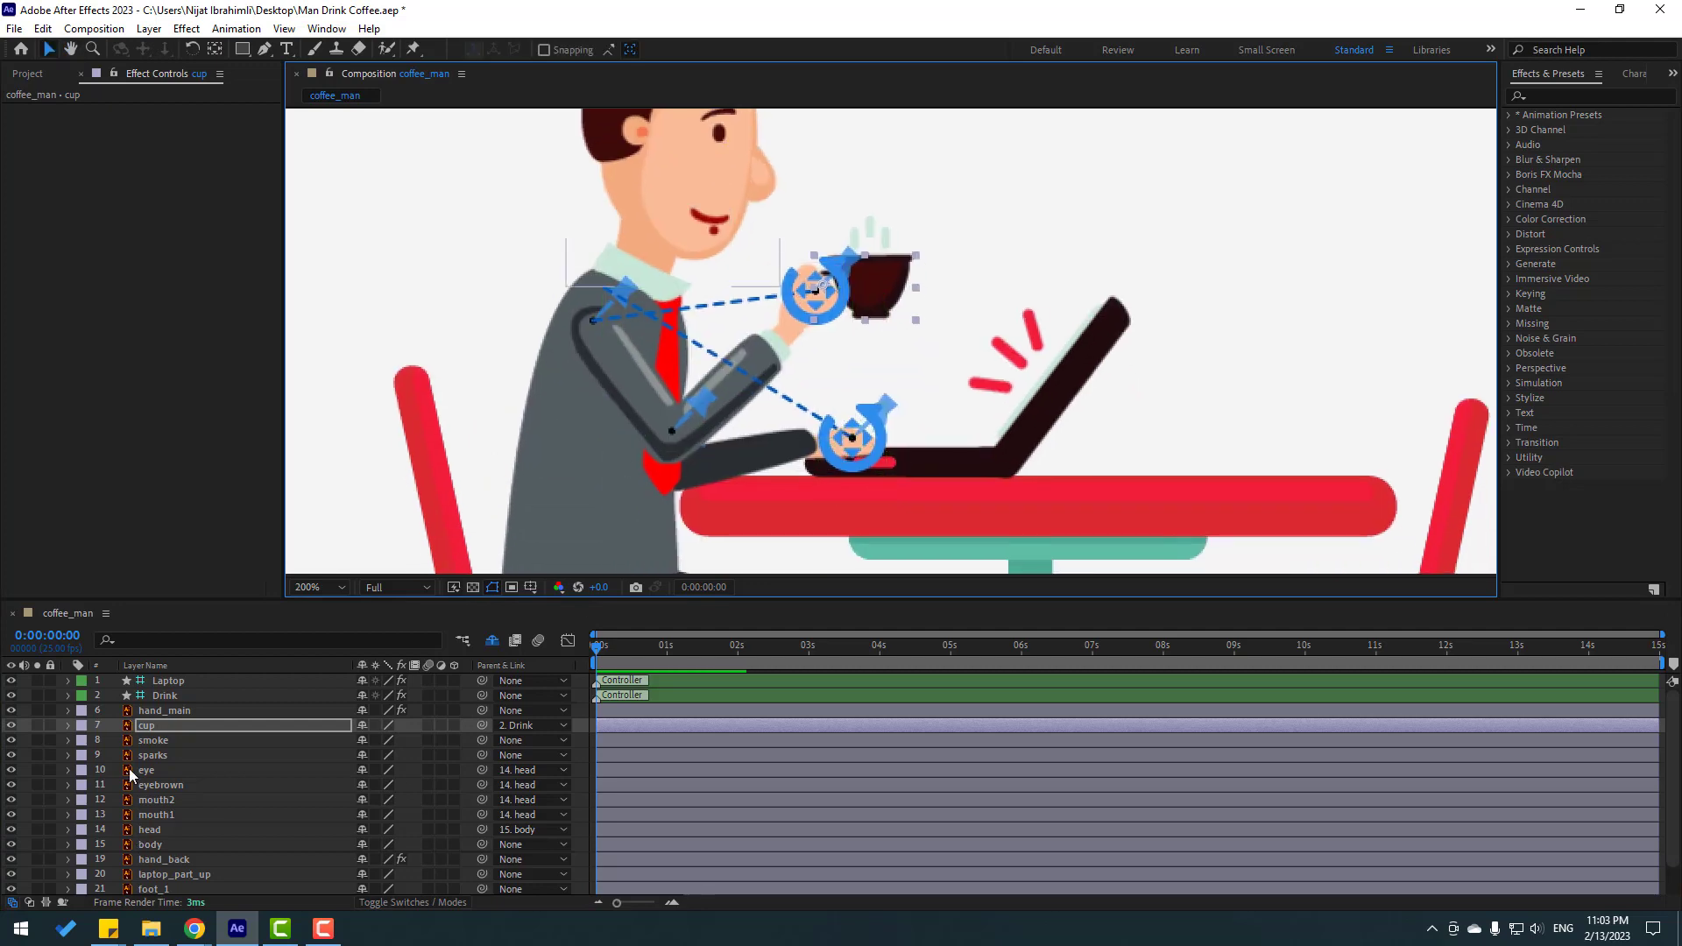
left_click(165, 696)
left_click_drag(828, 336, 813, 484)
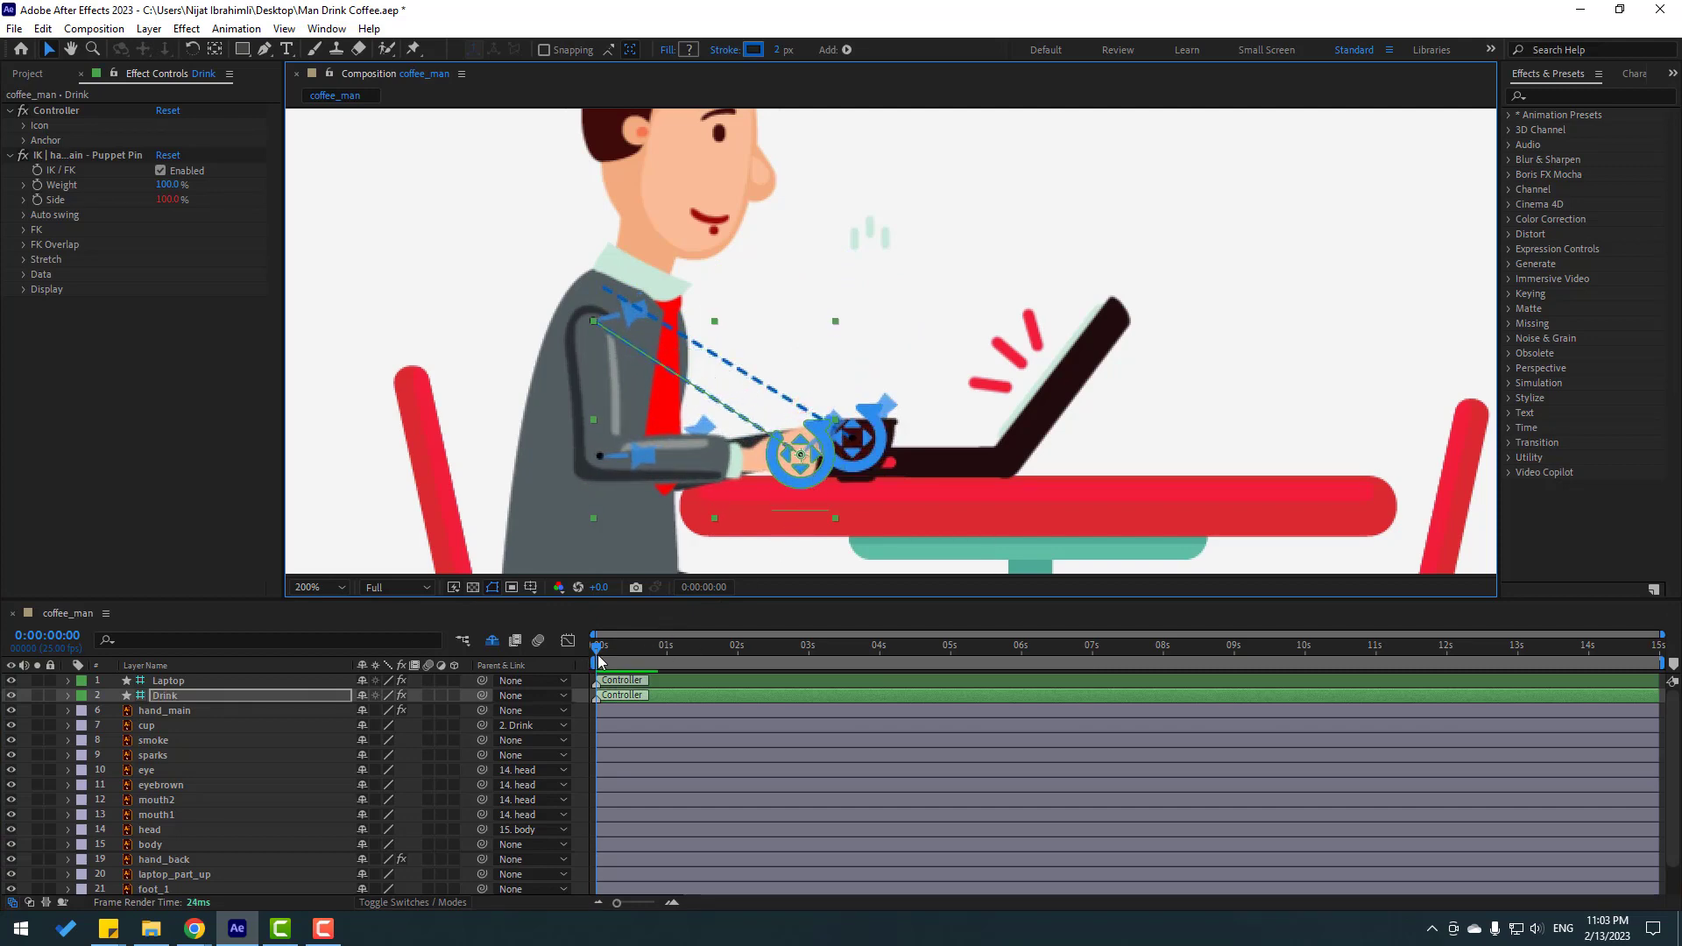
left_click_drag(601, 656, 604, 657)
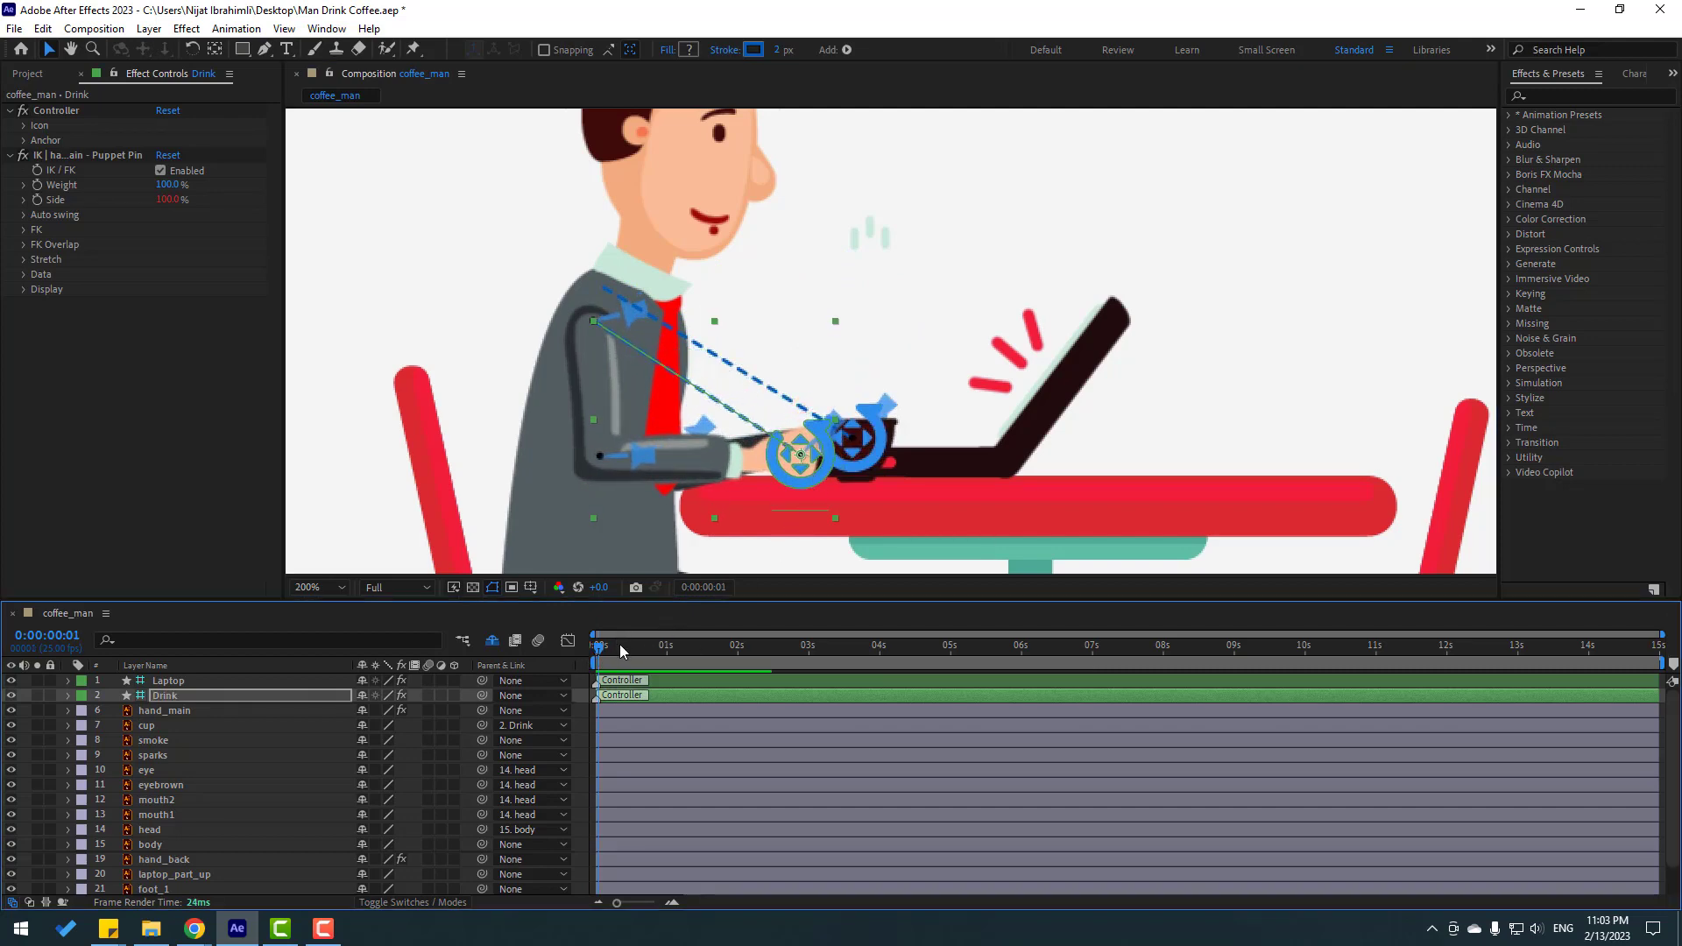
key("alt+shift+p")
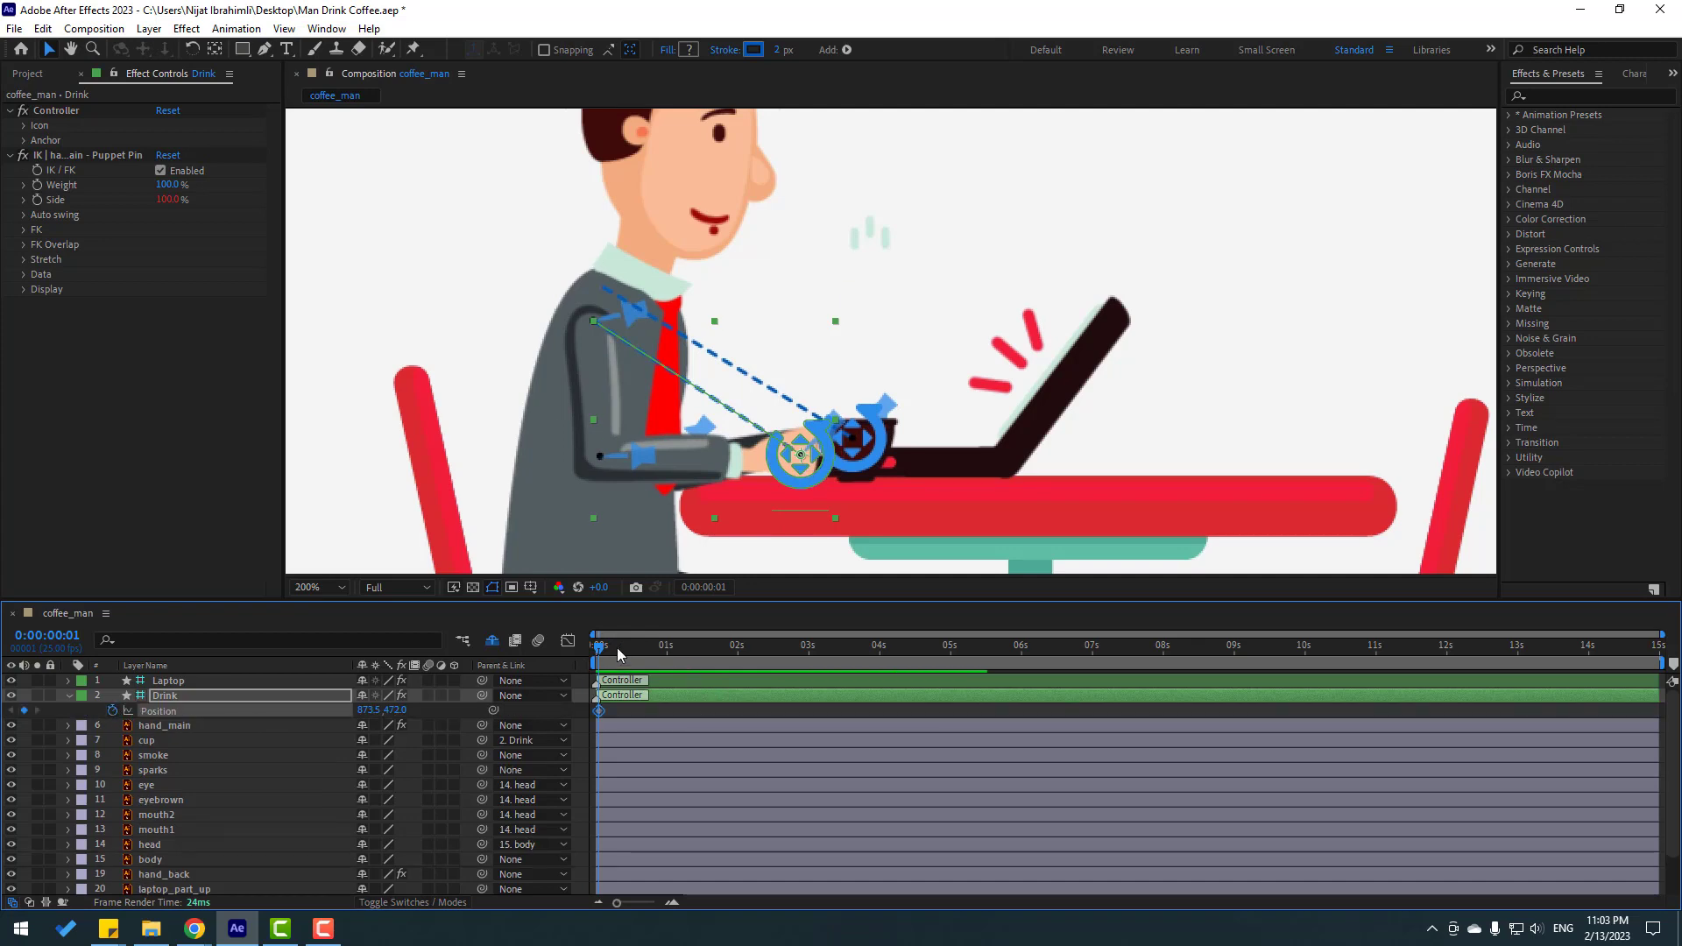
At 0:00:00:17, raise the Drink controller towards the man's mouth, to a Position of about 825.0, 374.0
left_click_drag(613, 652, 633, 654)
left_click(645, 653)
left_click_drag(795, 440, 724, 311)
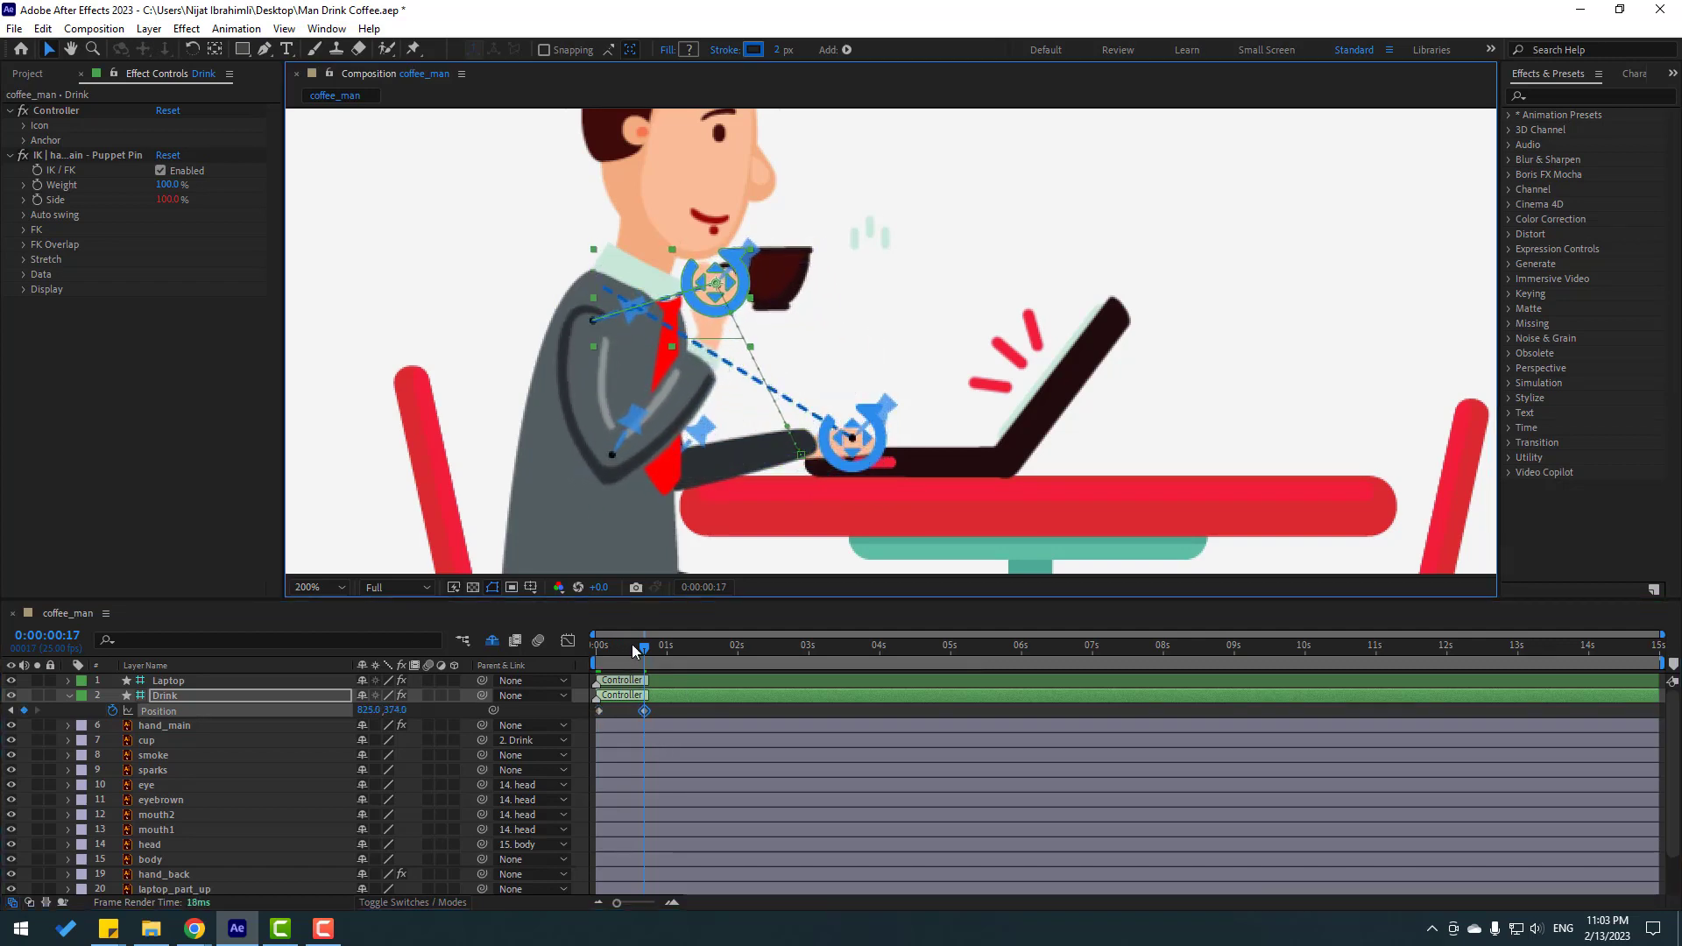
Keyframe the Drink controller's Rotation at 0° at 0:00:00:06 and at -28° at 0:00:00:17
left_click(611, 653)
left_click_drag(611, 653, 613, 653)
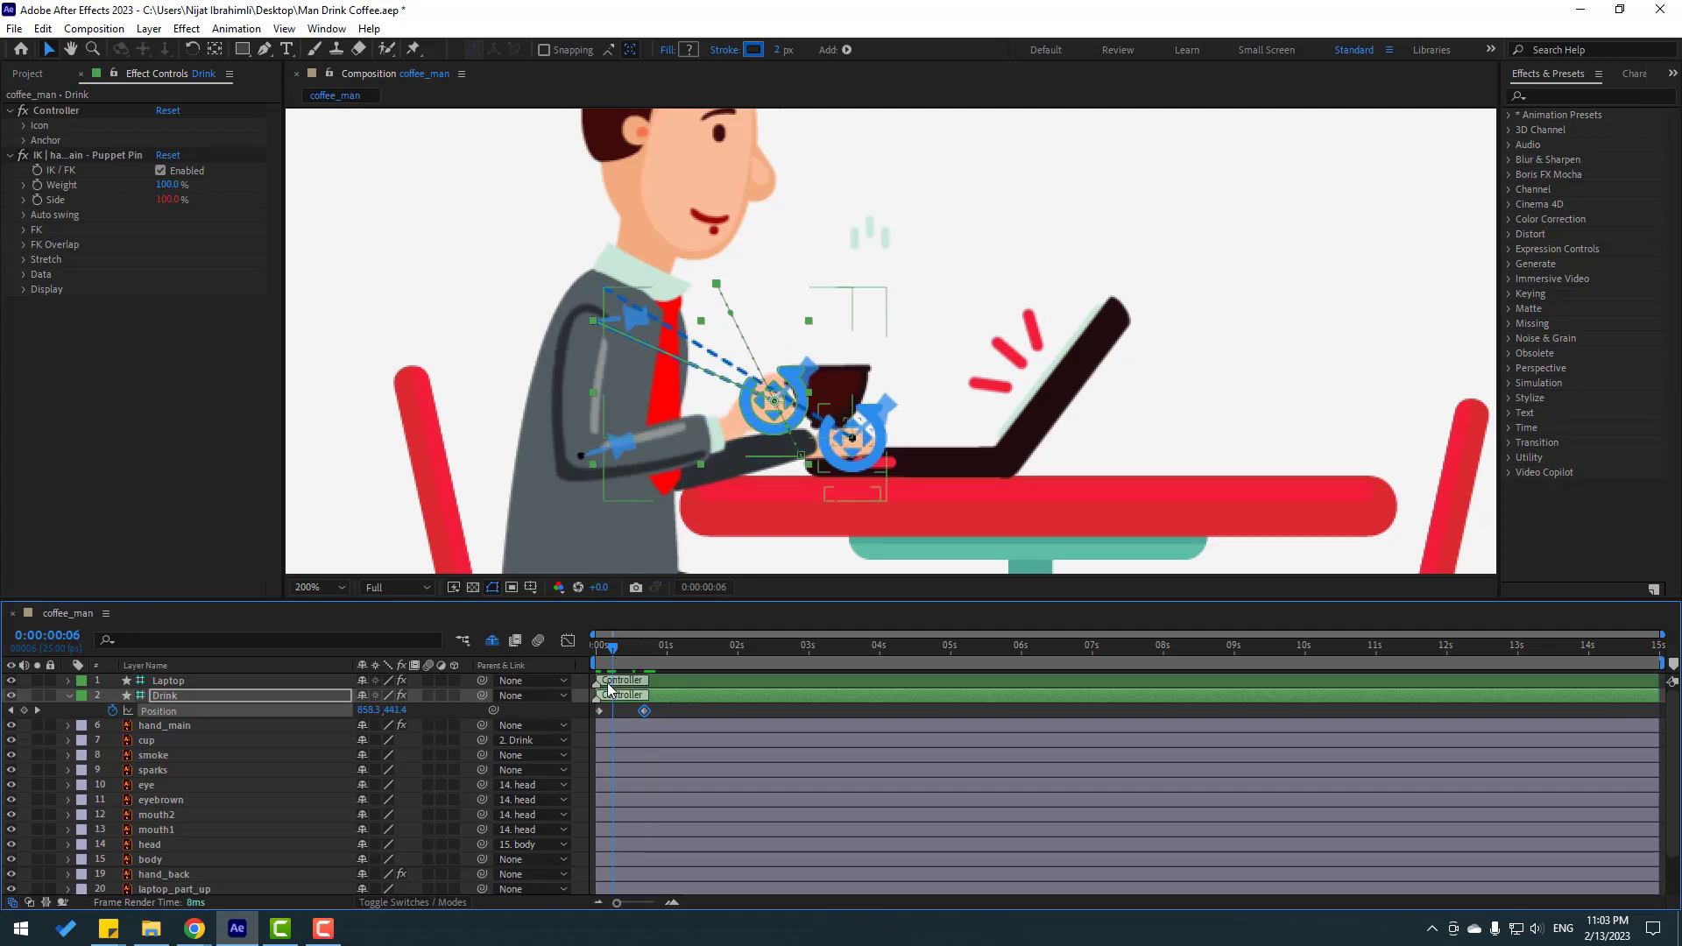
key("shift+r")
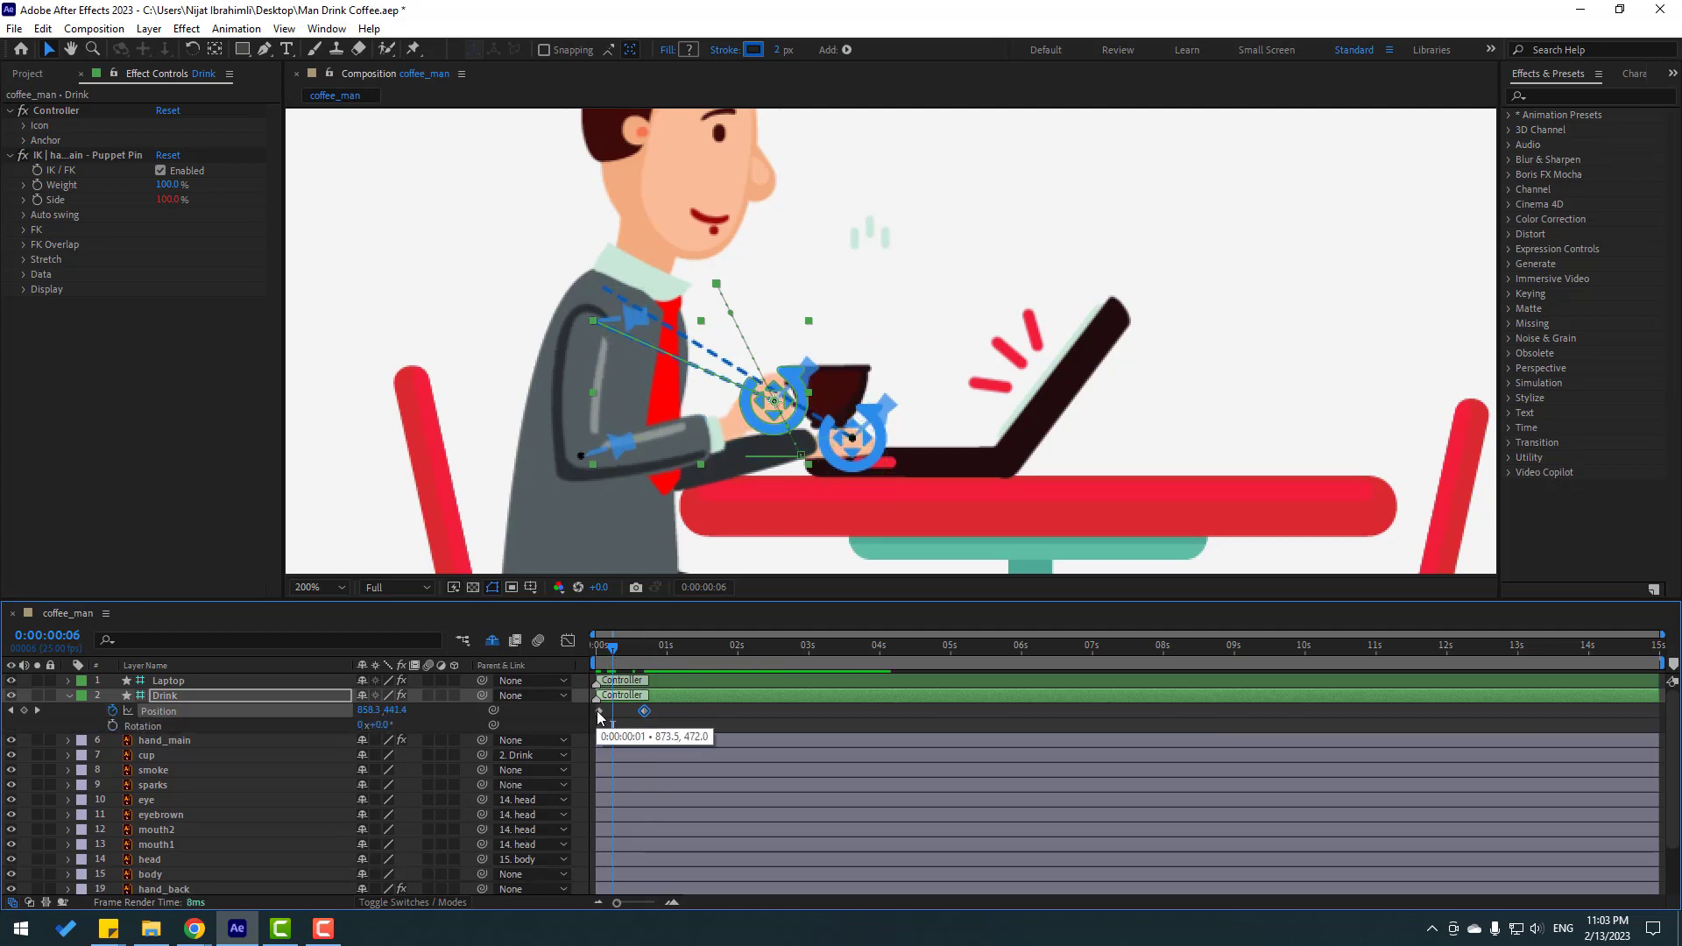
left_click(112, 726)
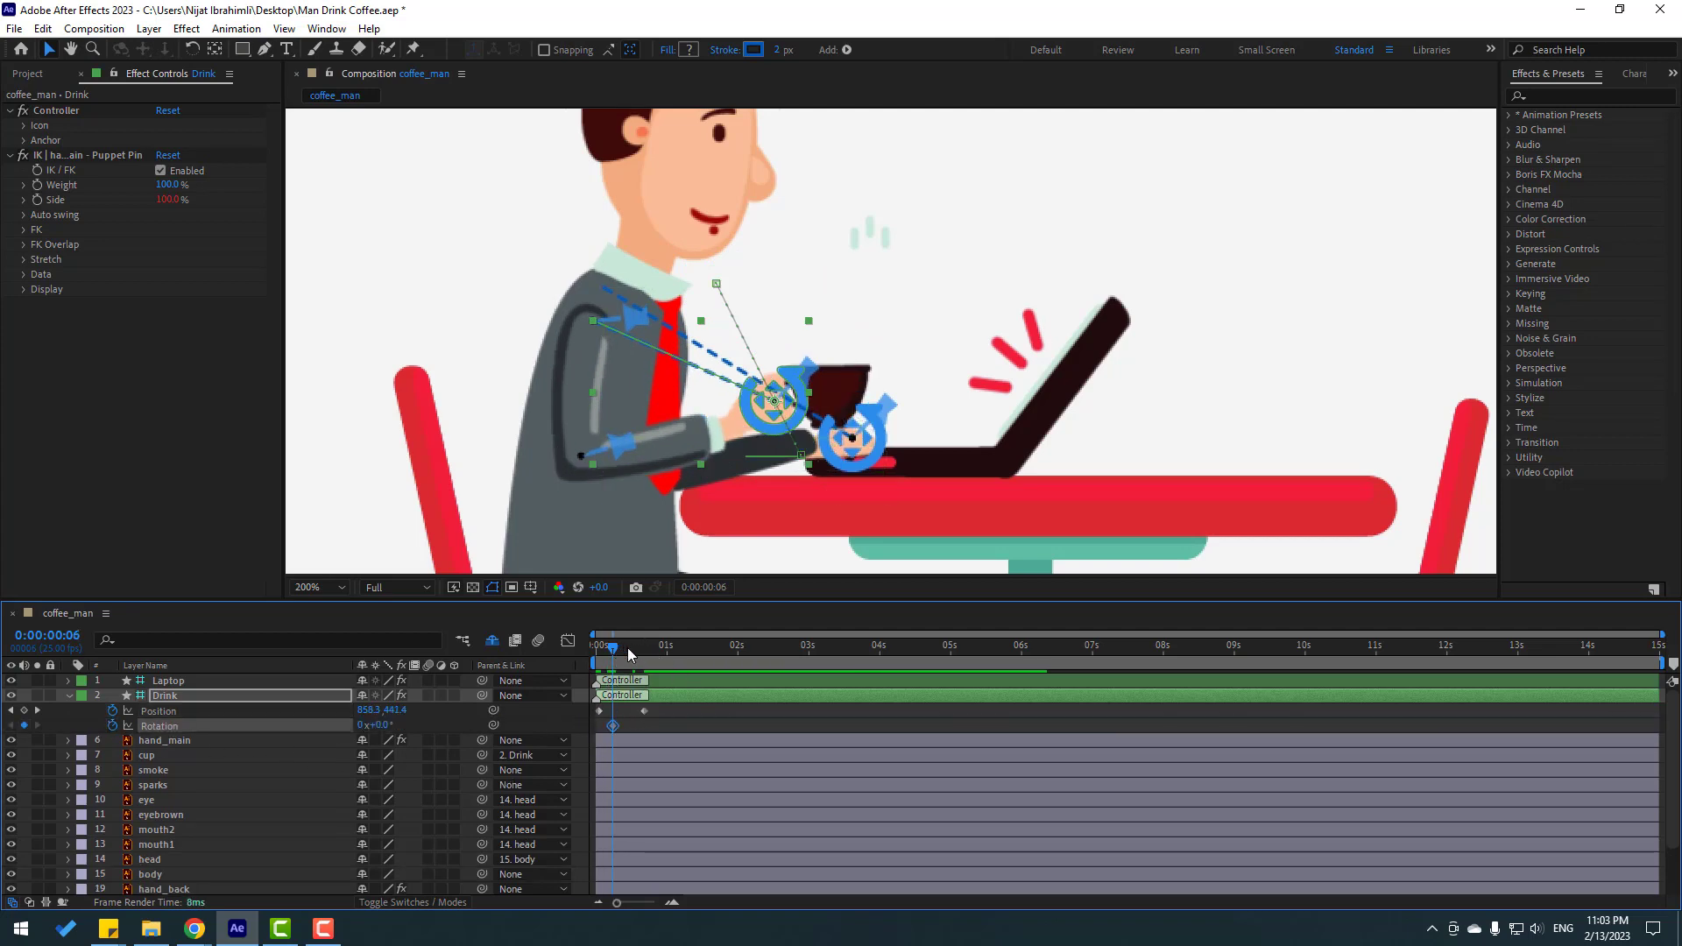
left_click_drag(628, 652, 647, 658)
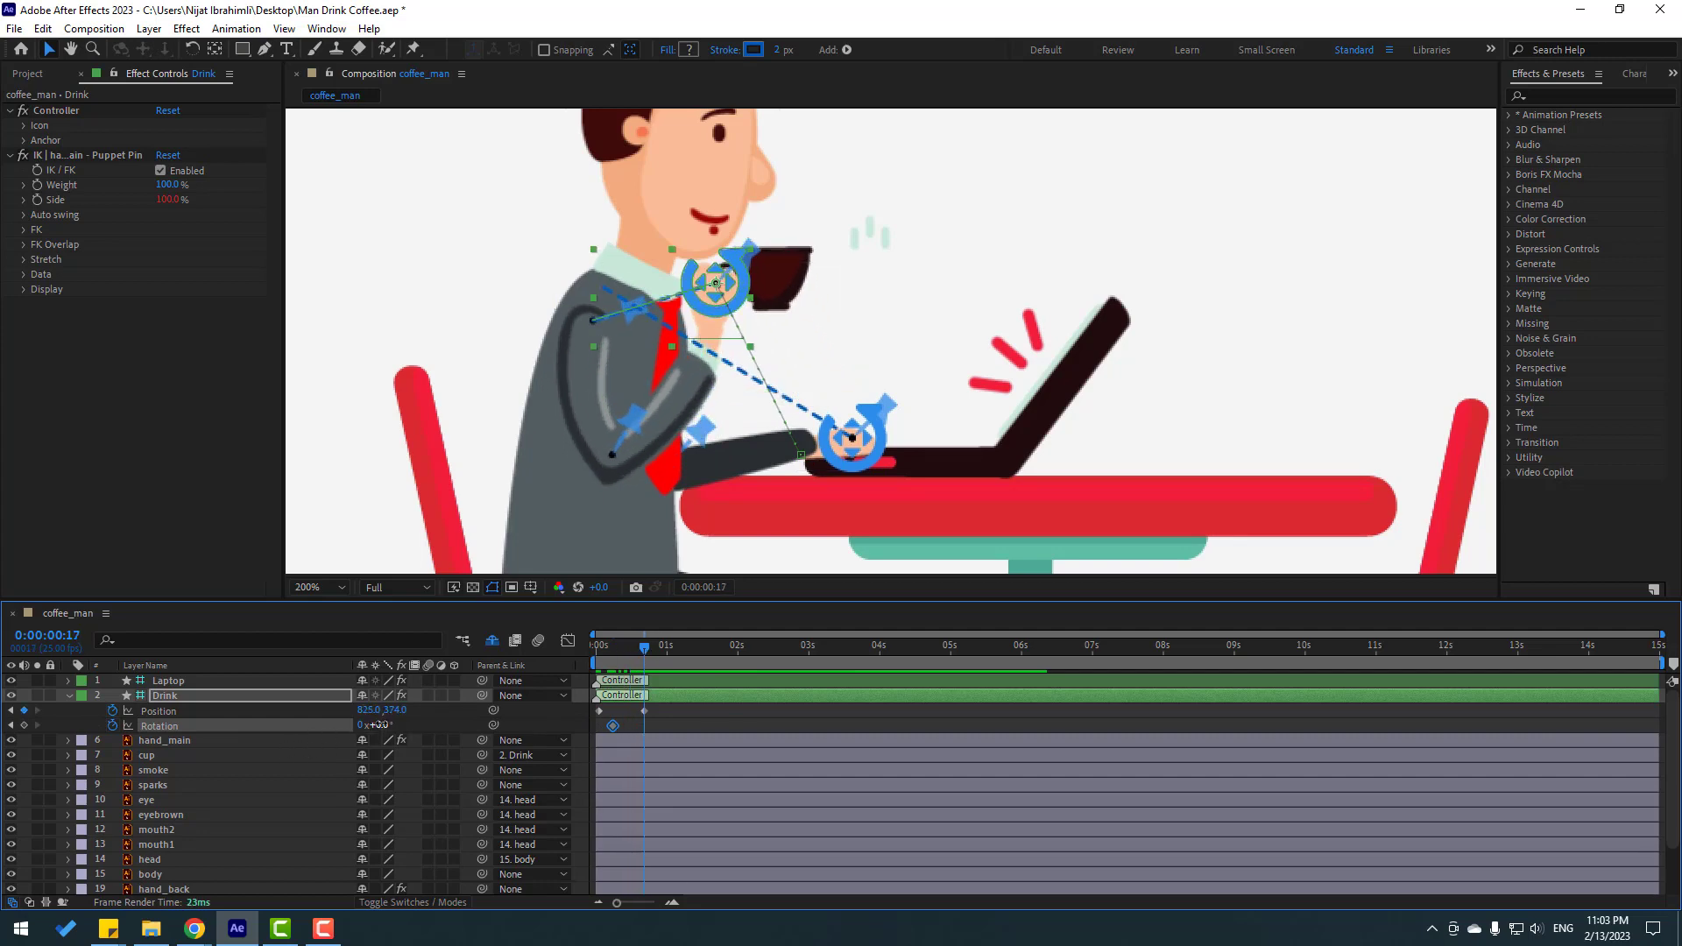
left_click_drag(378, 725, 353, 720)
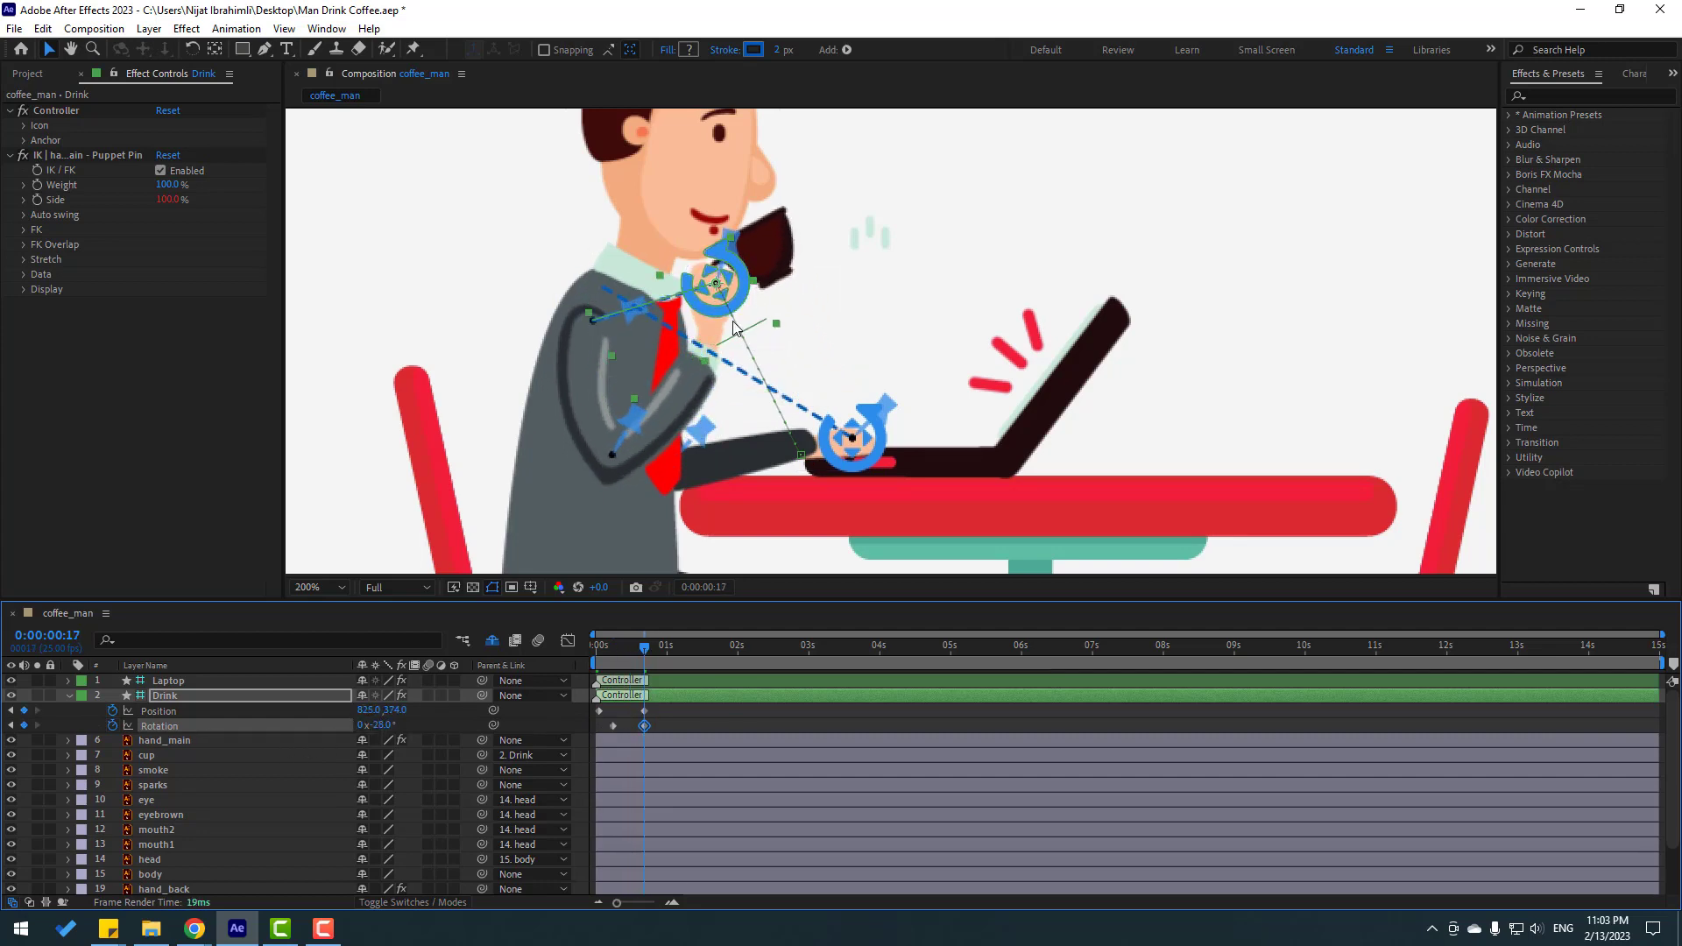
Move the Drink controller at 0:00:00:17 up so the tilted cup meets the man's lips
scroll(734, 328, "up", 1)
left_click_drag(719, 399, 675, 356)
scroll(676, 356, "down", 2)
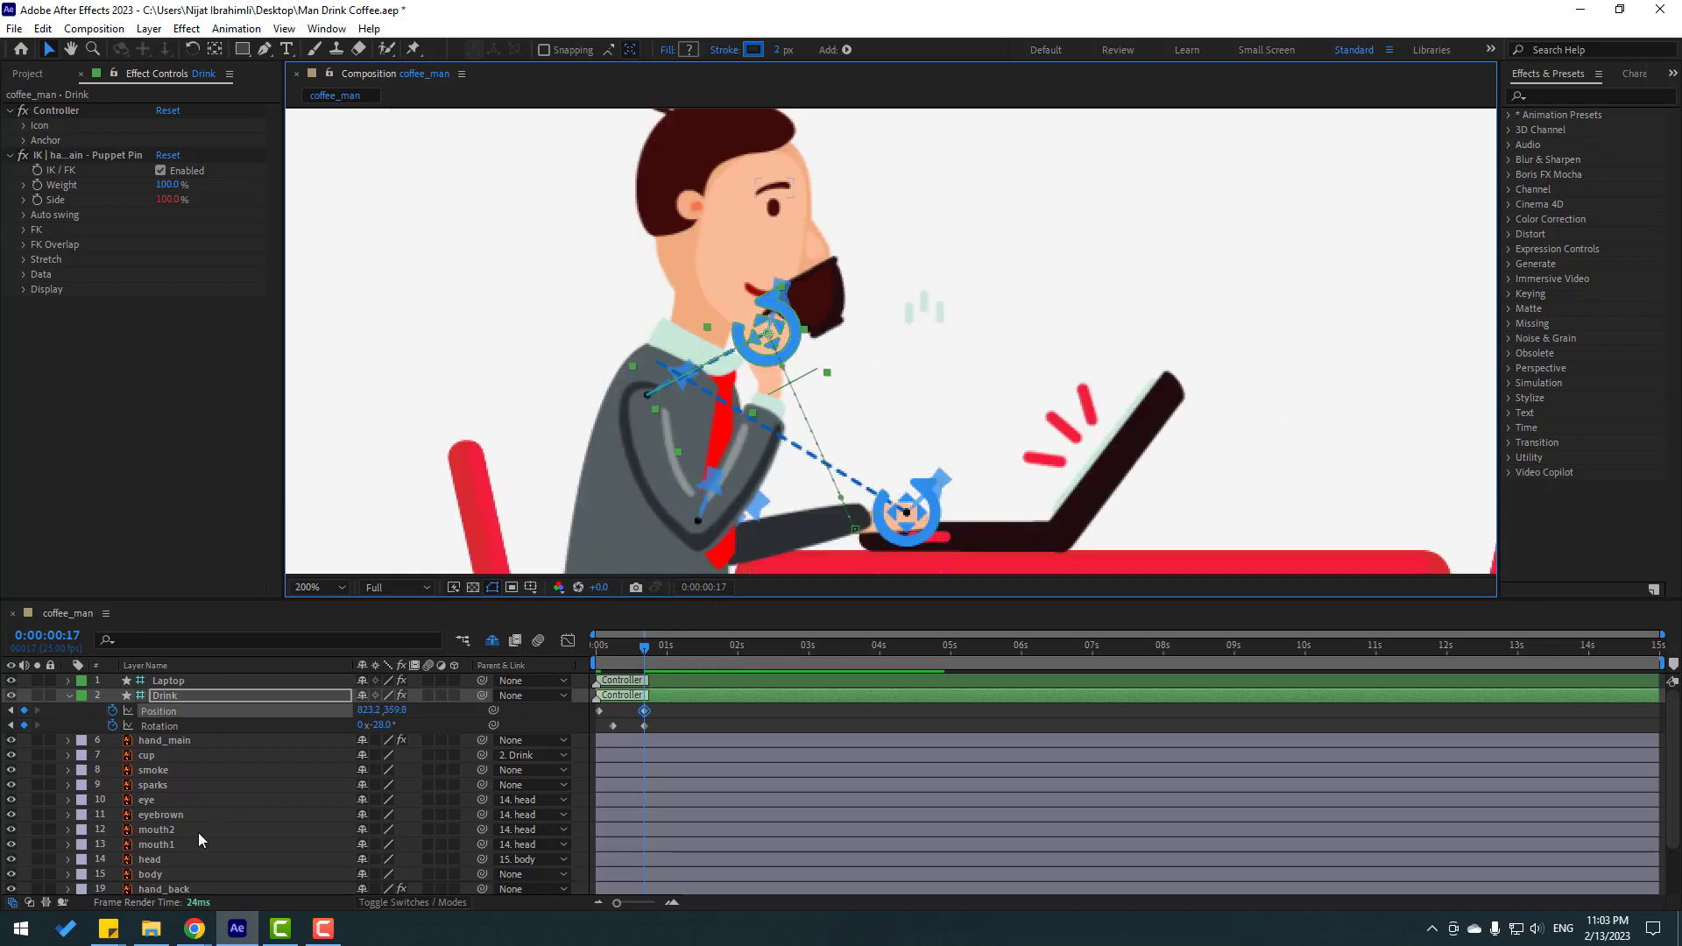
Keyframe the head's Rotation at 0° at 0:00:00:08 and at 13° at 0:00:00:16
left_click(179, 858)
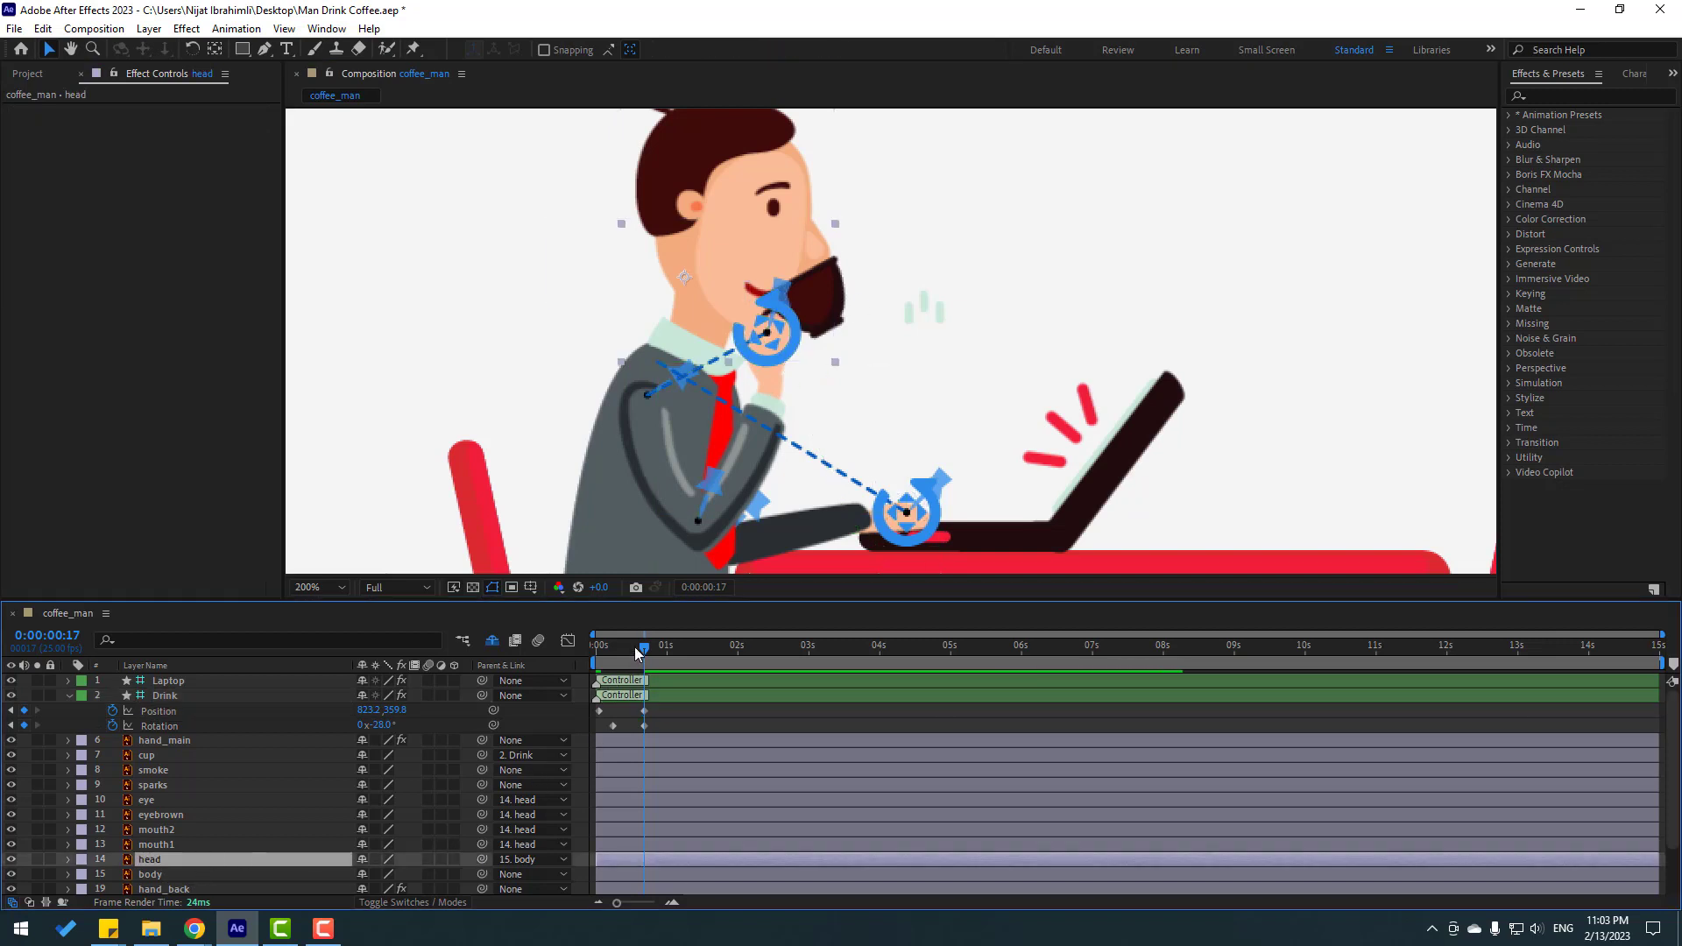
left_click_drag(636, 652, 619, 653)
key("alt+shift+r")
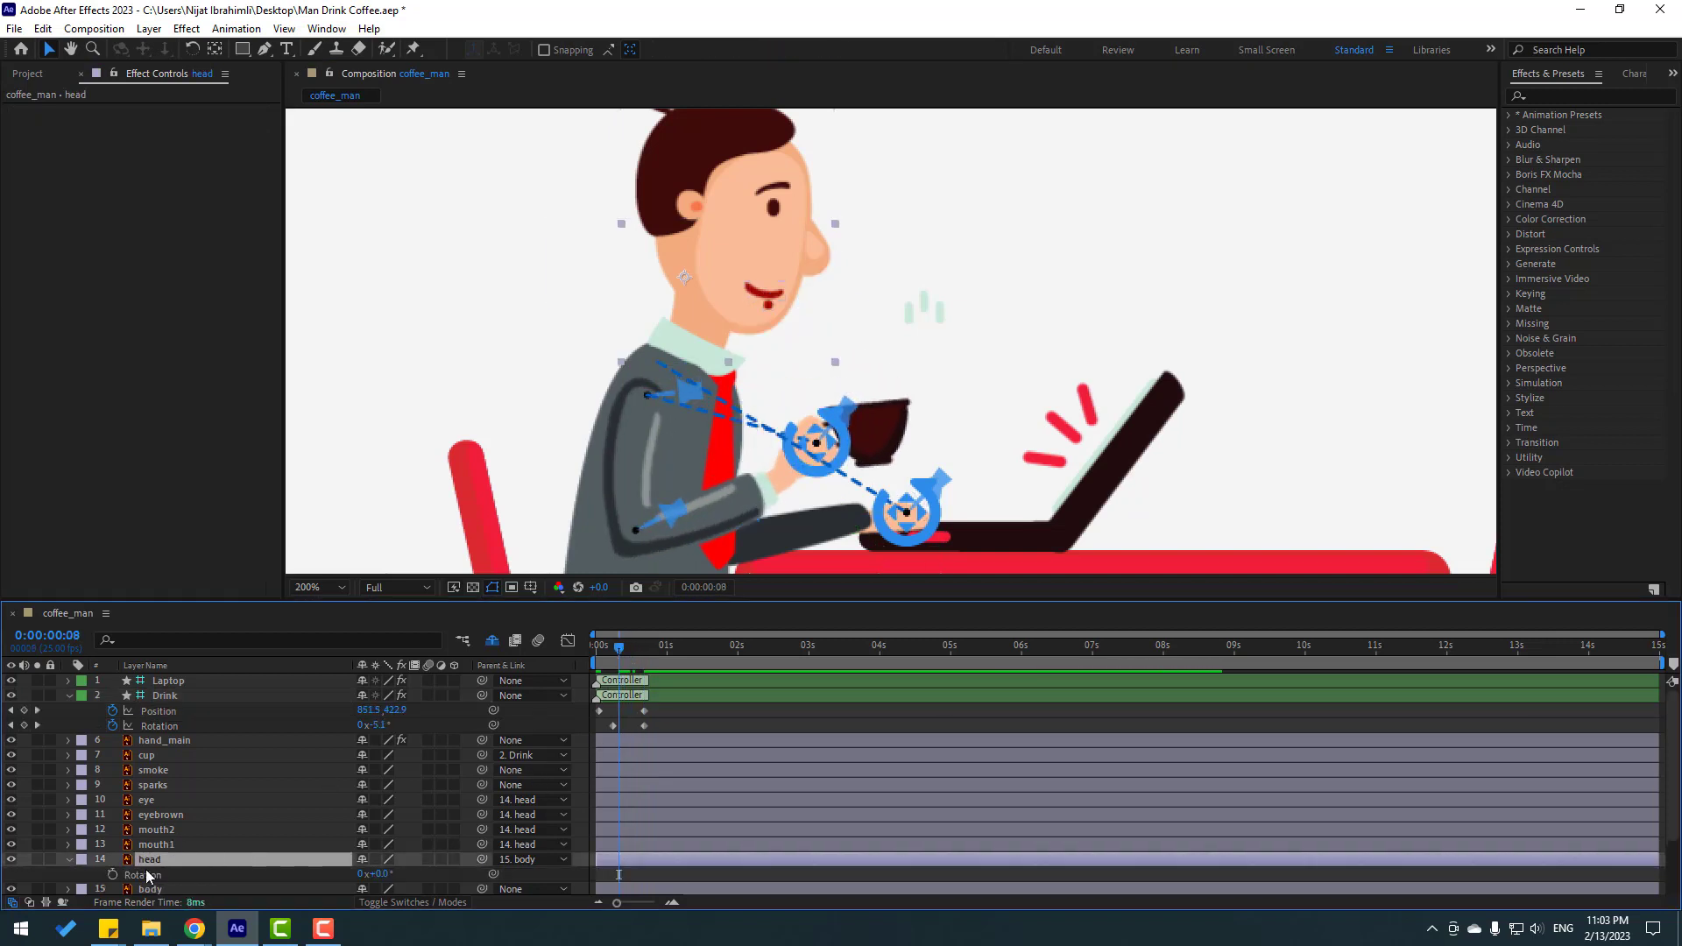
left_click_drag(623, 653, 643, 653)
left_click_drag(385, 873, 396, 874)
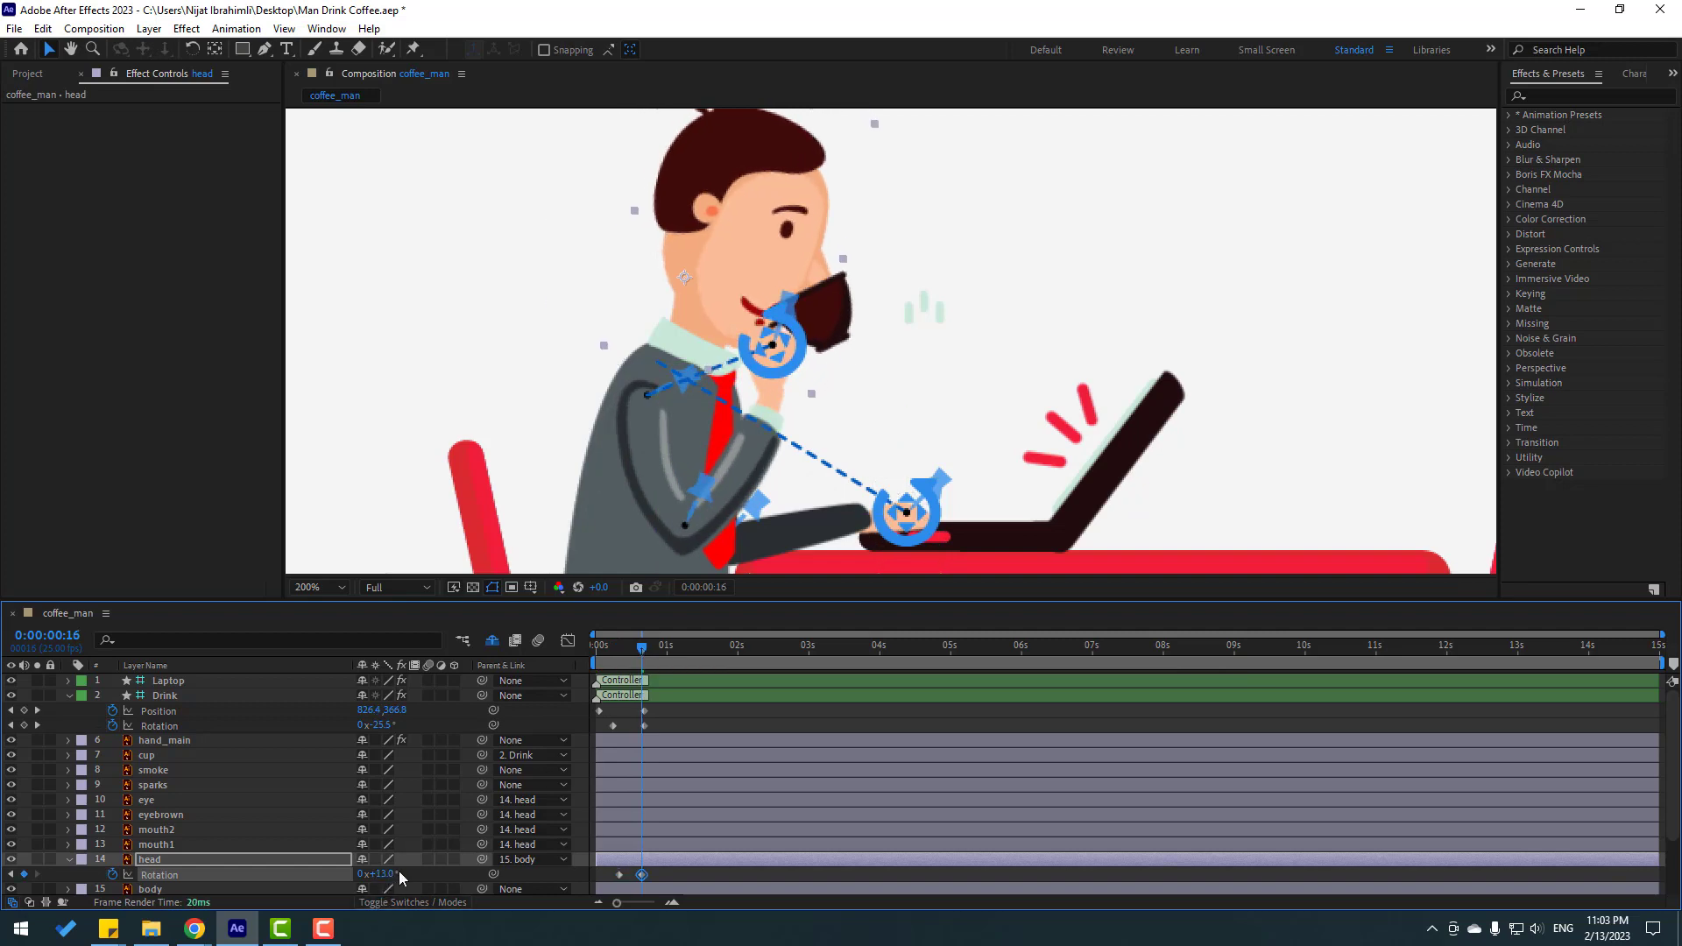
At 0:00:00:17, adjust the Drink controller's Position to about 821.2, 367.8 and its Rotation to -14°, and preview the sip
key("Page_Down")
left_click(666, 695)
left_click(790, 350)
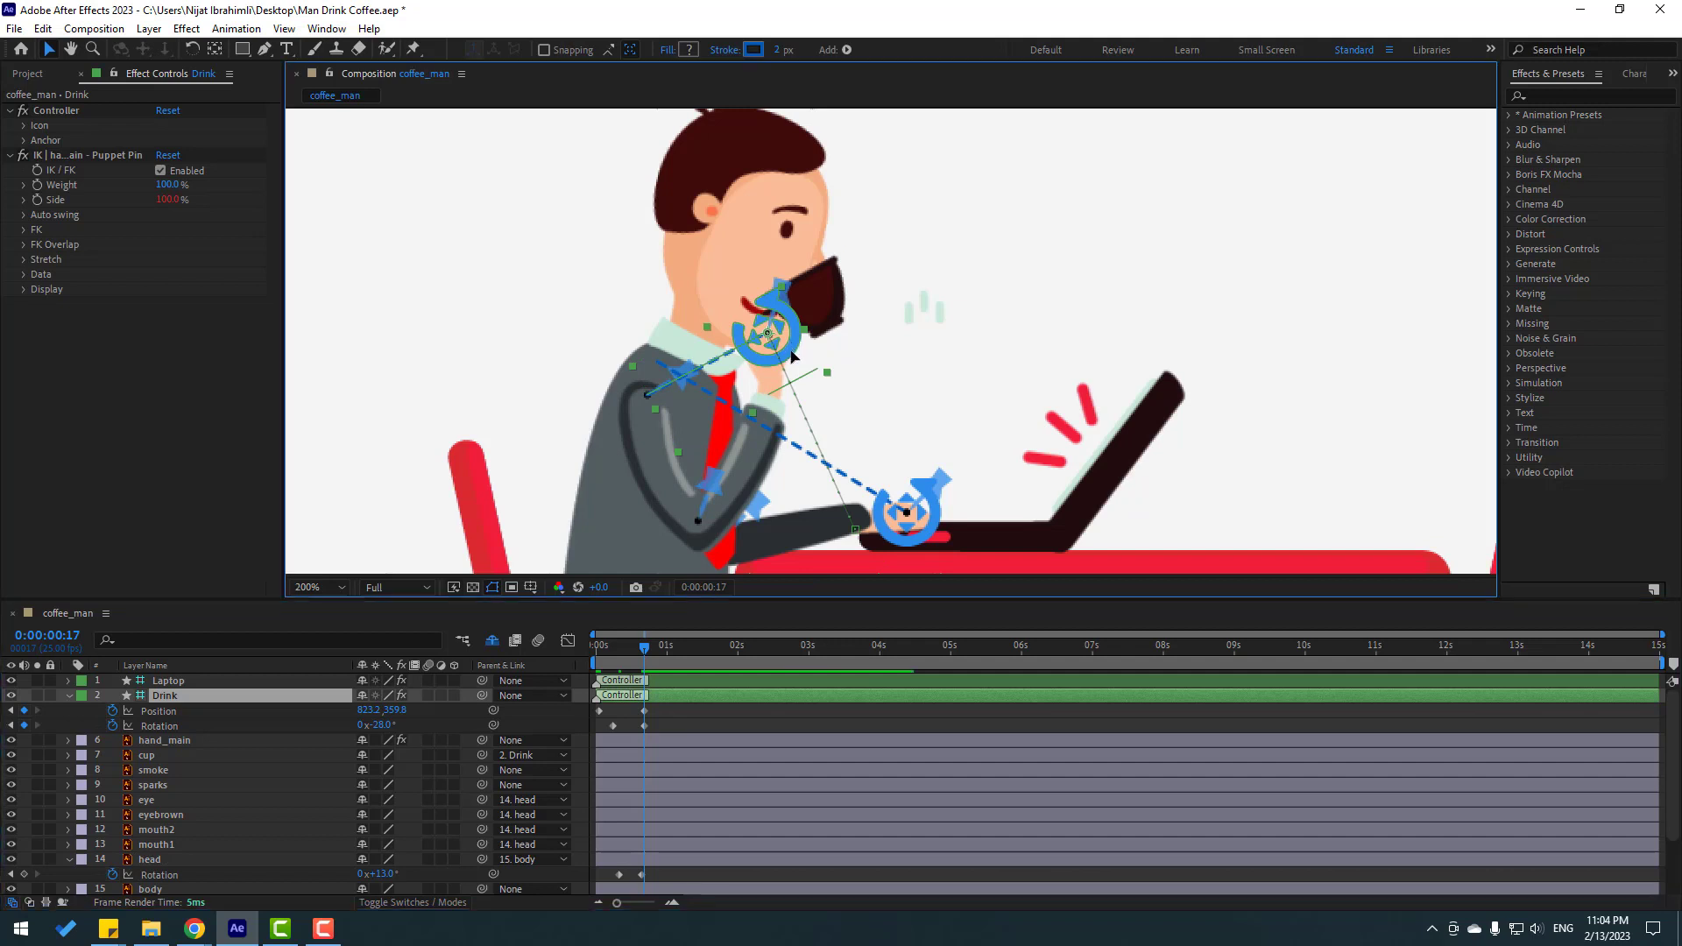
left_click_drag(791, 340, 772, 373)
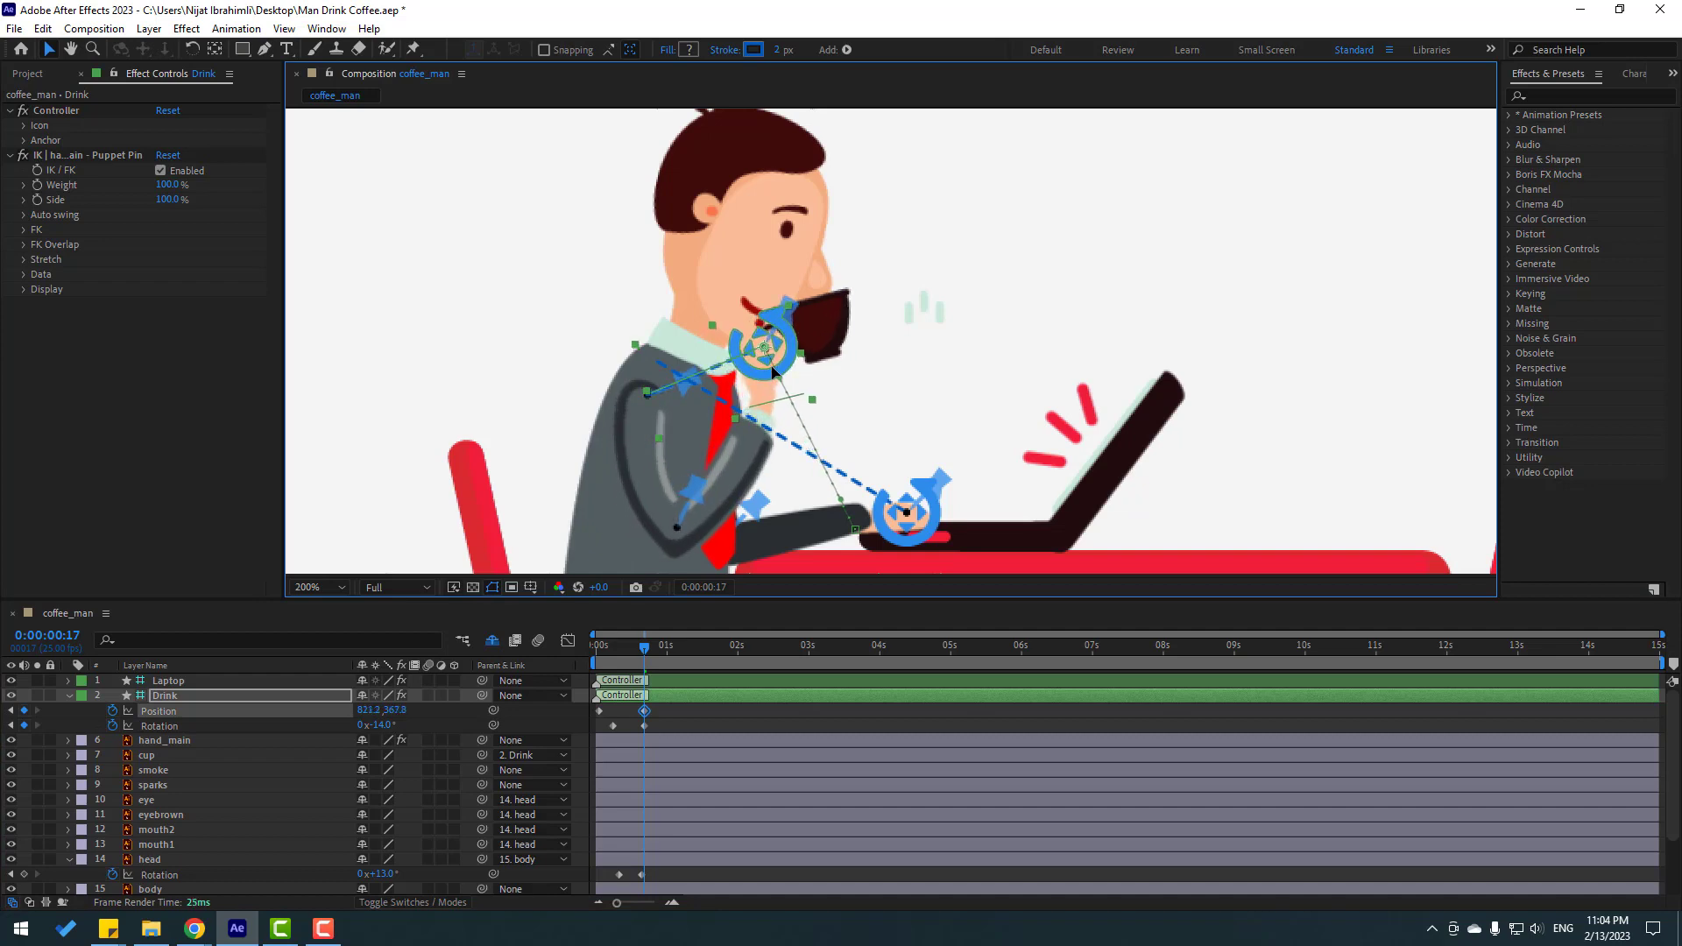
left_click(932, 402)
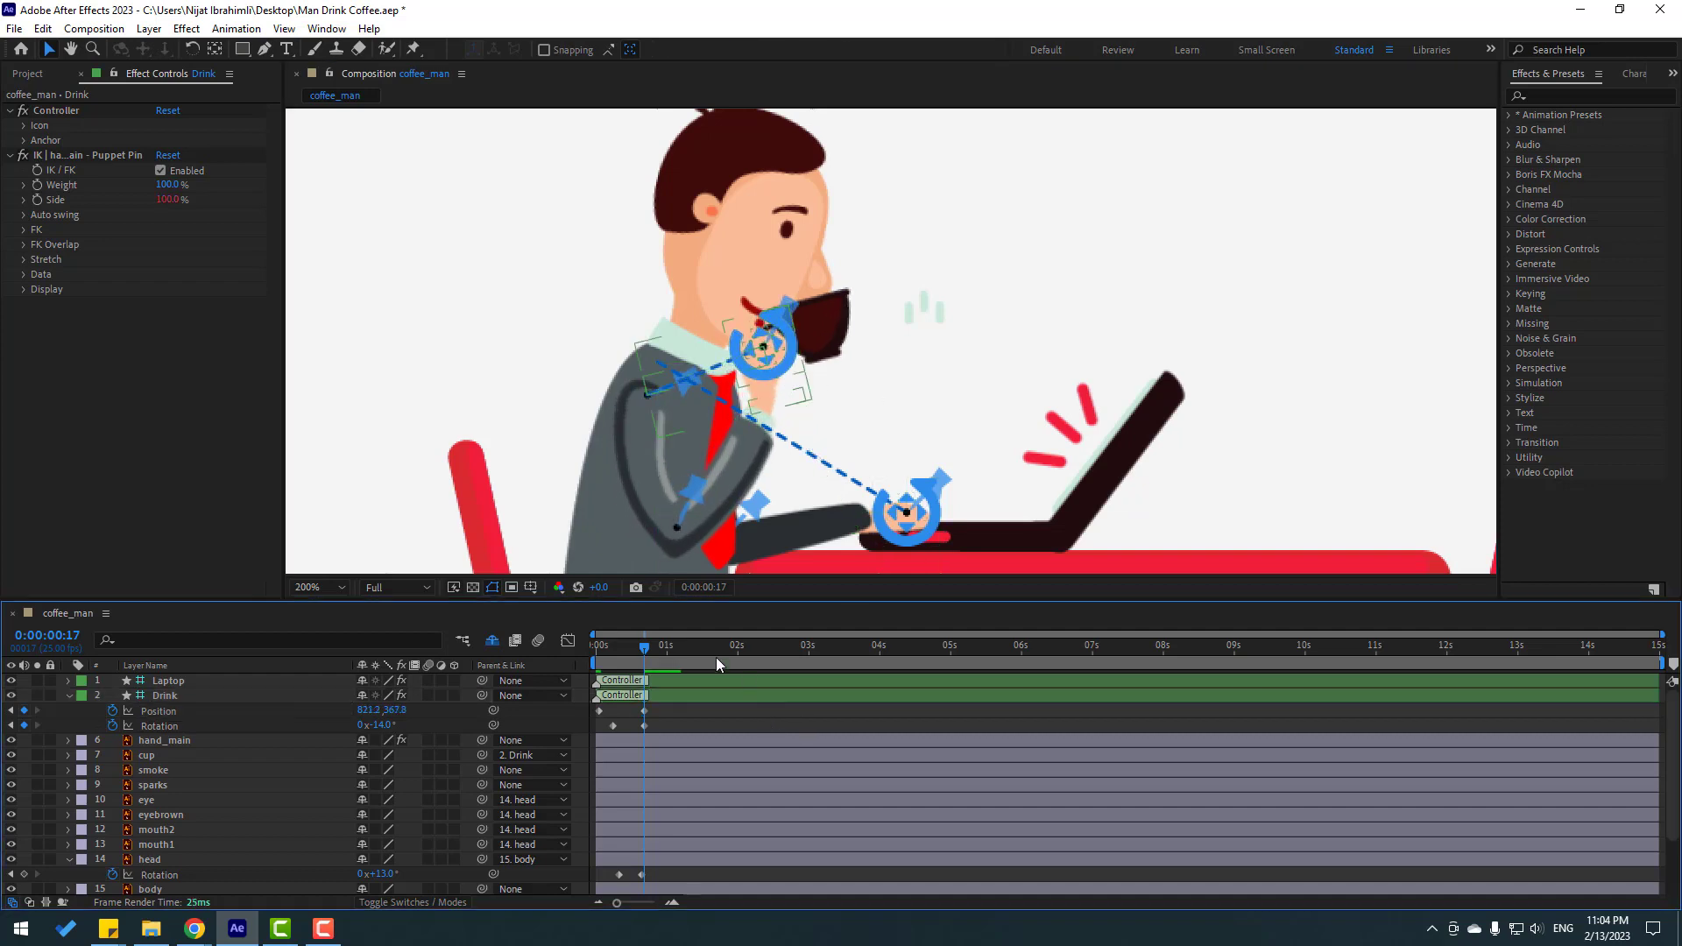
left_click(623, 650)
mouse_move(623, 653)
left_mouse_down()
mouse_move(609, 652)
mouse_move(647, 656)
left_mouse_up()
Split the mouth1 layer at 0:00:00:17 and remove the part after that frame
left_click(163, 846)
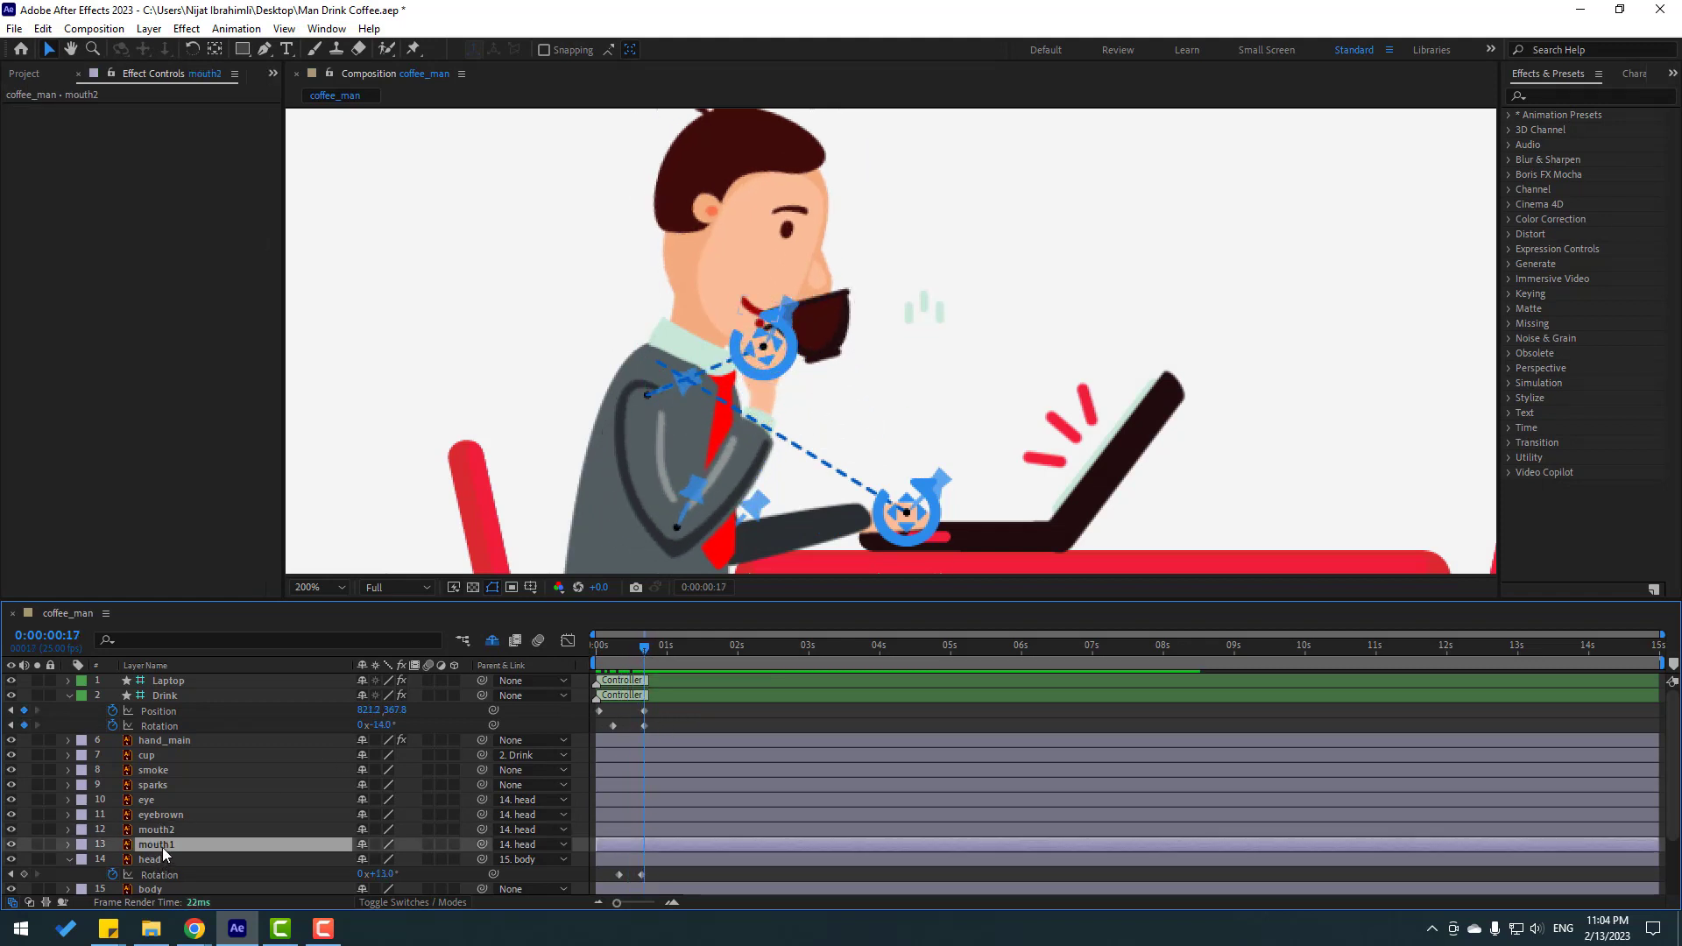
left_click_drag(623, 653, 645, 655)
left_click(43, 28)
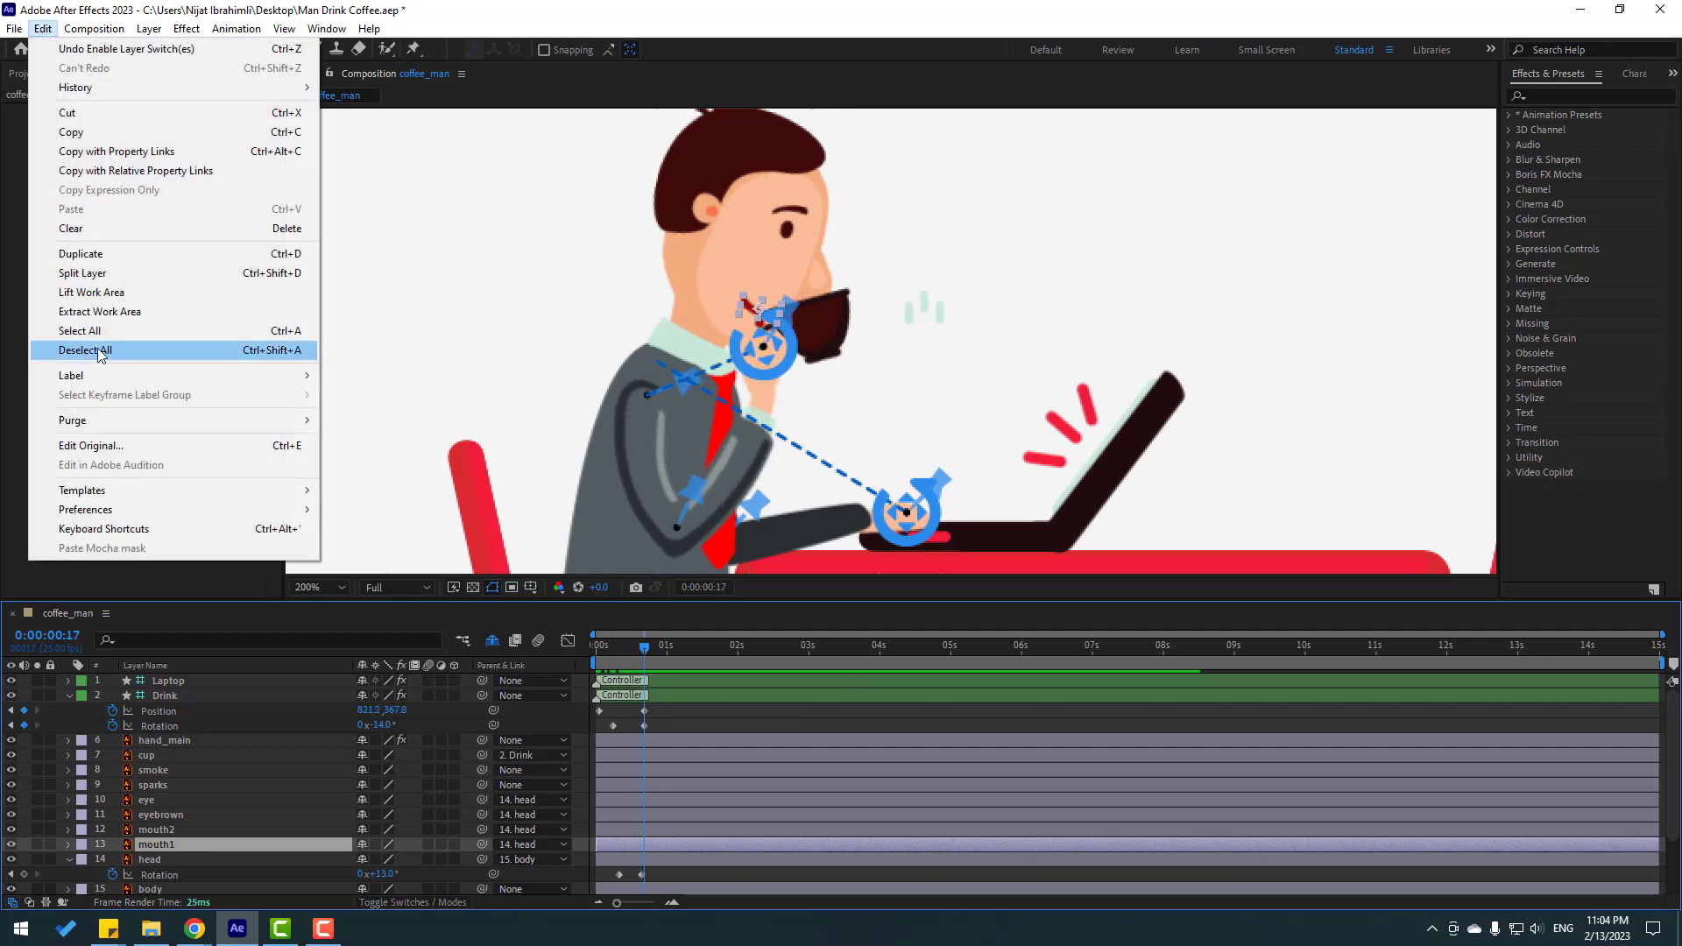
left_click(94, 276)
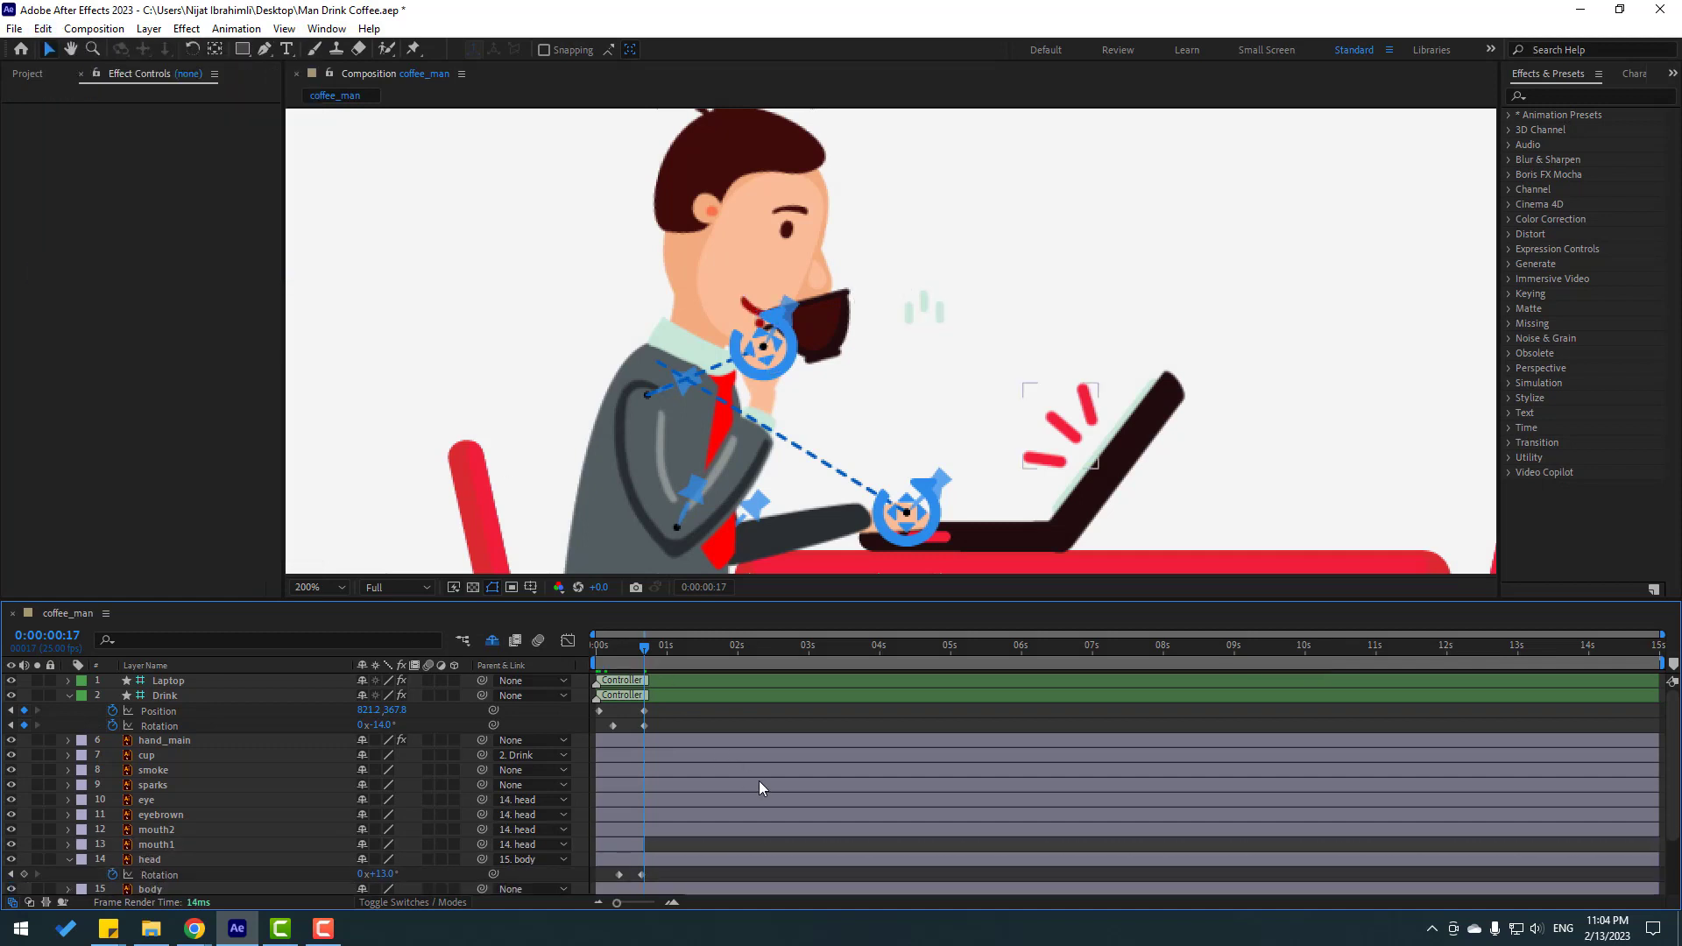
Shift the mouth2 layer to start at 0:00:00:17 and hide the Laptop and Drink controllers
left_click(176, 832)
left_click_drag(657, 830, 697, 830)
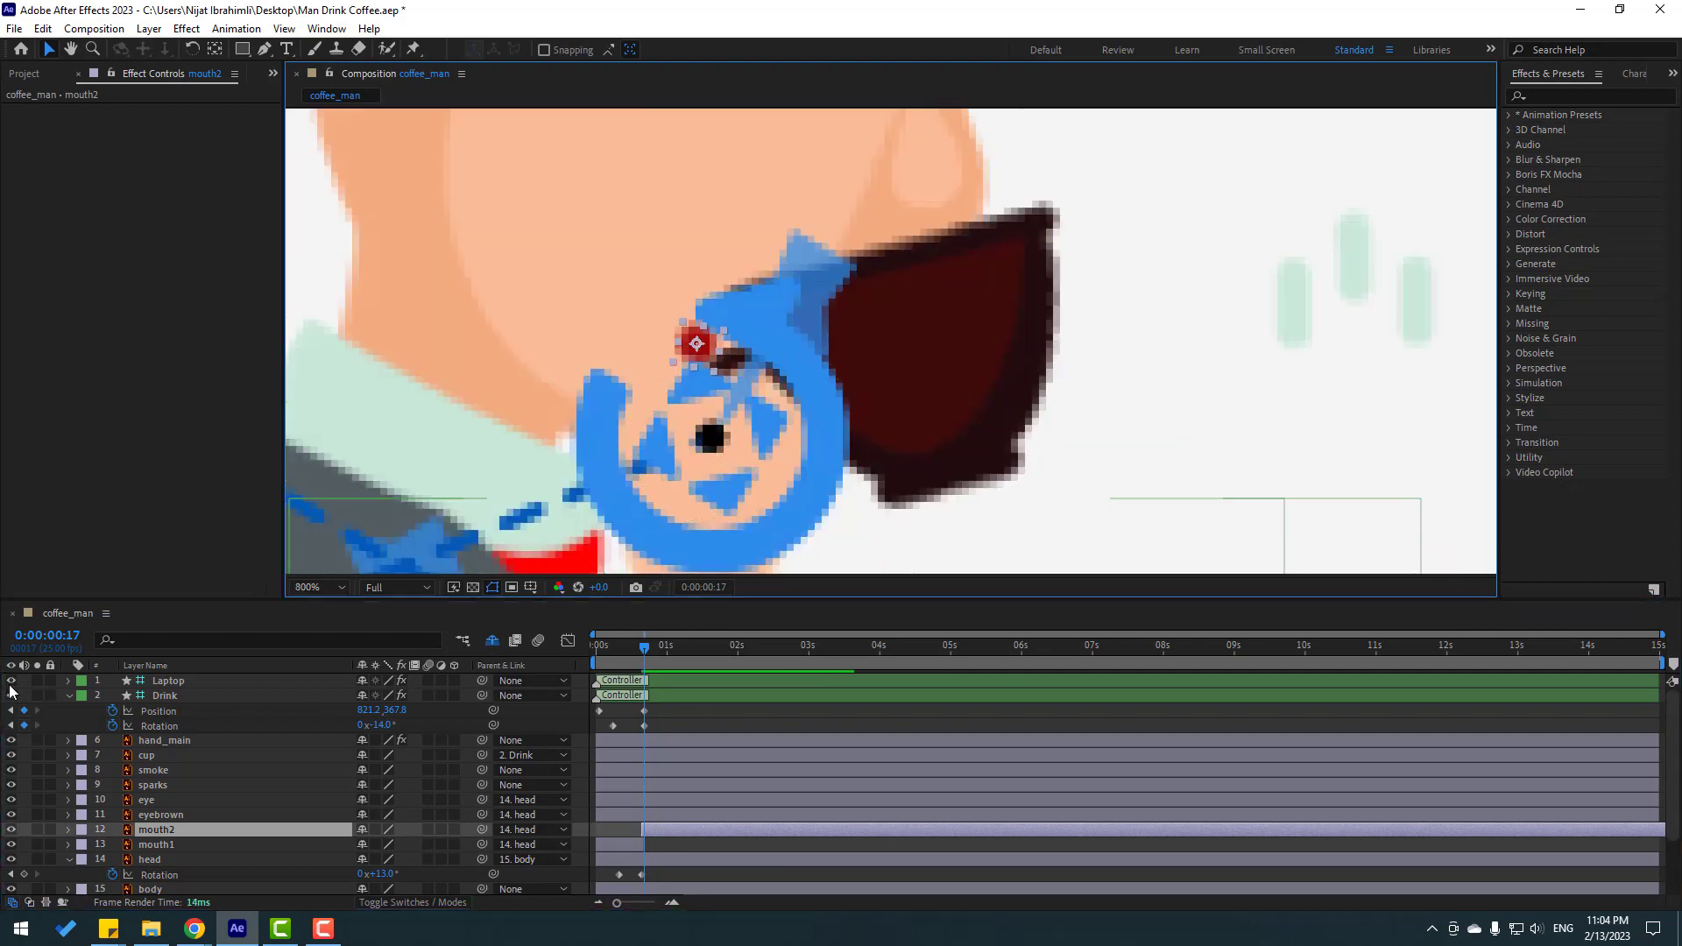
left_click_drag(12, 691, 11, 681)
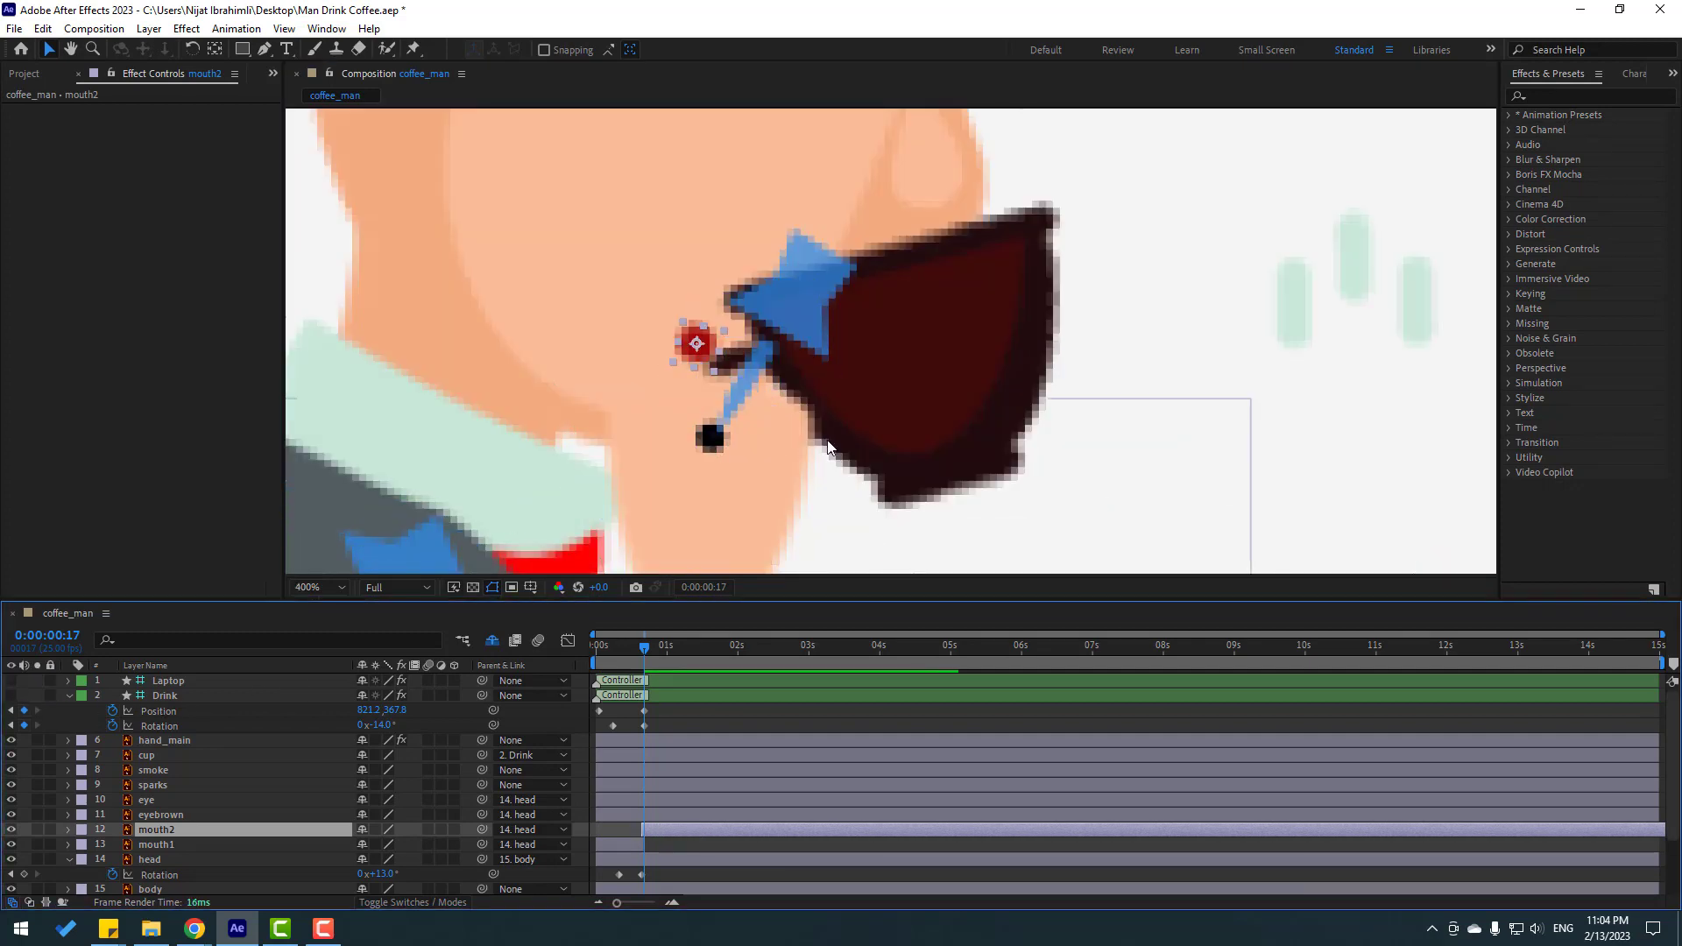
scroll(827, 444, "down", 4)
scroll(817, 465, "up", 4)
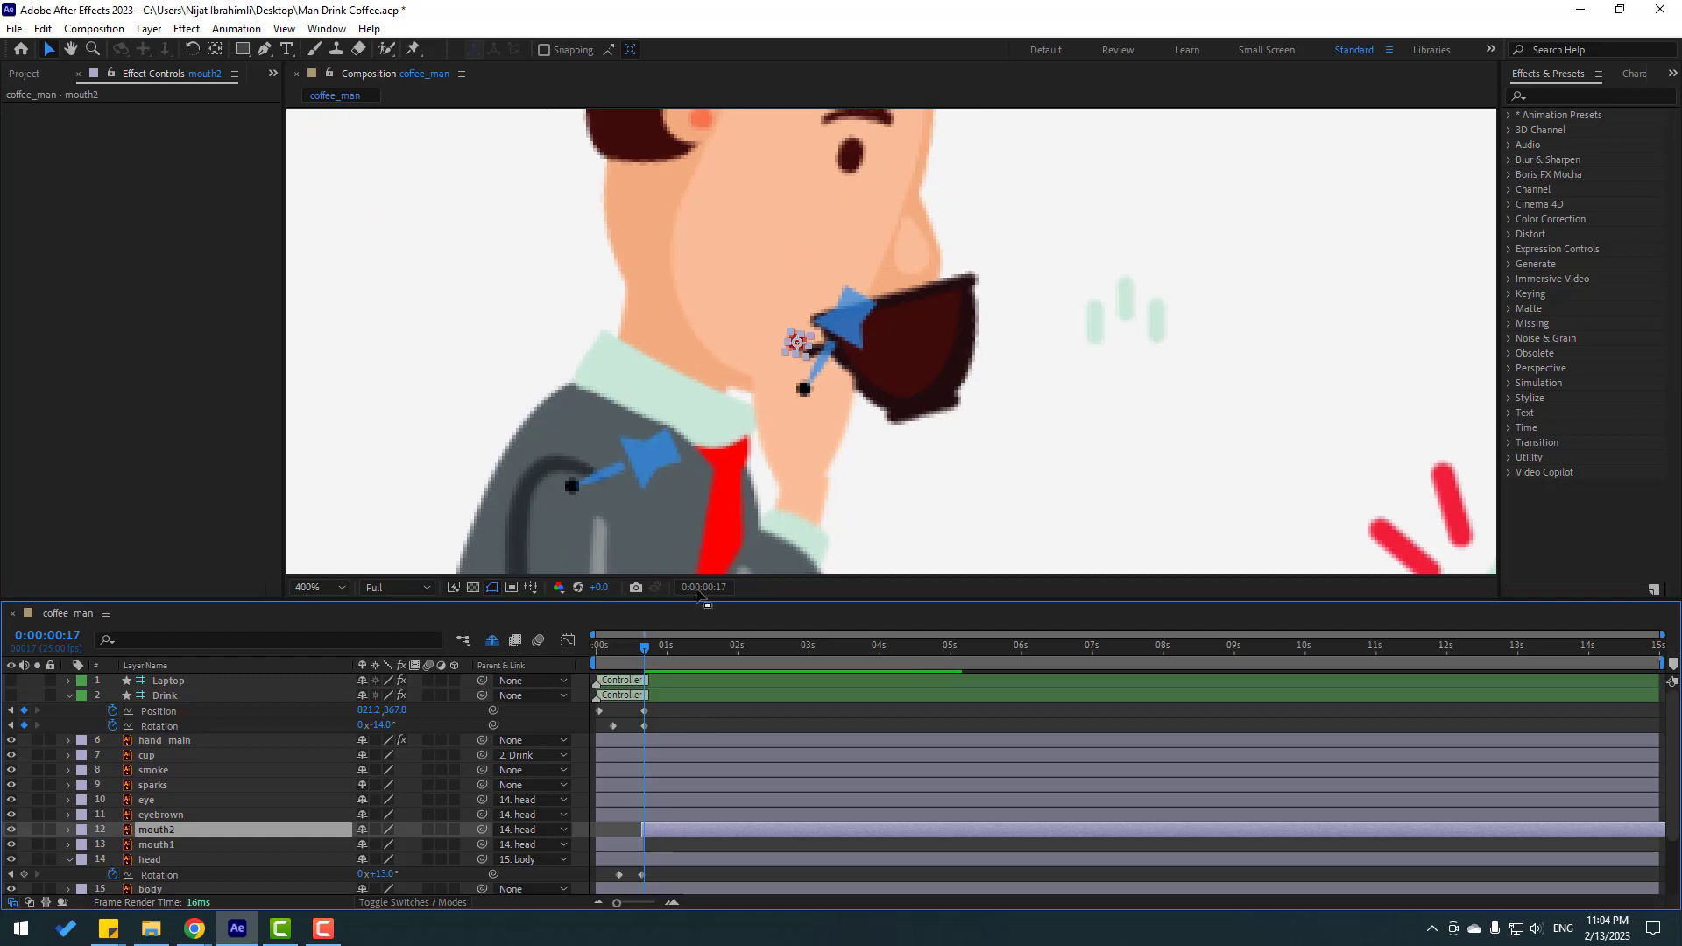
Enlarge the mouth2 layer by setting its Scale to 220%
scroll(752, 454, "down", 2)
scroll(751, 450, "down", 2)
scroll(752, 450, "up", 4)
key("s")
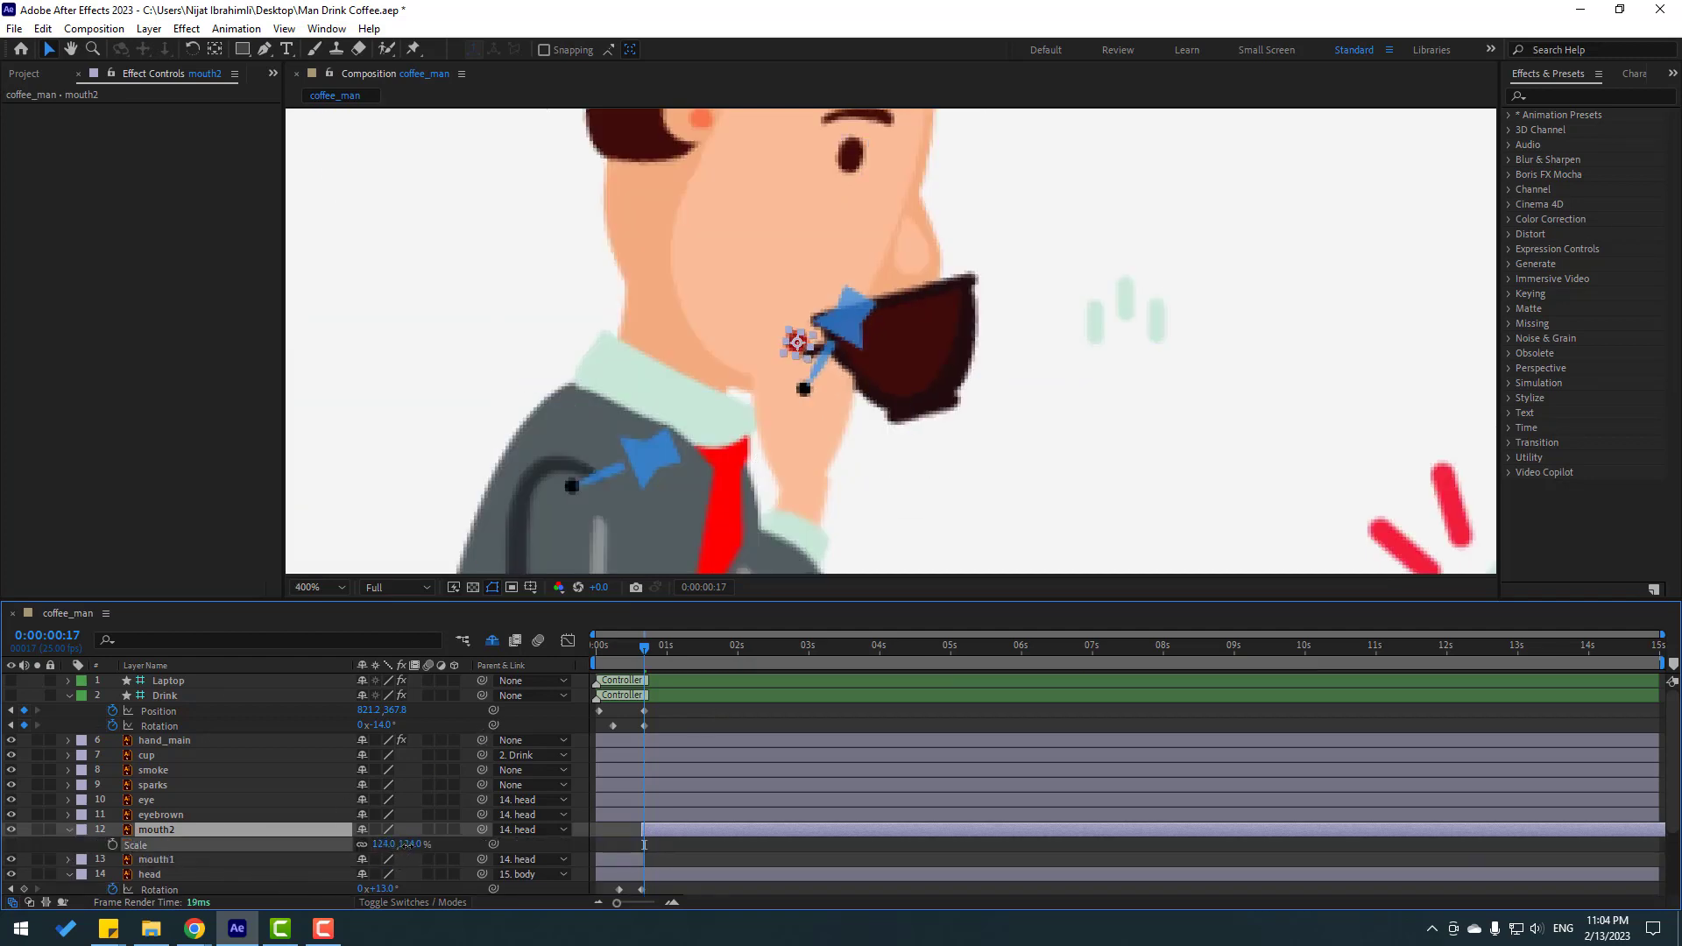
left_click_drag(409, 844, 493, 844)
left_click(760, 348)
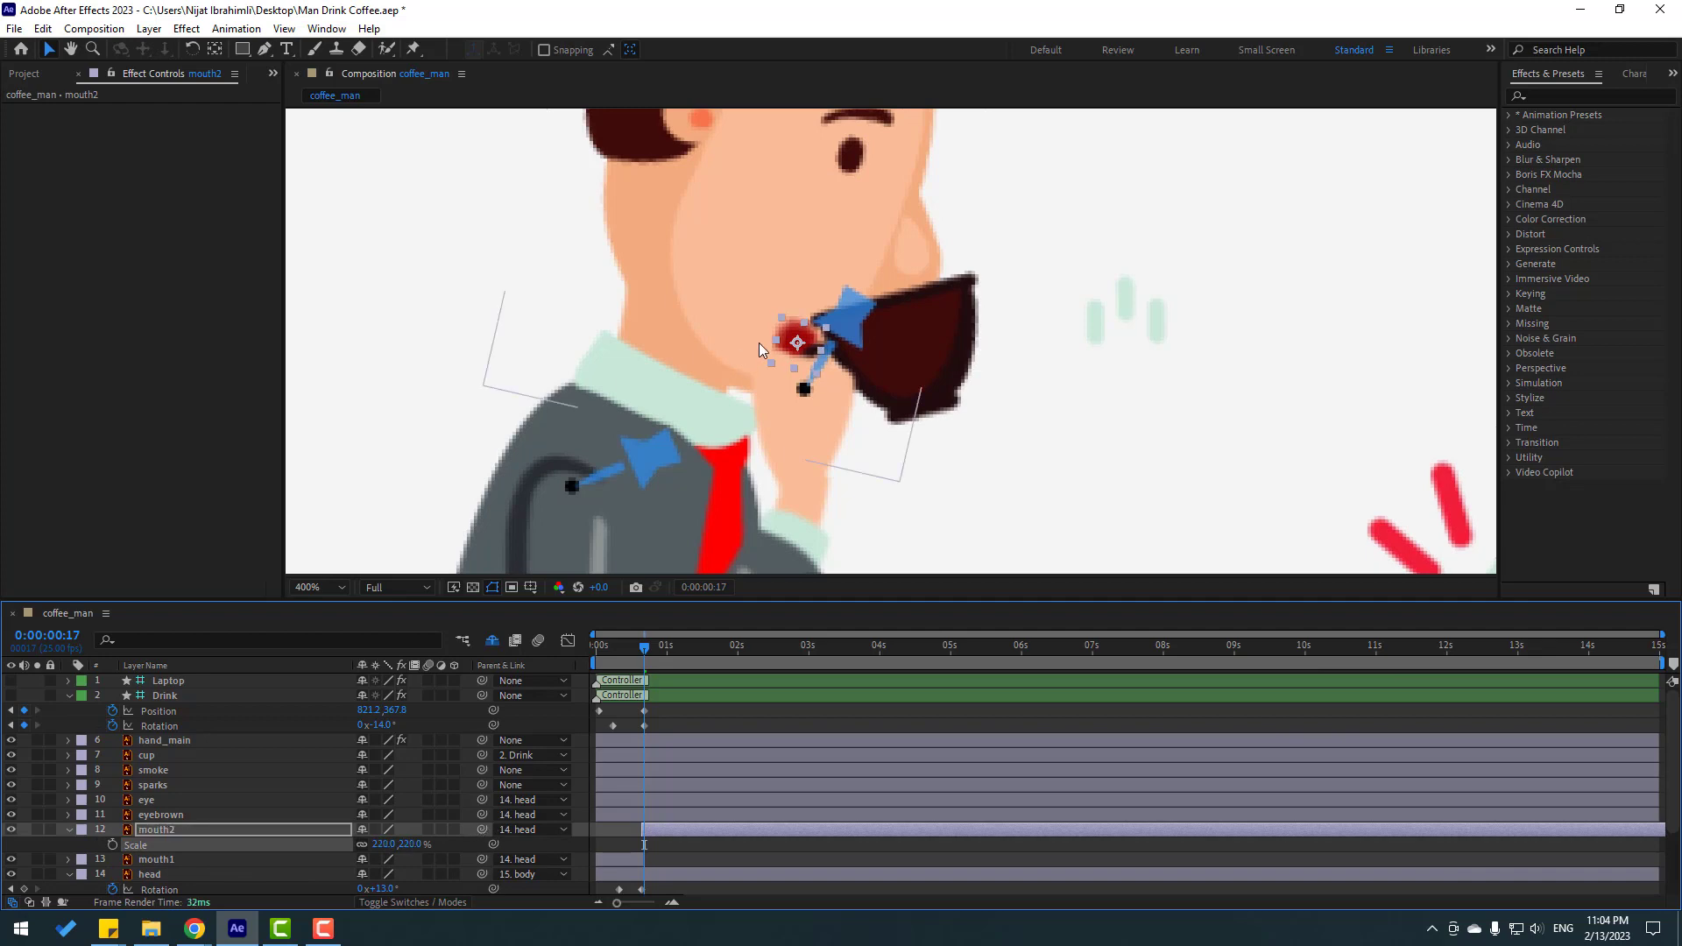
Move the mouth2 layer up beside the cup's rim at 0:00:00:18 and preview the mouth swap
left_click_drag(645, 649, 646, 649)
scroll(801, 297, "up", 1)
left_click_drag(722, 322, 731, 260)
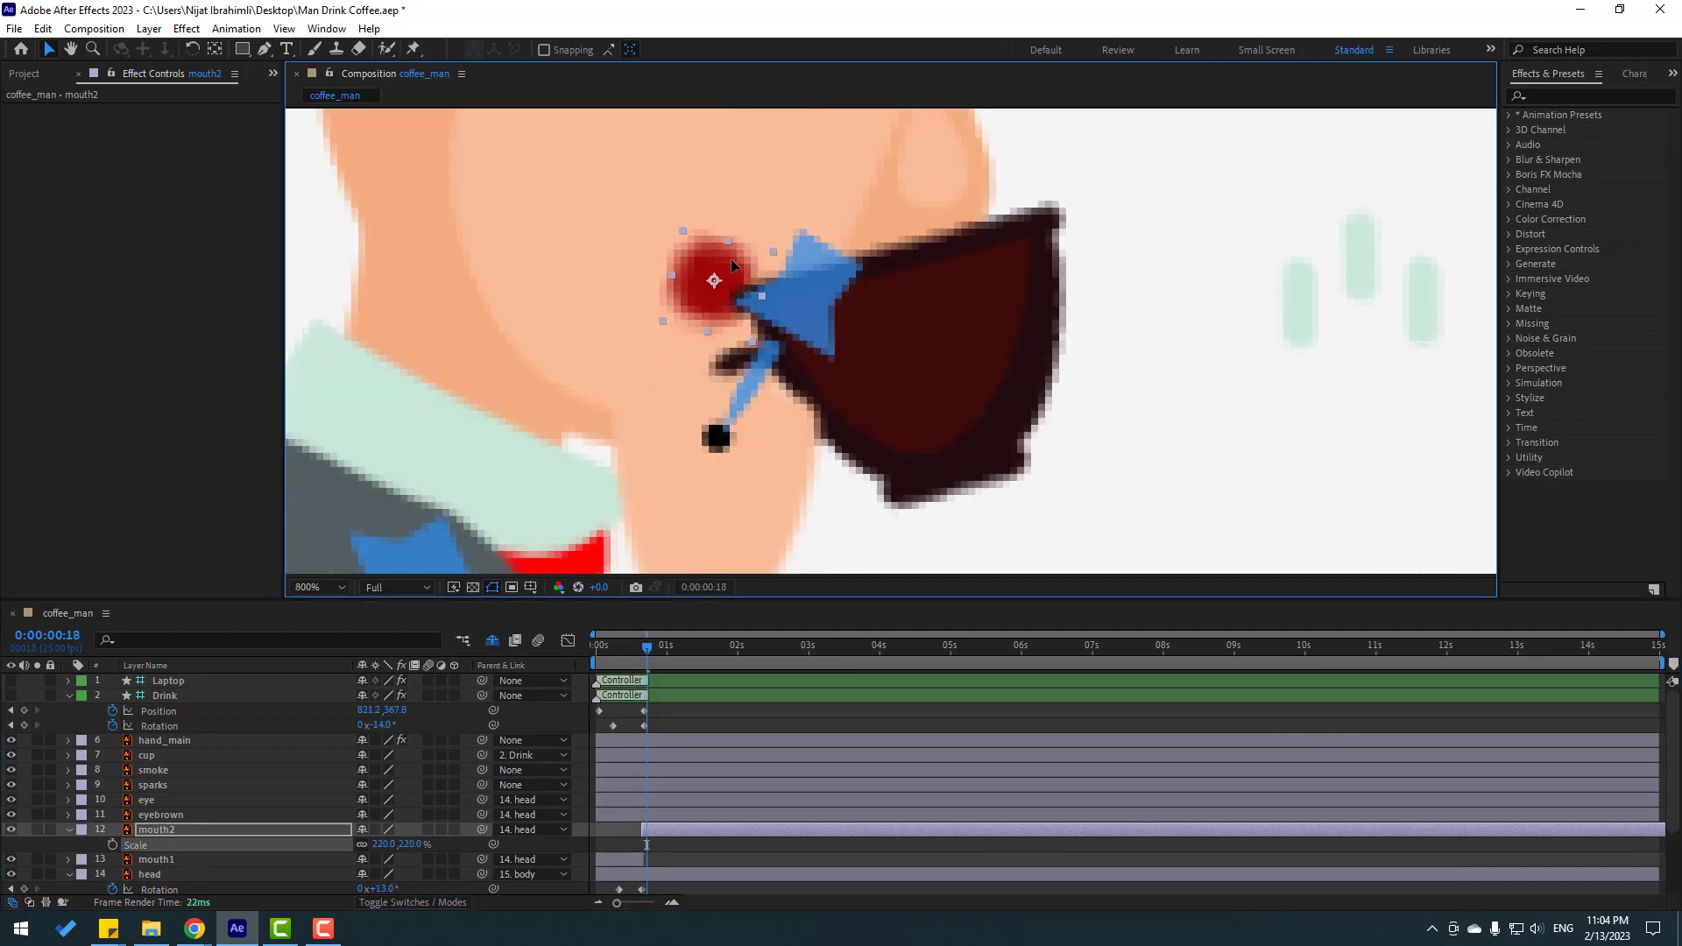
key("slash")
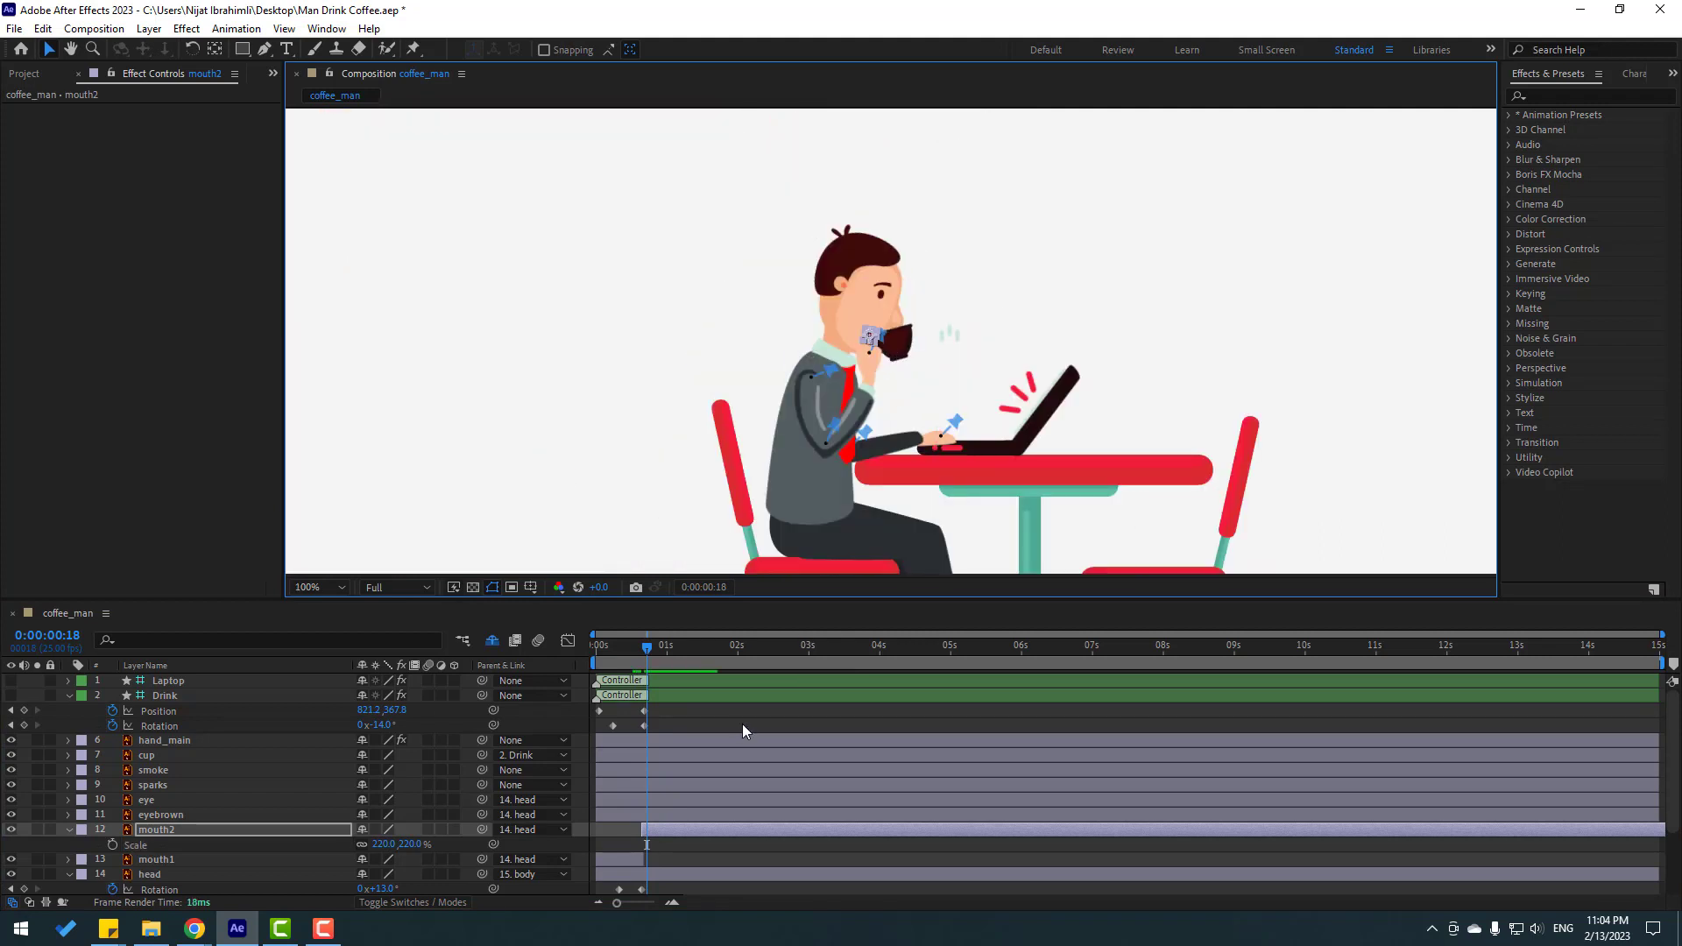
left_click(743, 727)
scroll(686, 433, "up", 1)
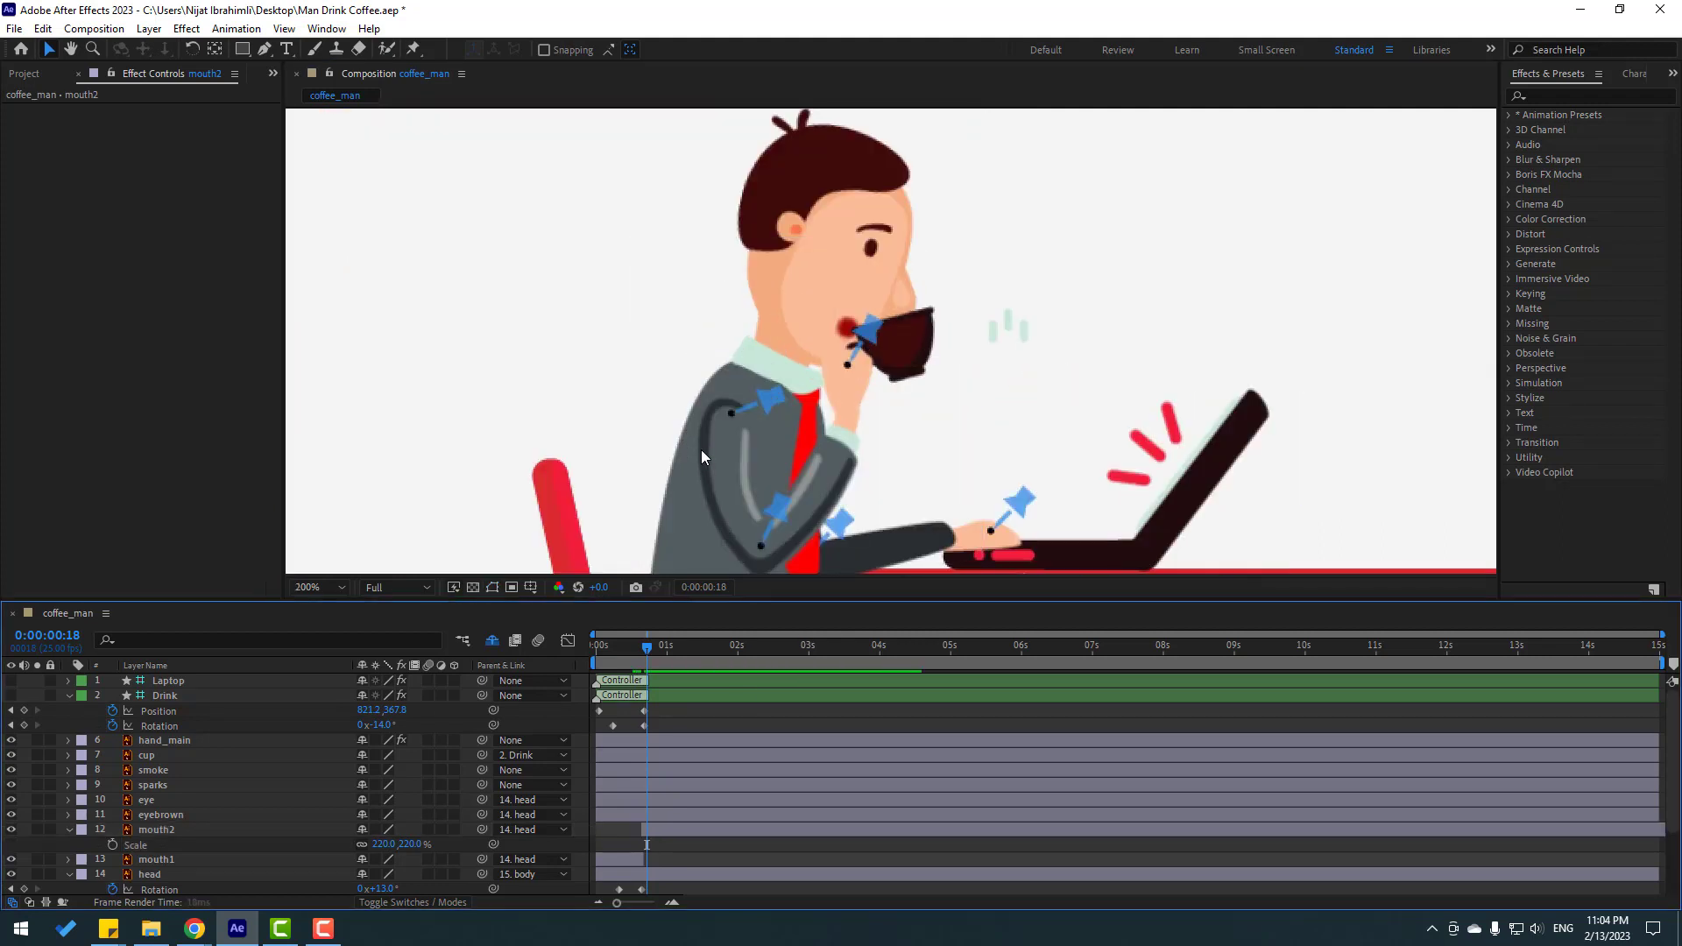
key("space")
key("space")
key("slash")
key("space")
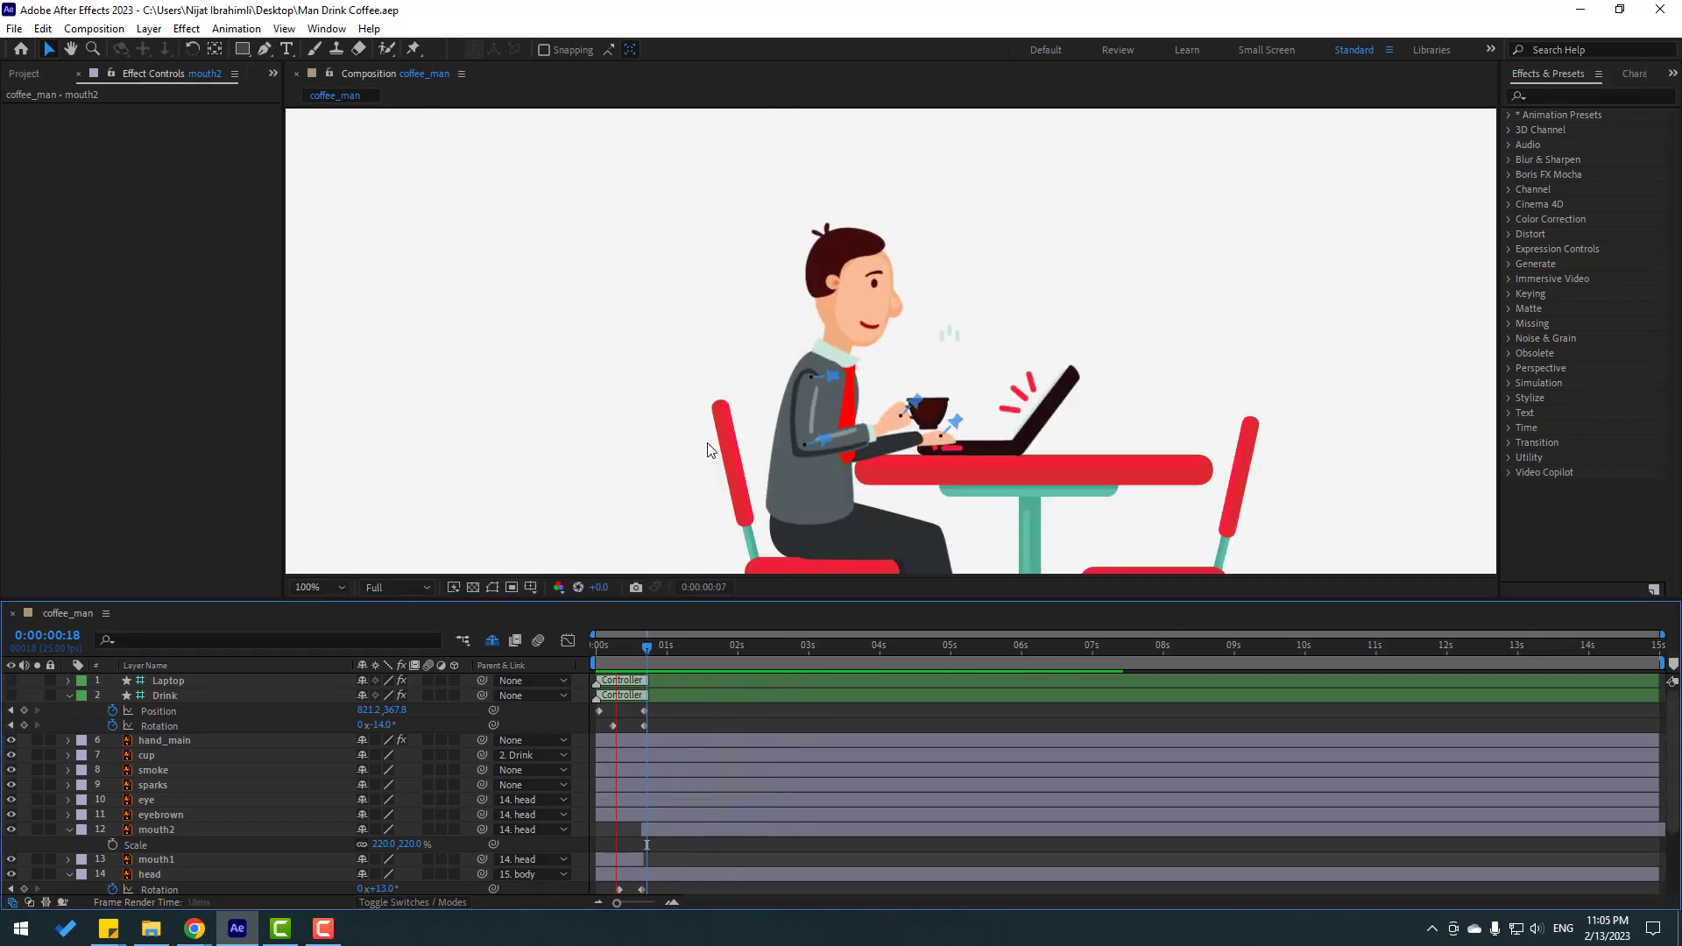
Keyframe the head's Rotation at 13° at 0:00:00:17 and set it to 1° at 0:00:01:03
left_click_drag(616, 650, 646, 650)
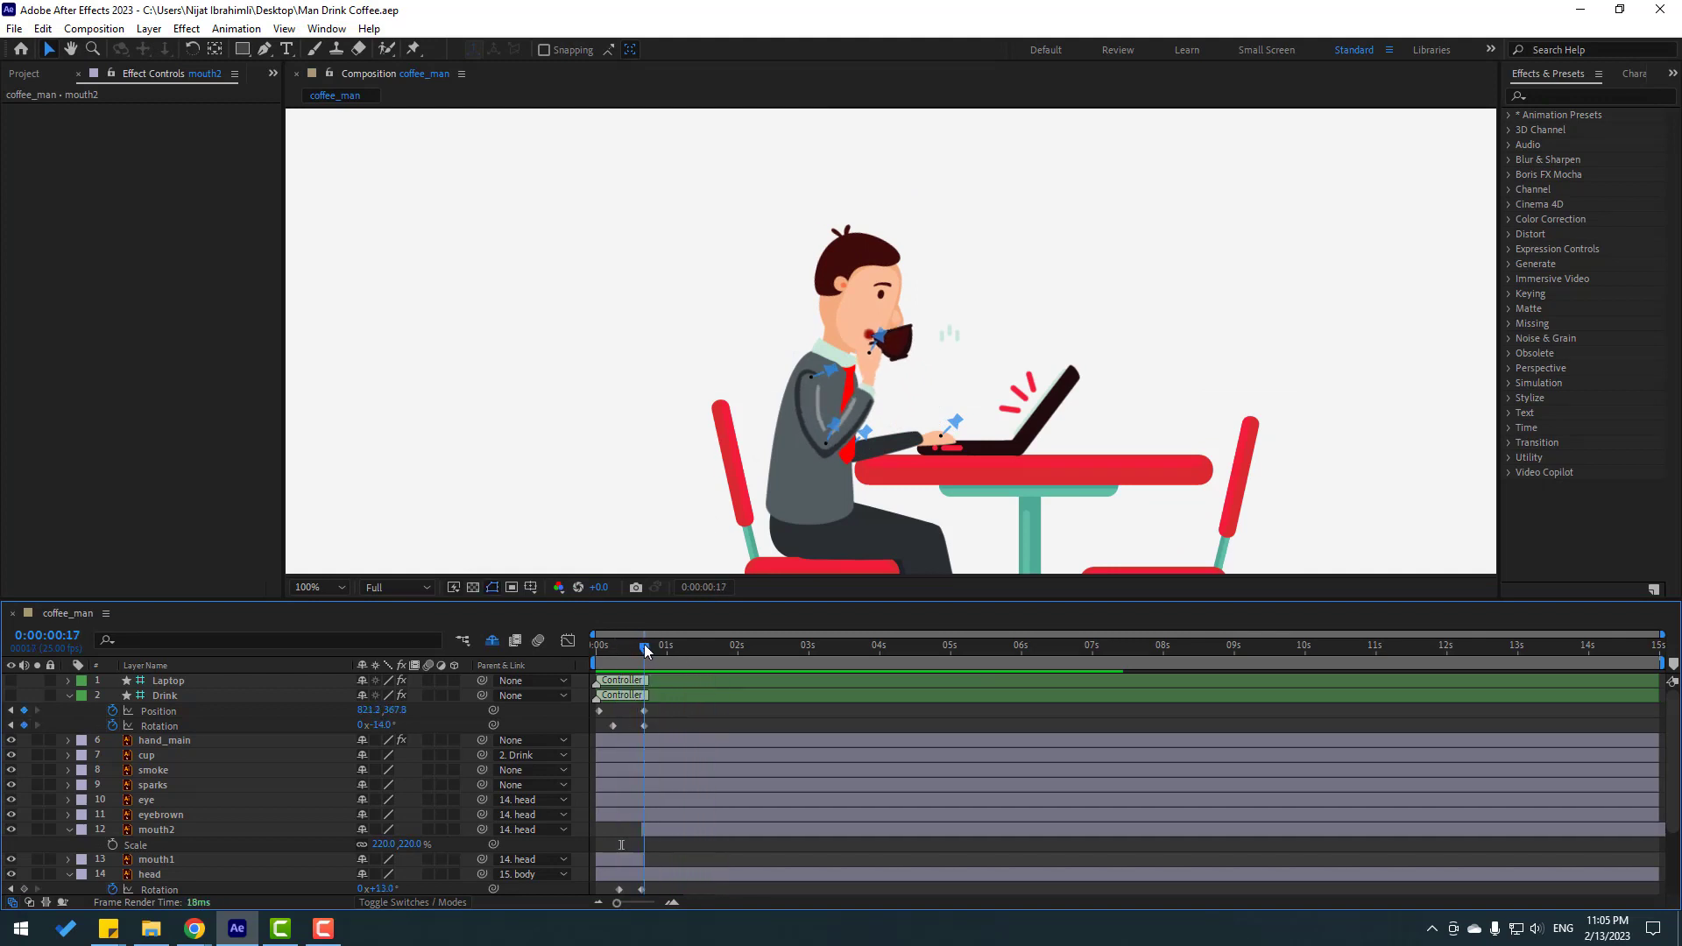
scroll(186, 850, "down", 3)
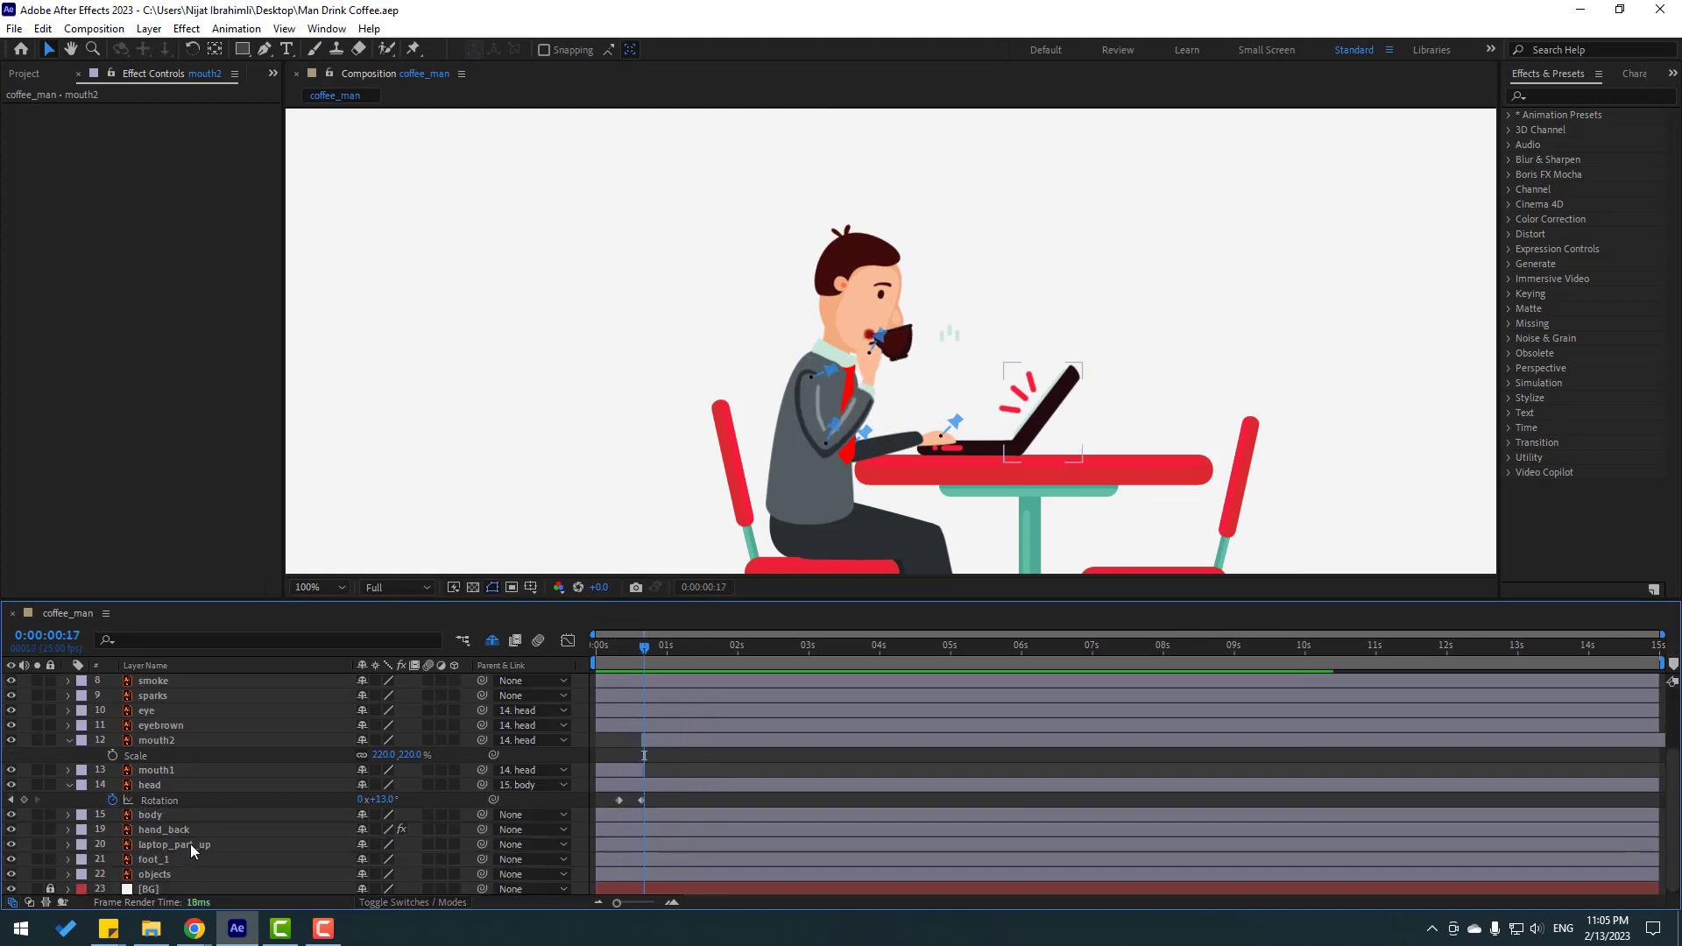
left_click(24, 800)
left_click_drag(655, 653, 676, 651)
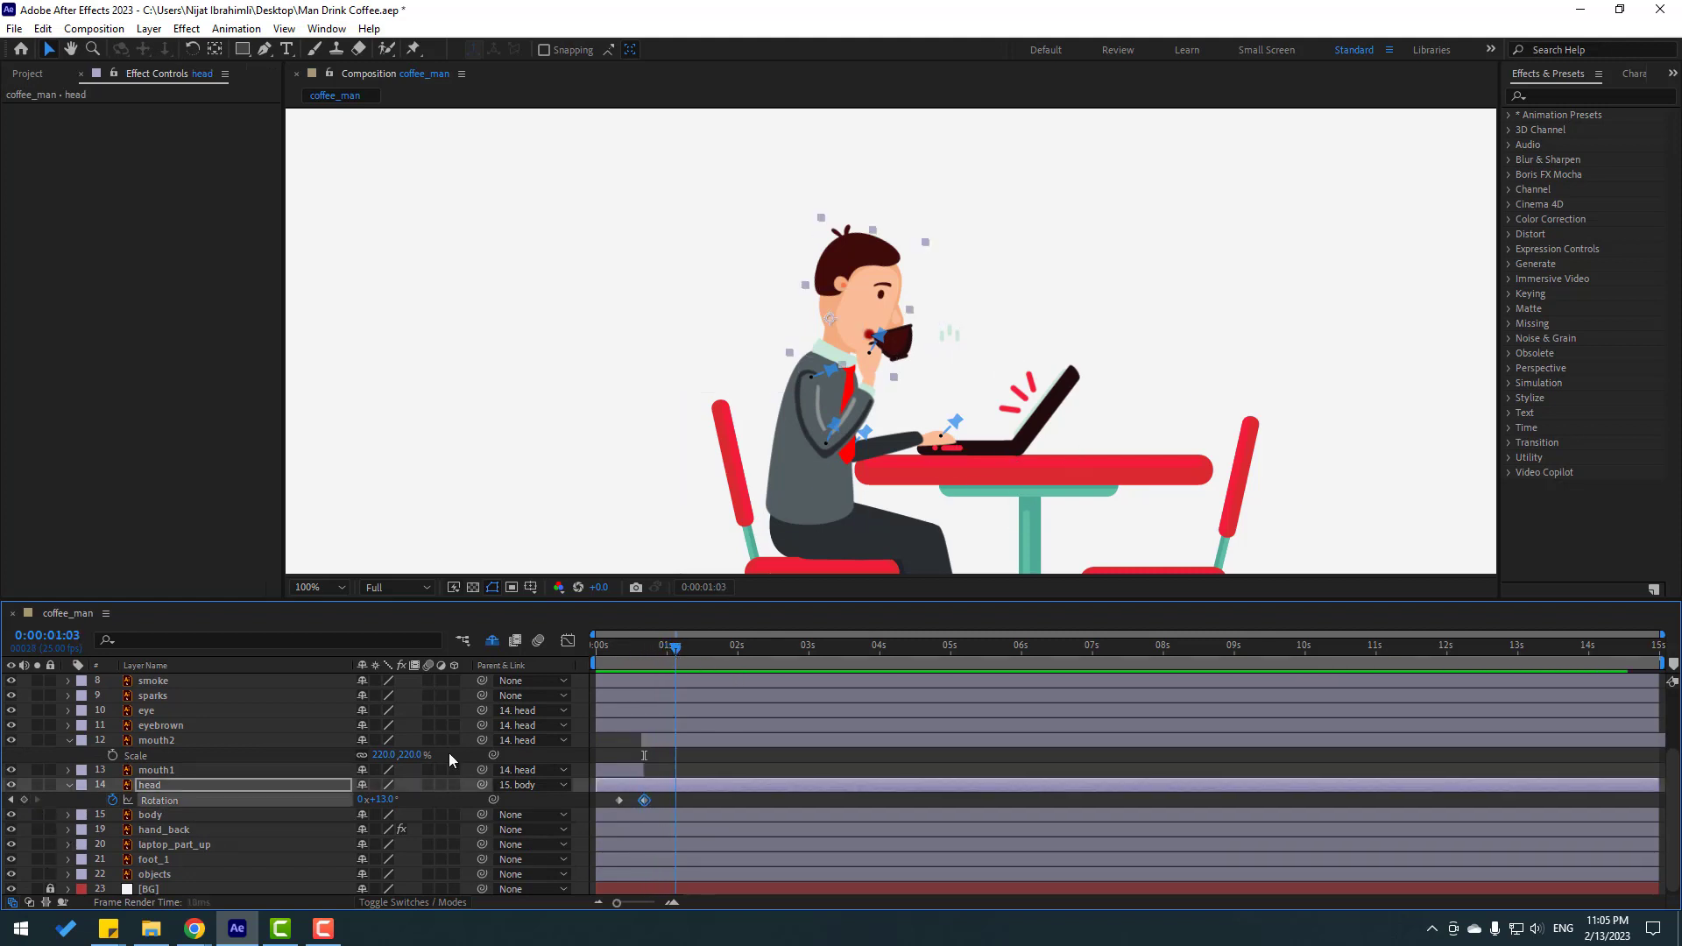
left_click_drag(379, 800, 374, 800)
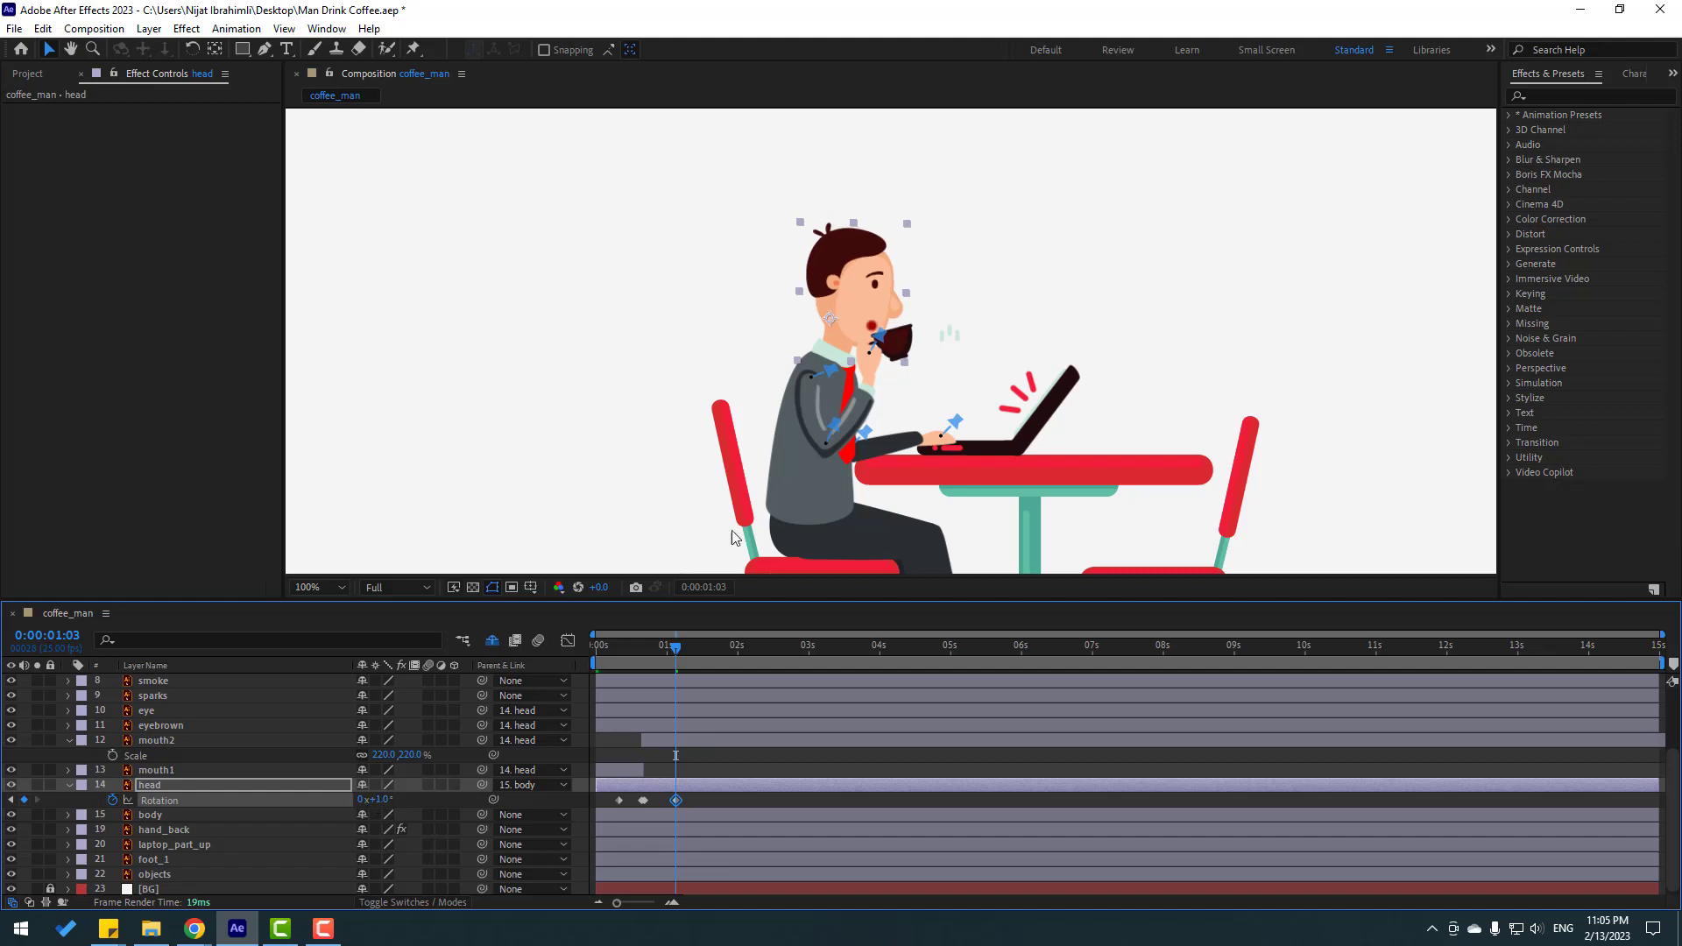
Show the Drink controller, set its Position to about 826.2, 355.8 and Rotation to -25° at 0:00:01:03, and preview the motion
scroll(977, 351, "up", 1)
scroll(688, 826, "up", 2)
left_click(659, 698)
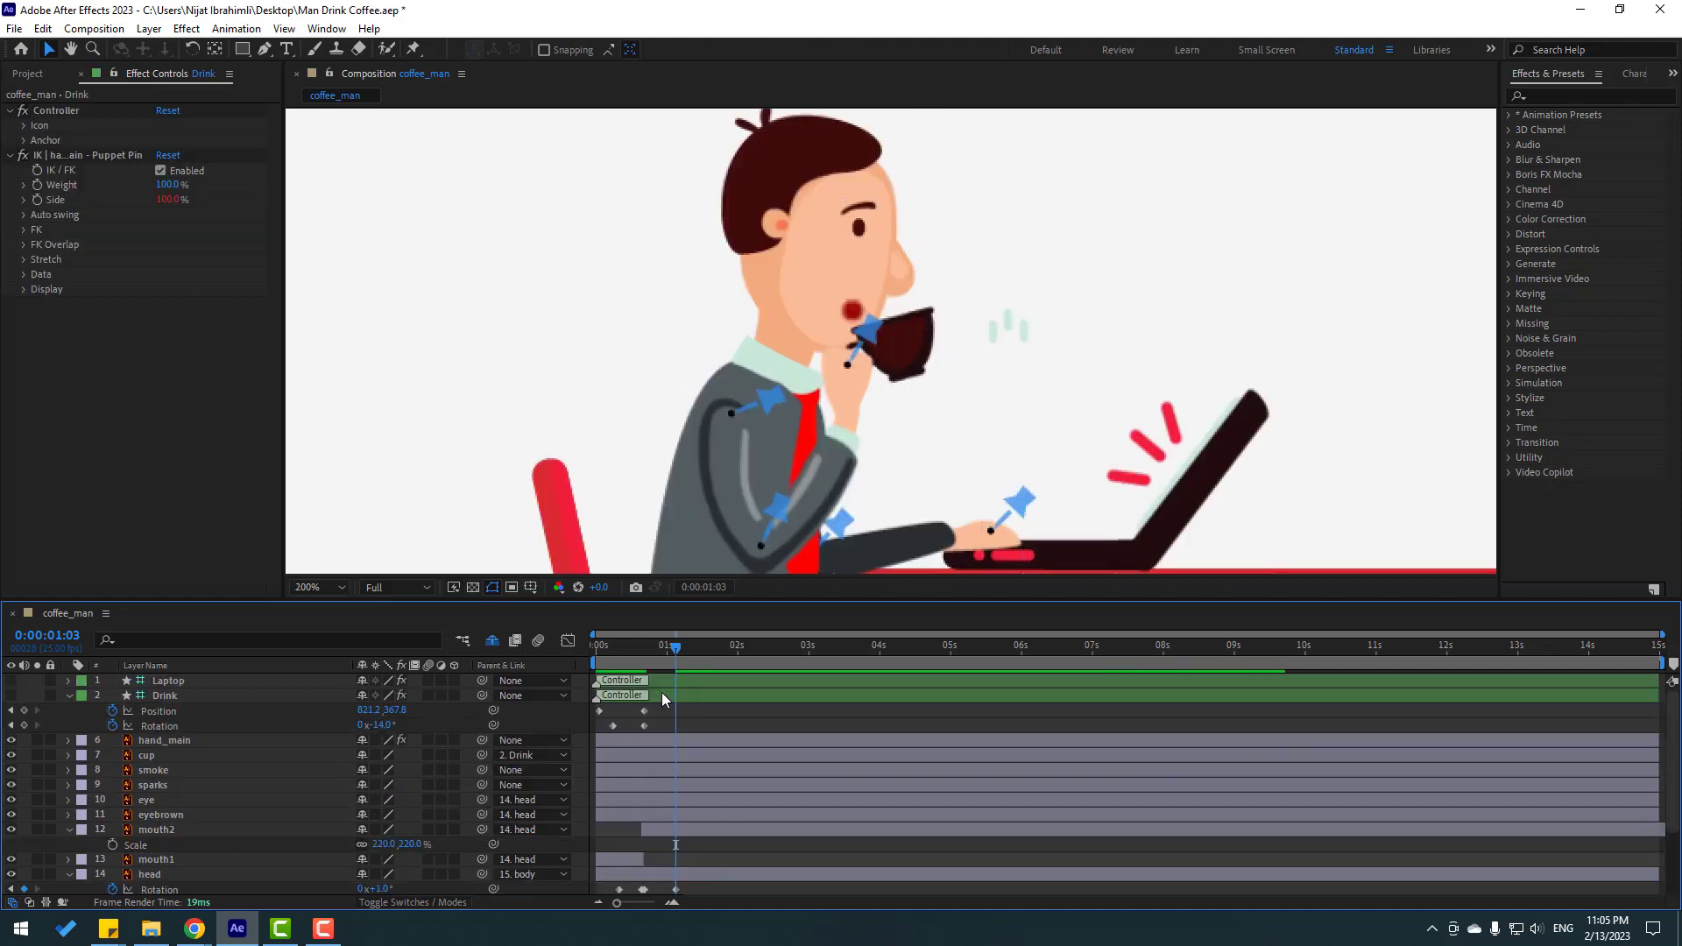
left_click(663, 698)
left_click(13, 696)
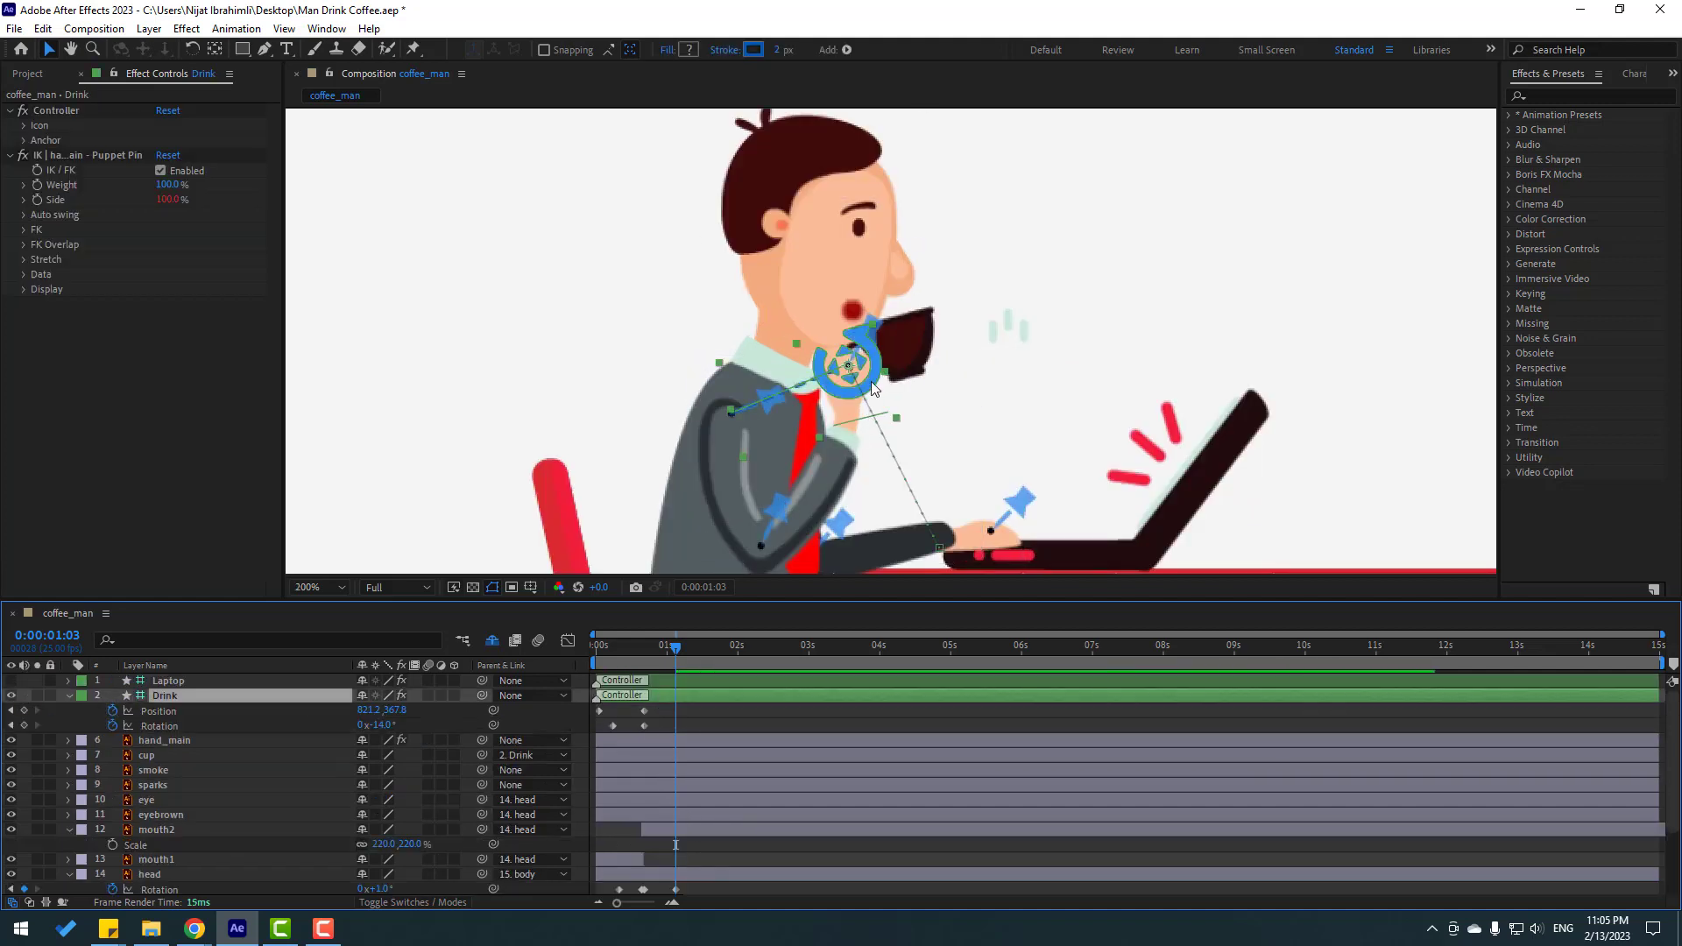
left_click_drag(872, 388, 879, 359)
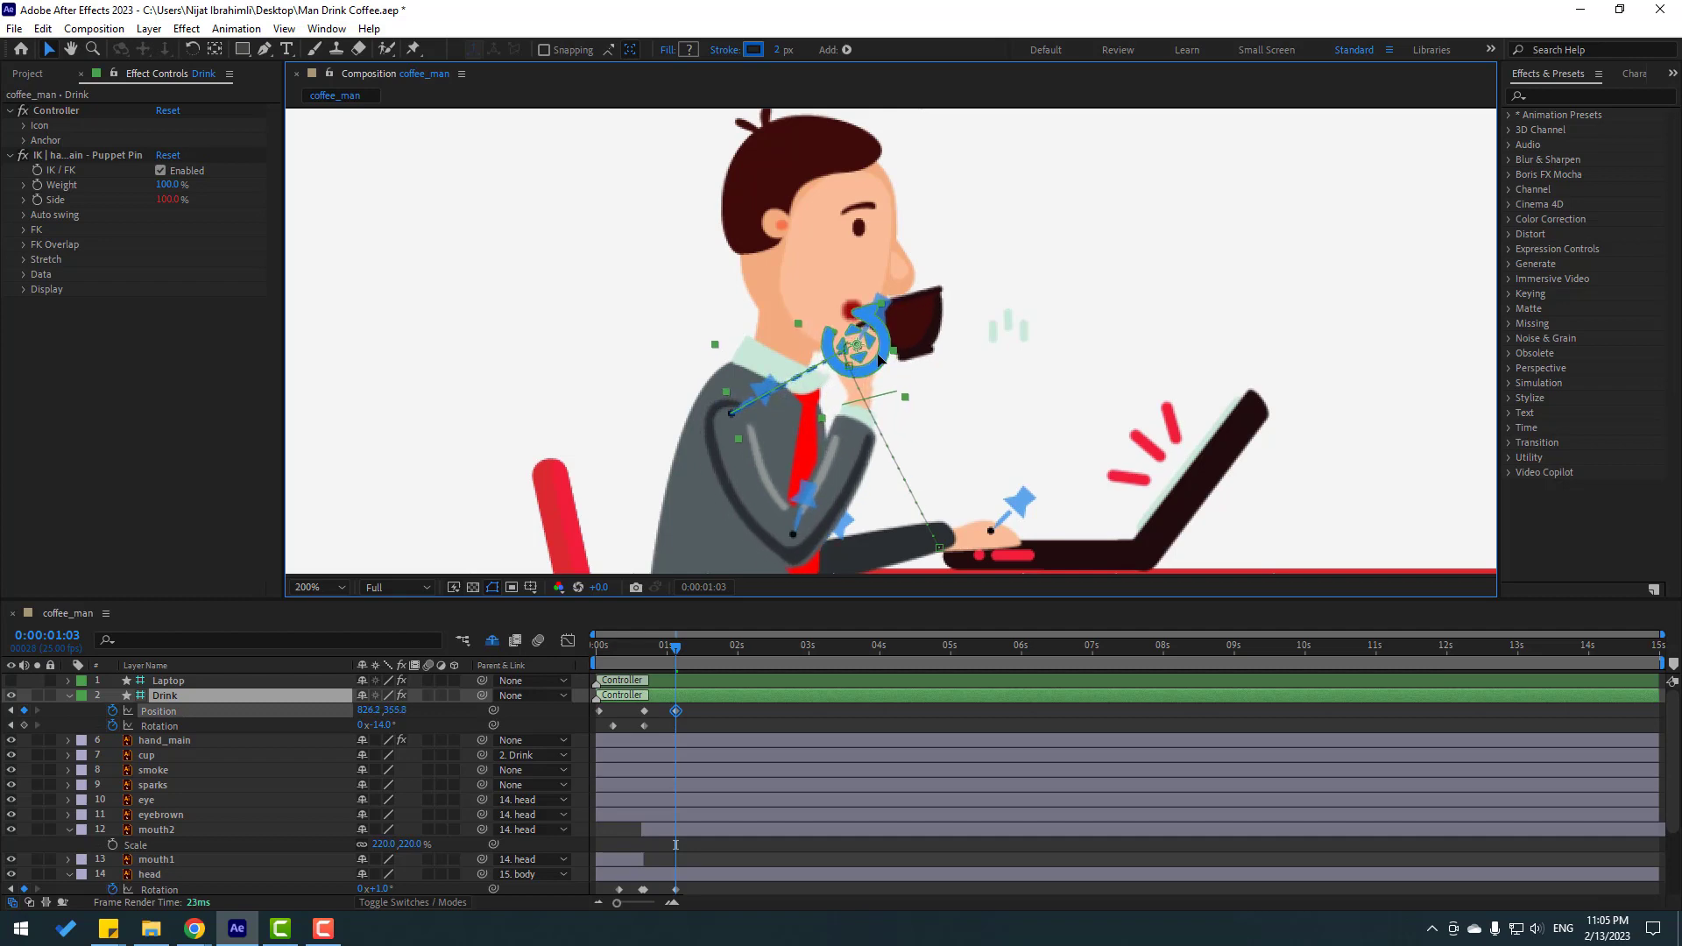
left_click_drag(384, 725, 374, 725)
left_click(734, 732)
key("space")
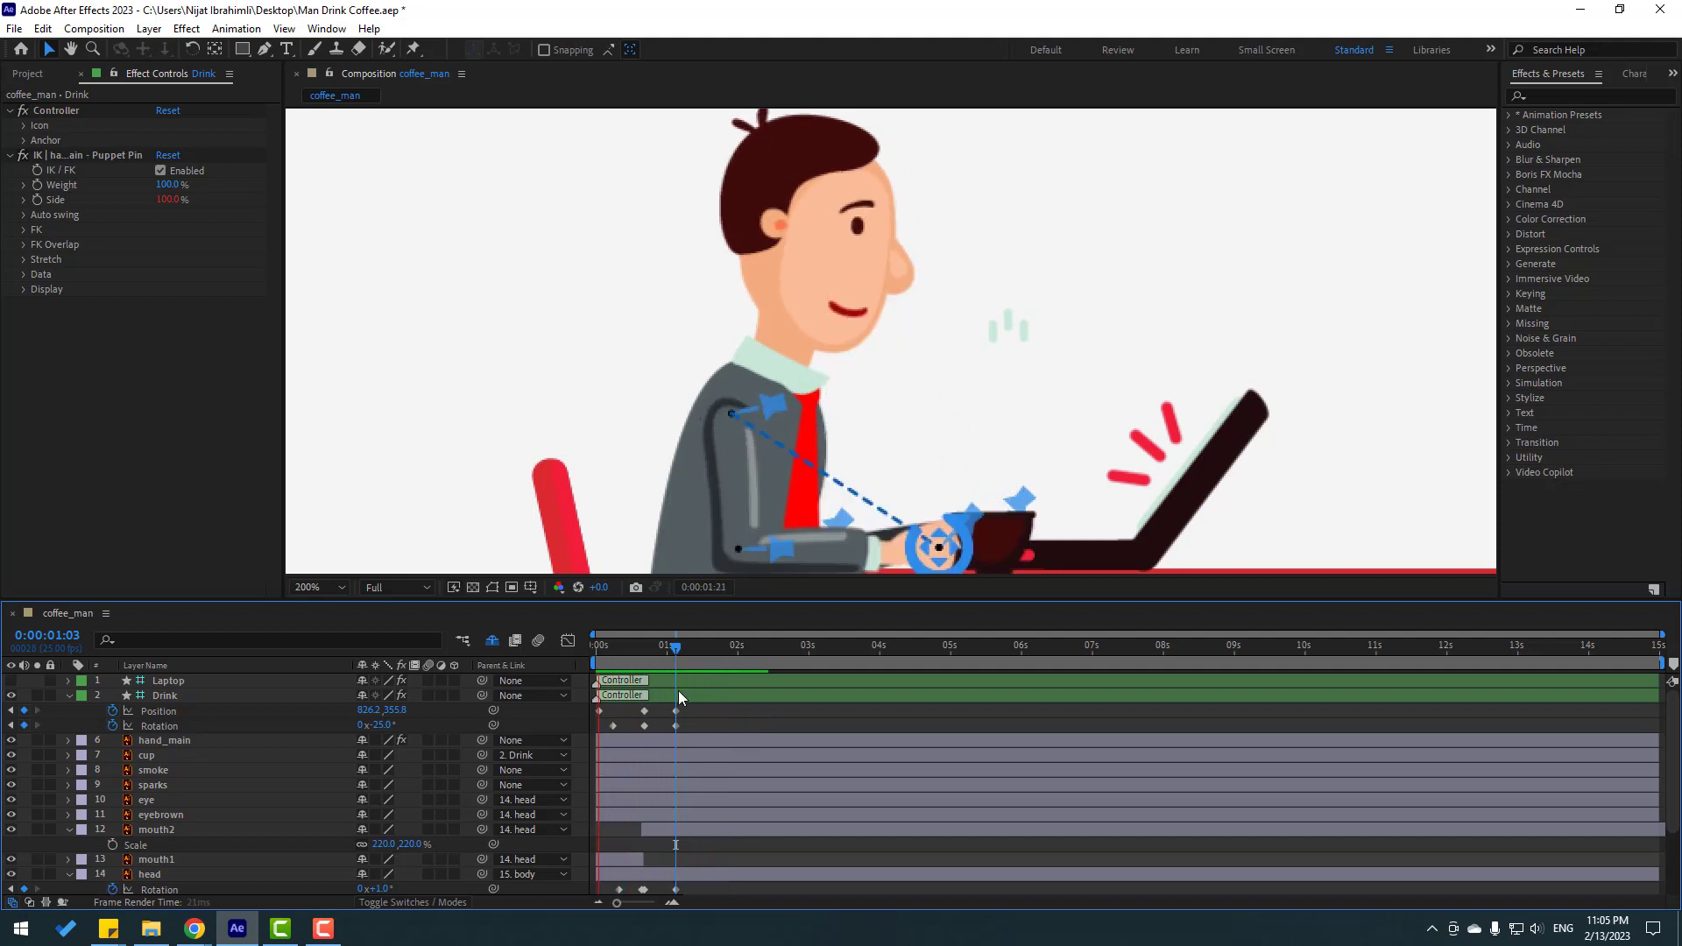
key("space")
Shift the last Drink Position and Rotation keyframes and the last head Rotation keyframe to just past the 1.5-second mark, and preview
left_click(674, 726)
scroll(675, 846, "down", 2)
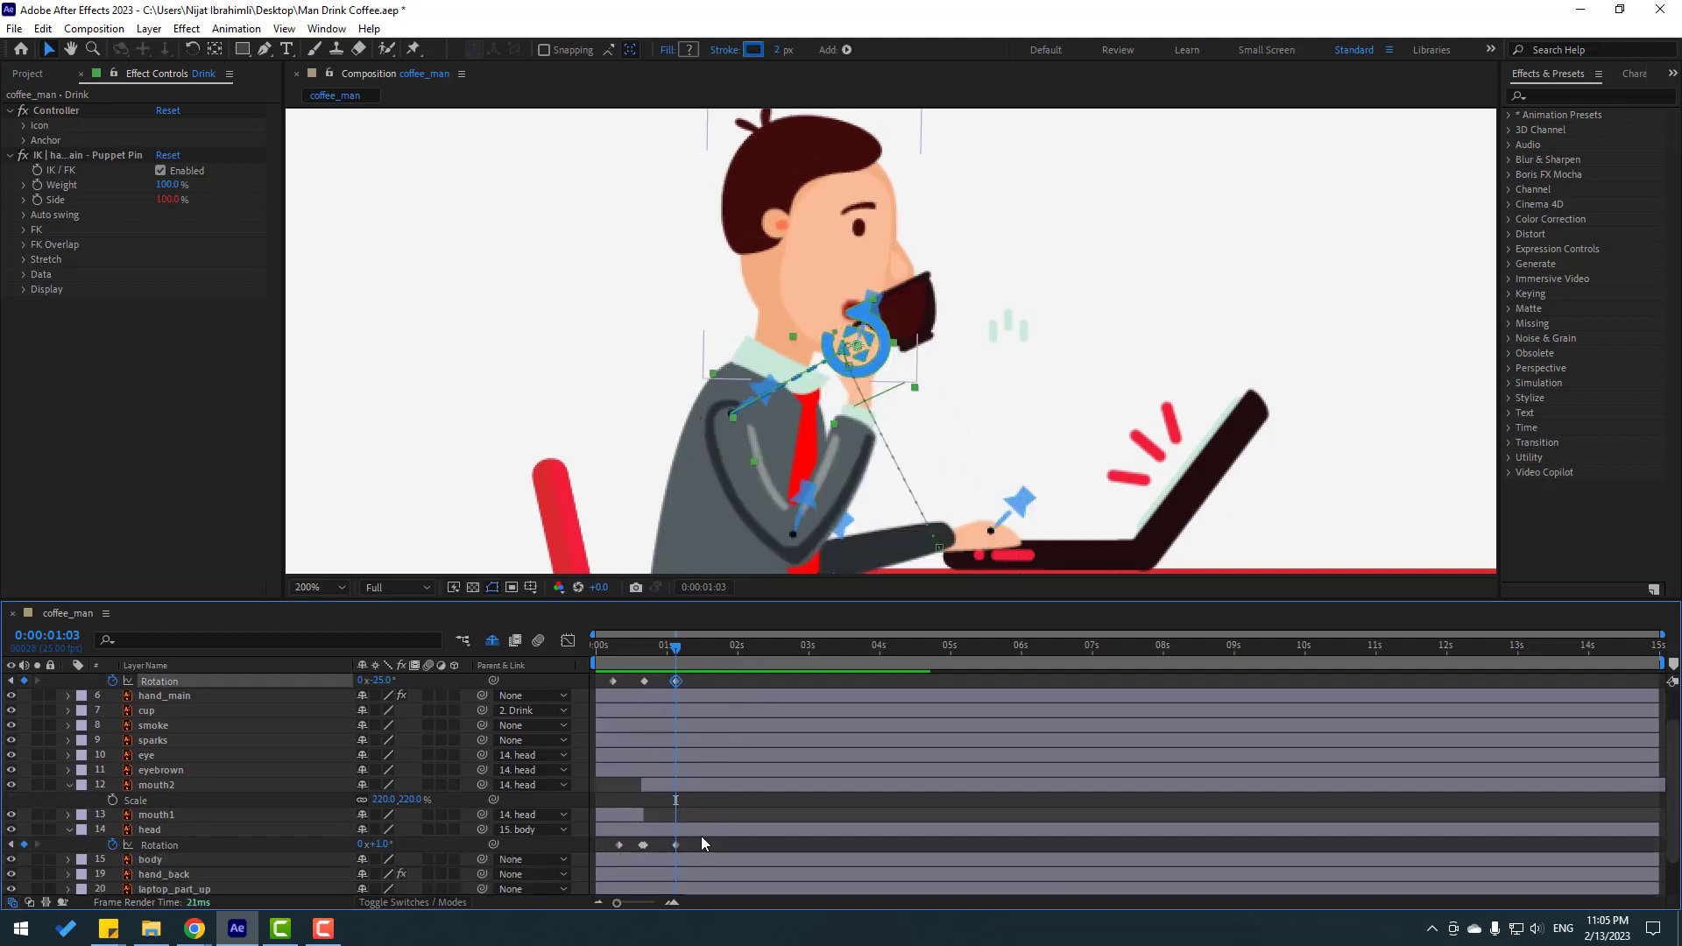
left_click(675, 846)
left_click_drag(682, 845, 712, 845)
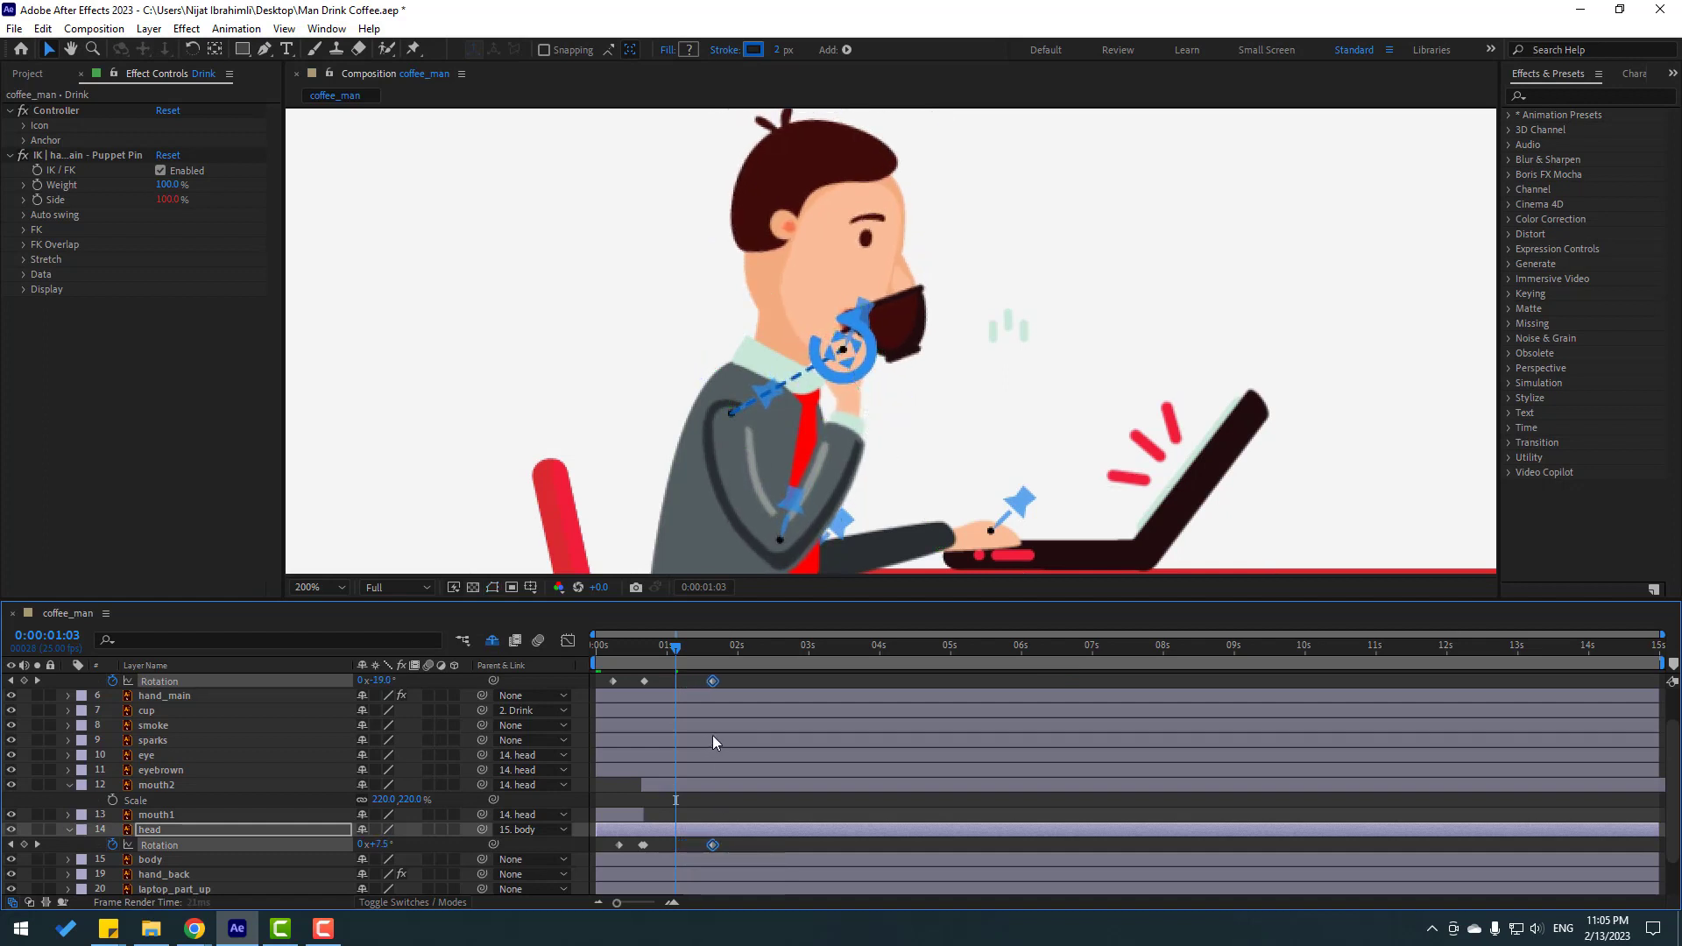
key("space")
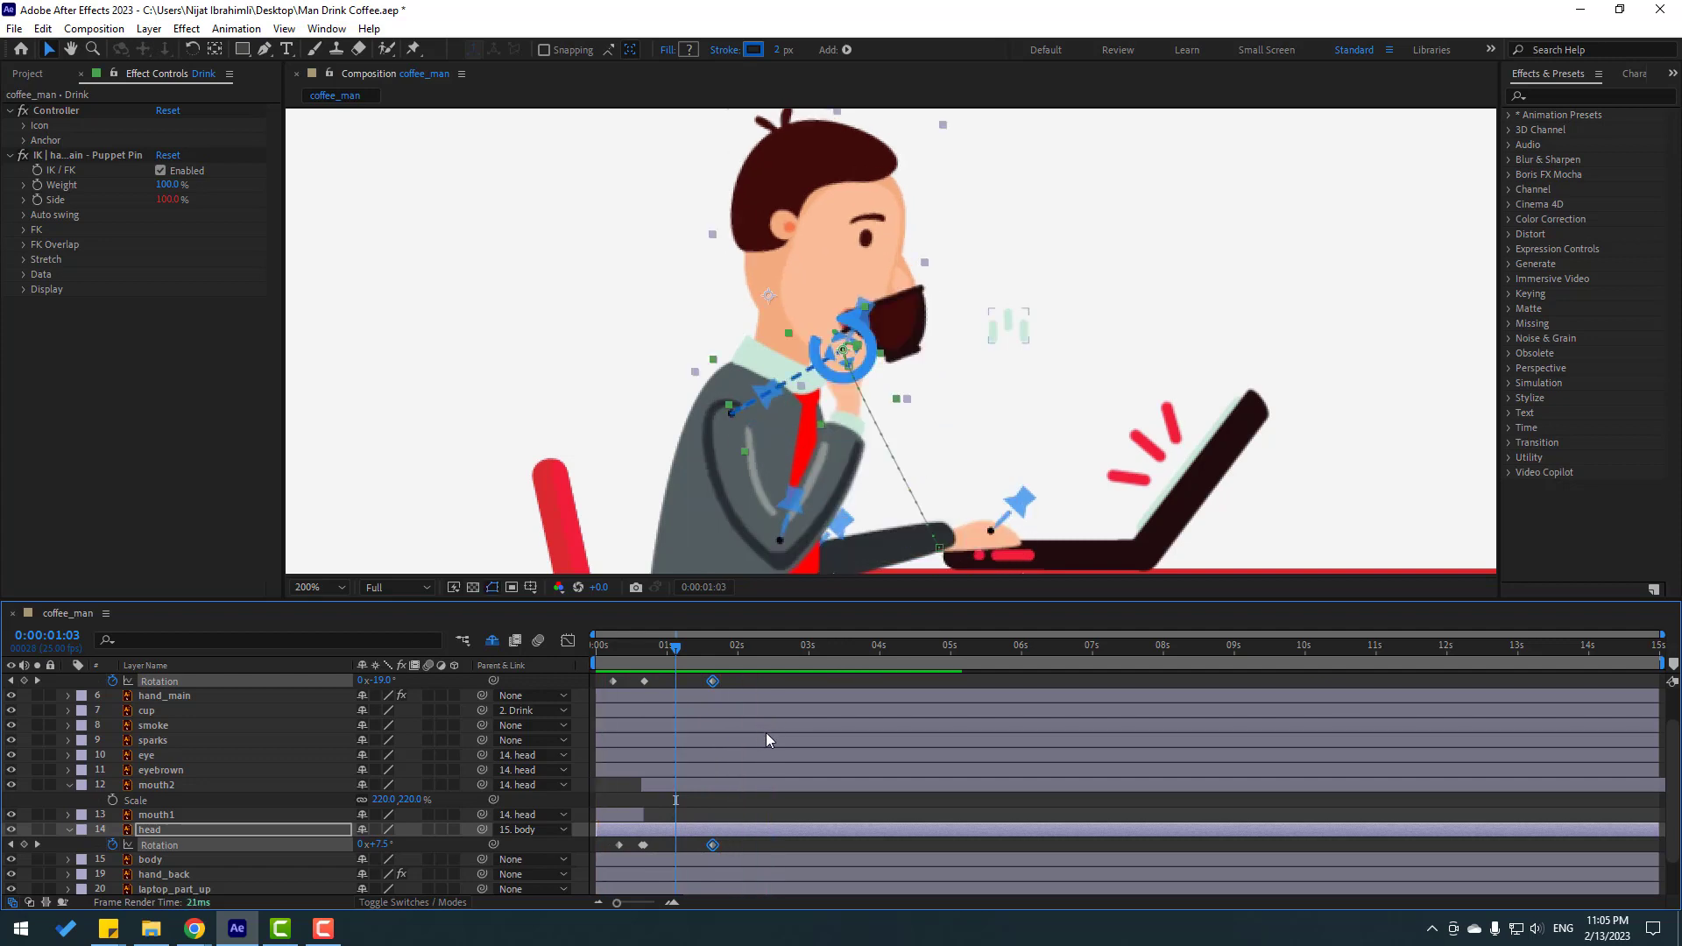
At 0:00:01:03, move the Drink controller away from the face to Position about 824.4, 361.1
scroll(824, 438, "up", 1)
left_click(658, 648)
left_click_drag(640, 653, 676, 653)
scroll(684, 708, "up", 1)
left_click(684, 708)
left_click(686, 708)
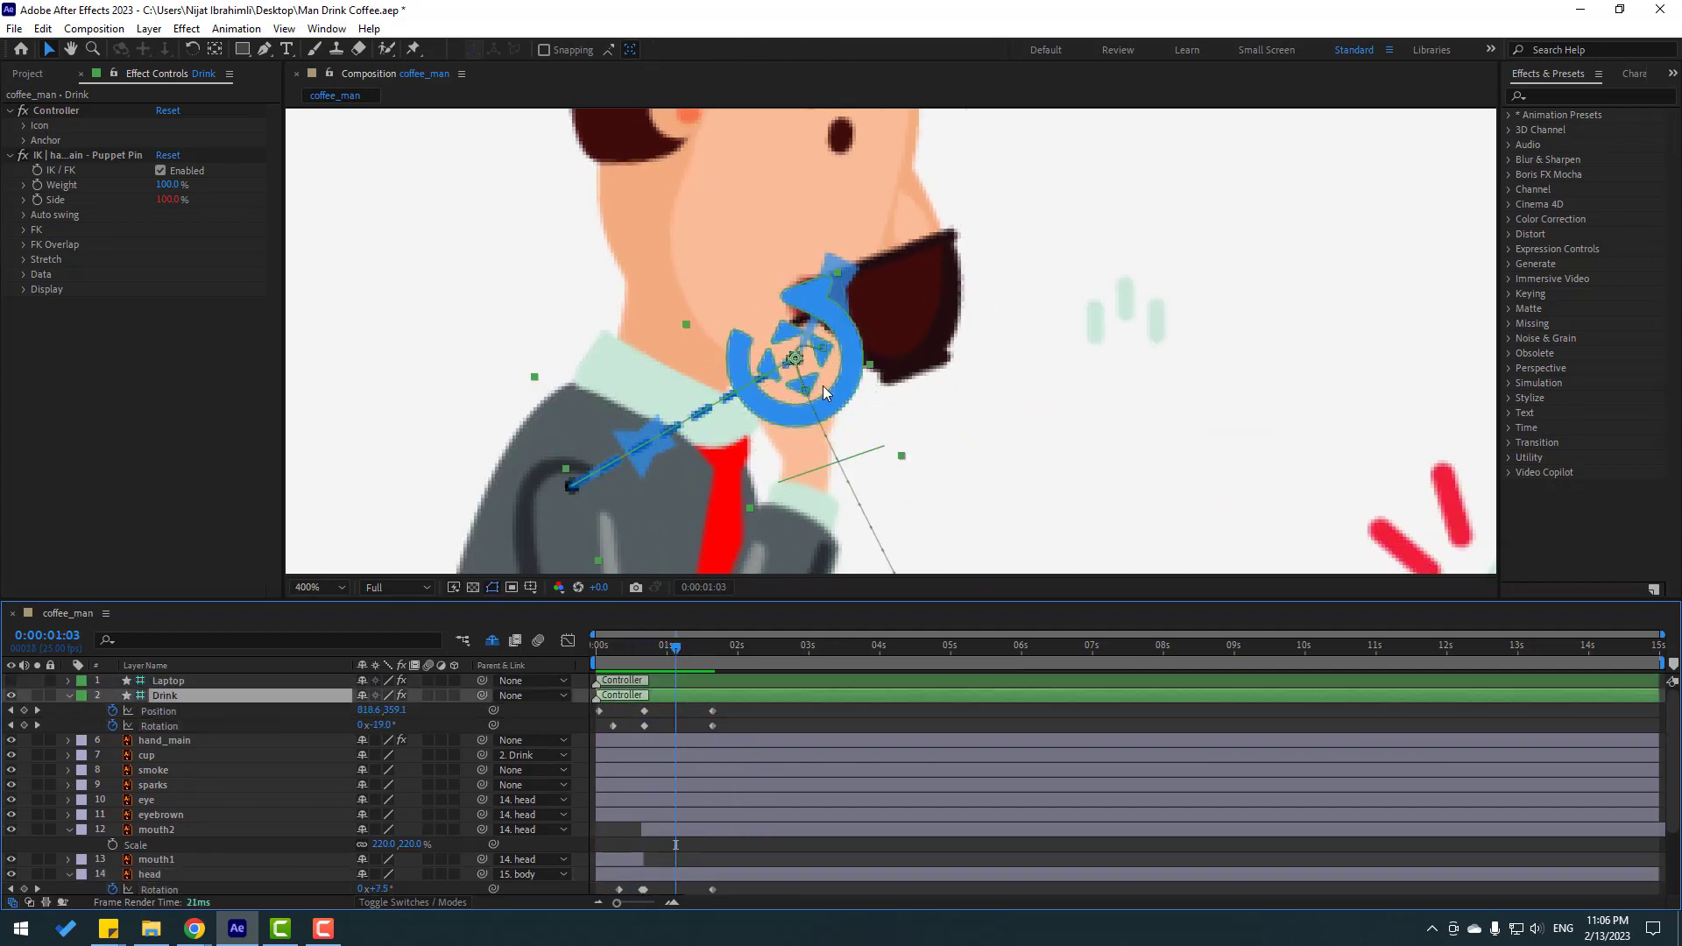
left_click_drag(827, 403, 848, 410)
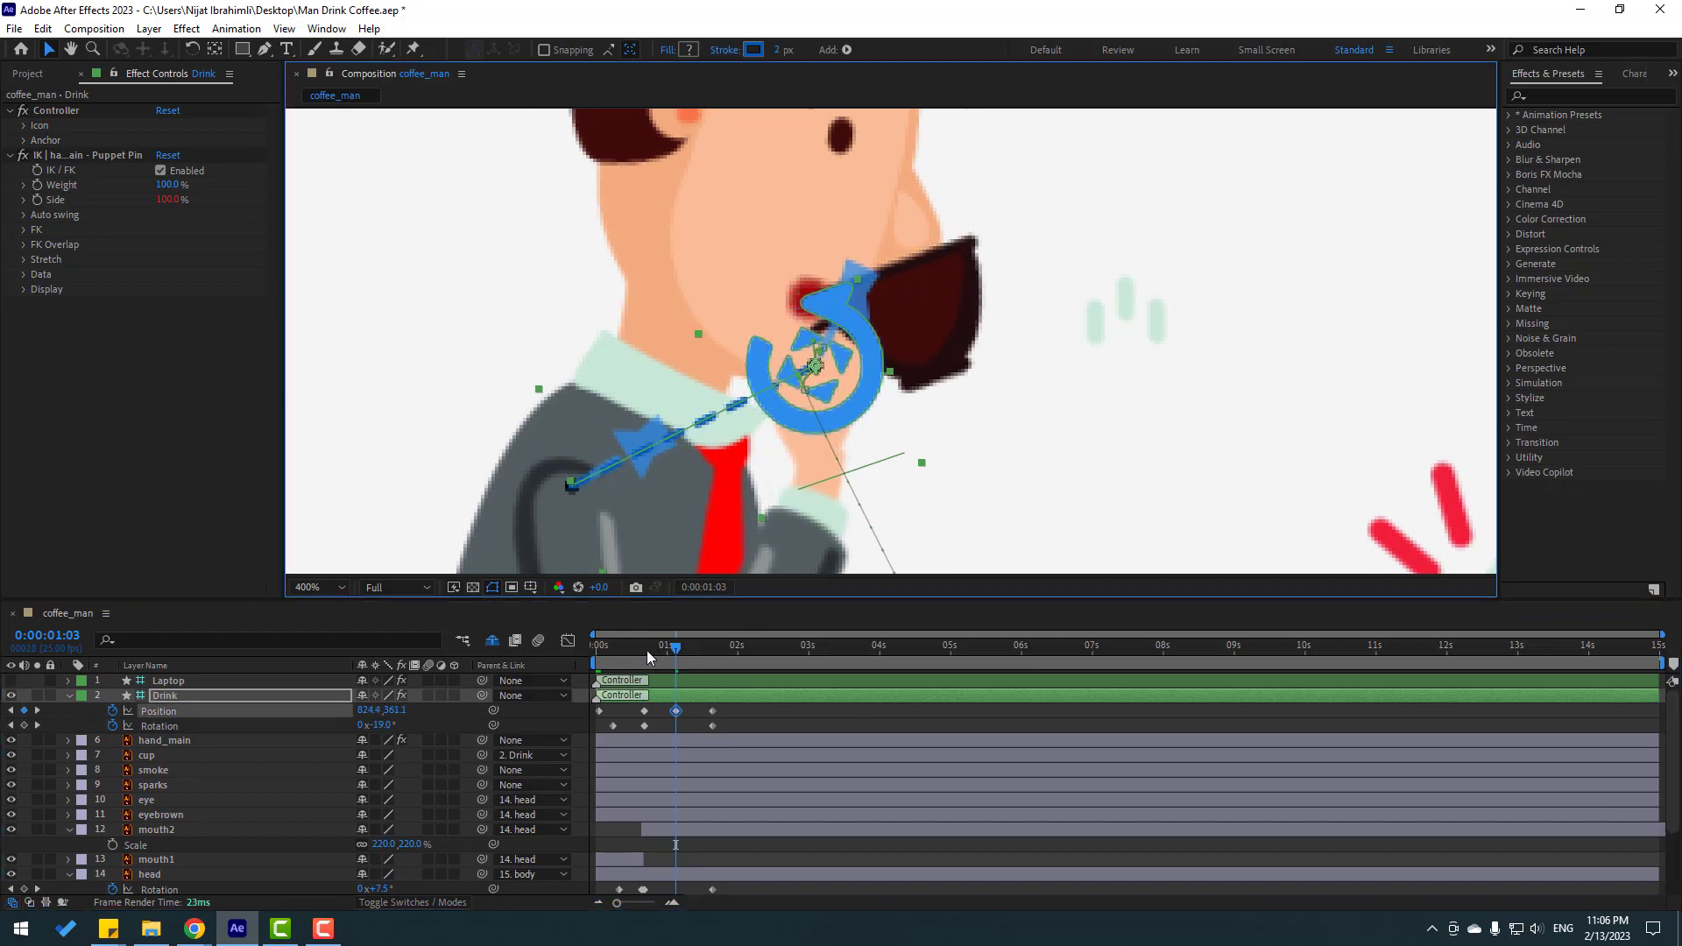
Add Drink Position and Rotation keyframes at 0:00:01:24 to hold the pose, and paste copies of their first keyframes at 0:00:02:18
left_click_drag(675, 649, 722, 656)
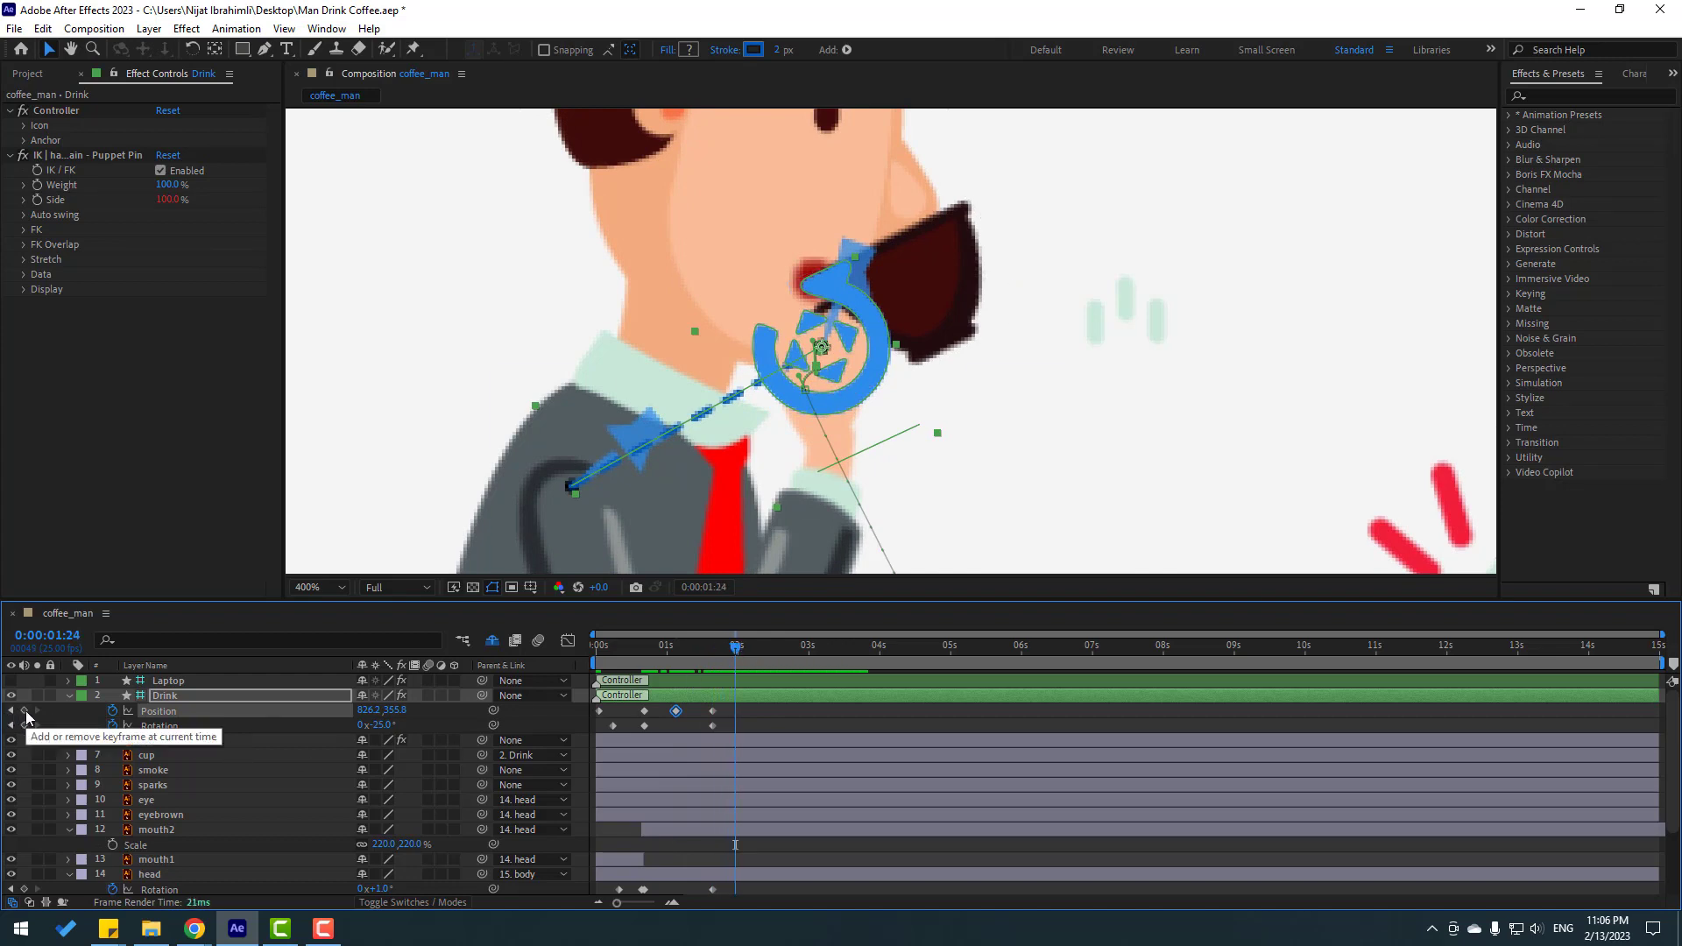
left_click(24, 712)
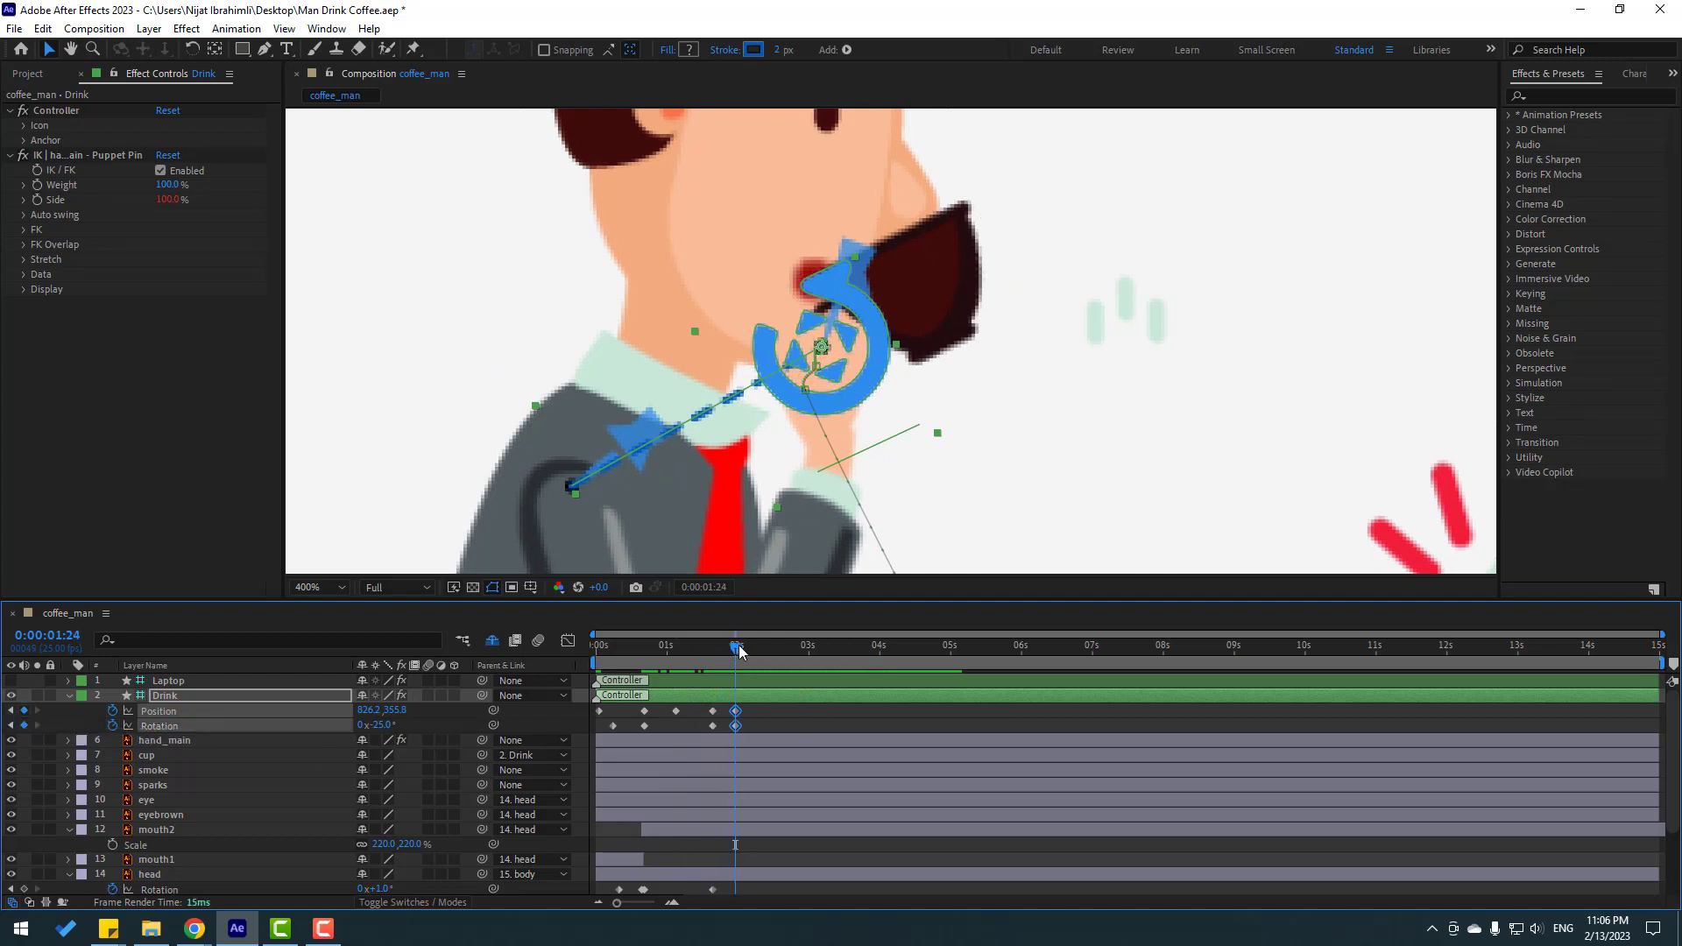
key("comma")
key("comma")
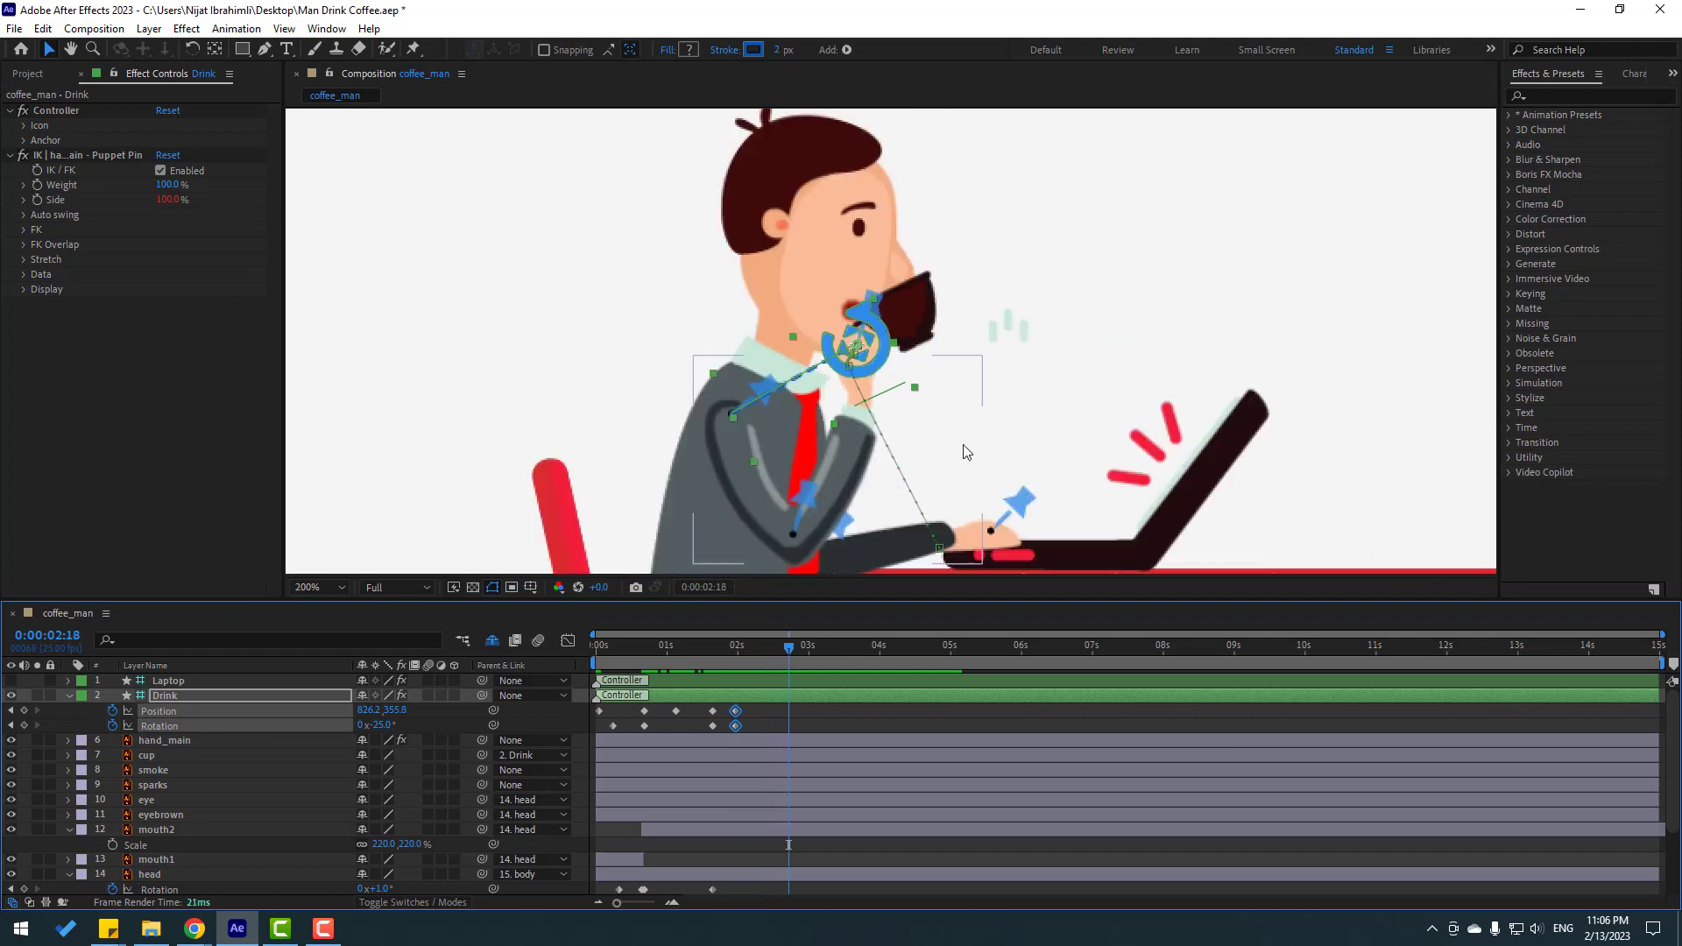
left_click_drag(620, 717, 594, 706)
key("ctrl+c")
key("ctrl+v")
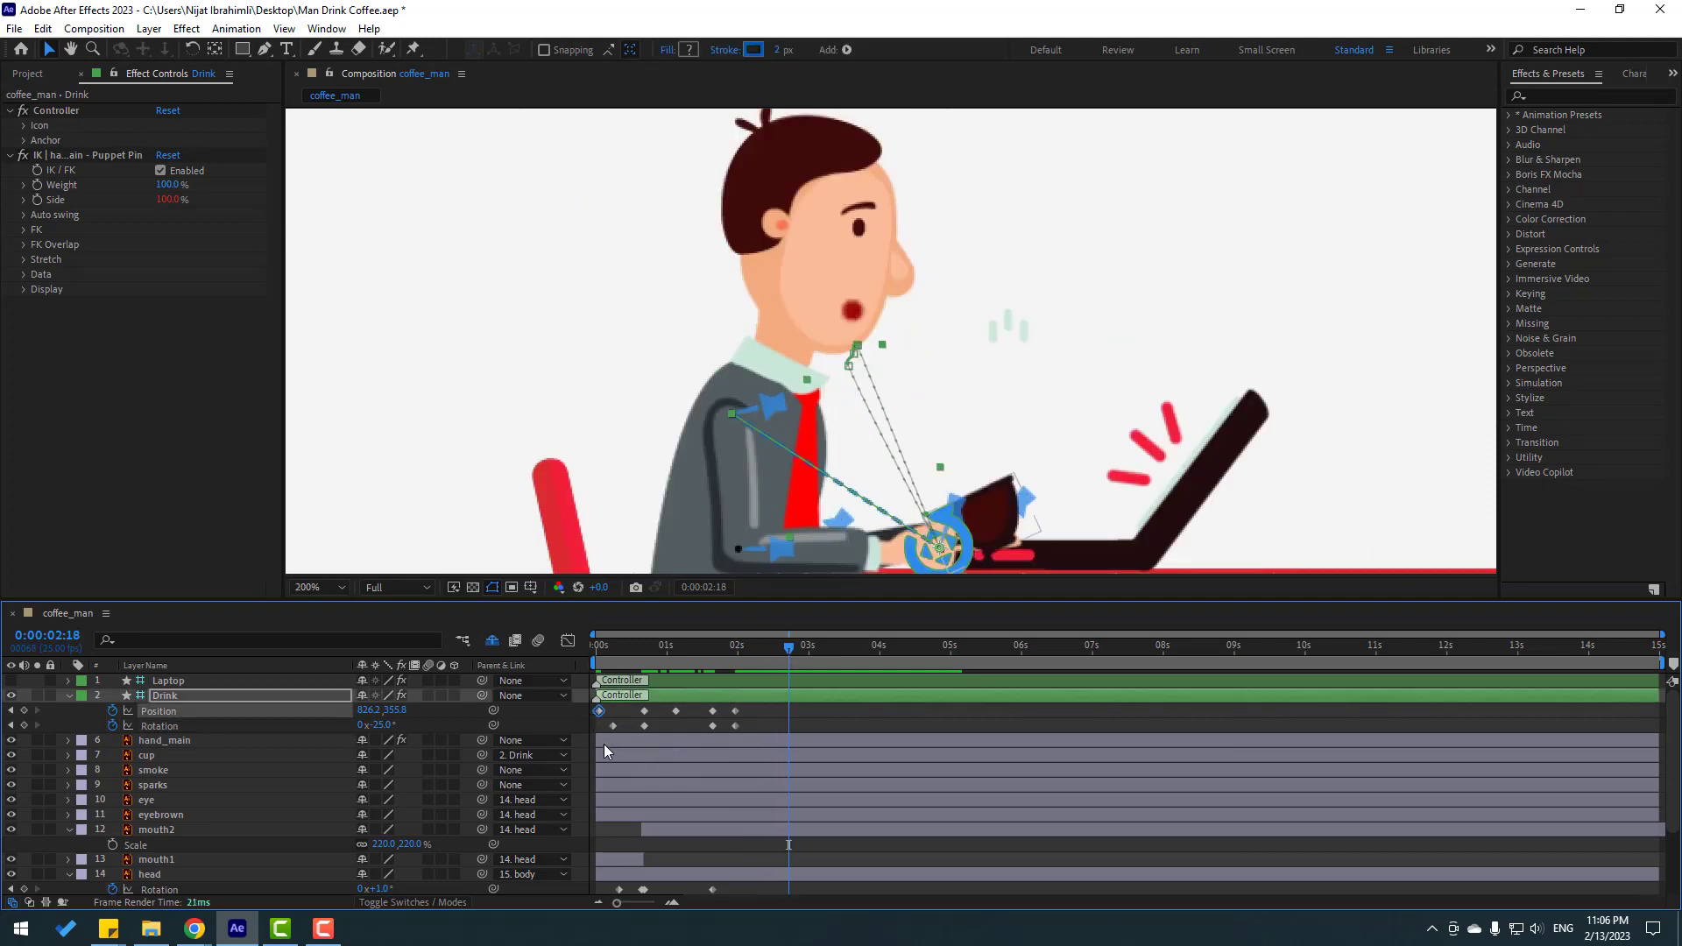
left_click(613, 725)
key("ctrl+c")
key("ctrl+v")
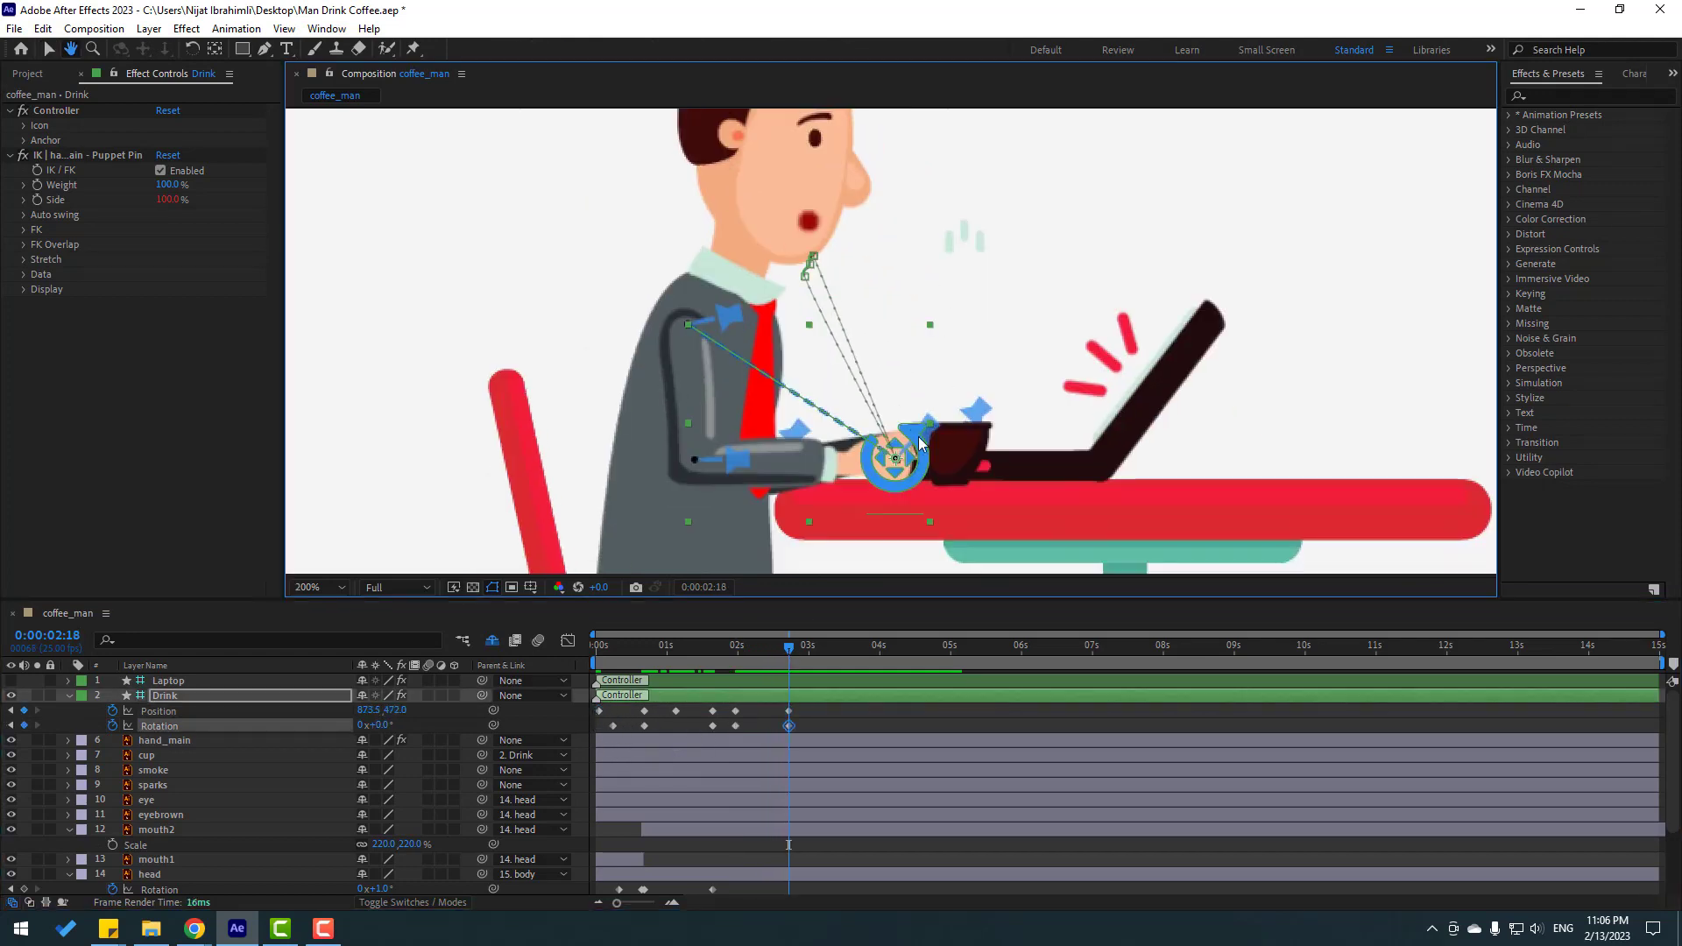
Play back the animation to check how the cup returns to the table
left_click(813, 726)
scroll(860, 448, "down", 1)
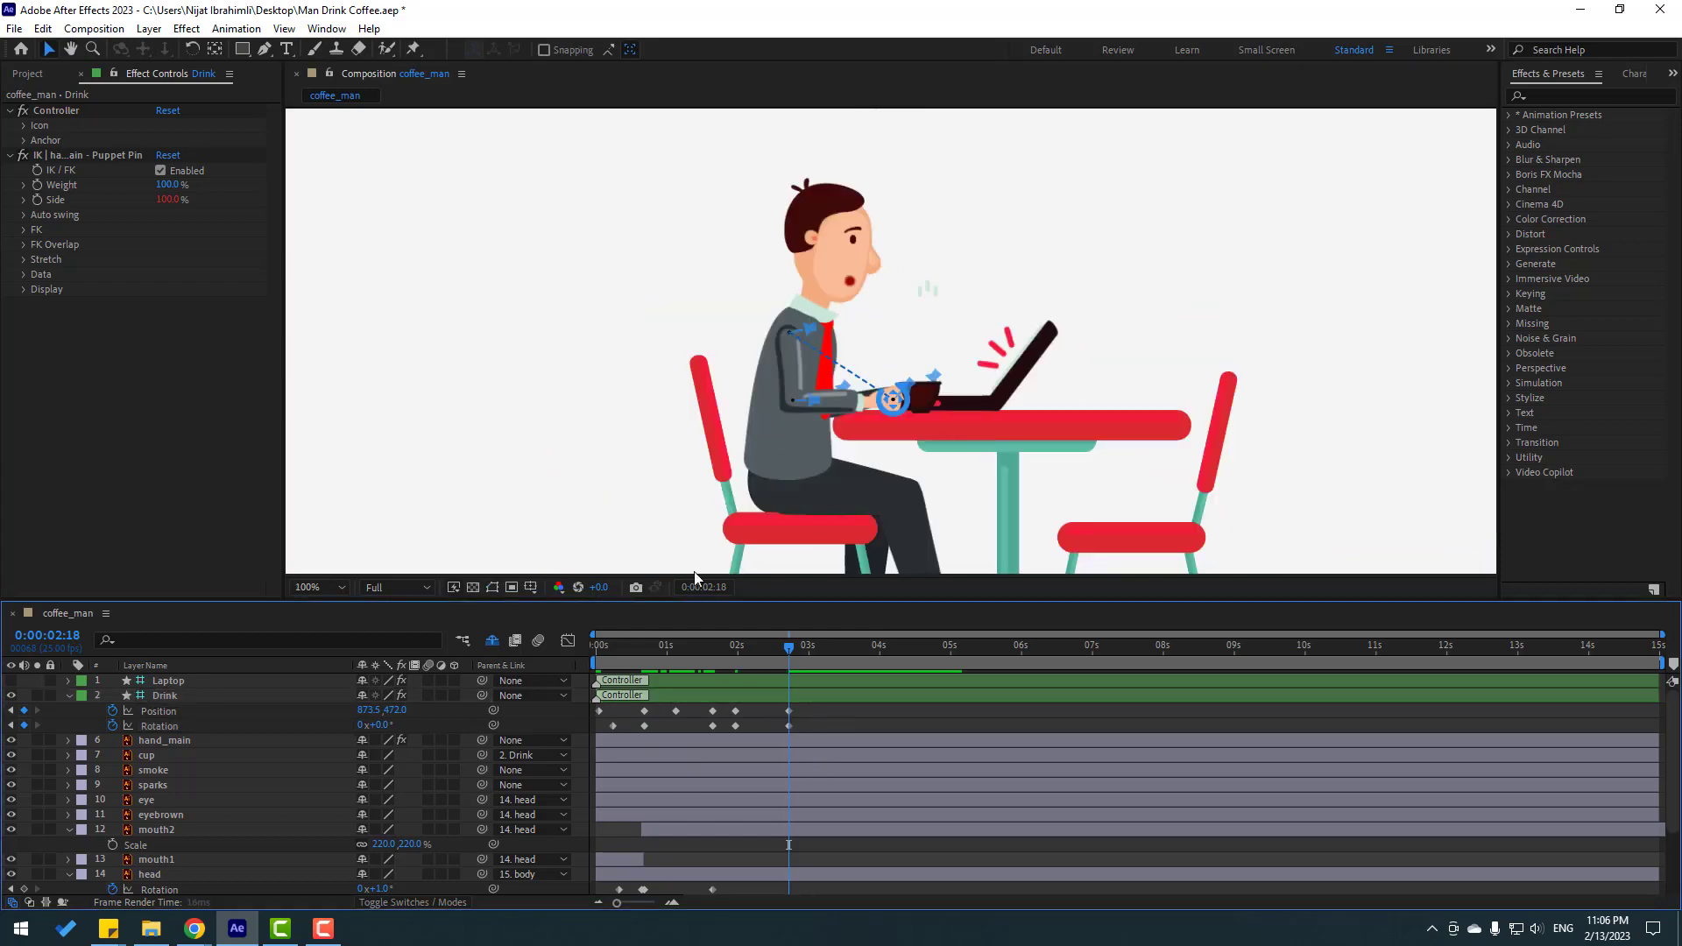
key("space")
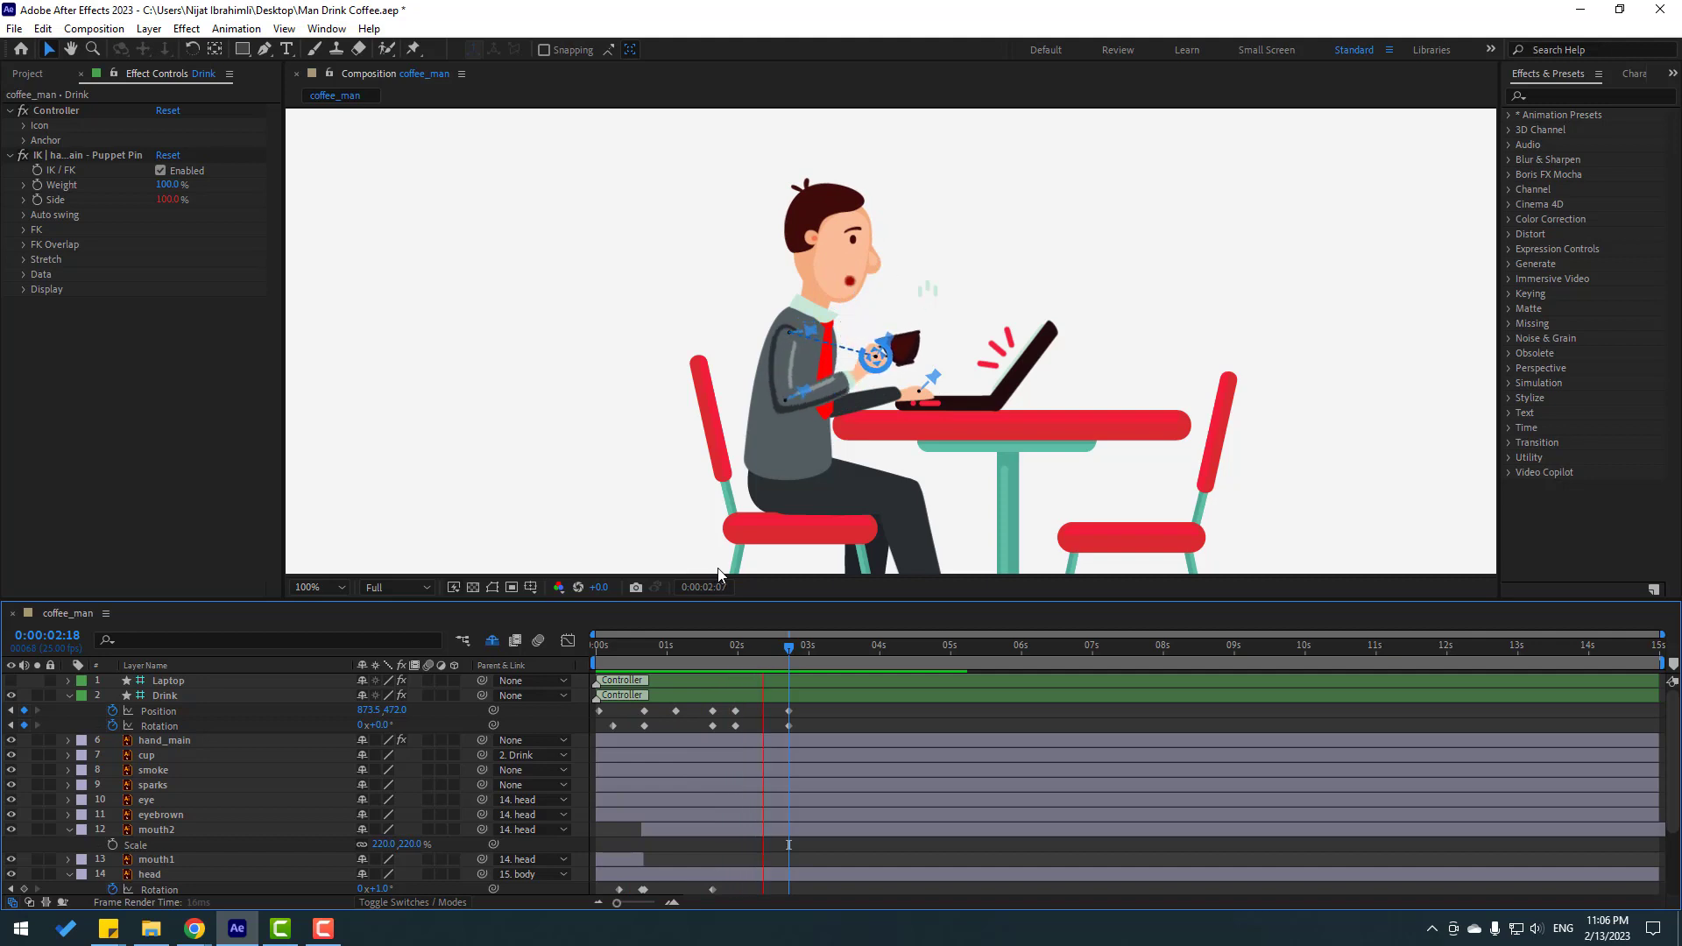
left_click(772, 648)
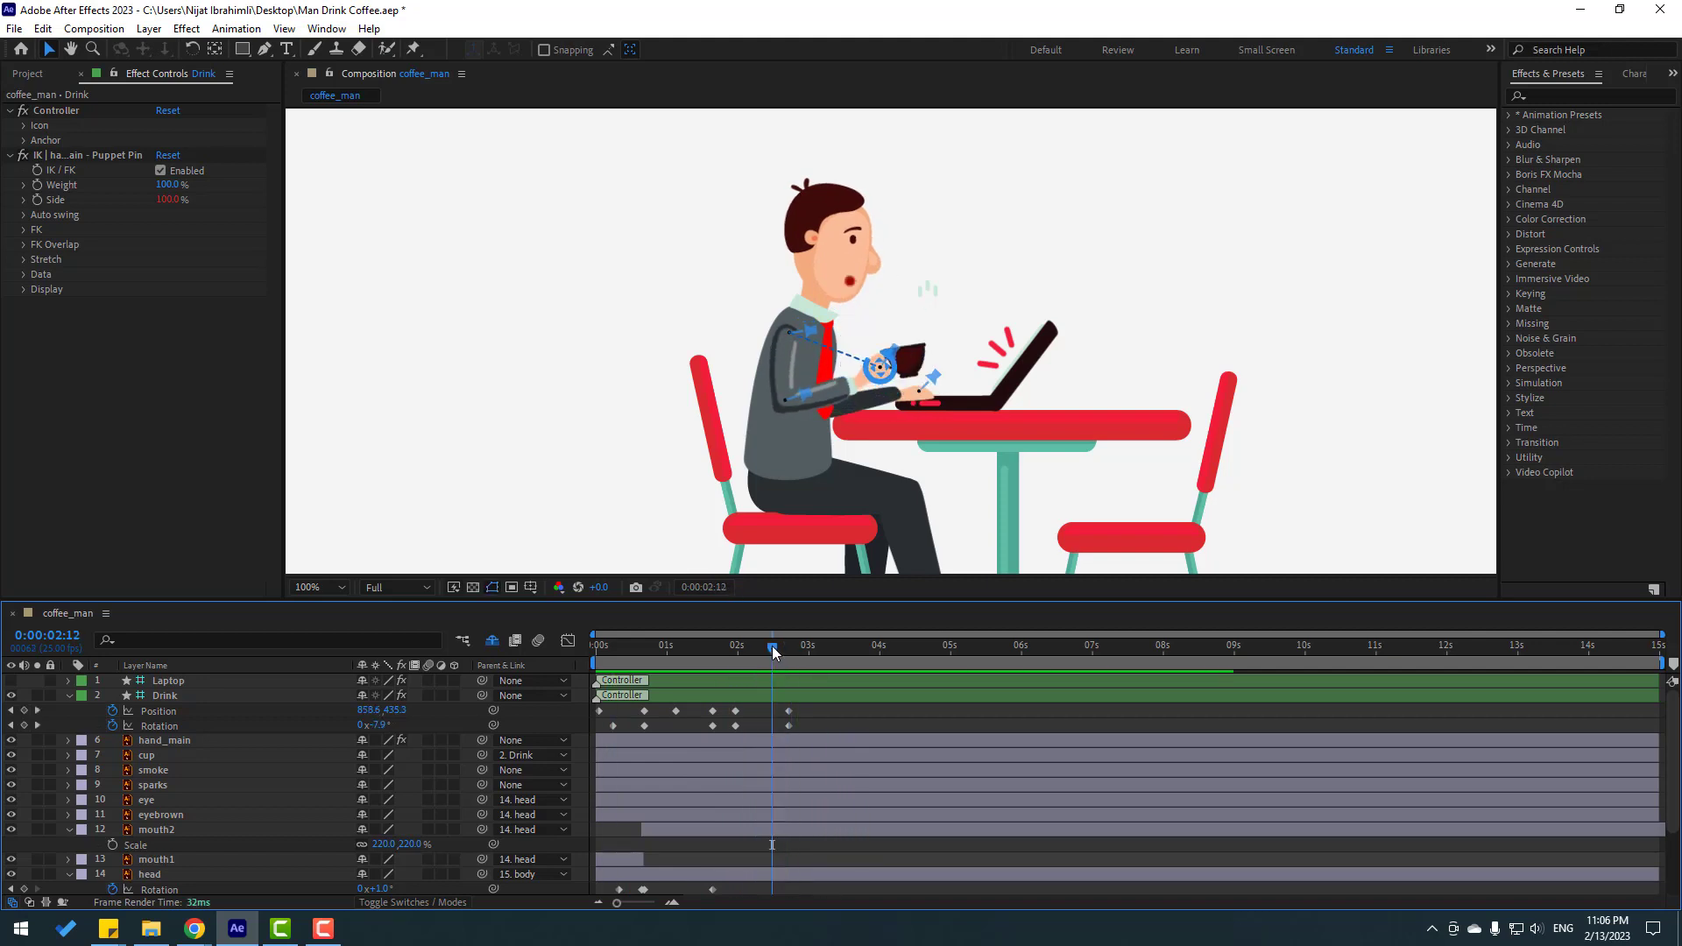
key("space")
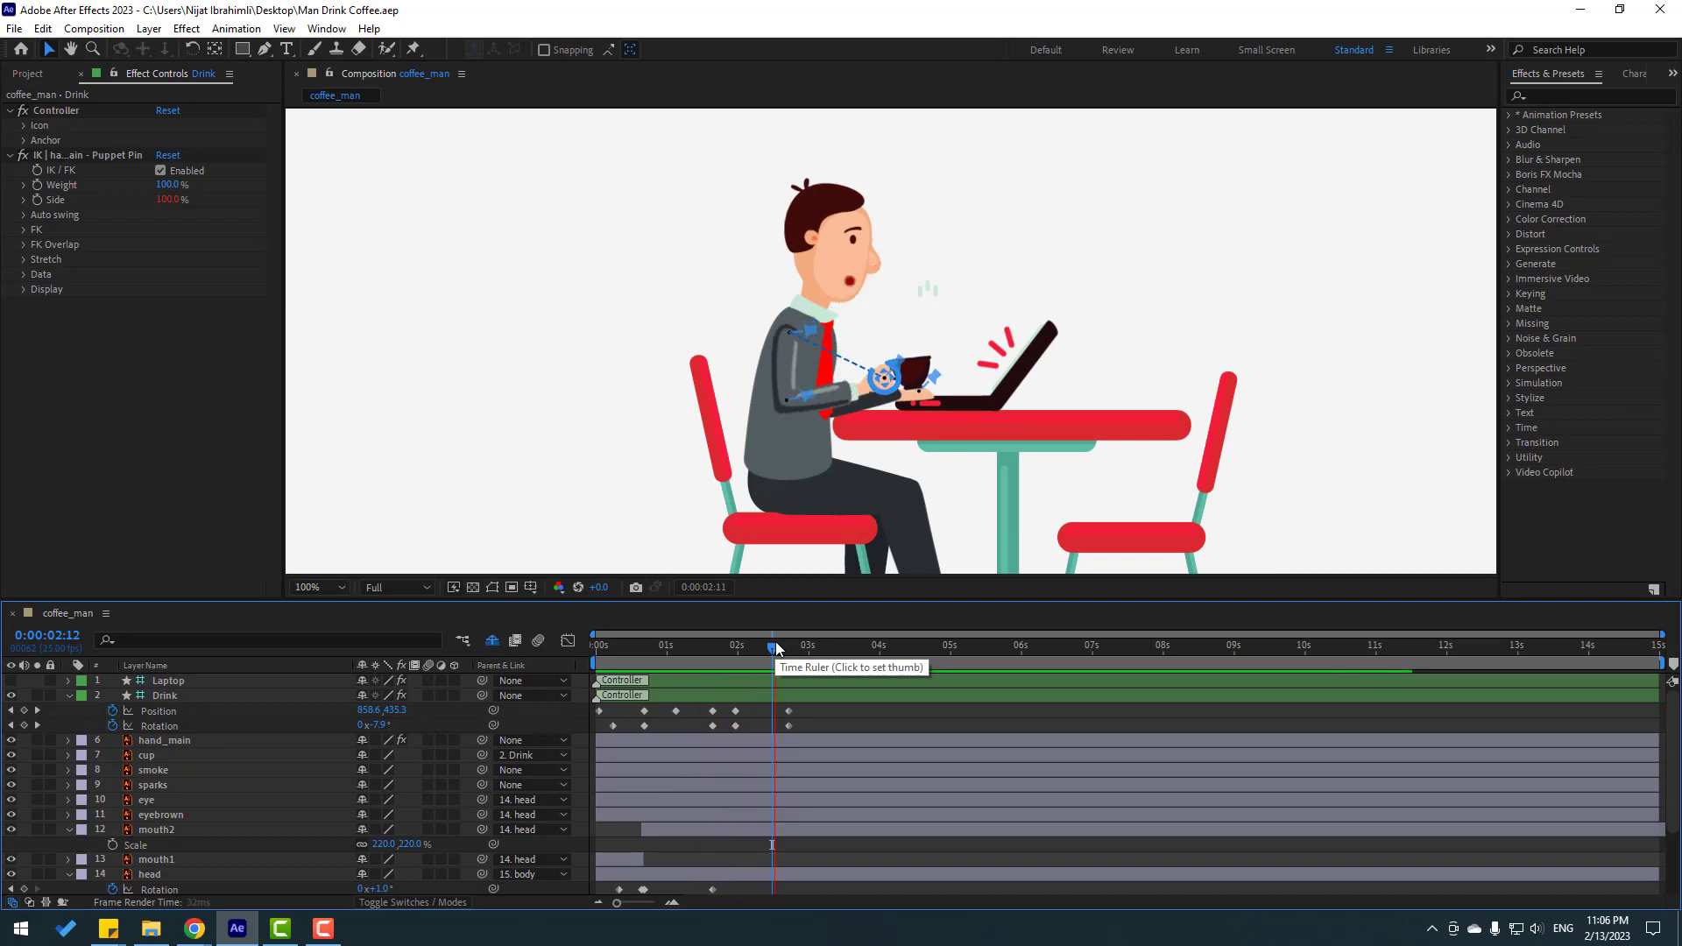
left_click(759, 659)
Apply Easy Ease to the last two pairs of Drink Position and Rotation keyframes and preview the result
left_click_drag(811, 708, 735, 743)
right_click(740, 725)
mouse_move(868, 710)
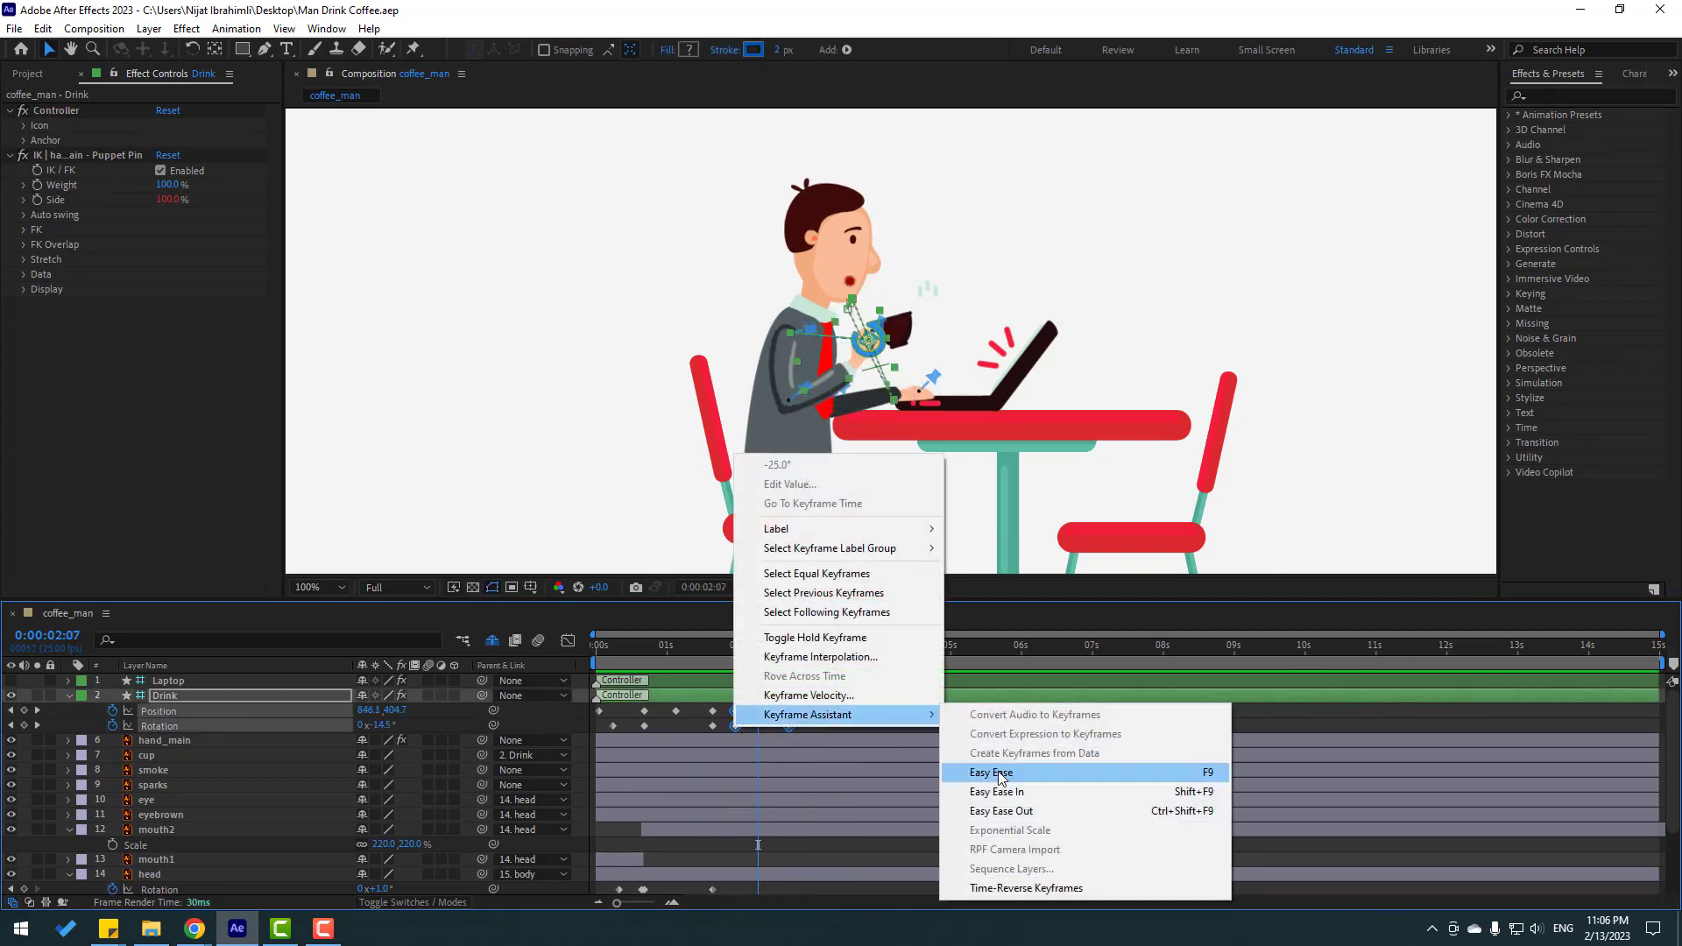
left_click(980, 771)
key("space")
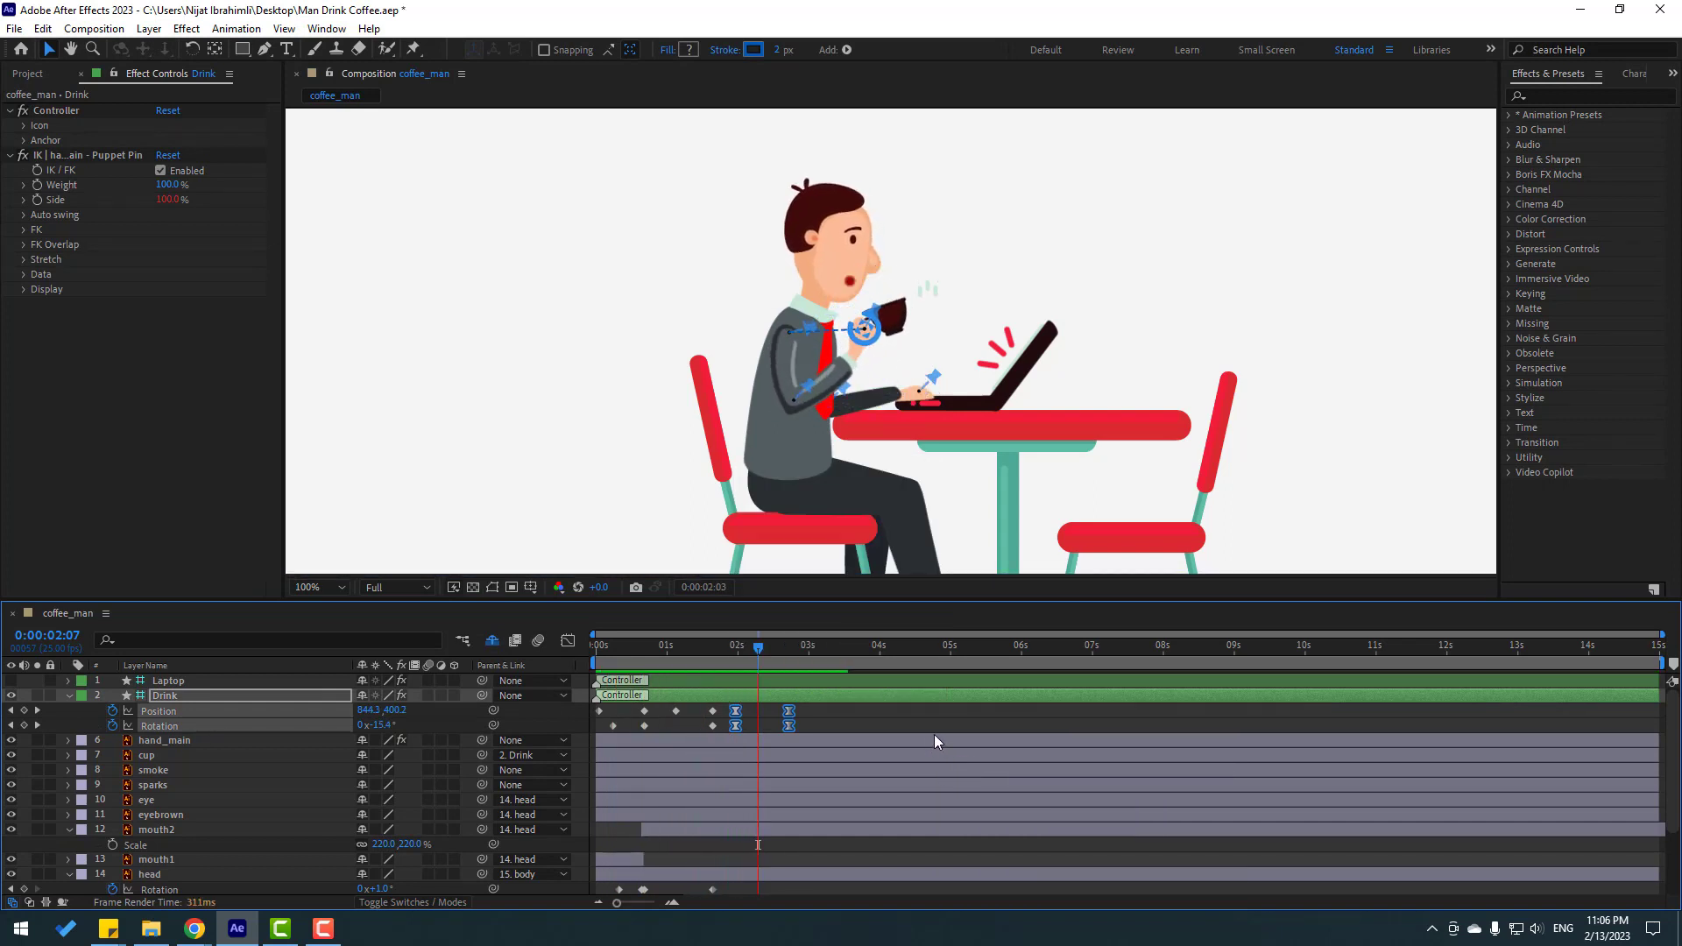
Add a keyframe holding the head's Rotation at 1° at 0:00:01:24
mouse_move(717, 649)
left_mouse_down()
mouse_move(757, 647)
mouse_move(736, 652)
left_mouse_up()
scroll(818, 778, "down", 3)
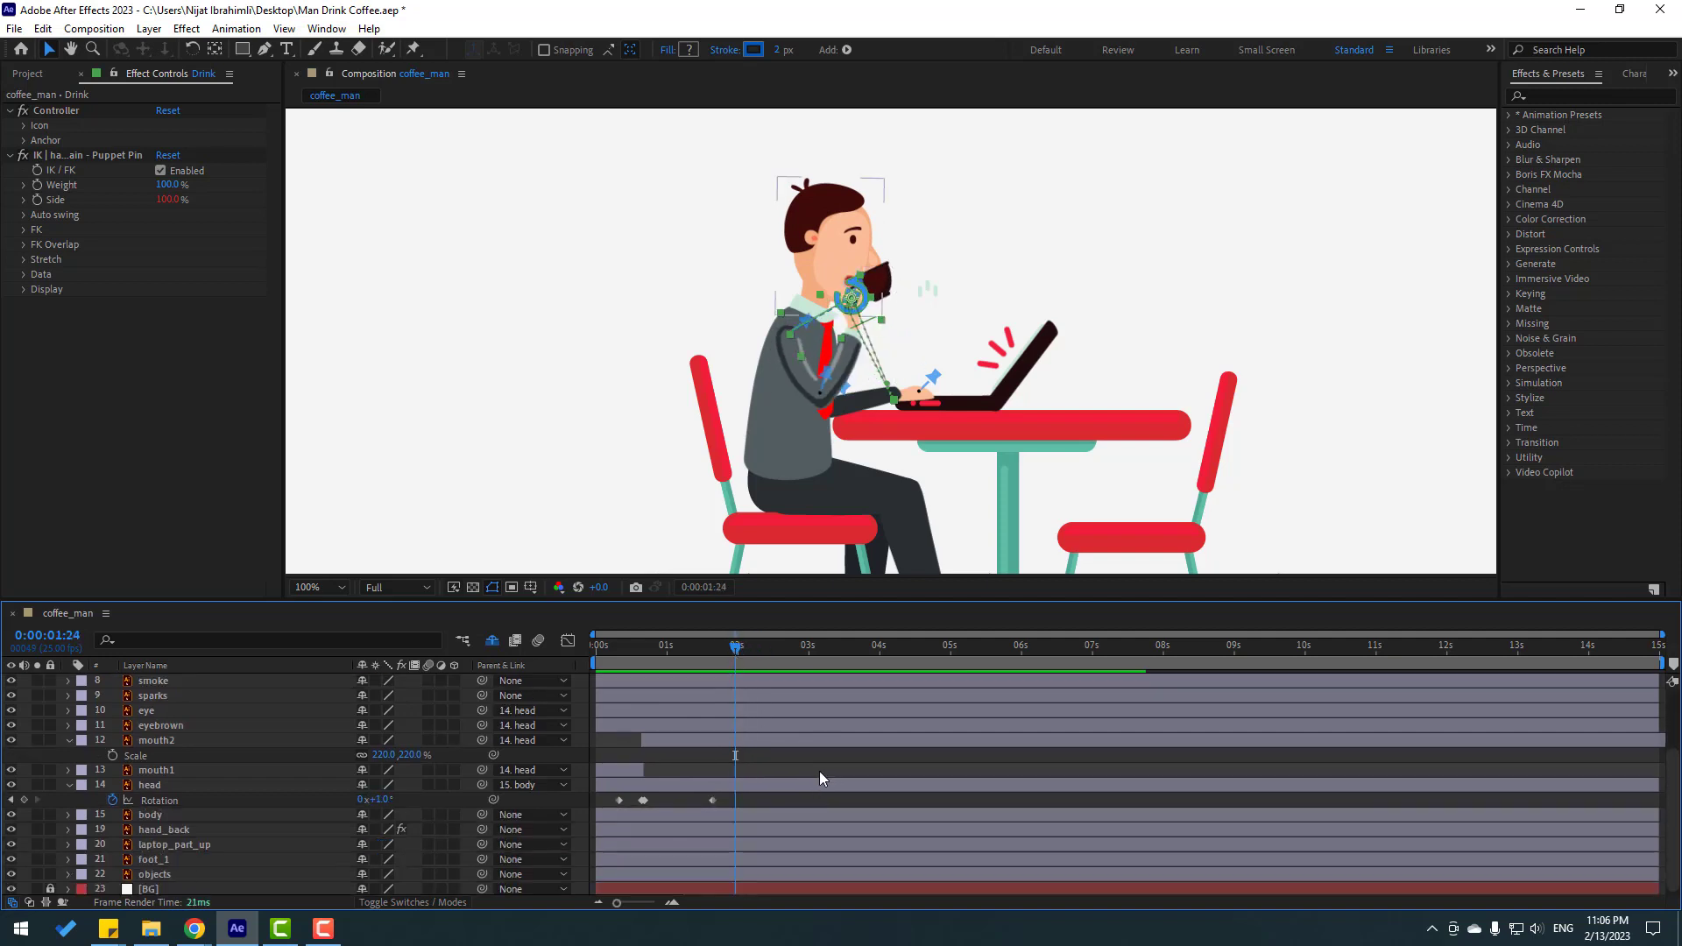
left_click(24, 800)
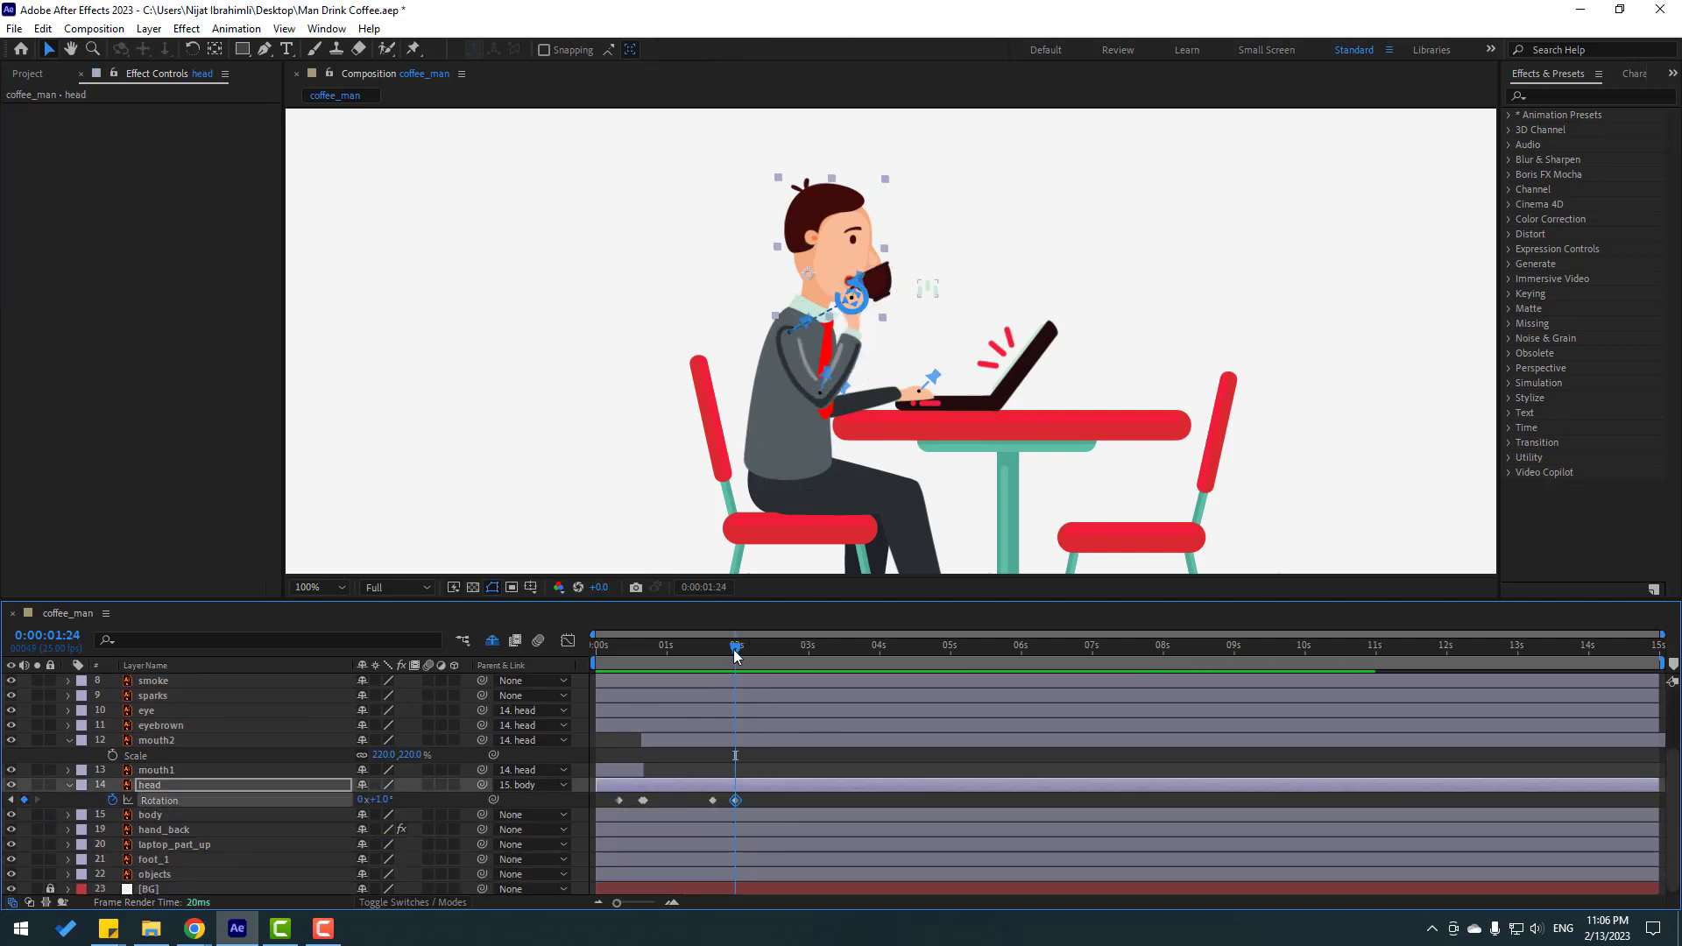
Set the head's Rotation to 6° at 0:00:02:09
left_click_drag(736, 656, 763, 648)
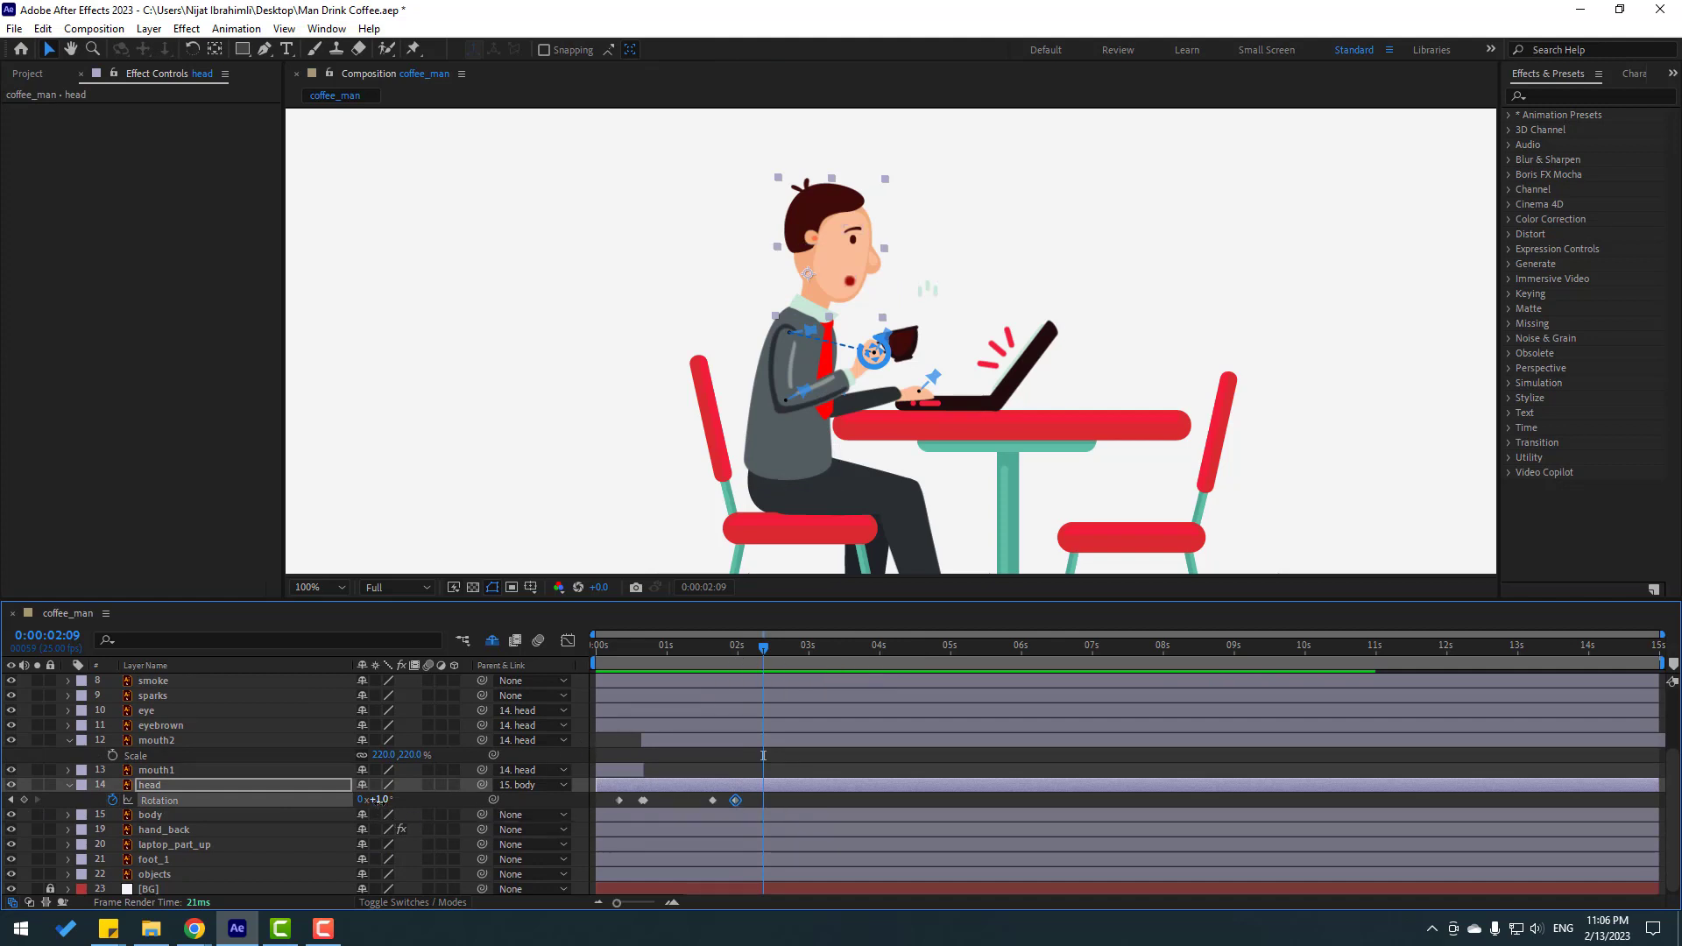
left_click_drag(378, 799, 386, 805)
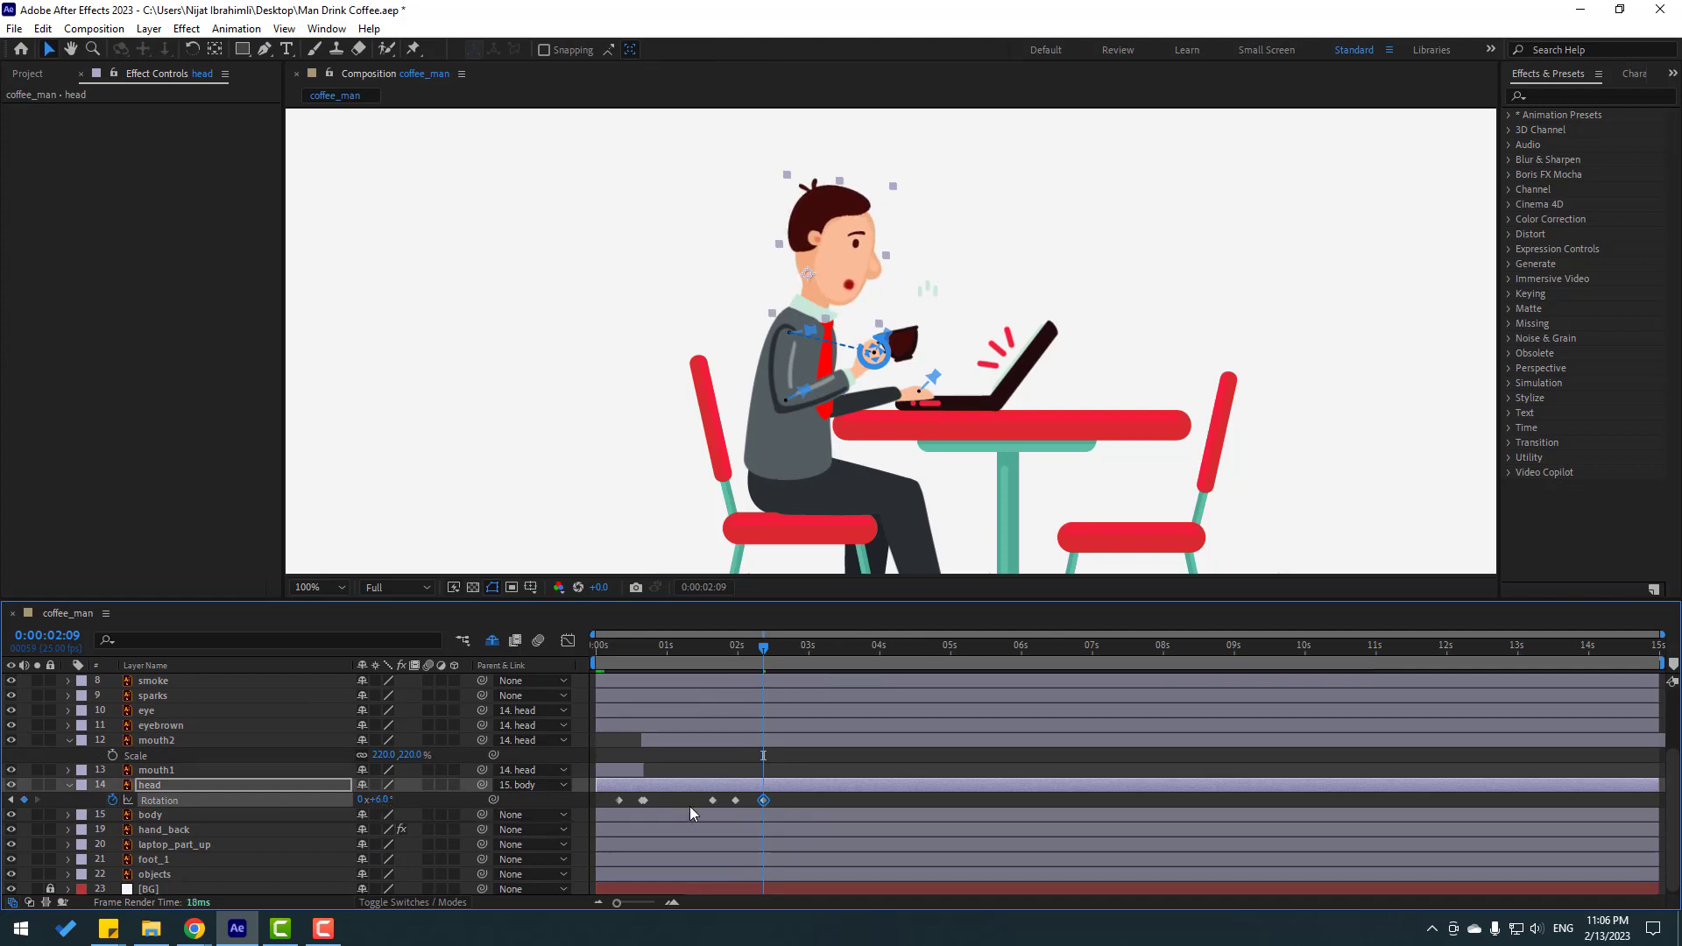
Split the mouth2 layer at 0:00:02:00 and delete the part after the split
left_click_drag(759, 661, 739, 655)
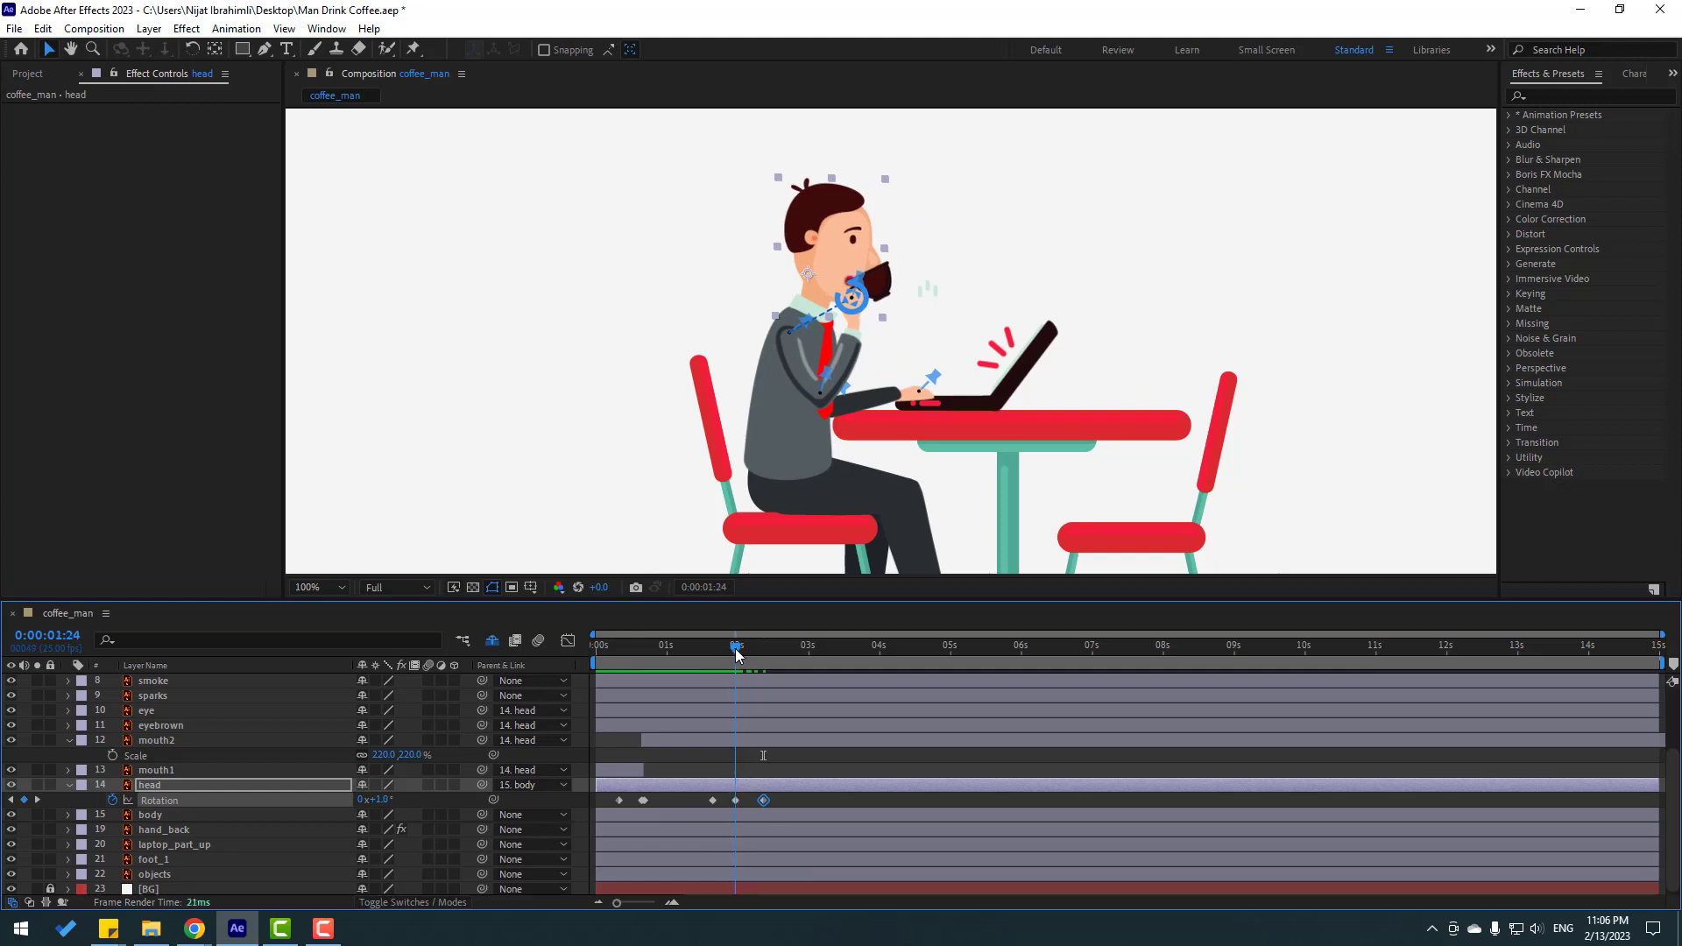
left_click(644, 744)
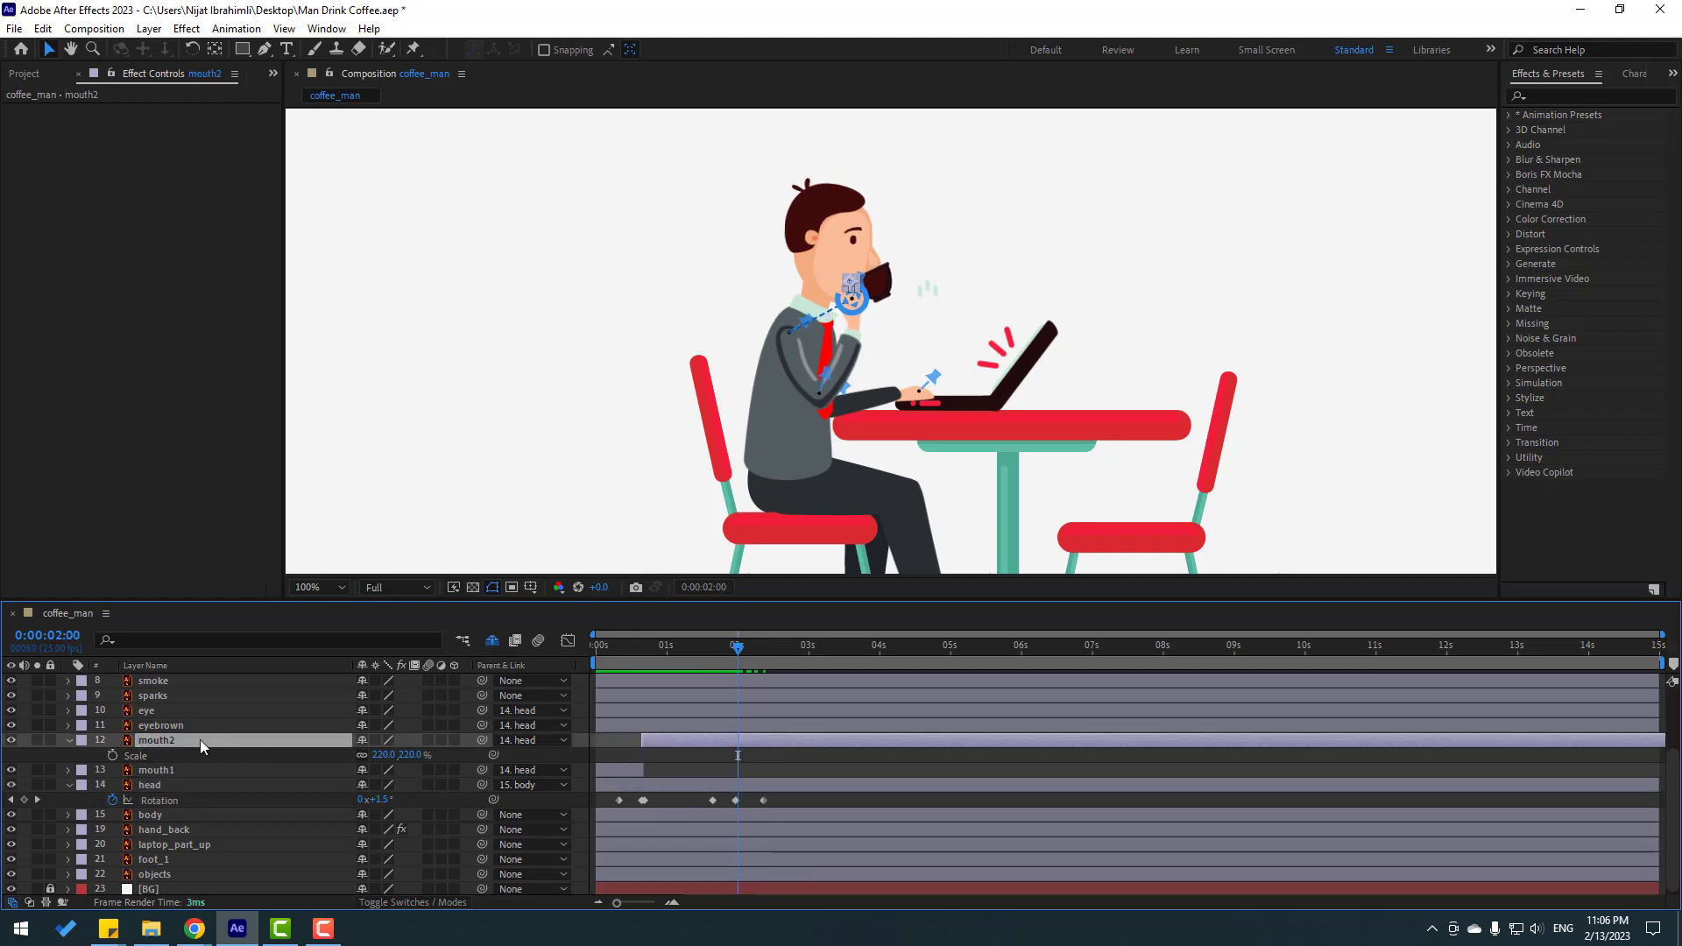
left_click(42, 28)
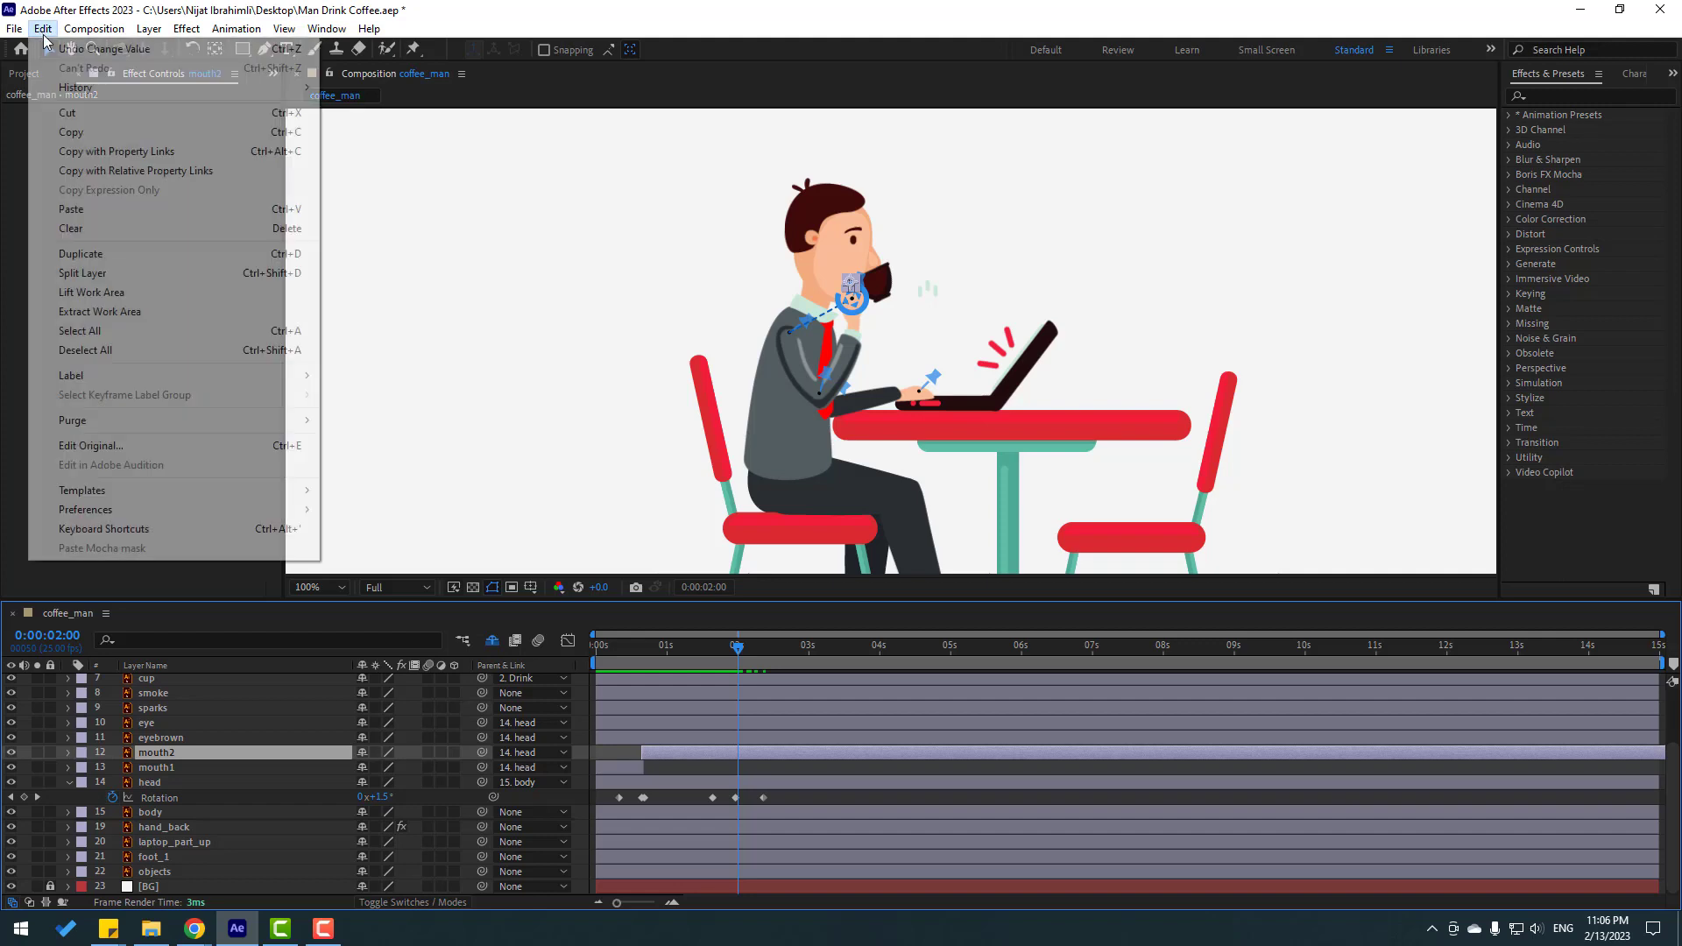
left_click(116, 279)
left_click(774, 762)
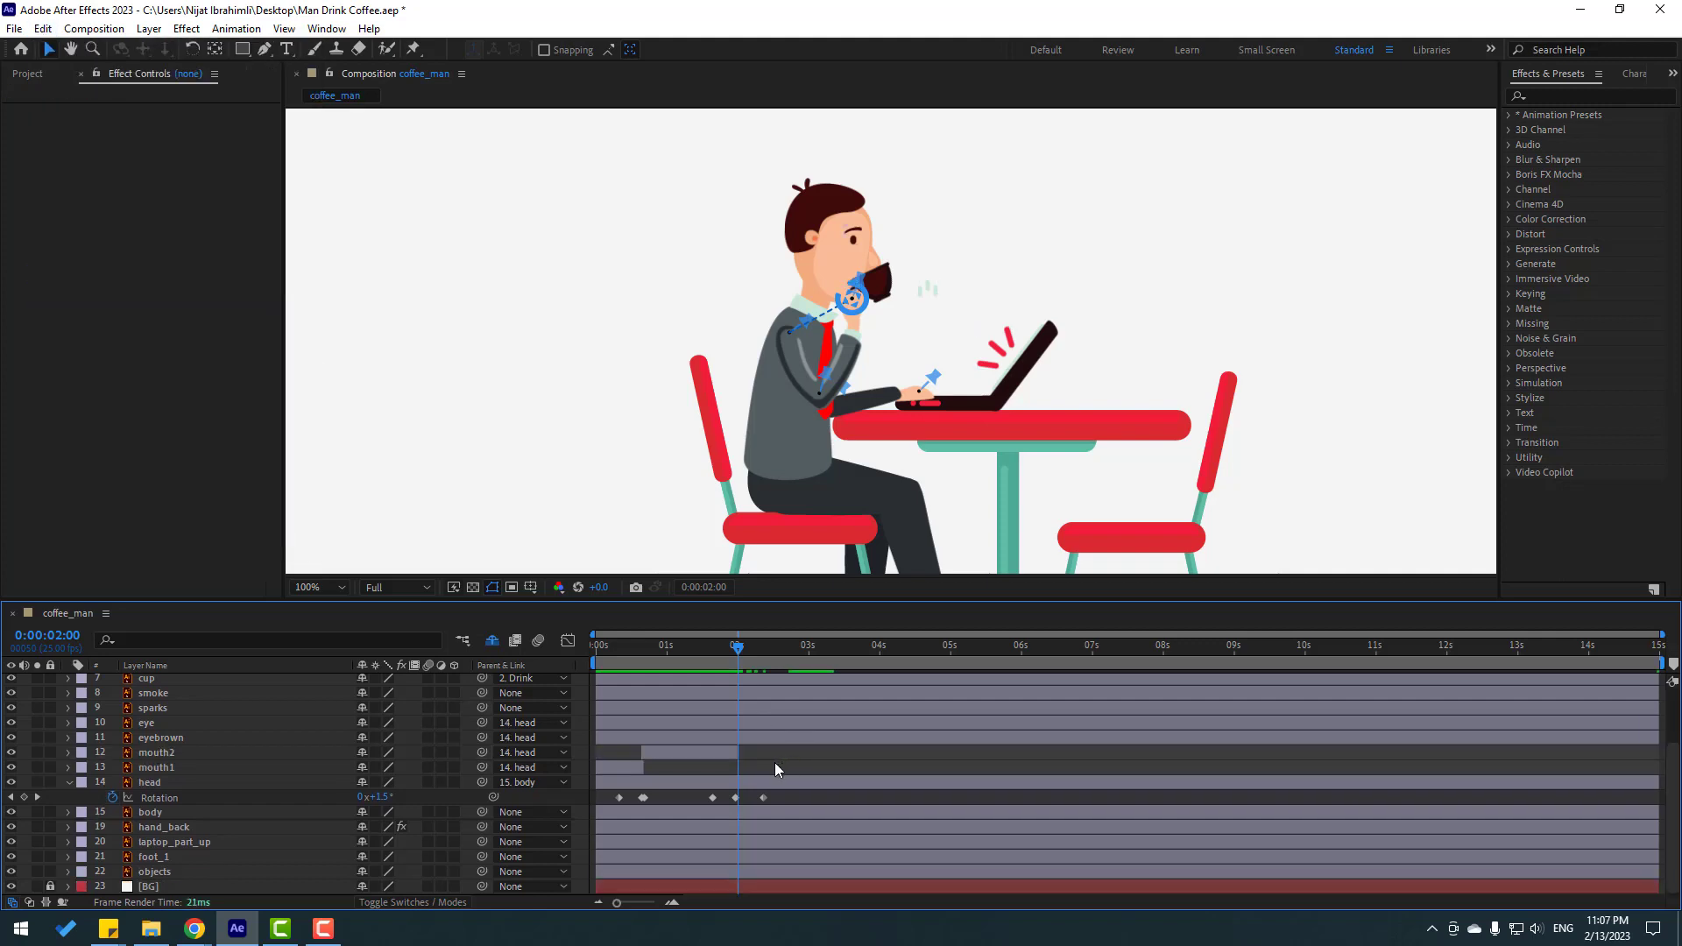
Duplicate the mouth1 layer, make the copy run from 0:00:02:00 onward, and preview the mouth change
left_click(155, 771)
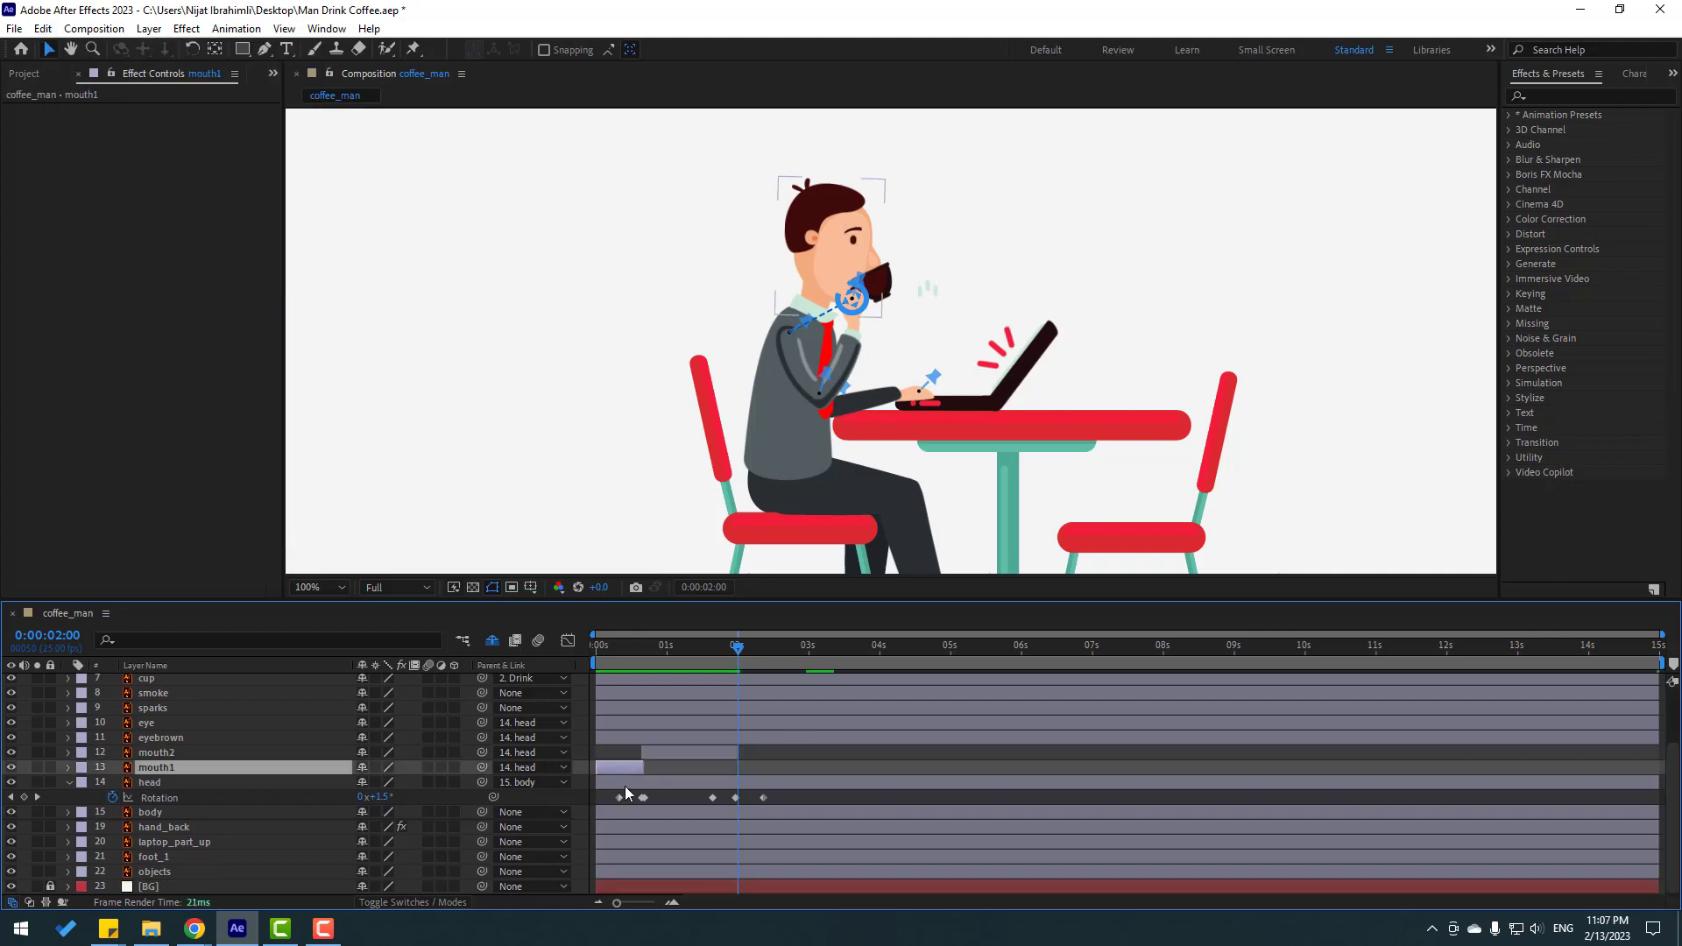
key("ctrl+d")
left_click_drag(615, 770, 1645, 766)
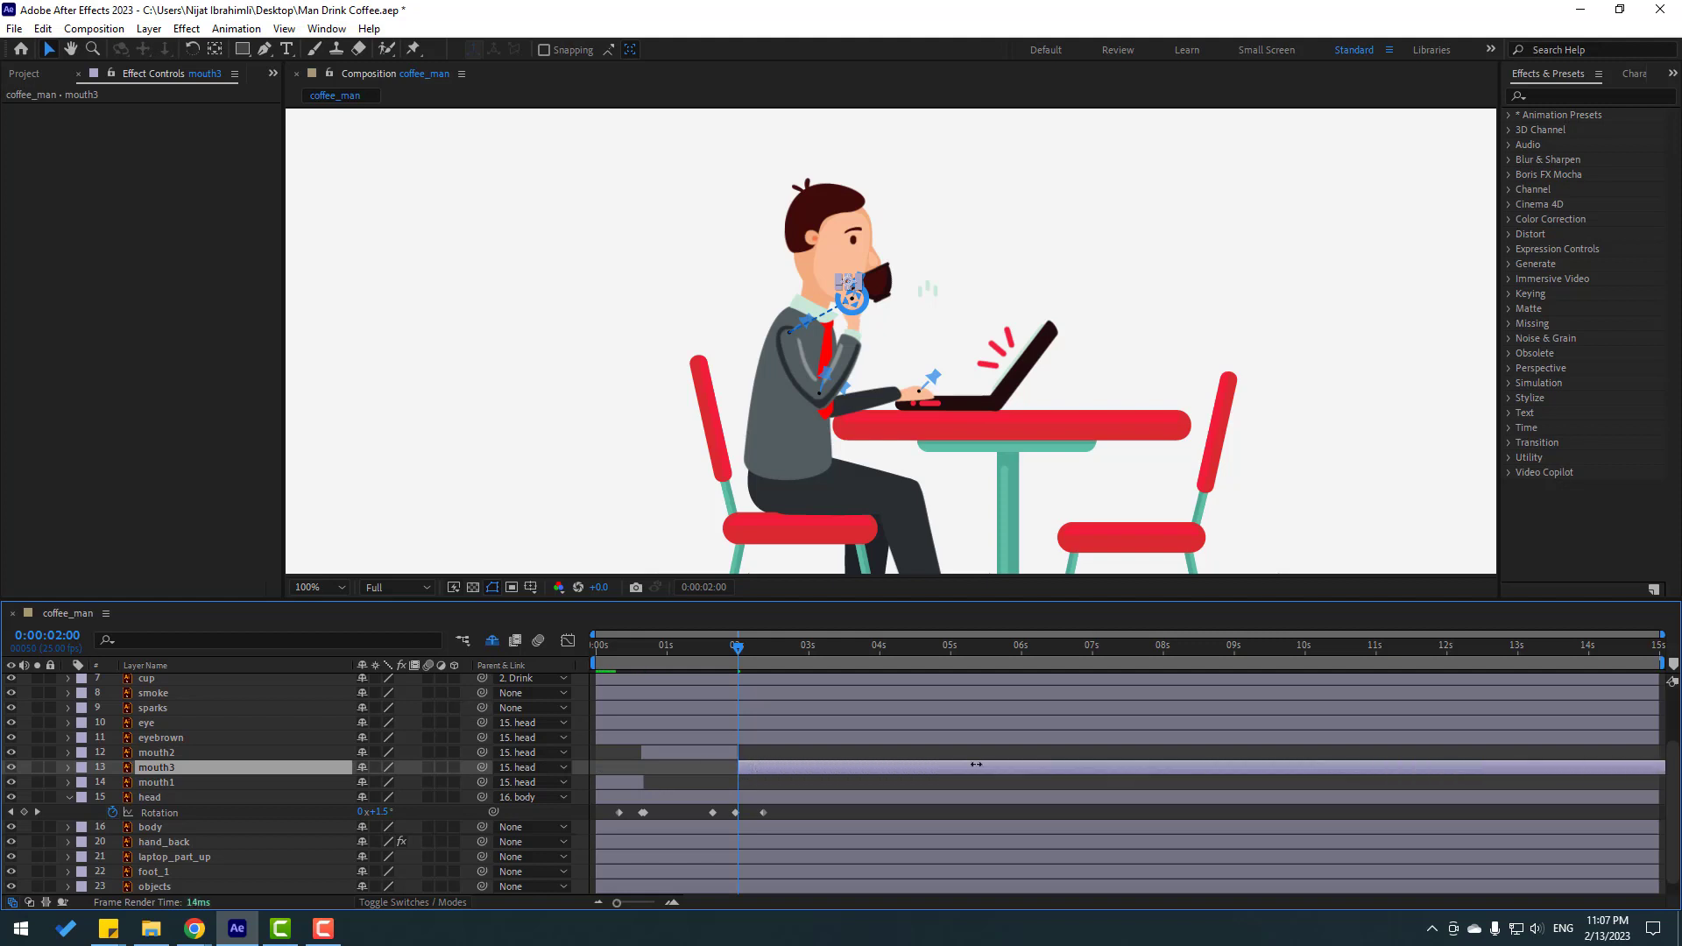
left_click(850, 752)
key("space")
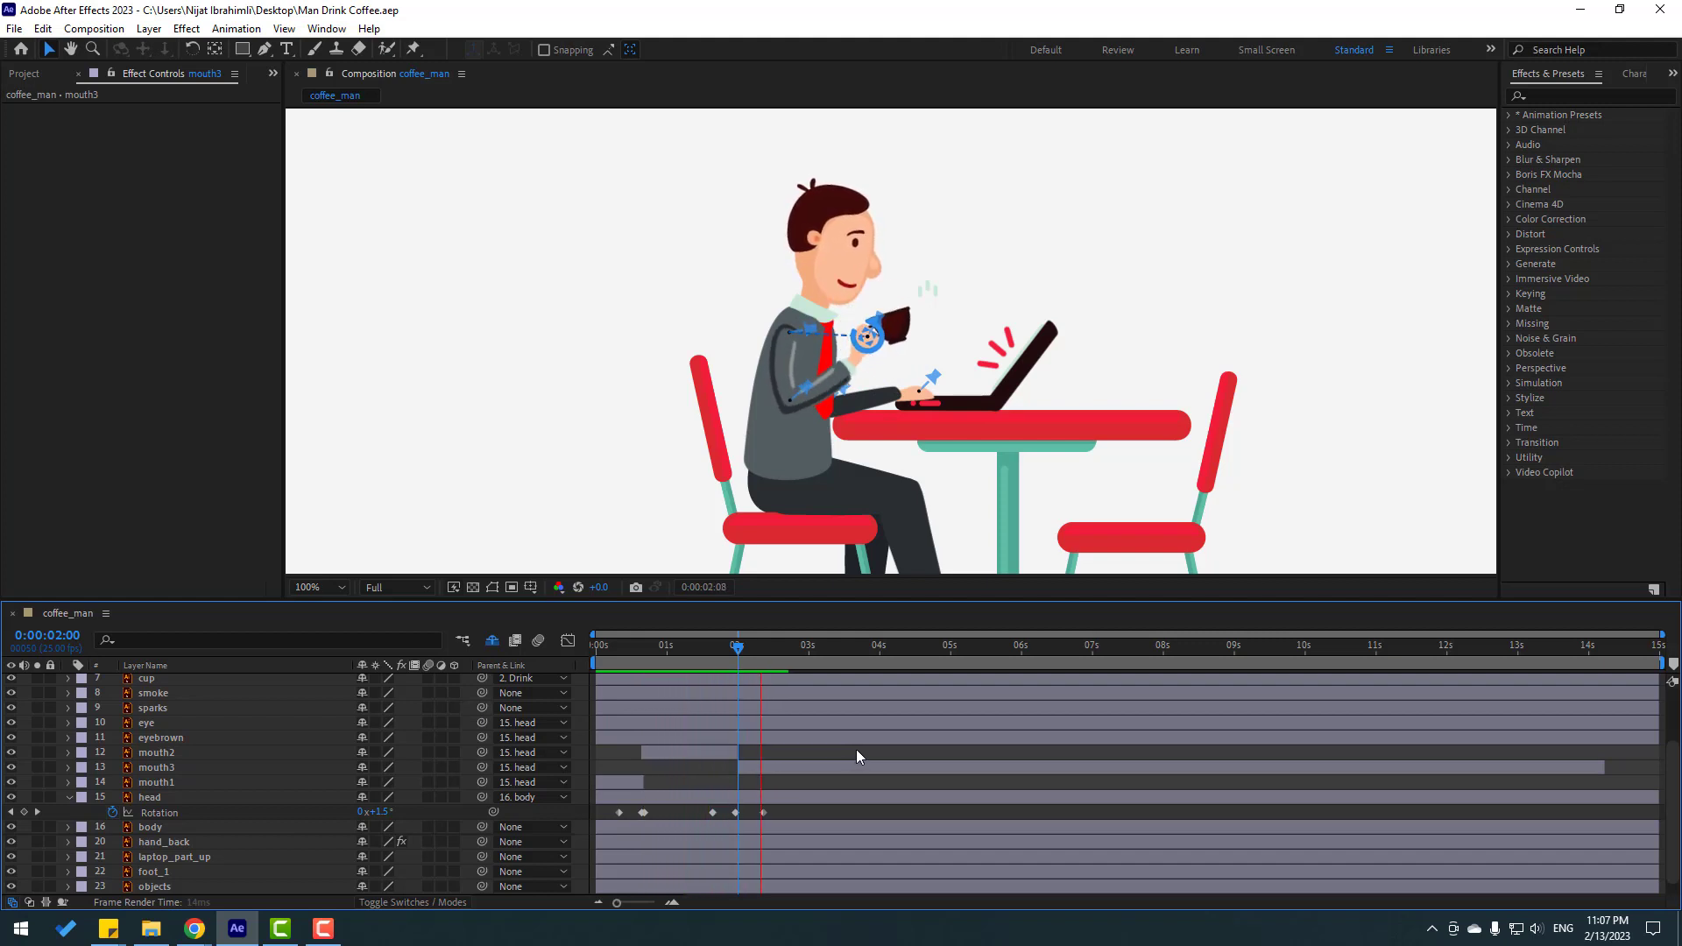
left_click(732, 649)
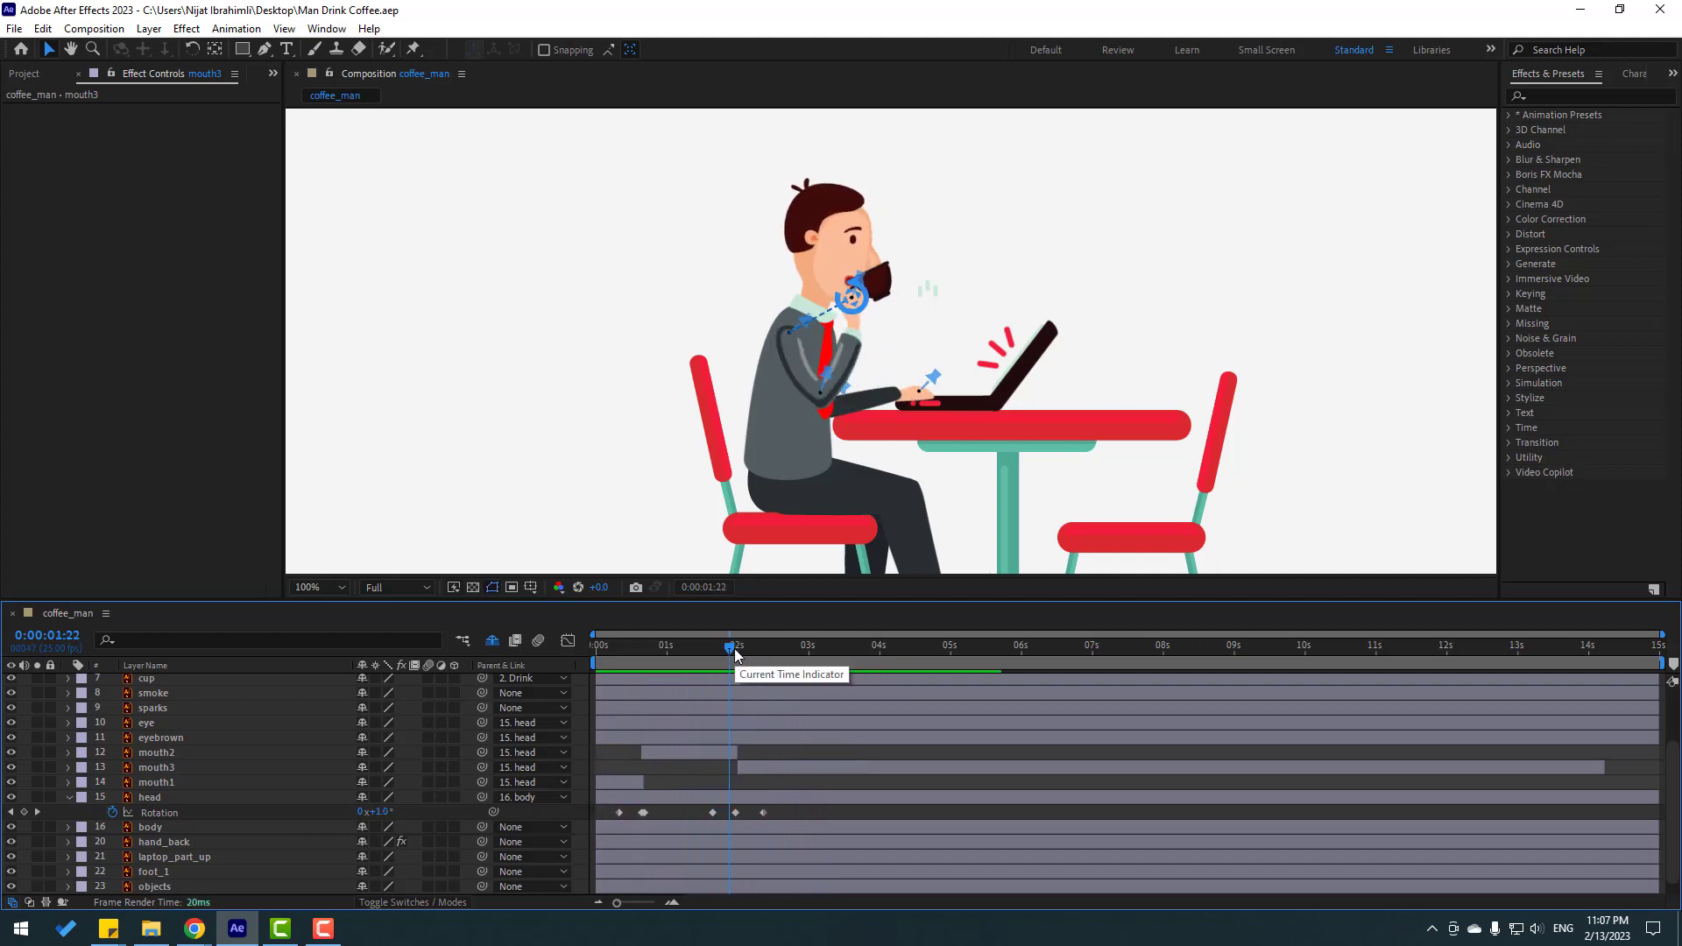
End the work area at 0:00:08:00, trim the composition to it and play back the animation
left_click(1095, 650)
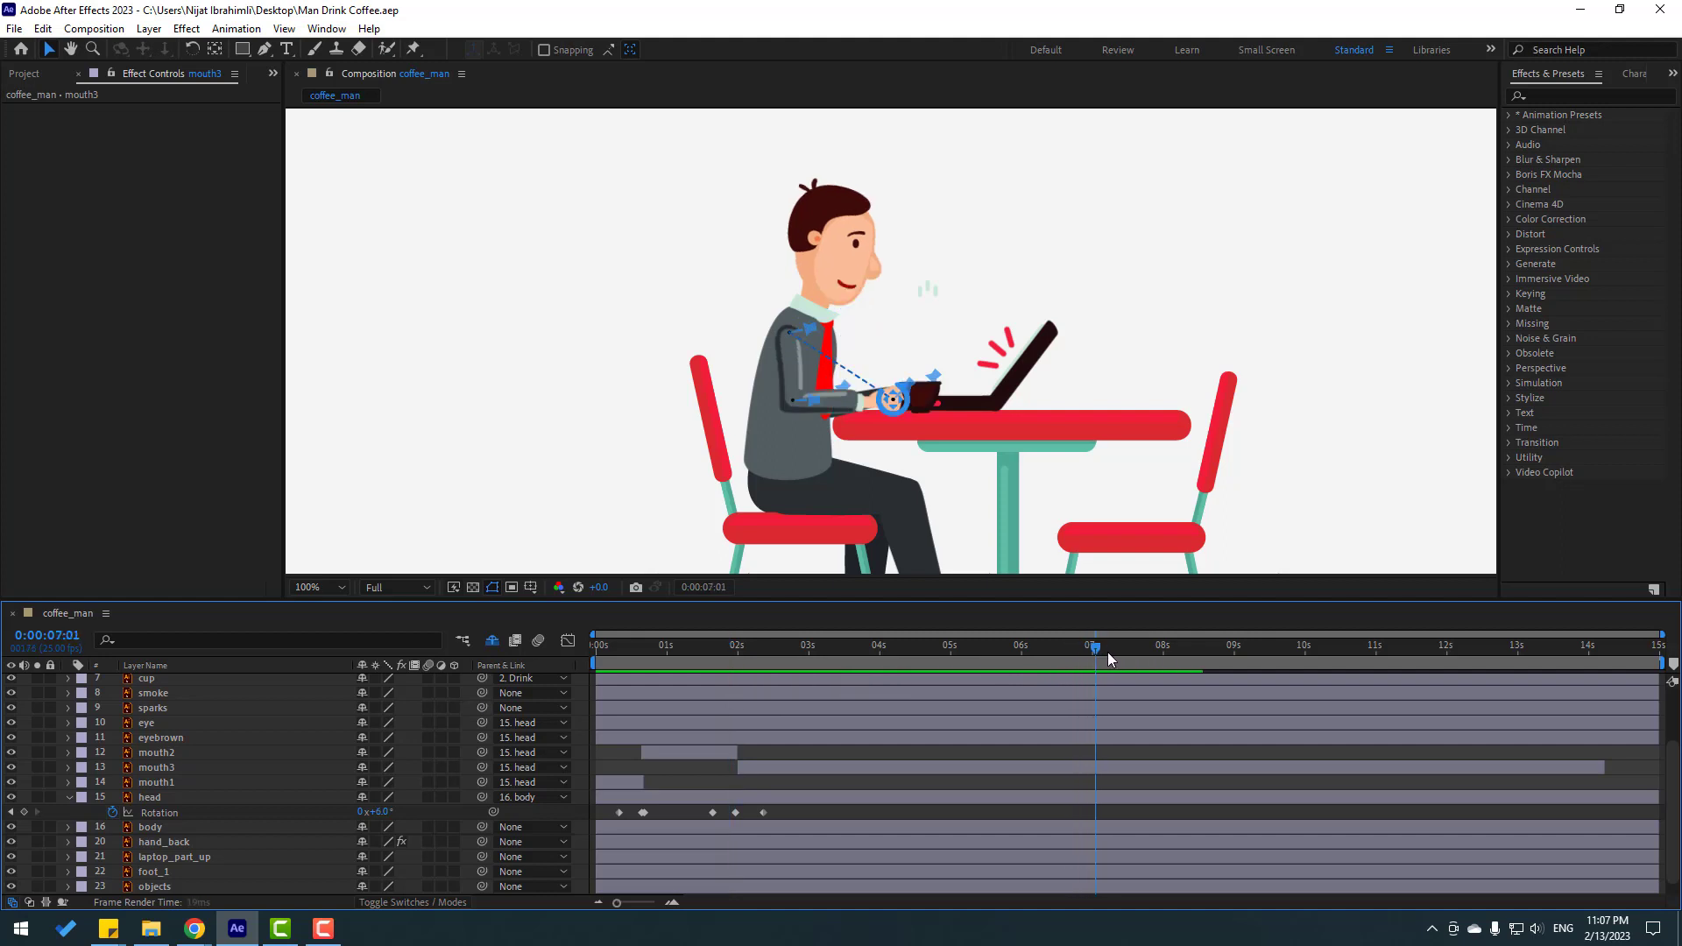
key("b")
right_click(1155, 669)
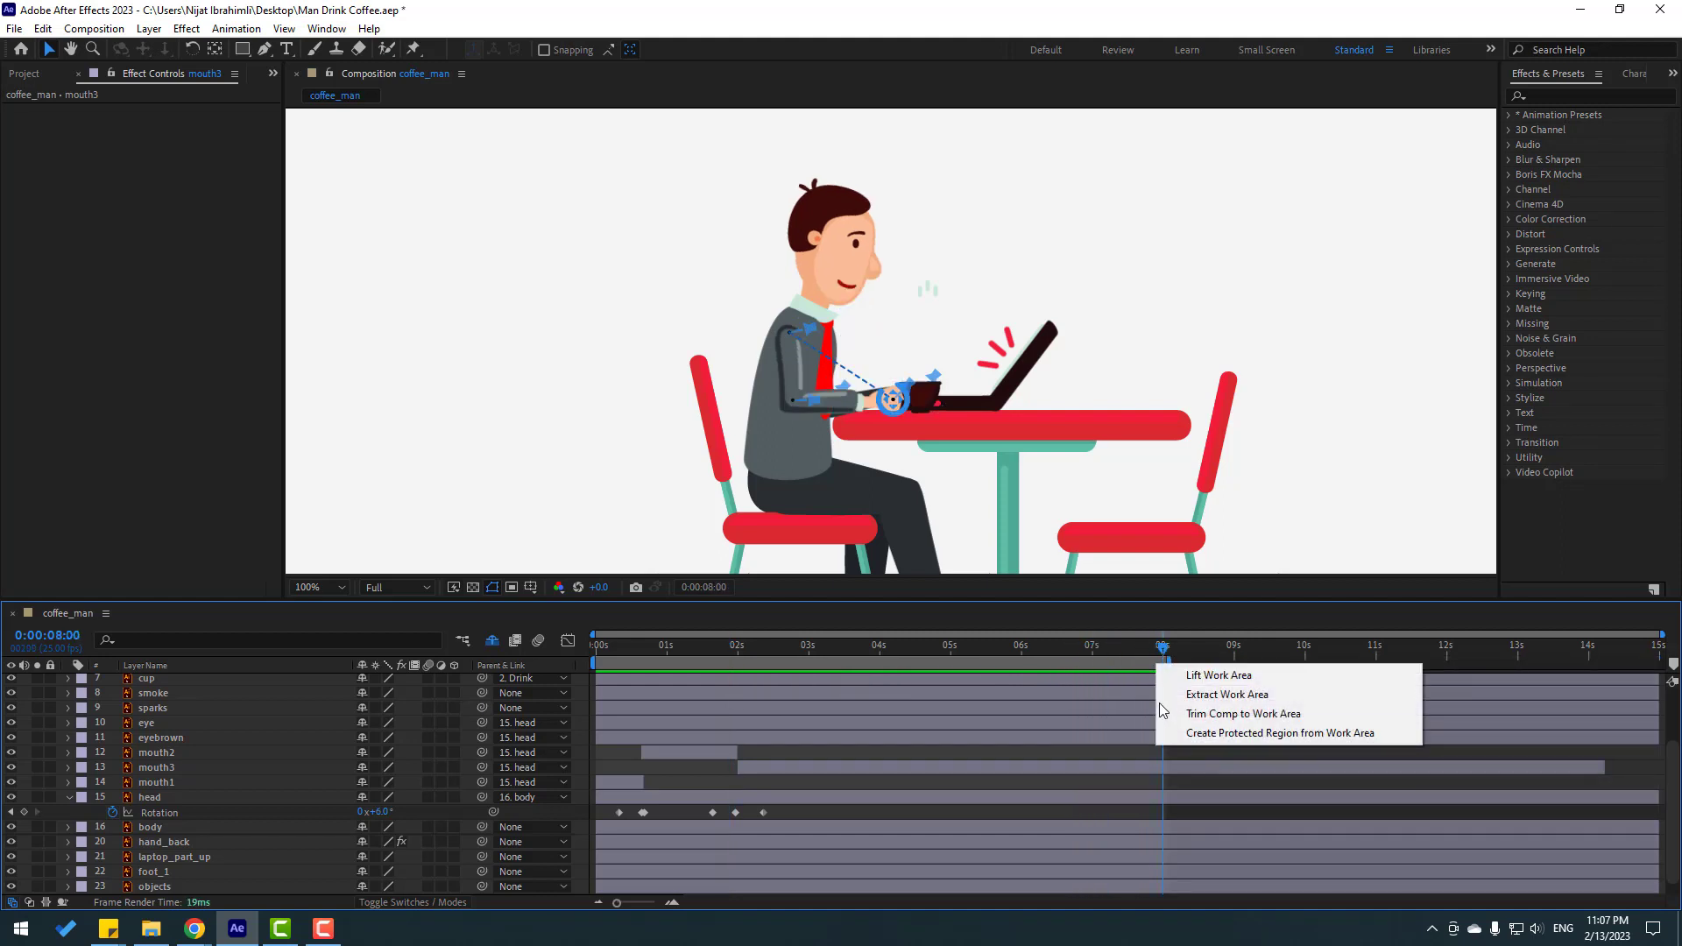
left_click(1171, 714)
key("space")
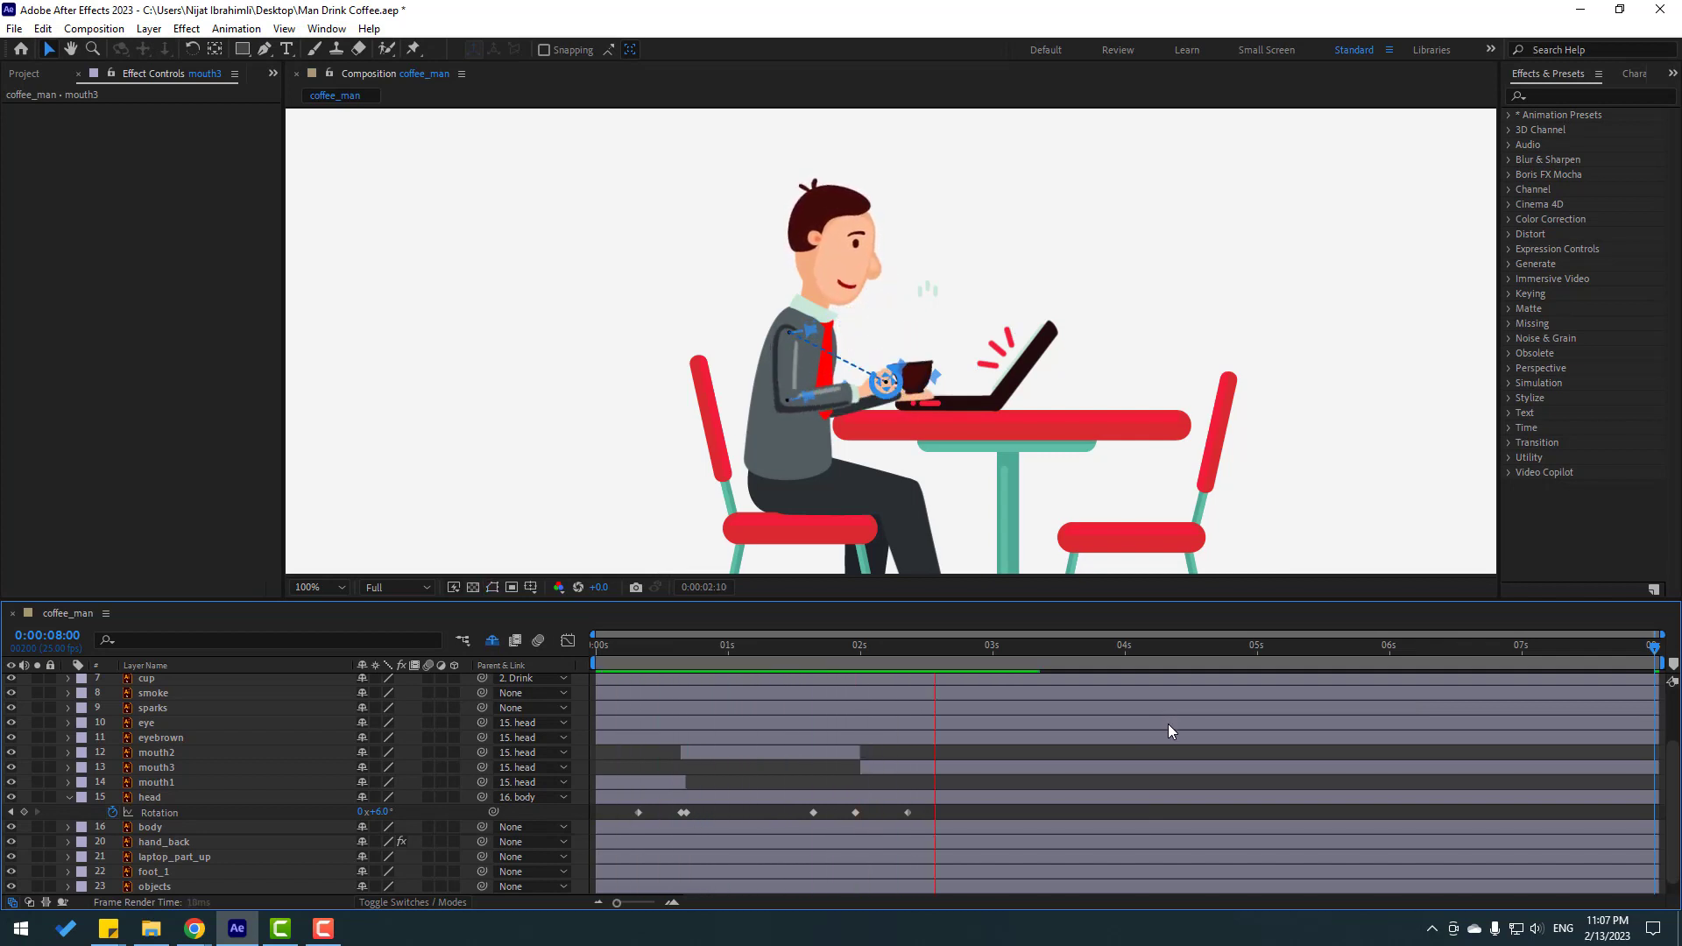
Apply Easy Ease to the last three head Rotation keyframes and scrub through the head movement
left_click_drag(834, 645, 871, 649)
scroll(918, 724, "down", 1)
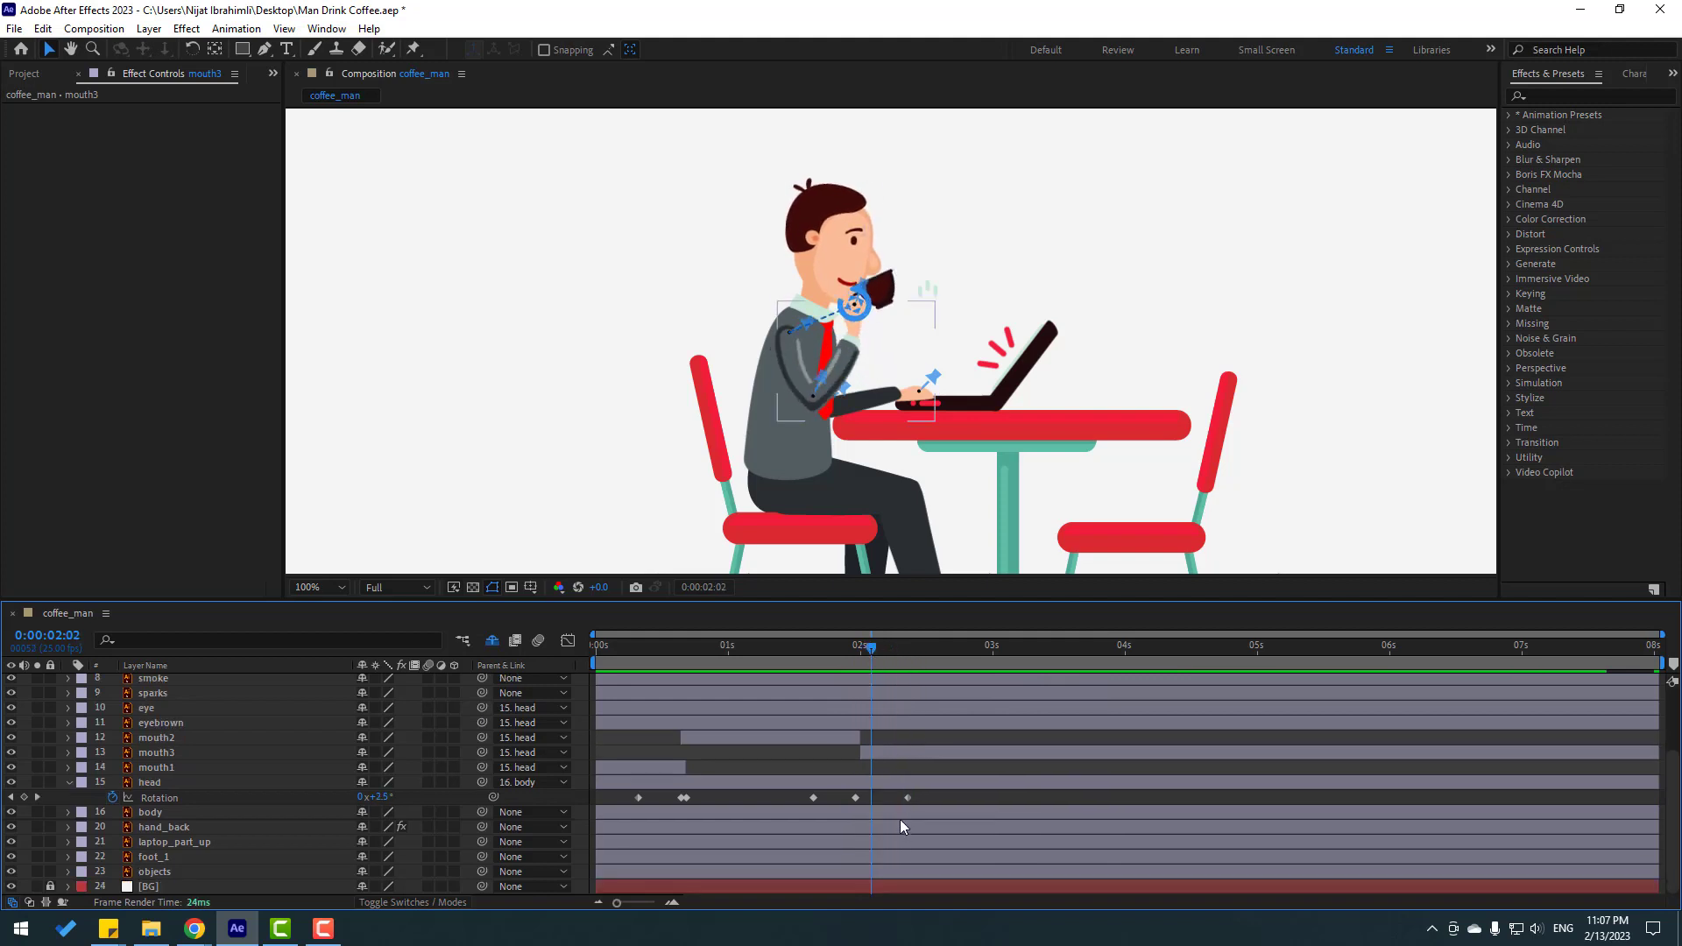
left_click_drag(790, 807, 929, 792)
right_click(812, 799)
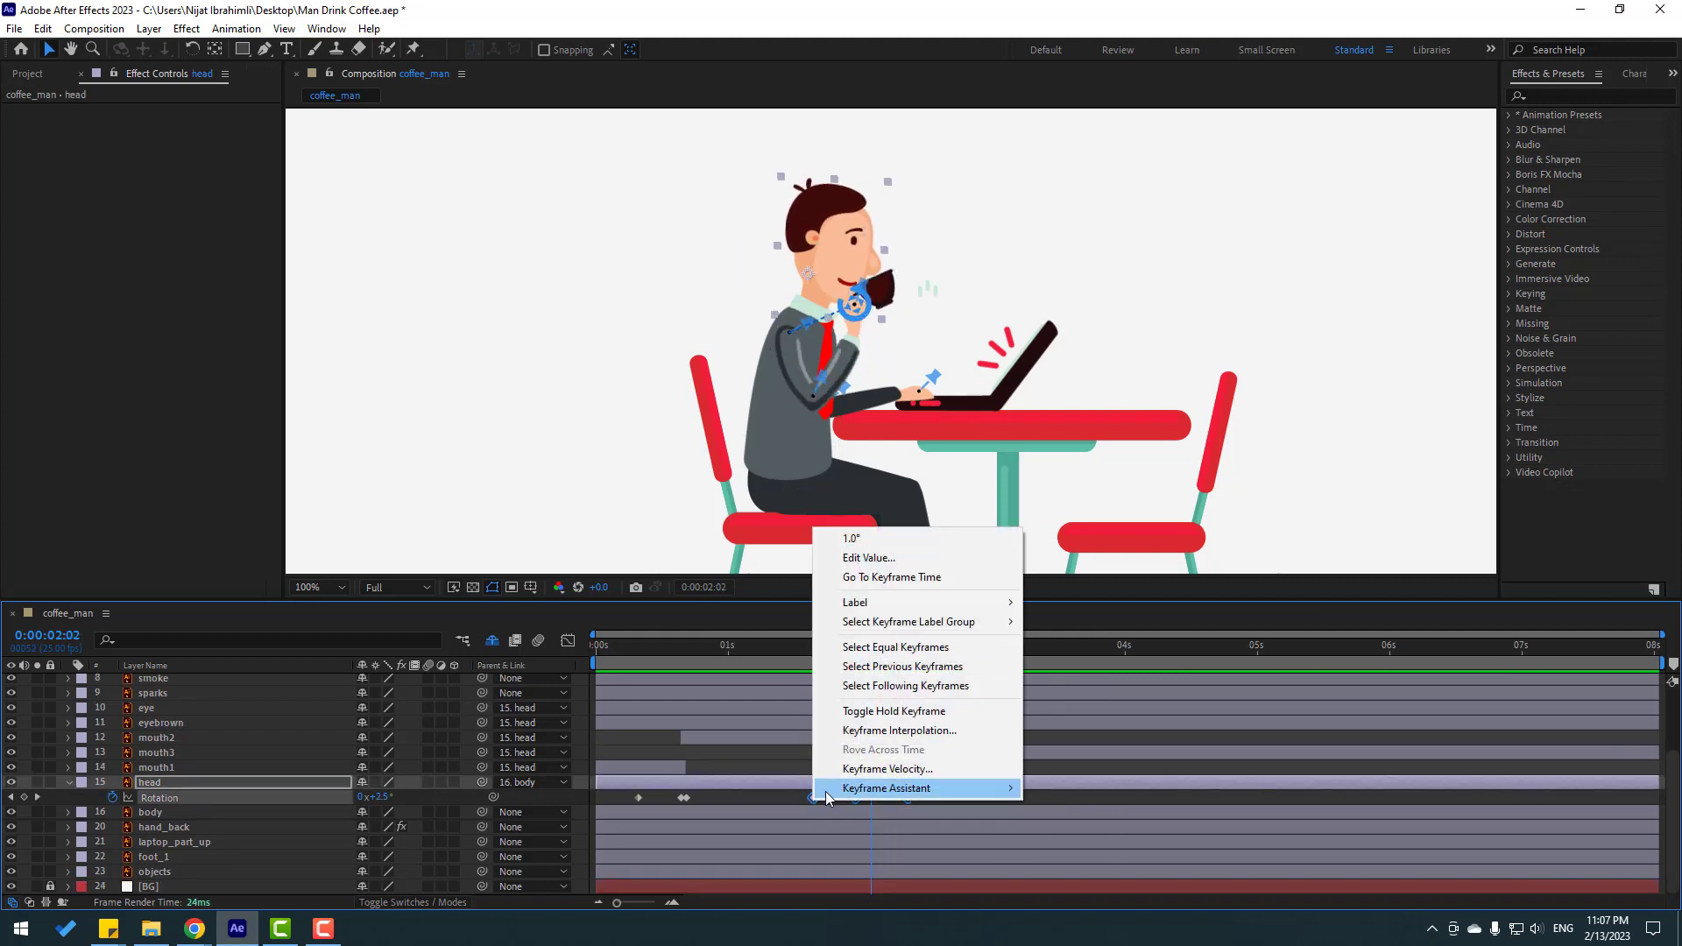
mouse_move(876, 789)
left_click(1065, 675)
left_click_drag(797, 645, 908, 676)
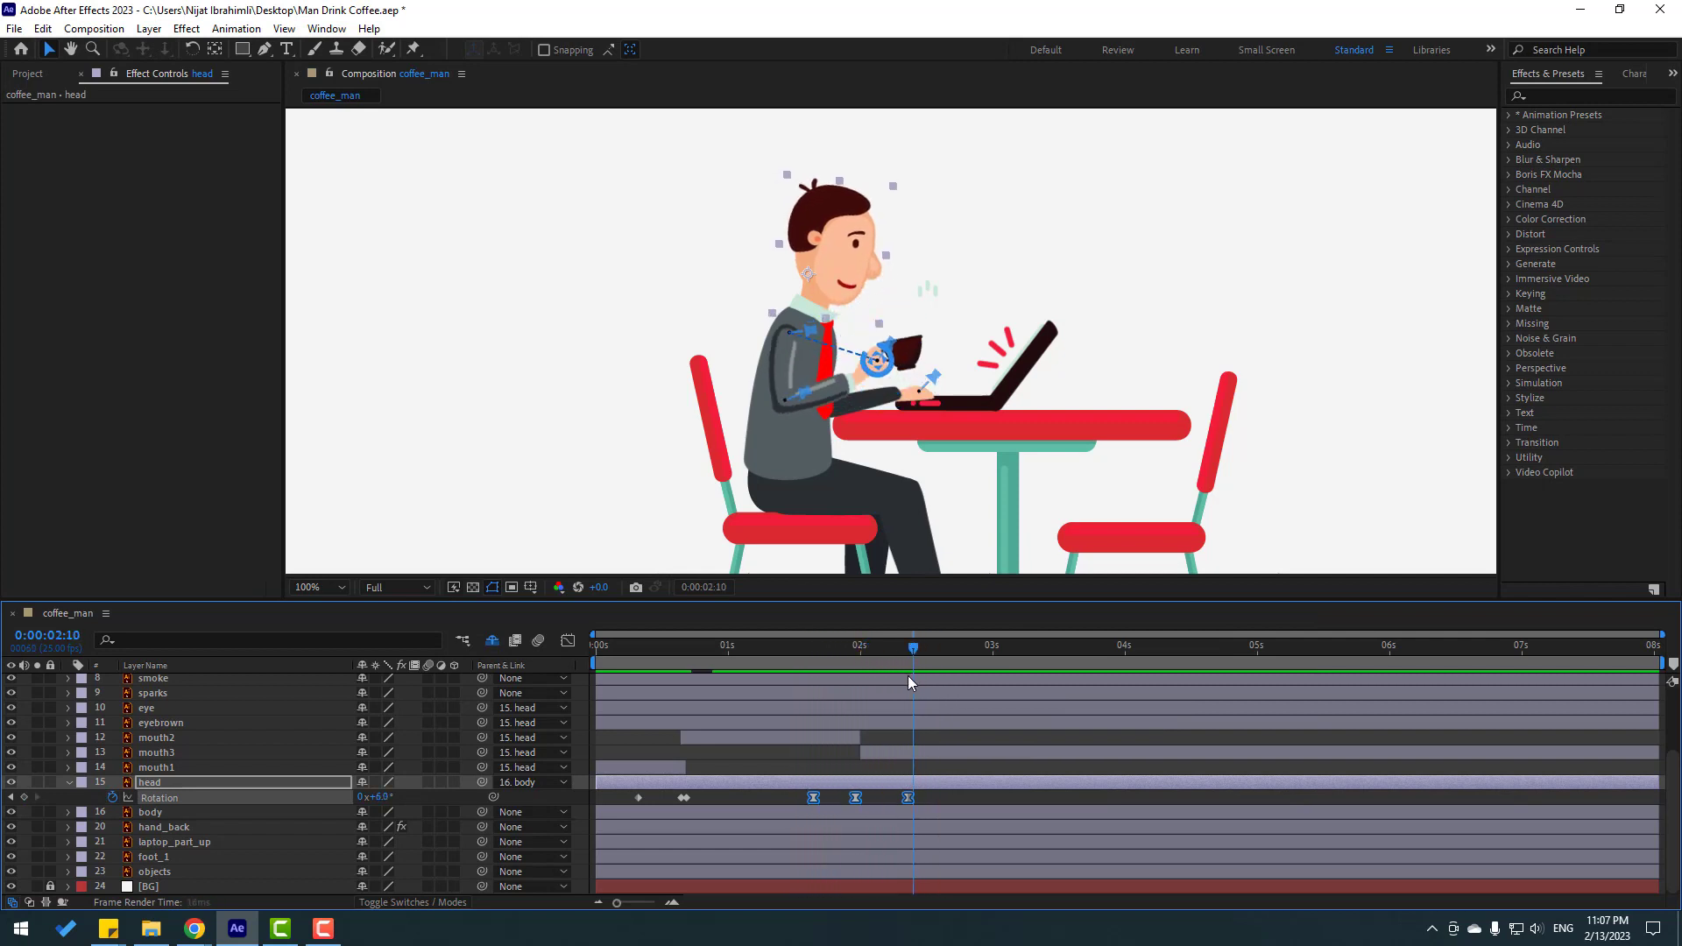
Keyframe the body's Rotation at 0° at 0:00:02:09 and at 6° at 0:00:02:21
left_click(938, 811)
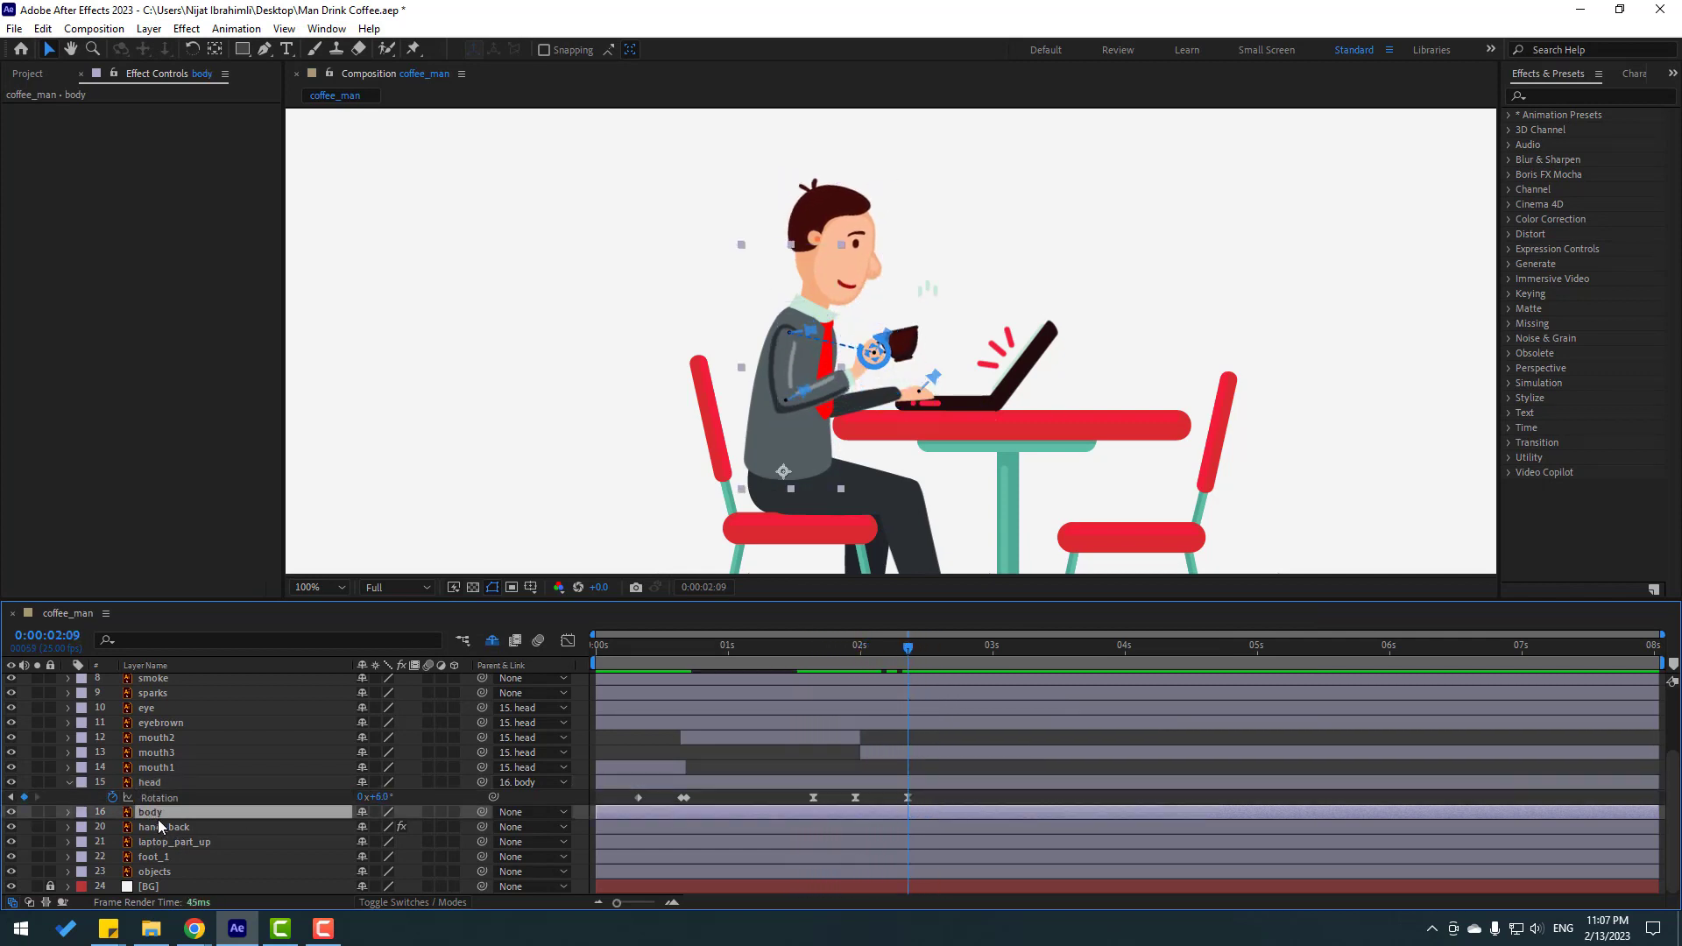
key("r")
left_click_drag(811, 648, 971, 649)
left_click(112, 827)
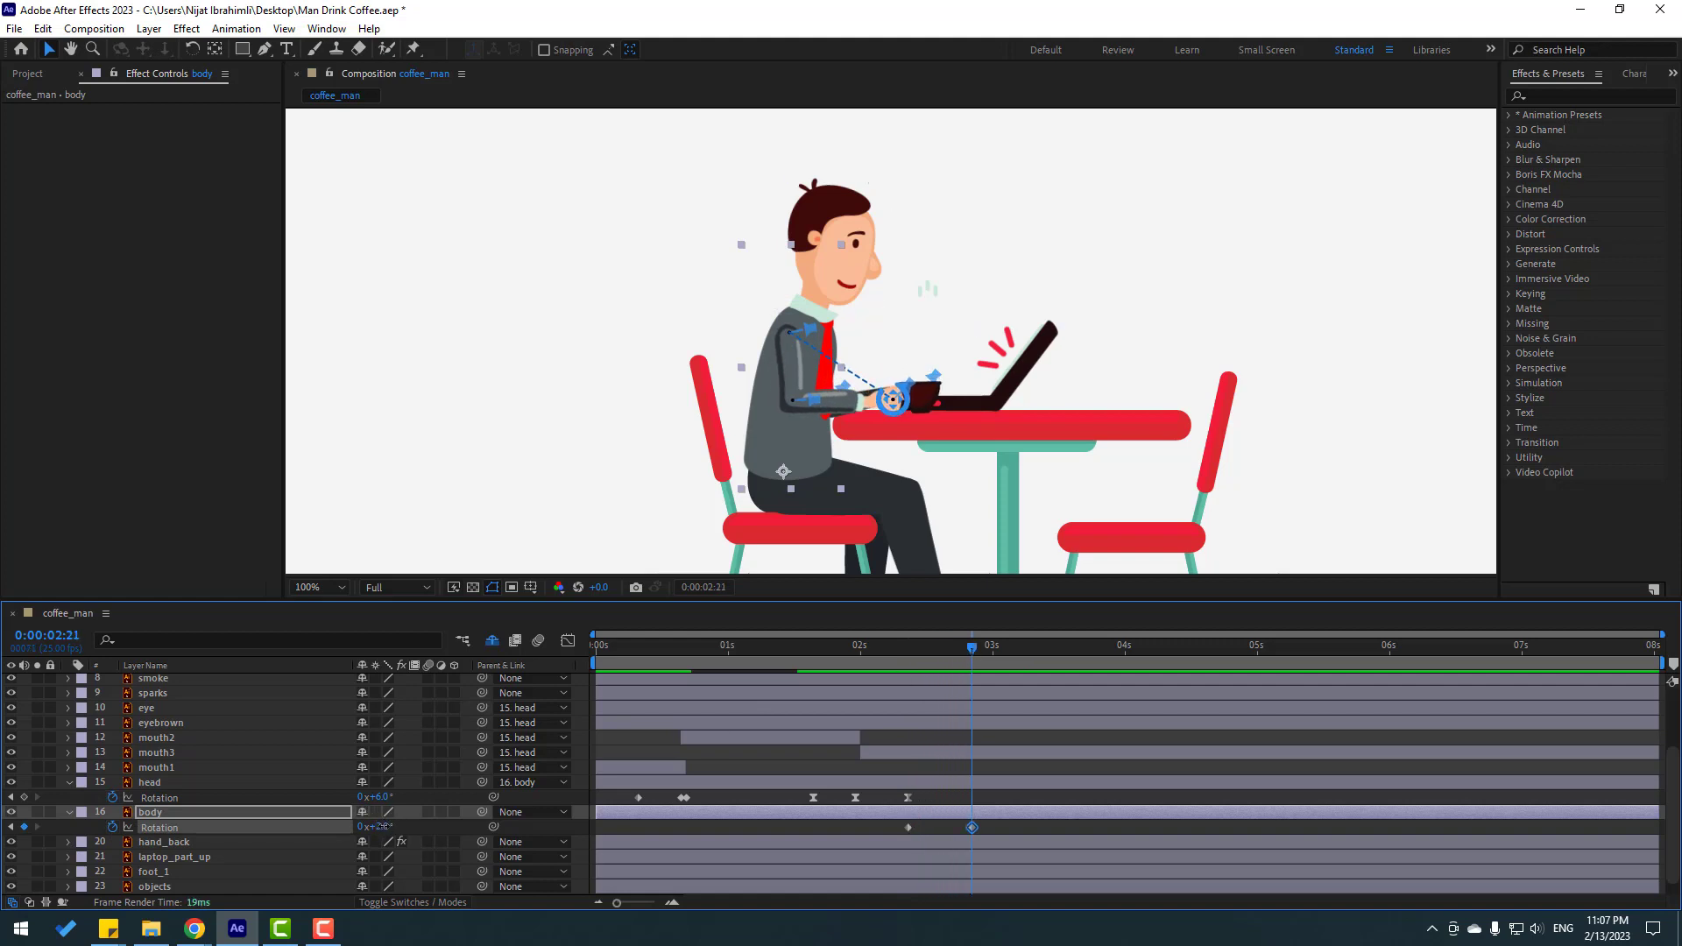
left_click_drag(383, 826, 420, 828)
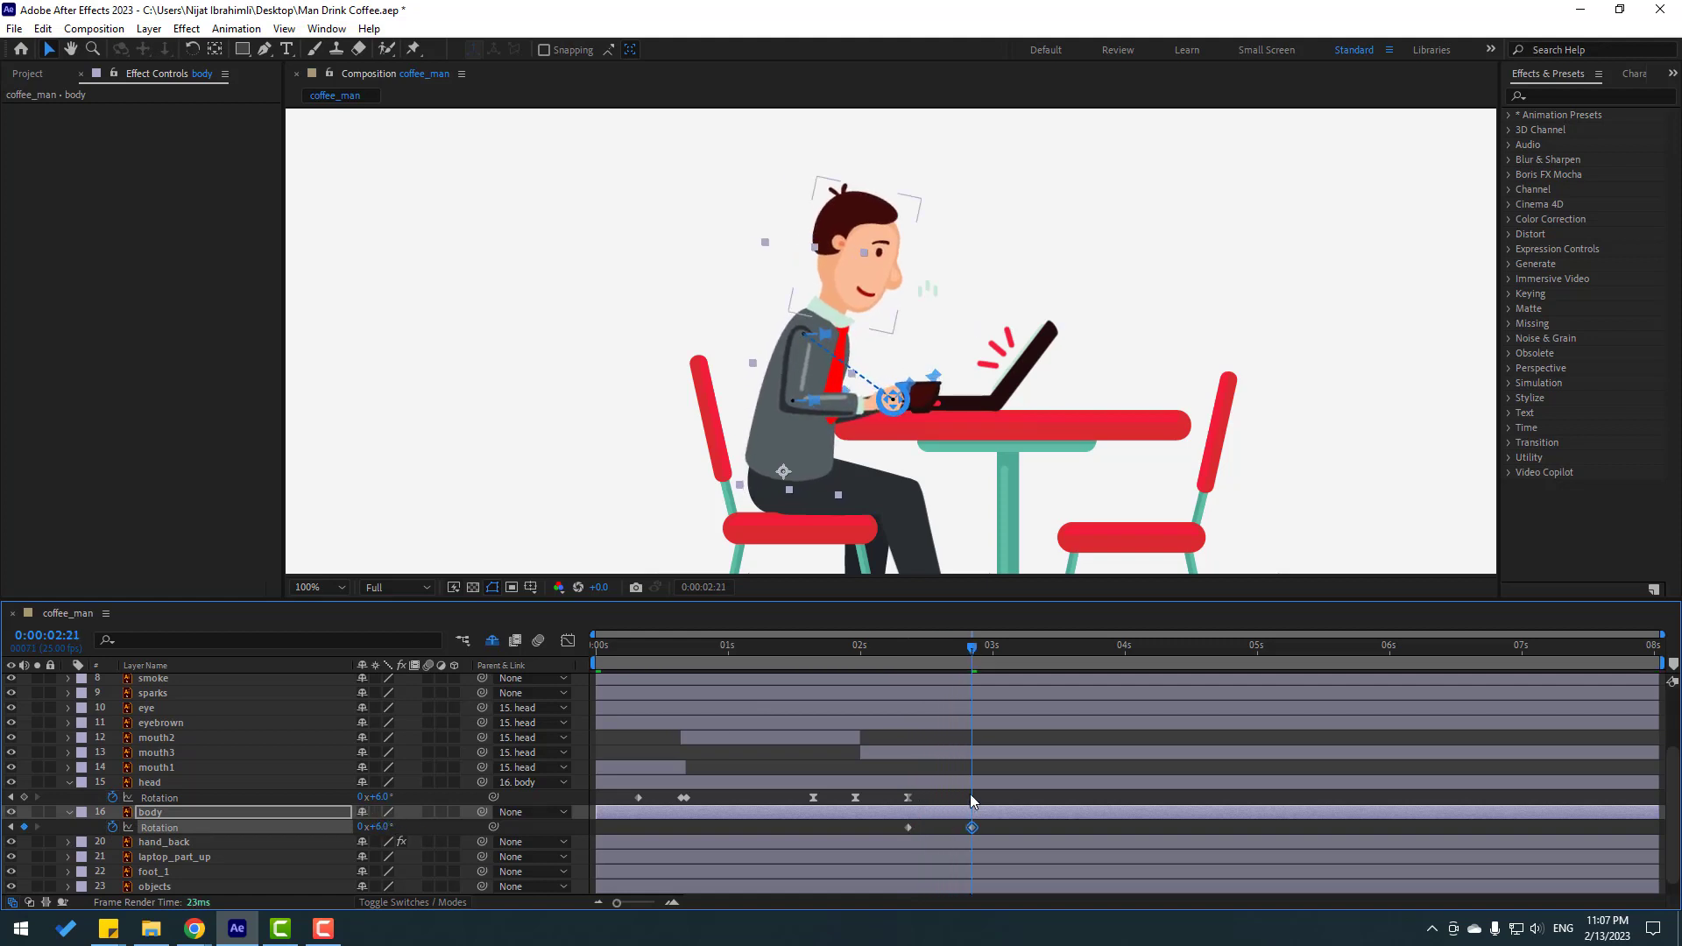
Apply Easy Ease to both body Rotation keyframes
left_click_drag(990, 825, 905, 827)
right_click(906, 827)
mouse_move(1034, 816)
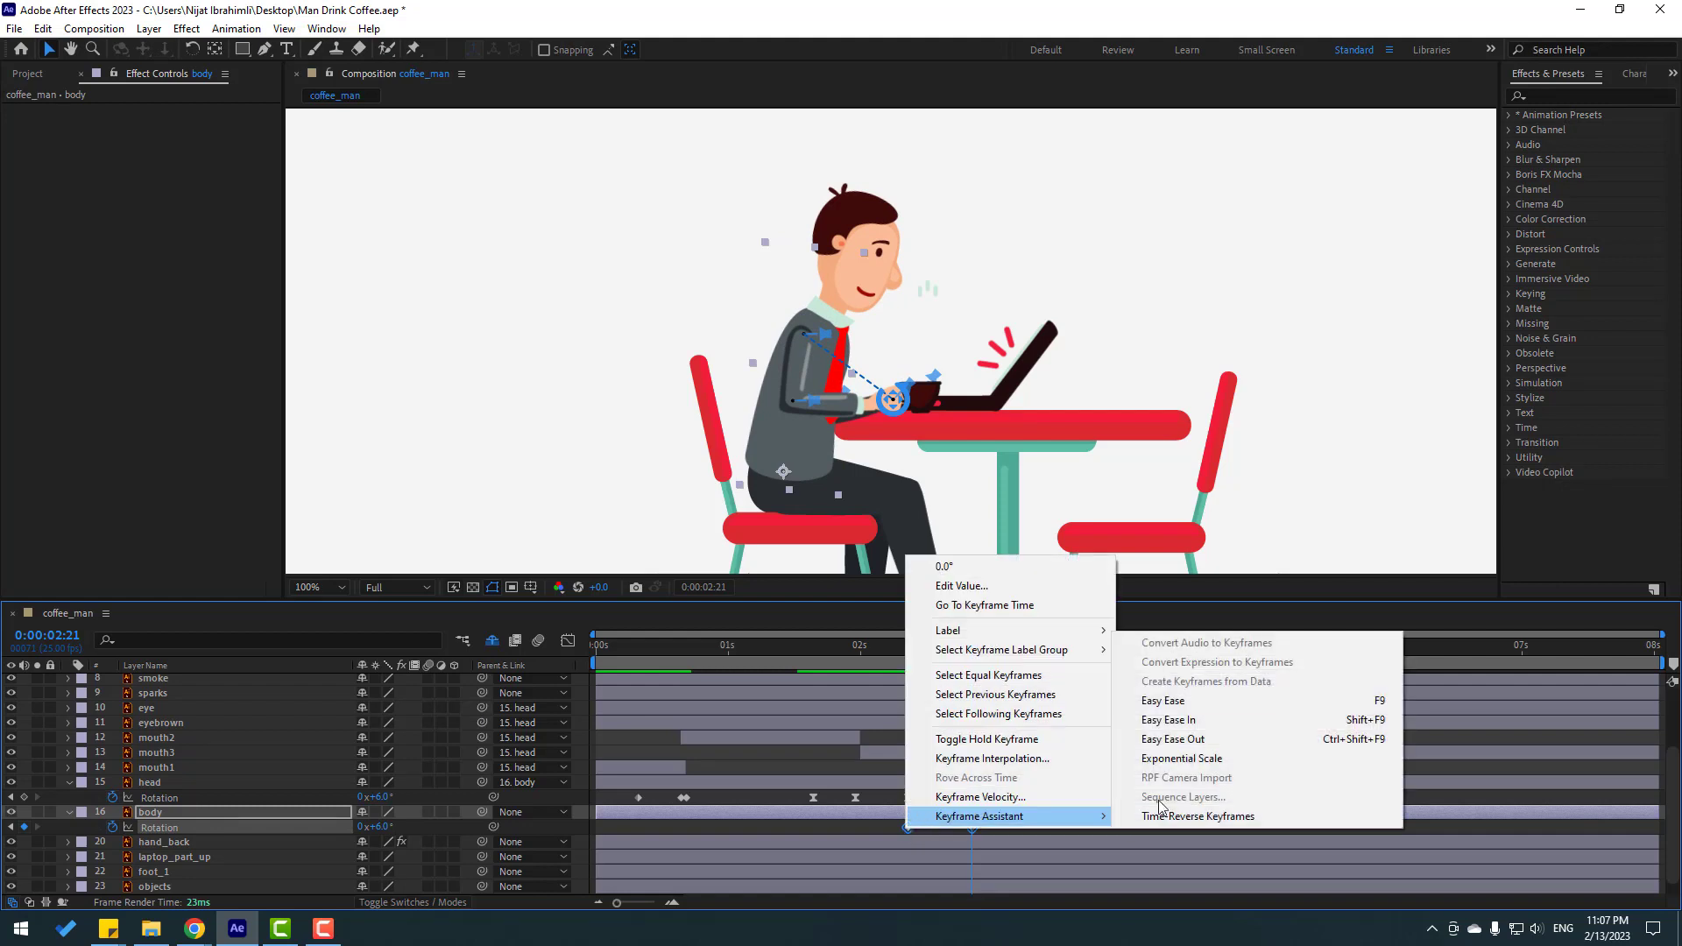
left_click(1165, 701)
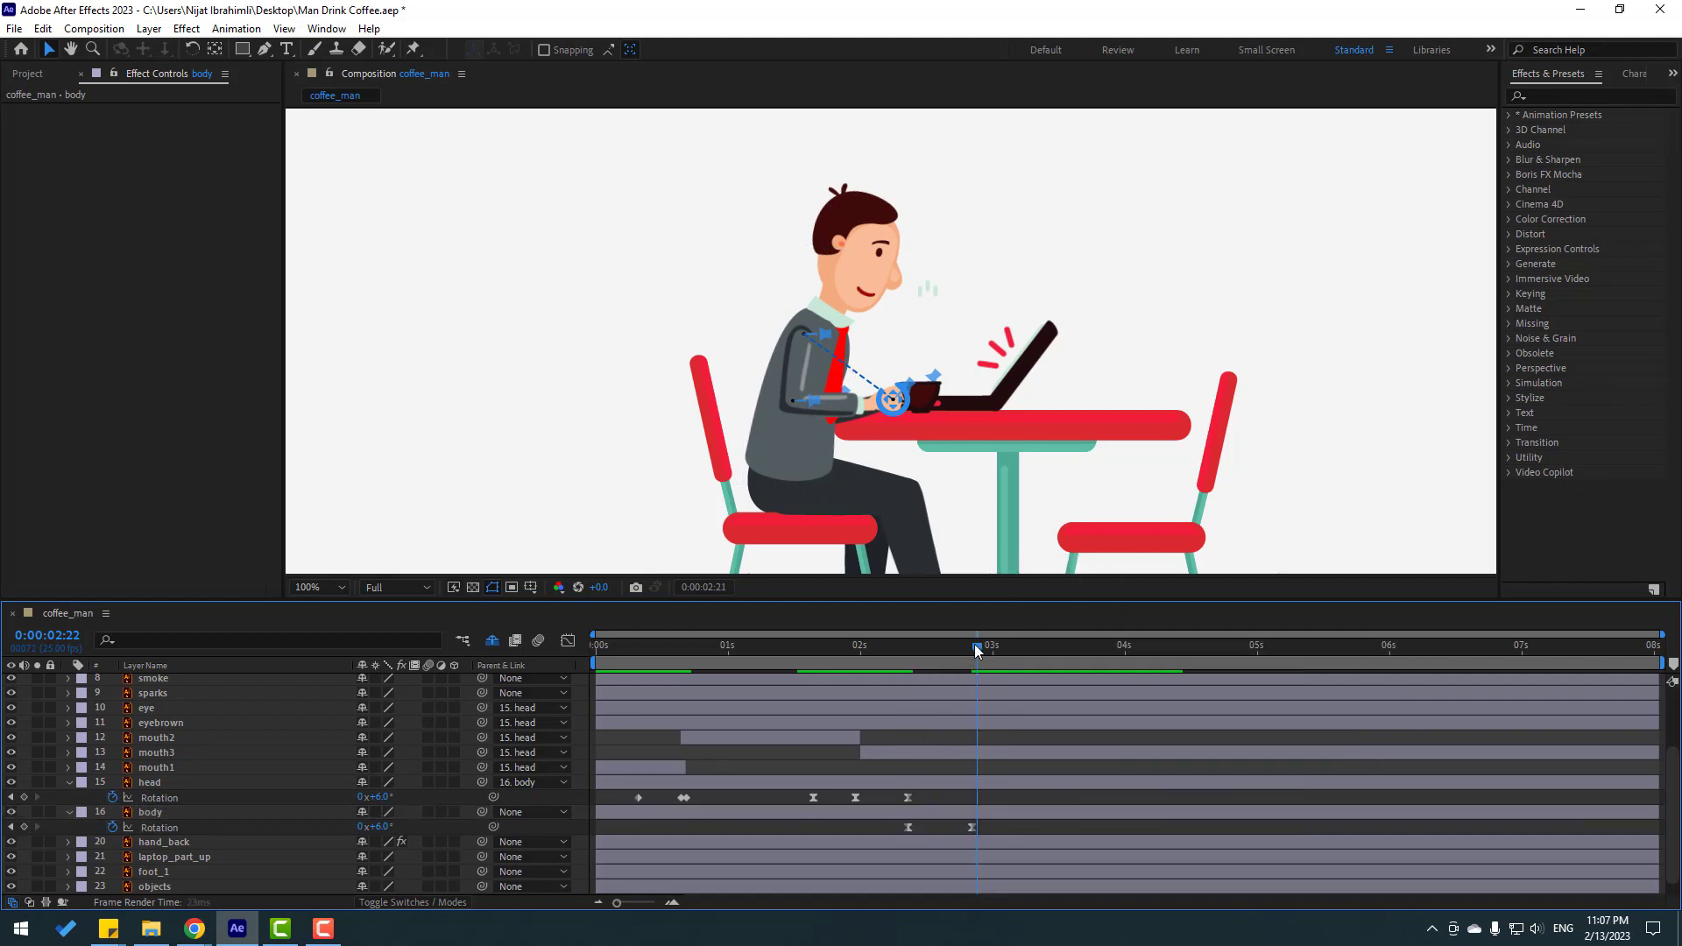
Keyframe the Laptop controller's Position at 0:00:03:00, raised at 0:00:03:10, and at 903.0, 457.5 at 0:00:03:20
scroll(192, 713, "up", 3)
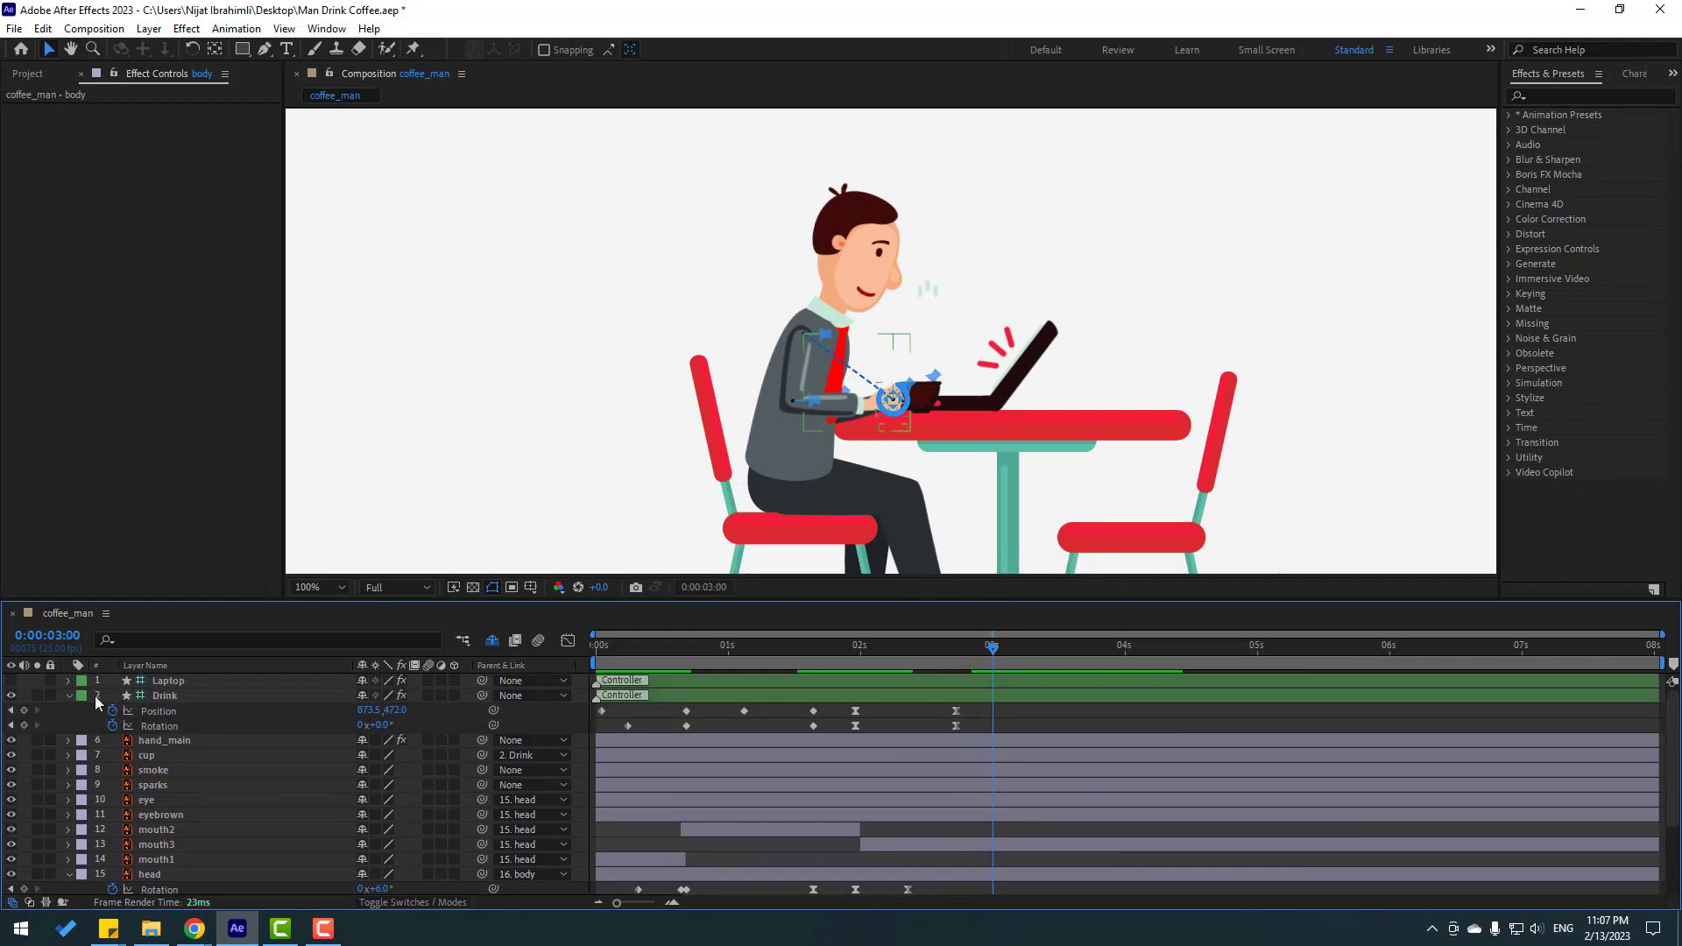
left_click(168, 680)
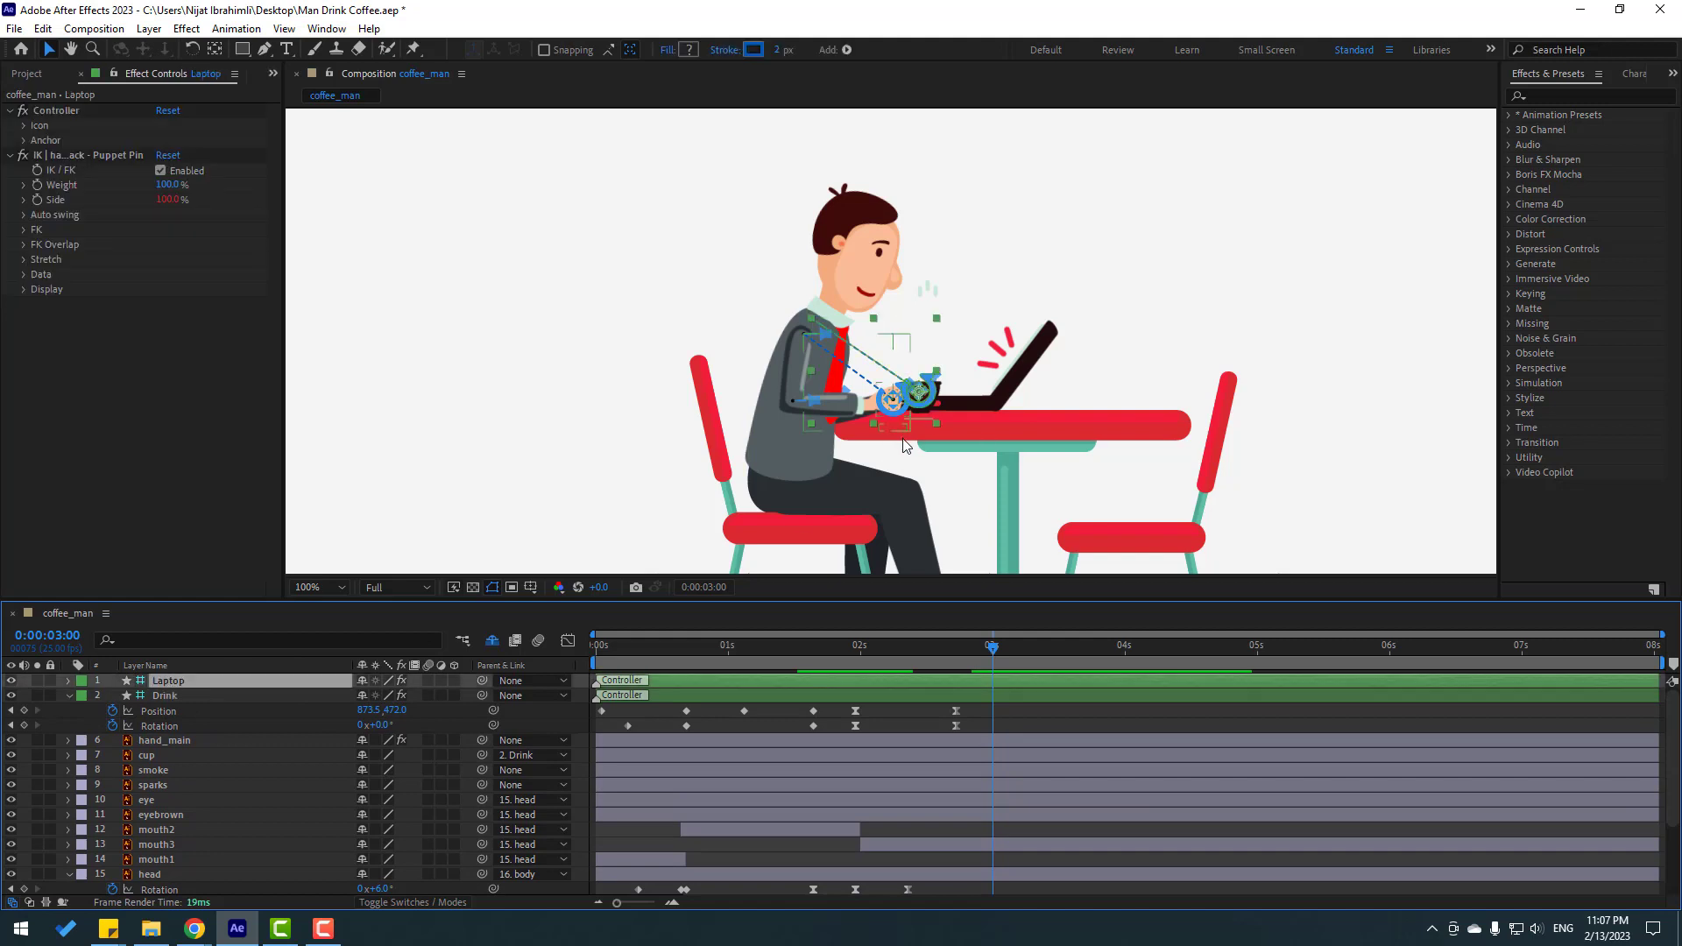
key("period")
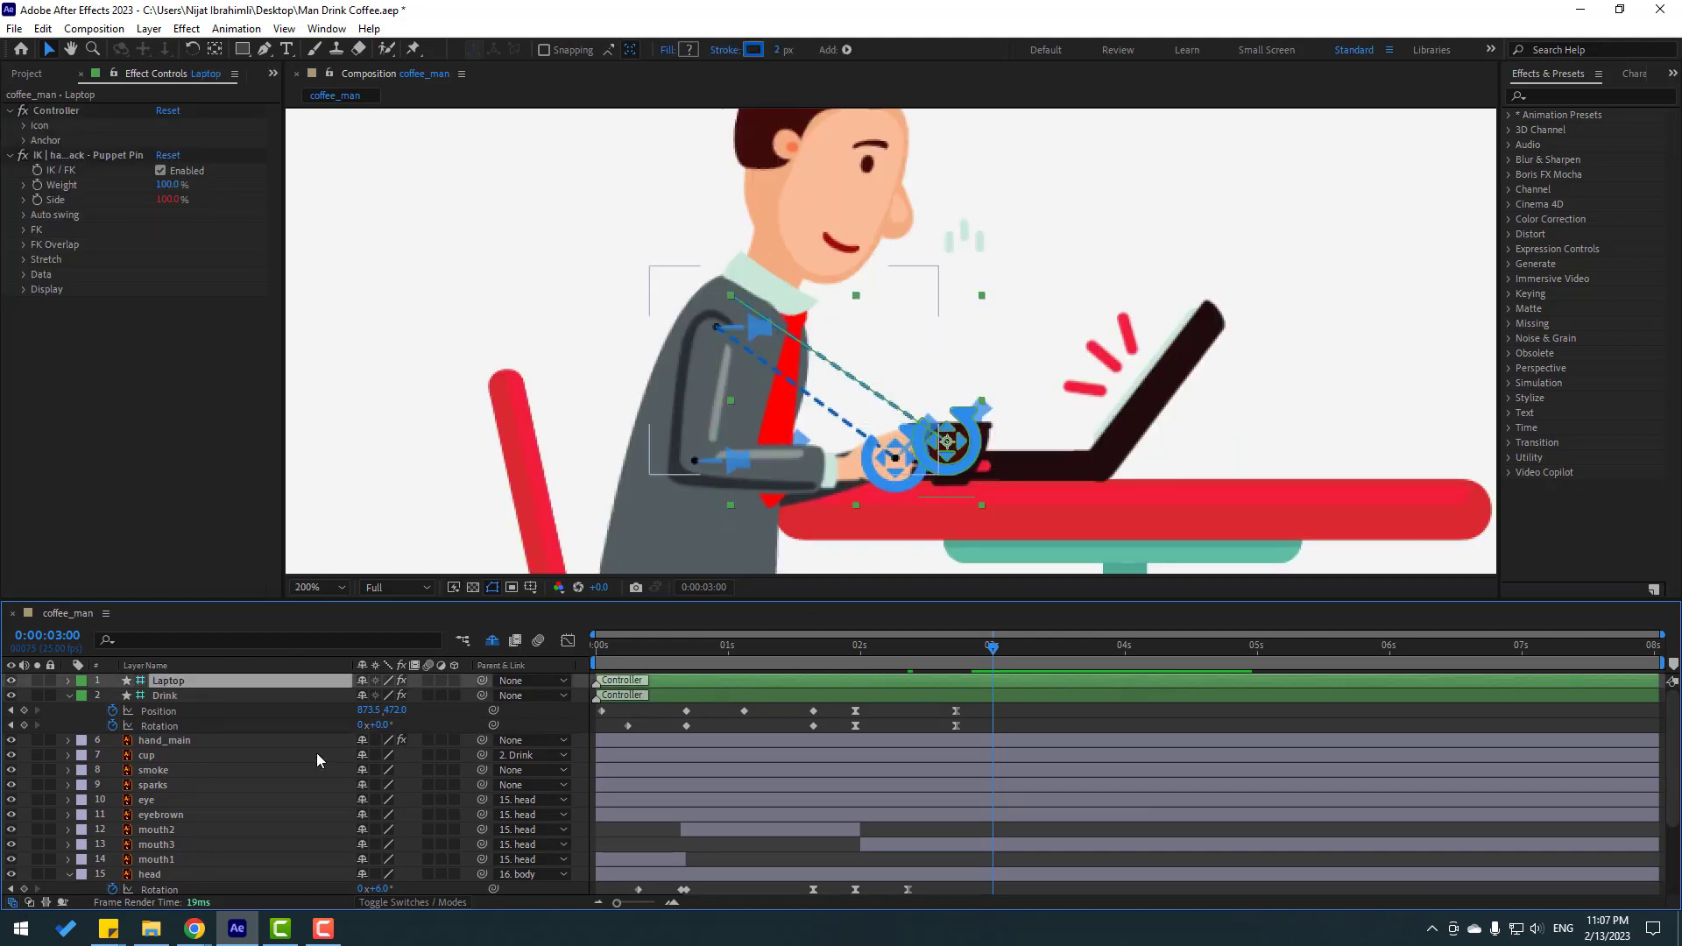
key("alt+shift+p")
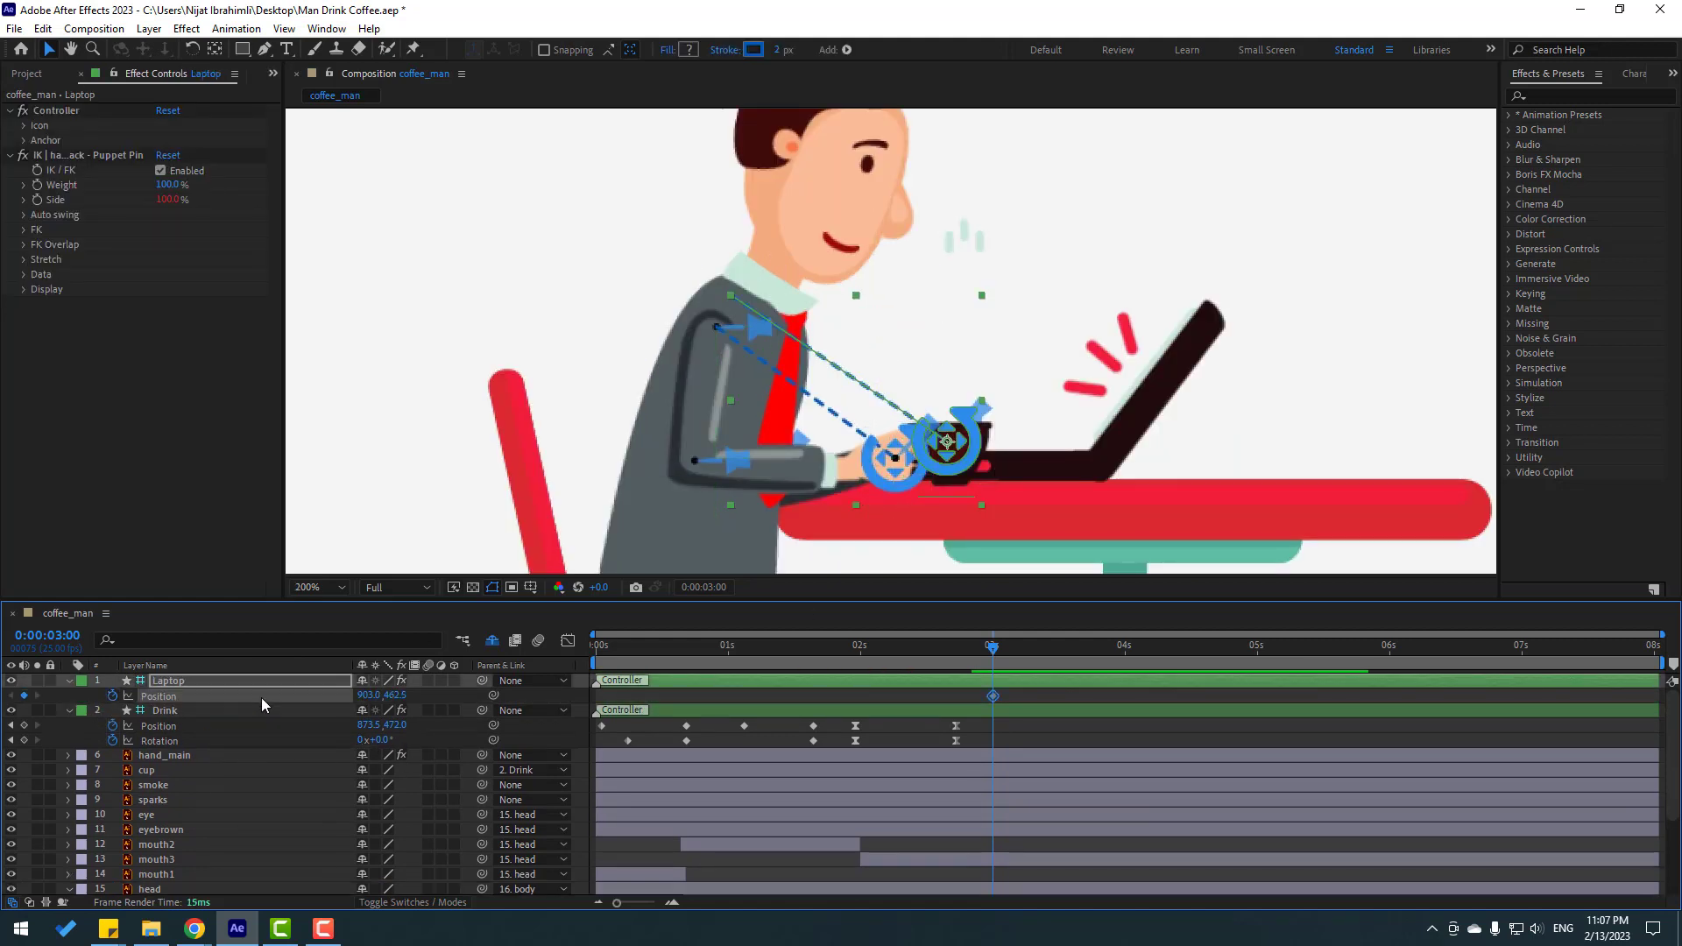
scroll(879, 541, "up", 1)
left_click_drag(823, 529, 739, 365)
key("shift+Page_Down")
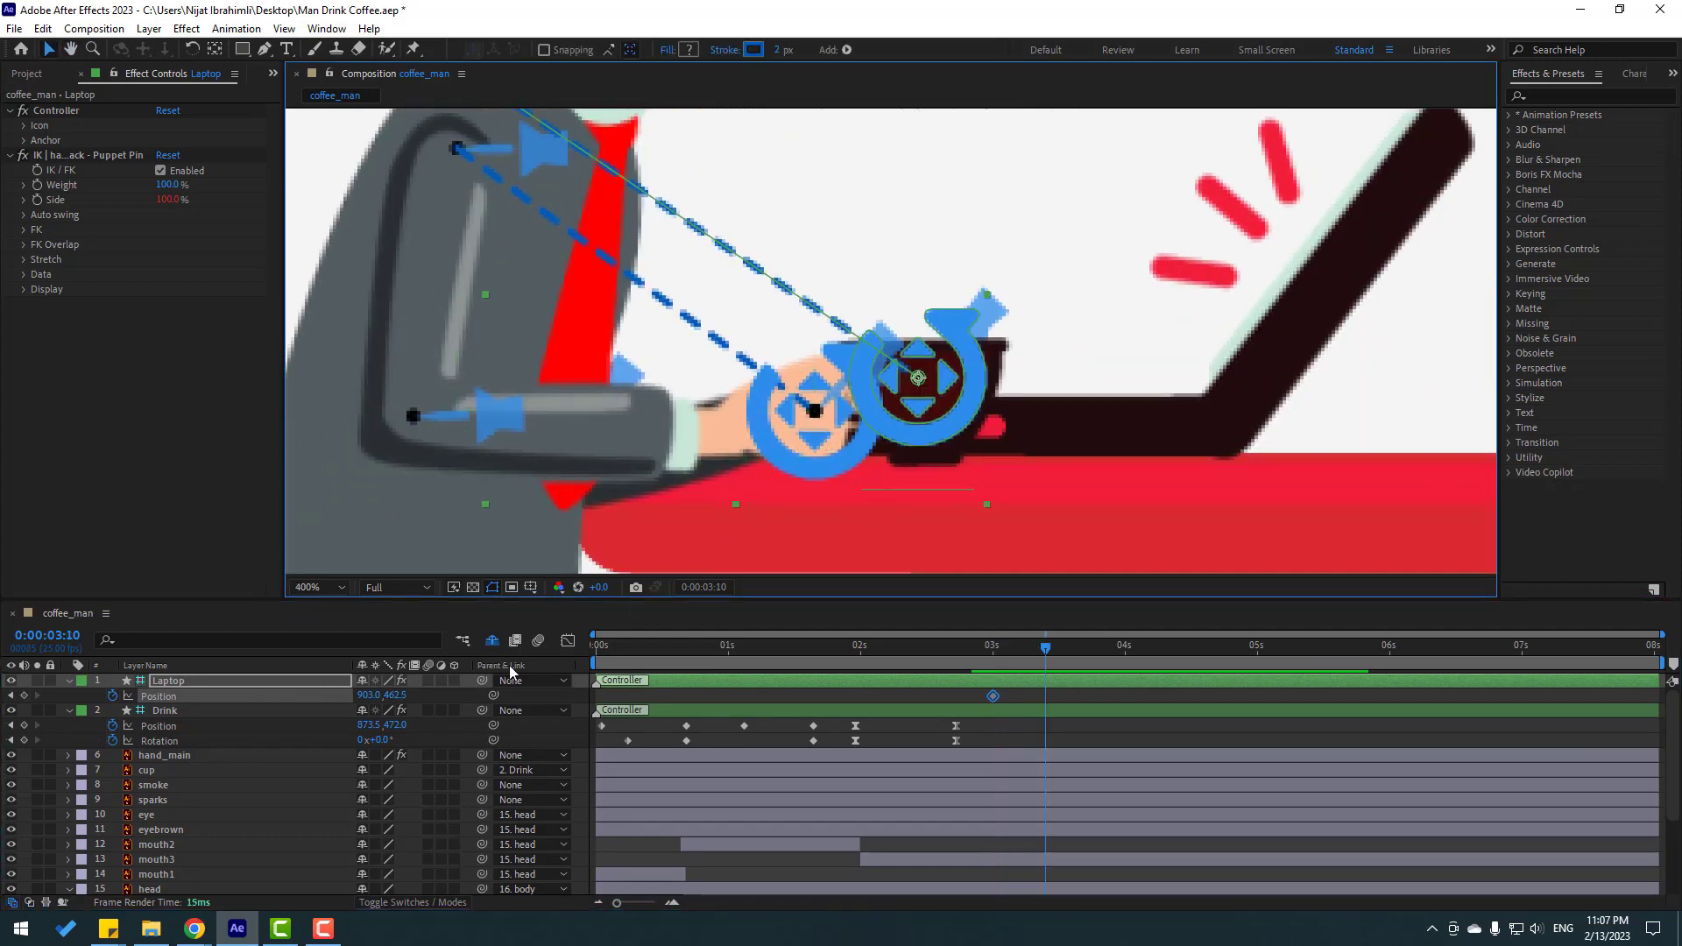
left_click_drag(397, 695, 1041, 703)
Keyframe the Laptop controller's Rotation at 0° at 0:00:03:00, -18° around 0:00:03:11 and 1° at 0:00:03:20, and preview the hand motion
left_click_drag(1054, 644, 988, 659)
key("shift+r")
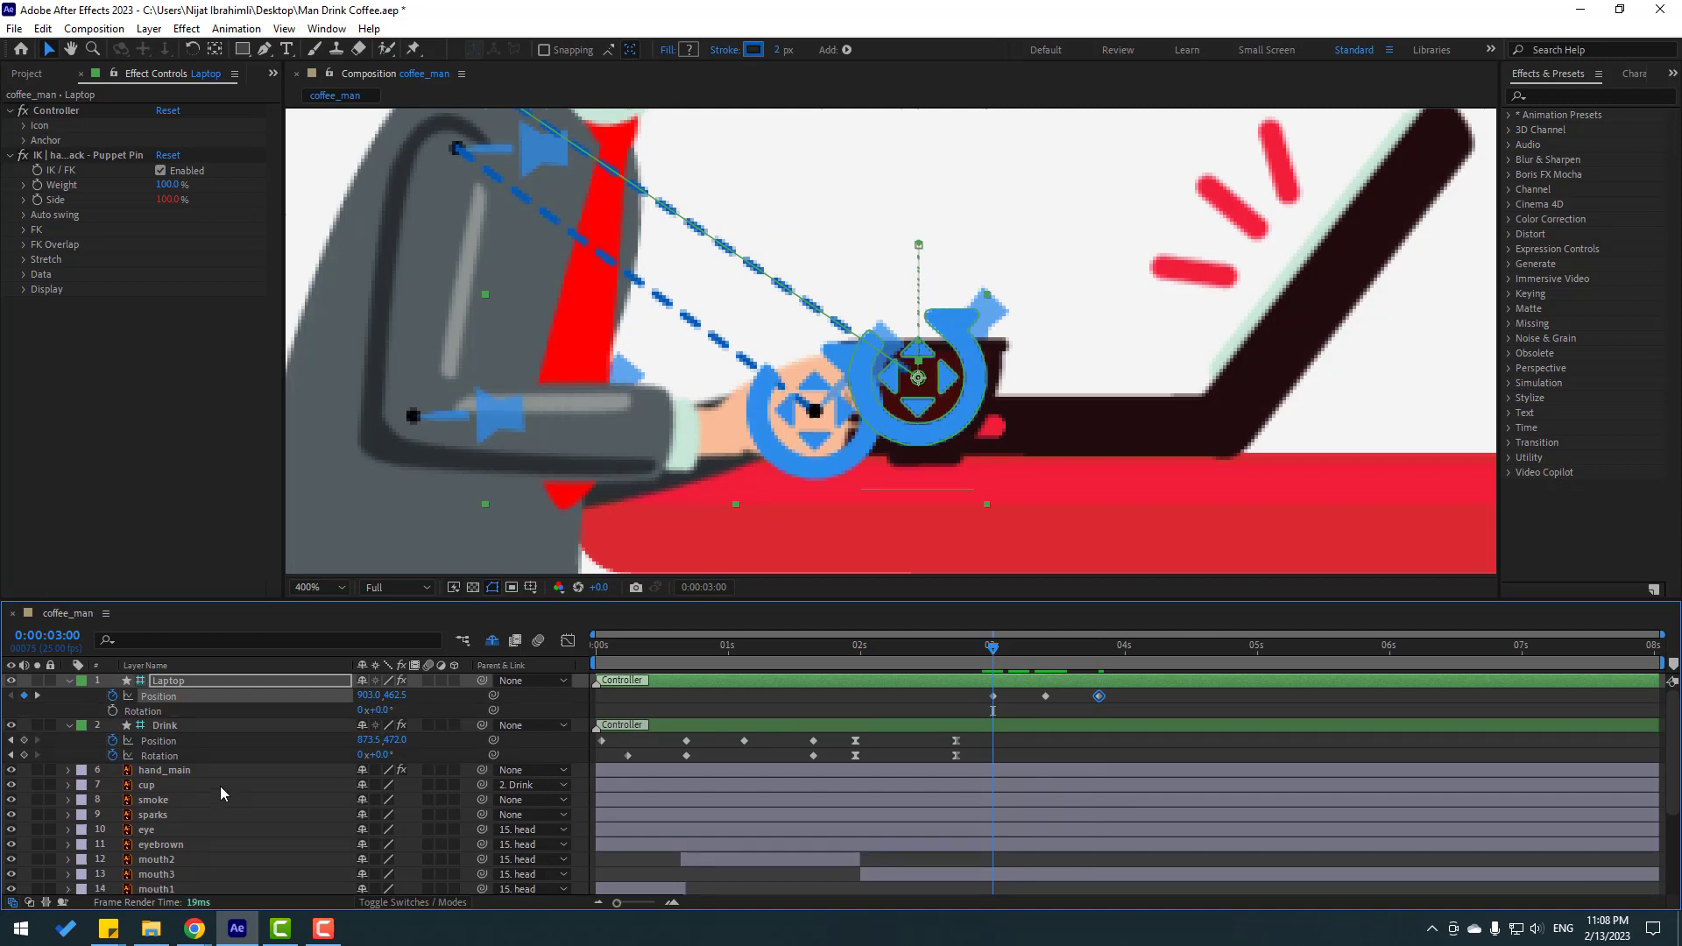
left_click(112, 710)
left_click_drag(1015, 657, 1050, 652)
left_click_drag(377, 710, 360, 710)
left_click_drag(1067, 651, 1099, 651)
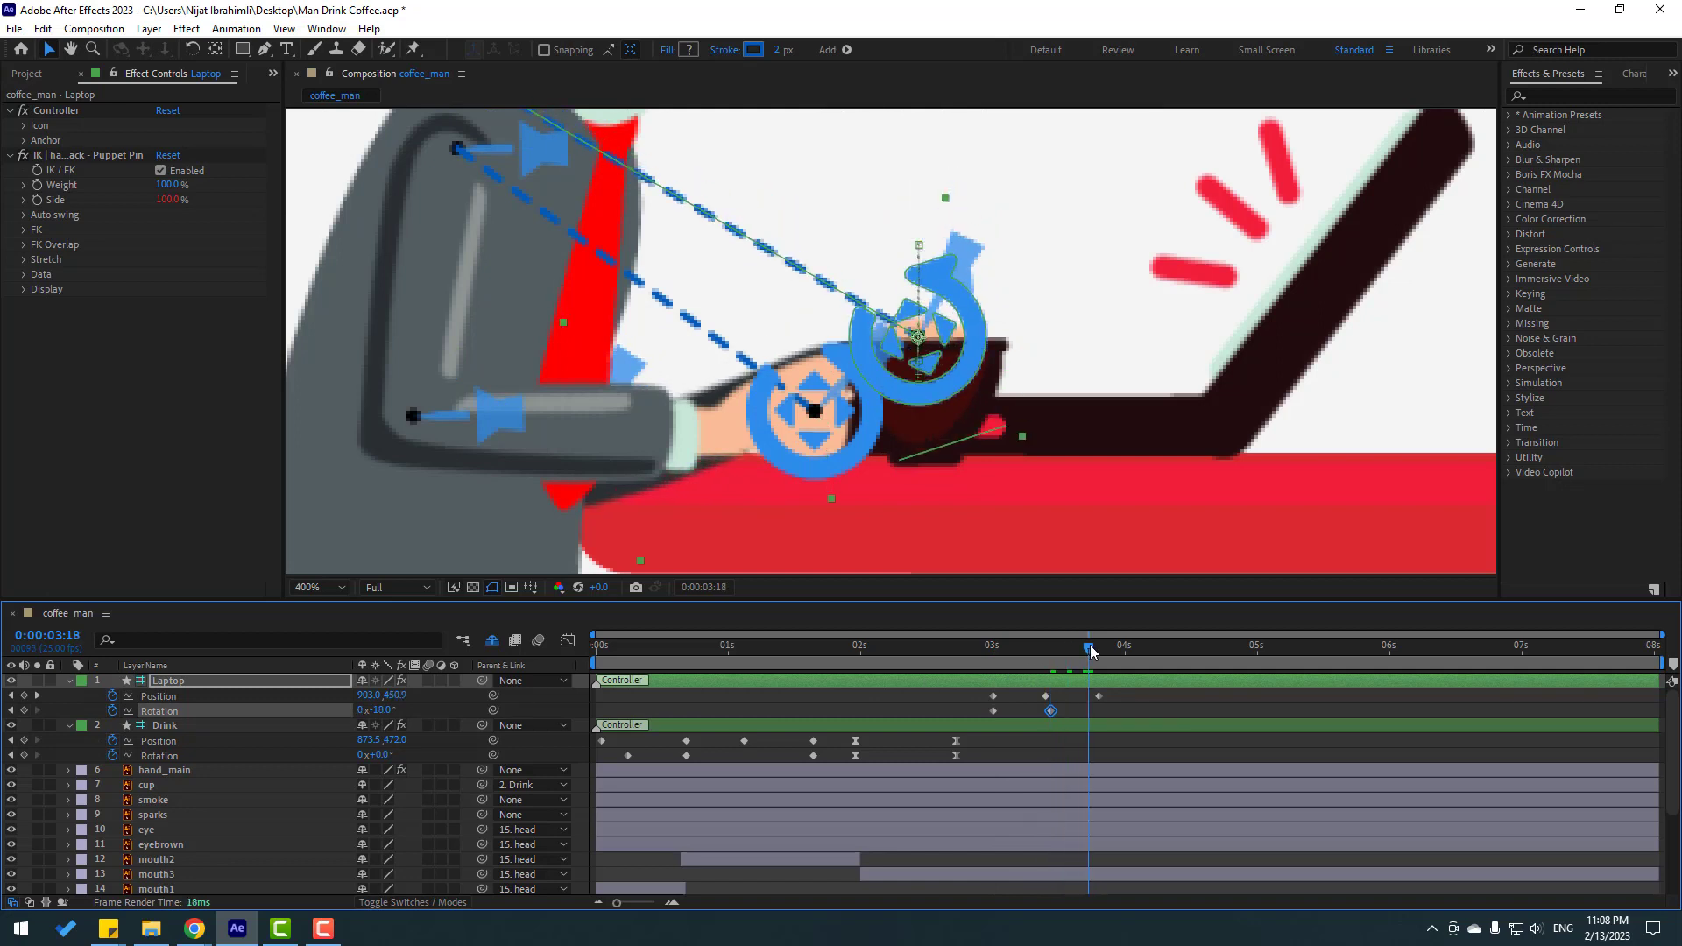
left_click_drag(374, 711, 396, 709)
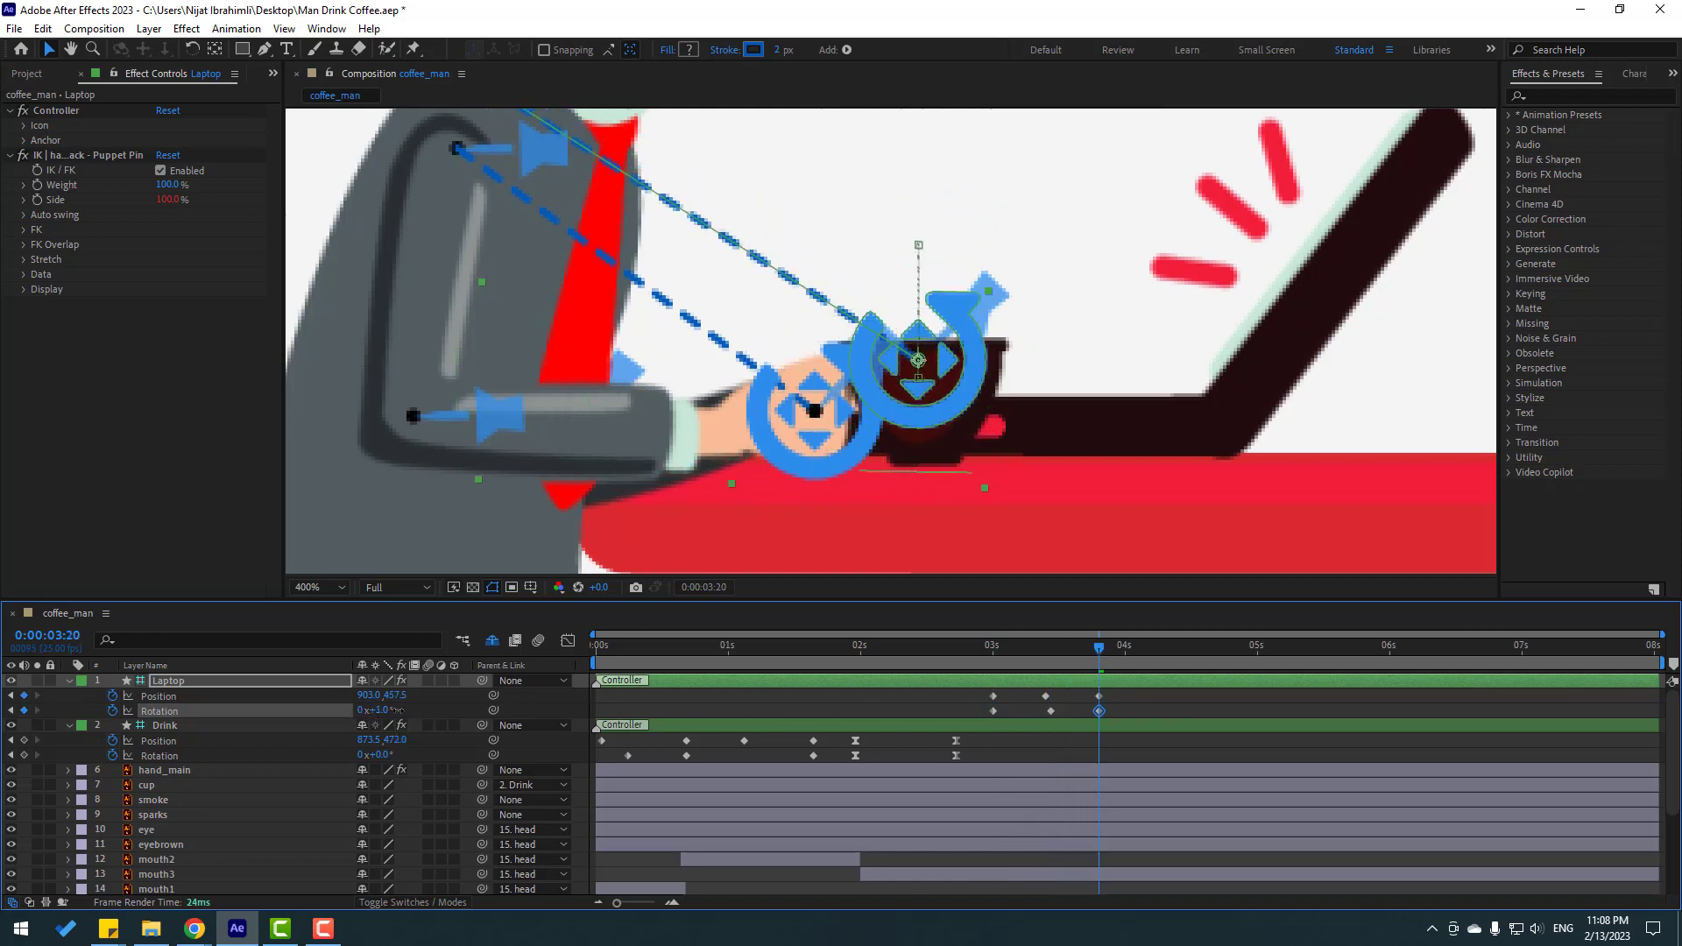
left_click(1132, 698)
scroll(1107, 540, "down", 2)
key("space")
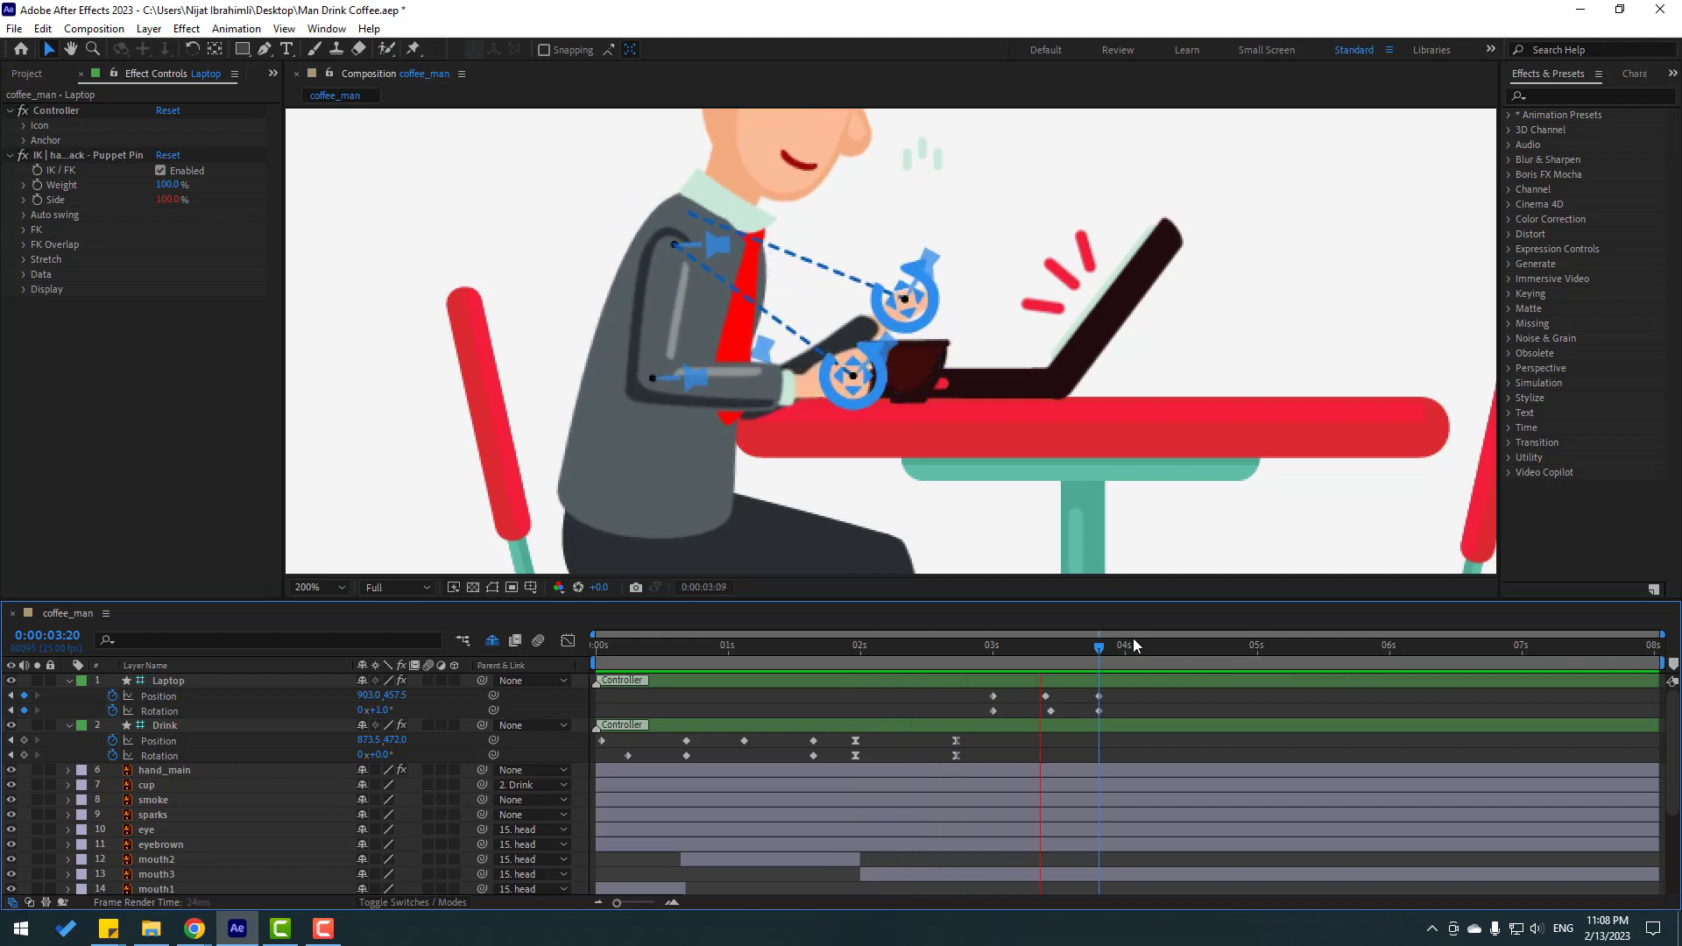
left_click(1073, 648)
Delete the Laptop controller's three Rotation keyframes and apply Easy Ease to its three Position keyframes
left_click_drag(1113, 688, 949, 722)
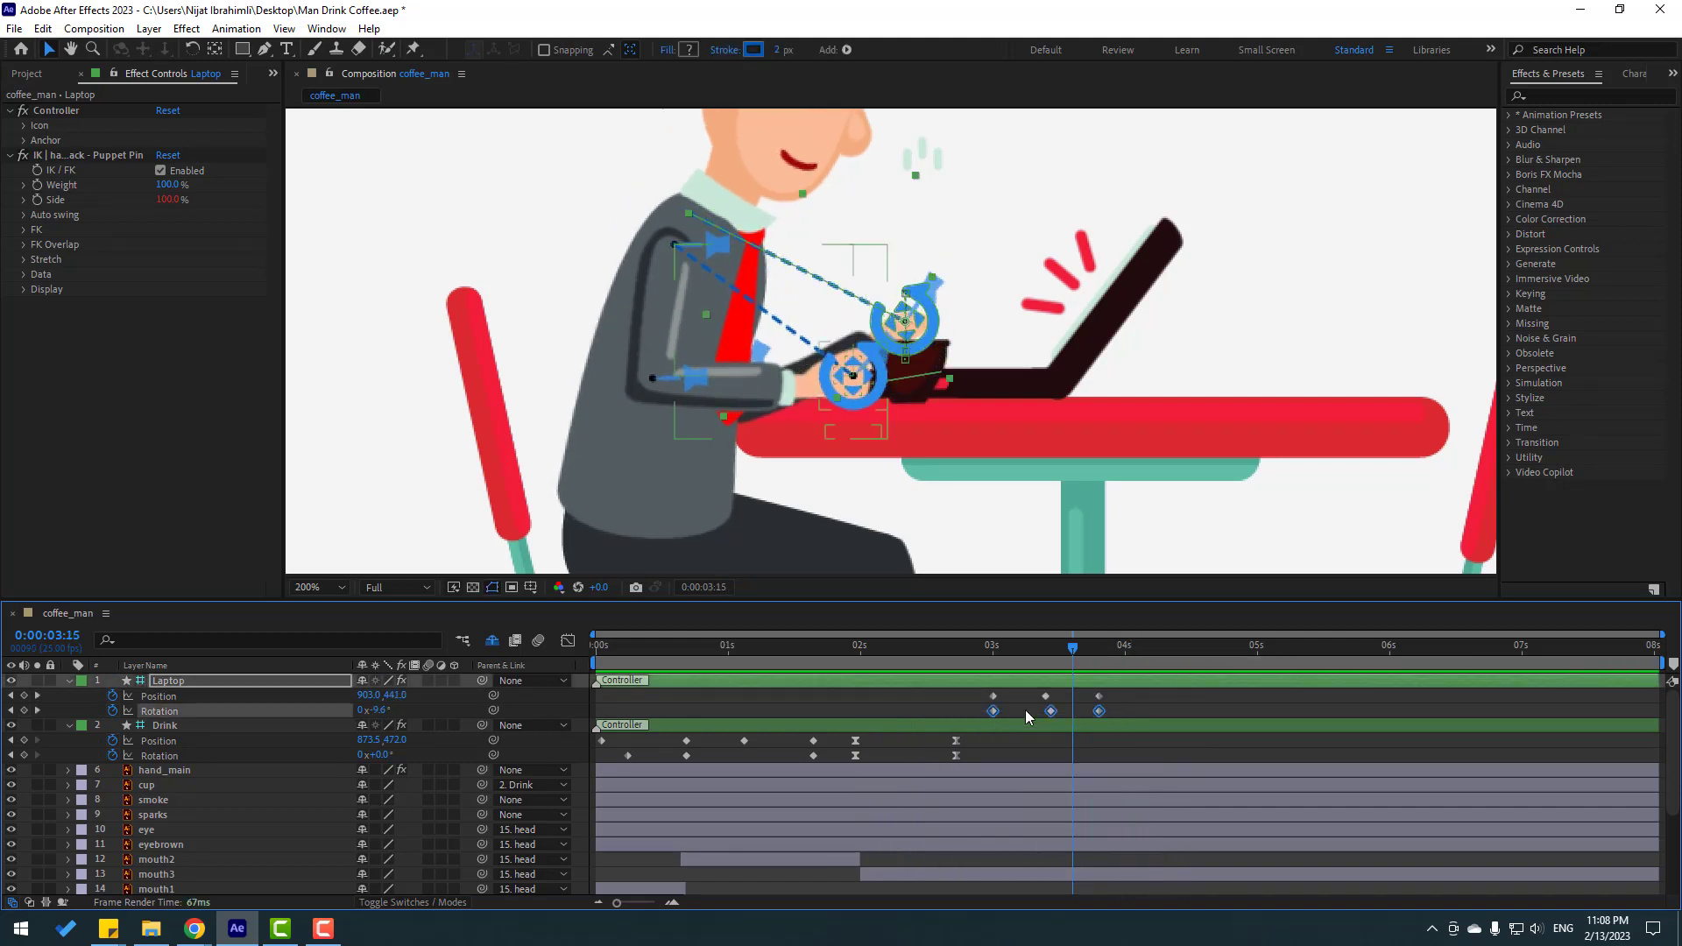
key("Delete")
left_click_drag(1123, 692, 990, 703)
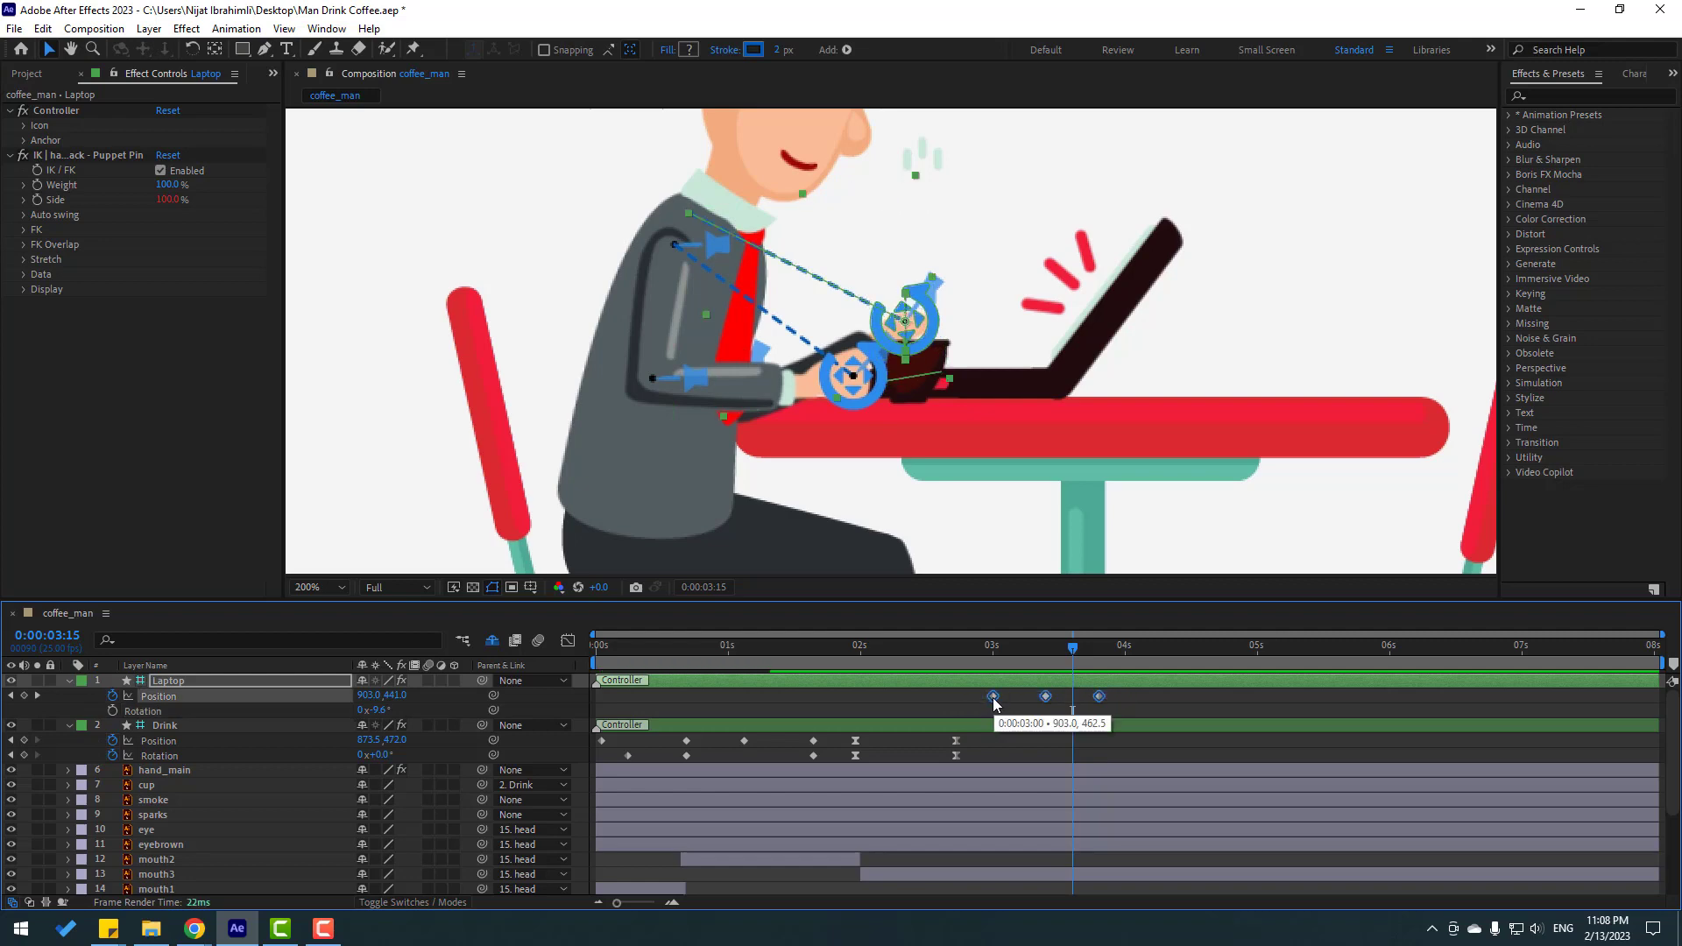
right_click(996, 704)
mouse_move(1130, 683)
left_click(1260, 742)
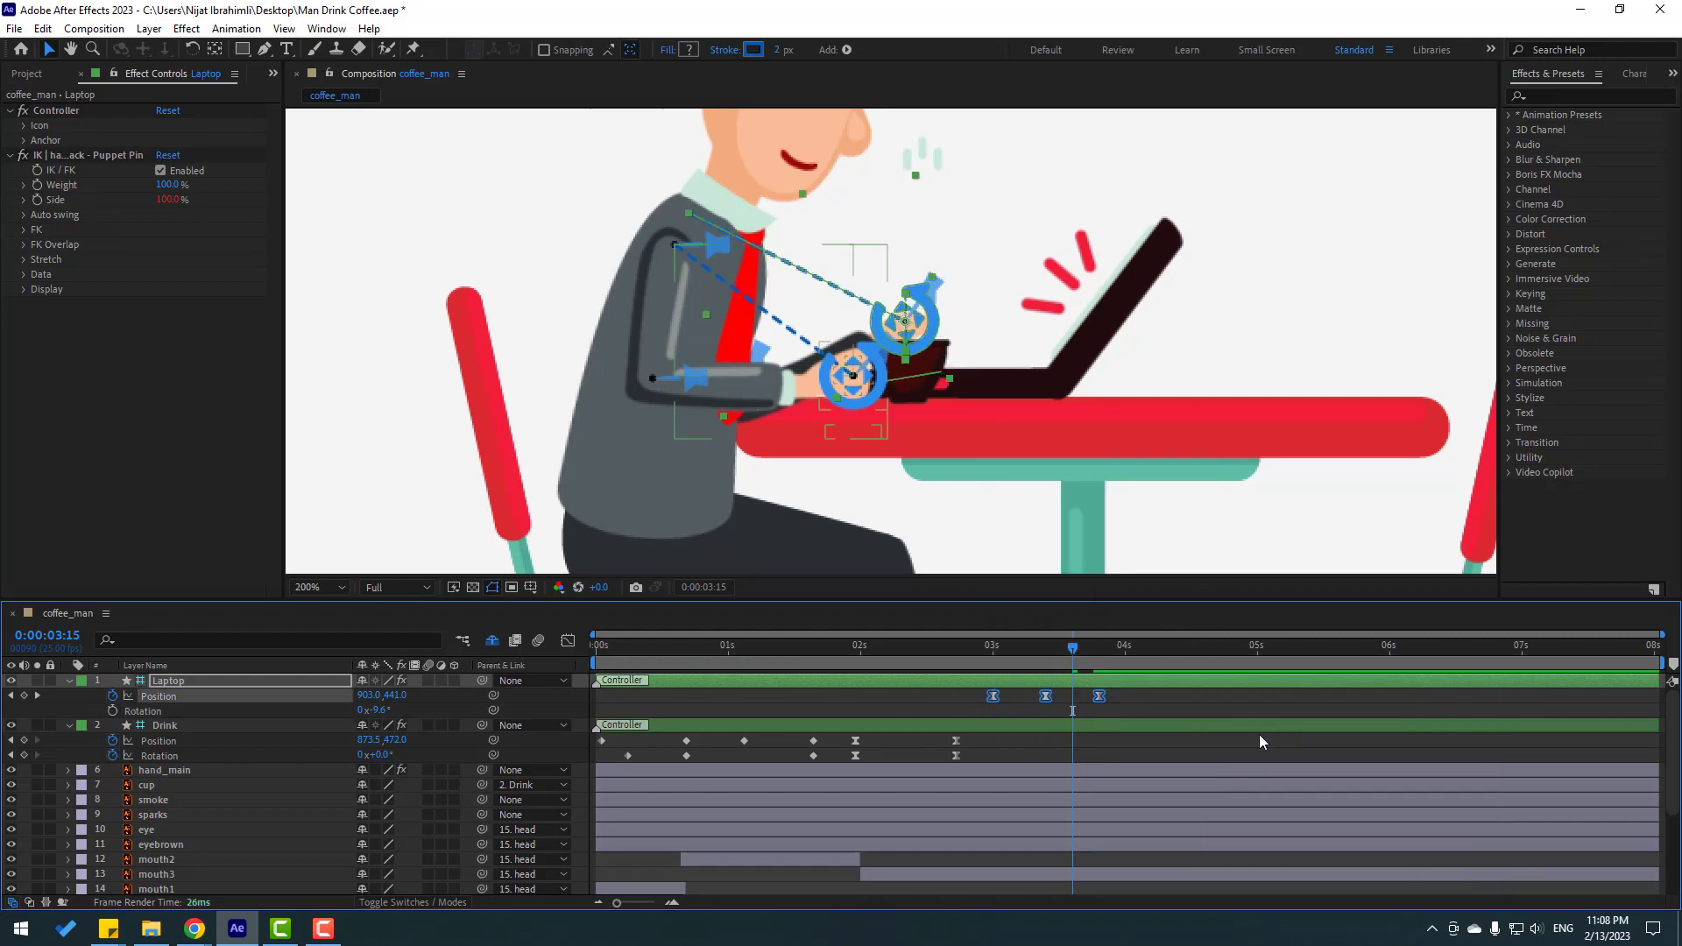
Reduce the controller icon size to 50% for both the Laptop and Drink controllers
left_click(163, 684)
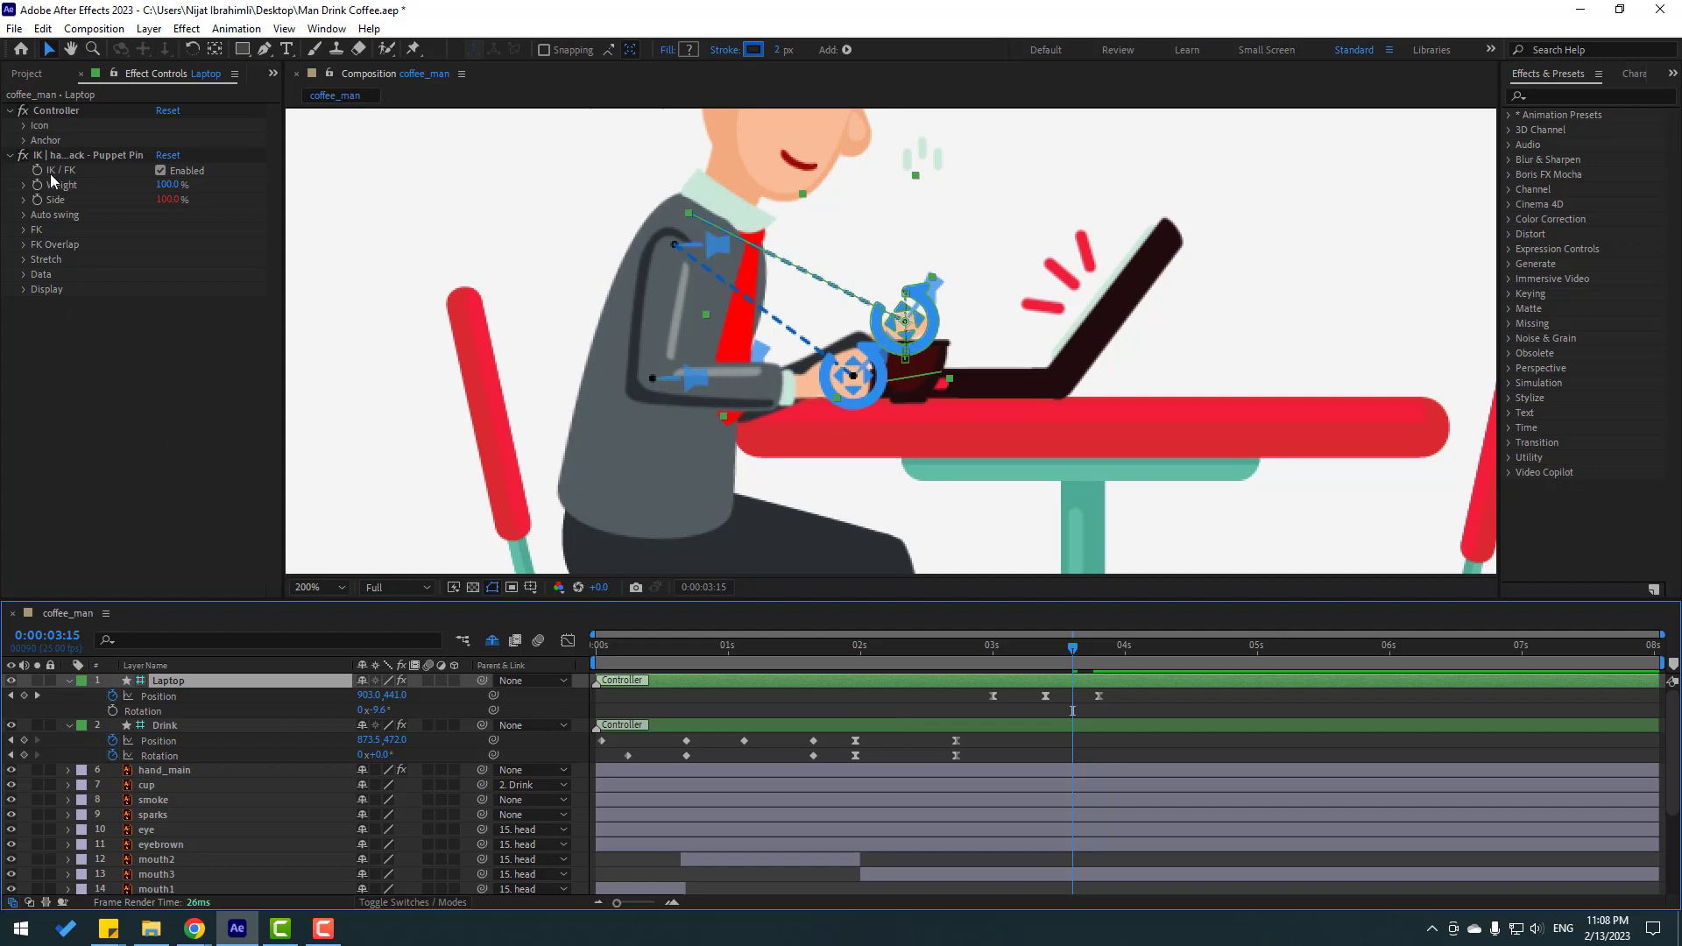
left_click(25, 125)
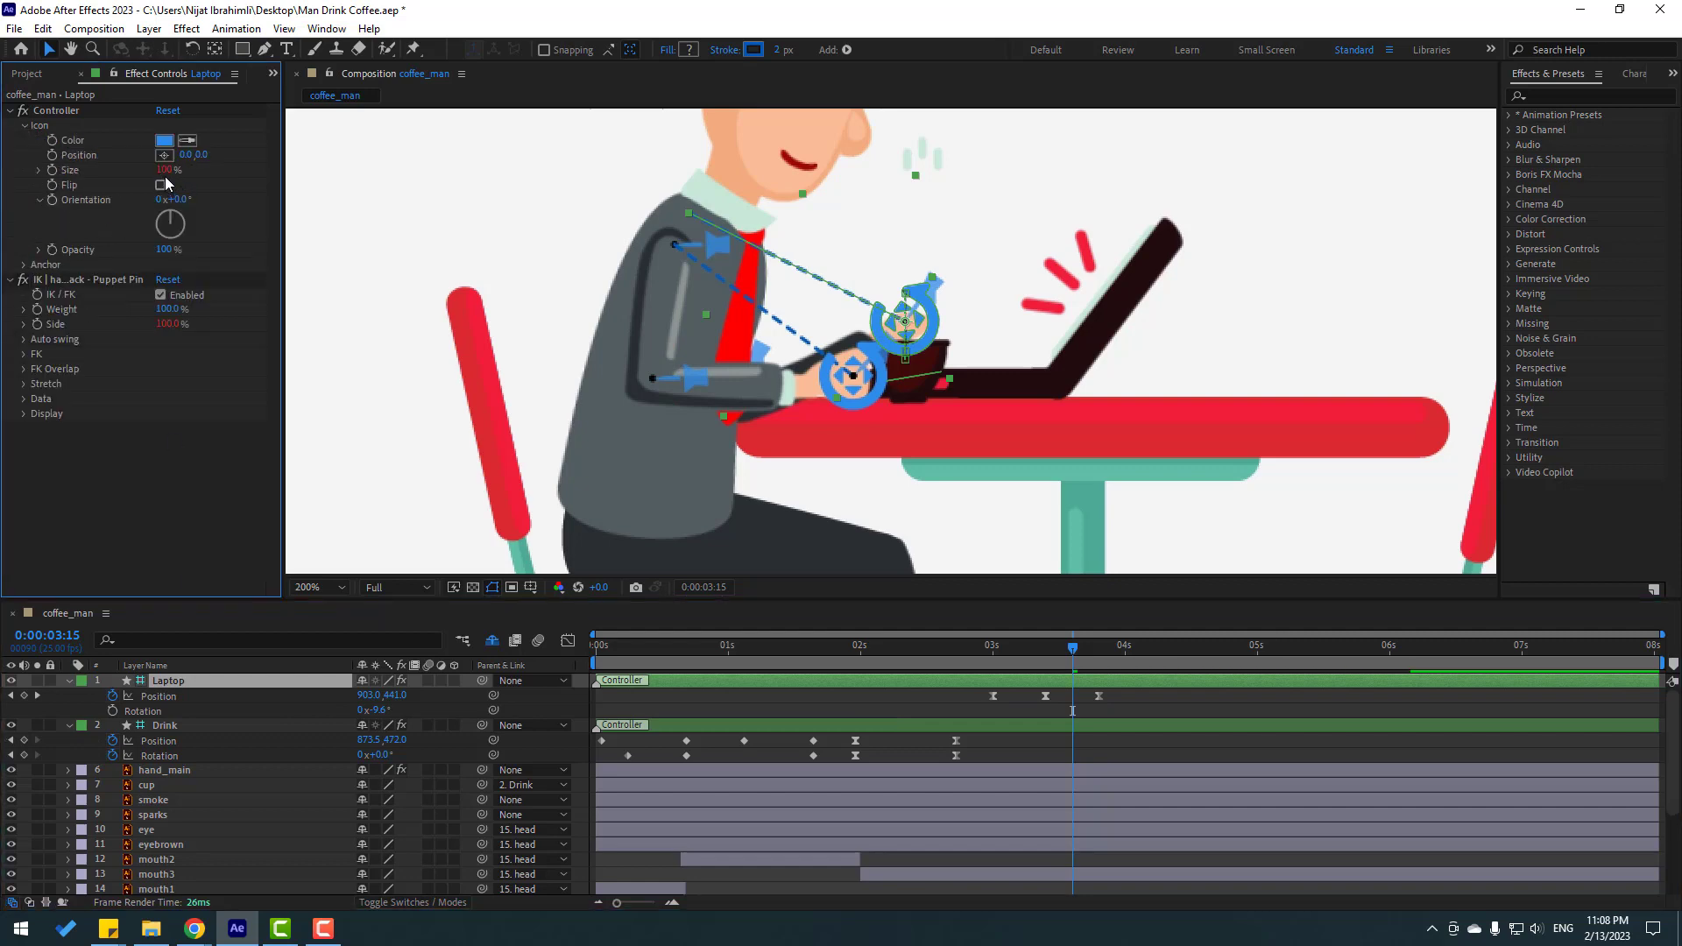
left_click_drag(160, 170, 156, 170)
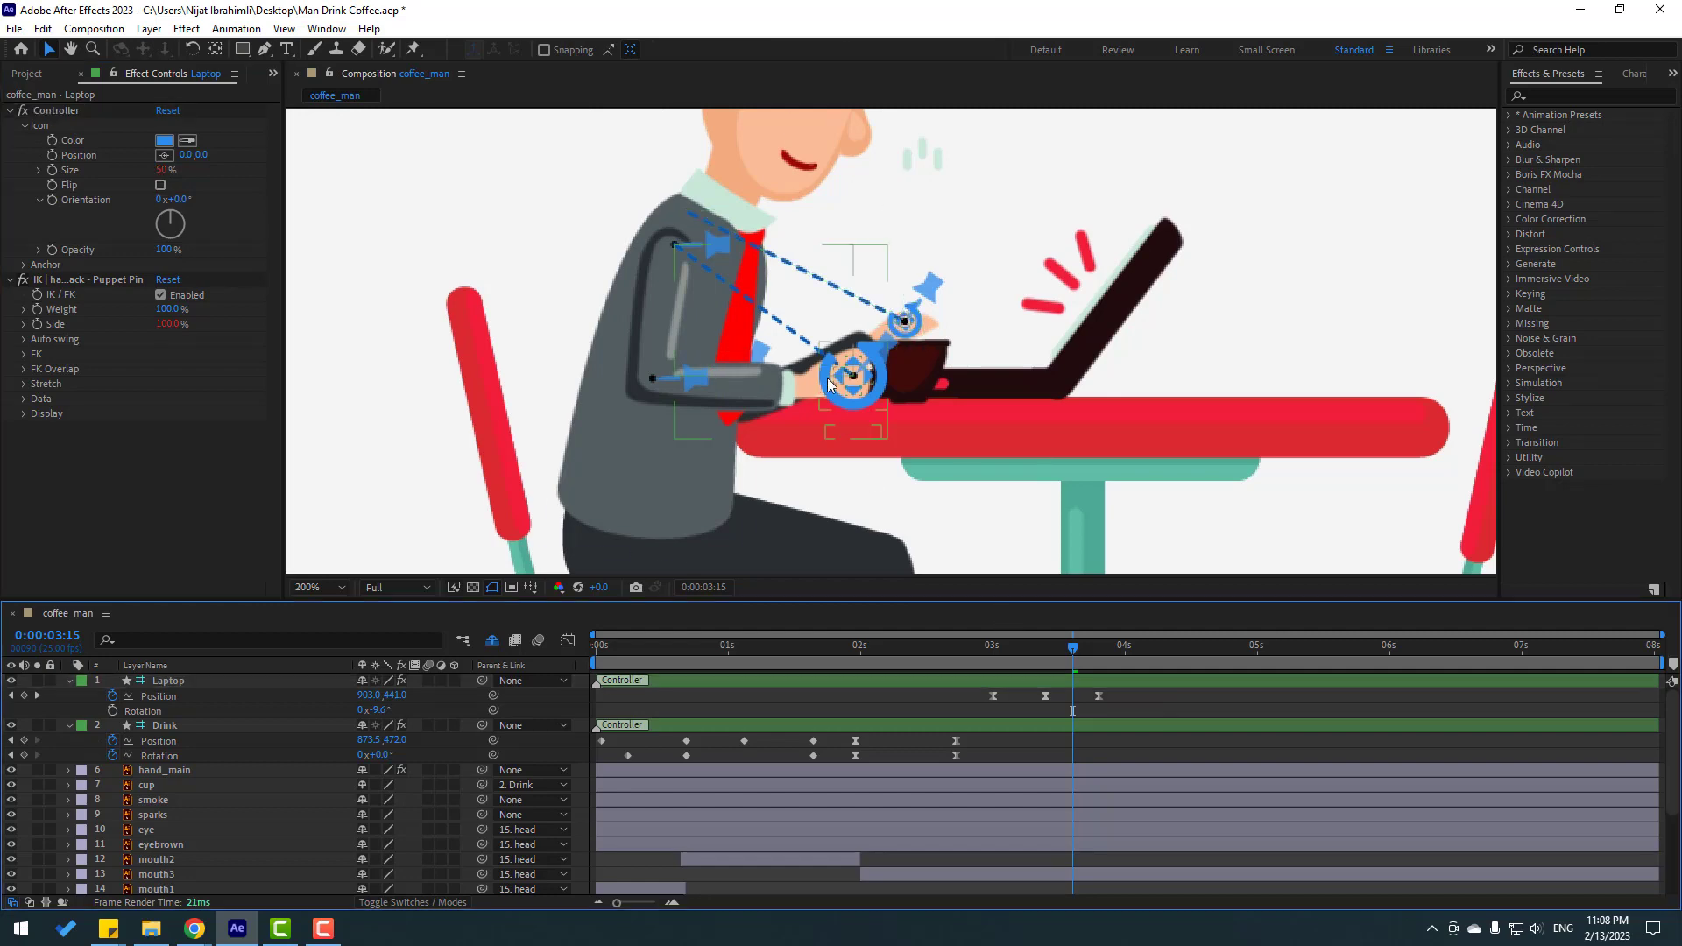
left_click(779, 385)
left_click(21, 125)
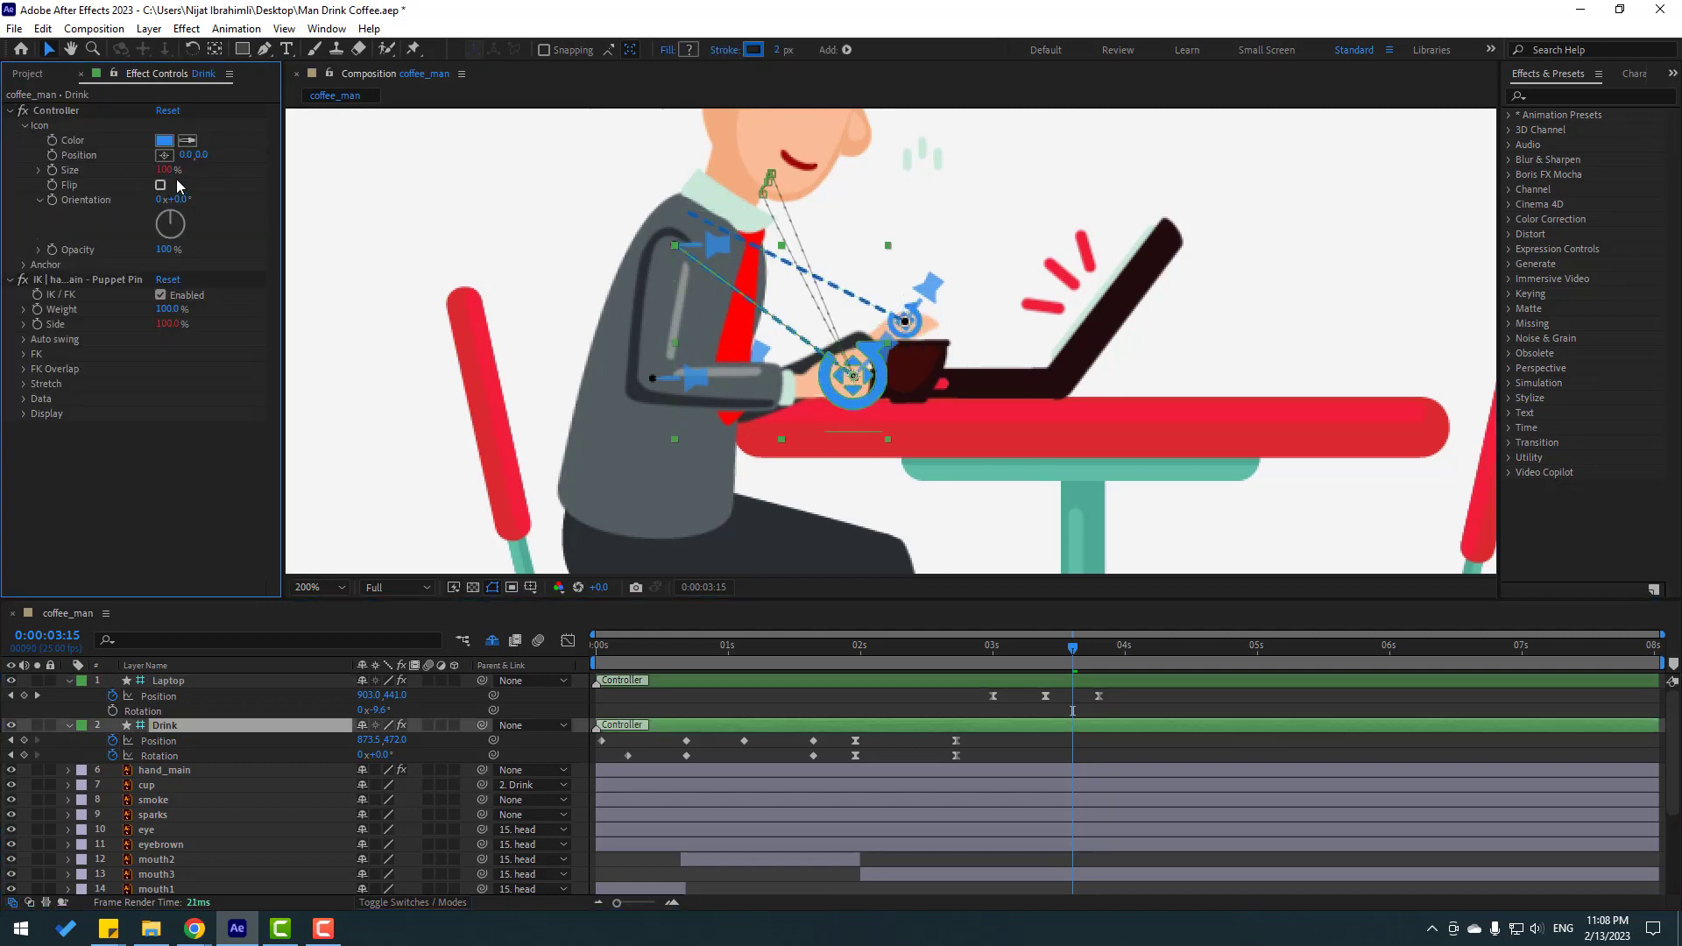
left_click_drag(163, 170, 160, 170)
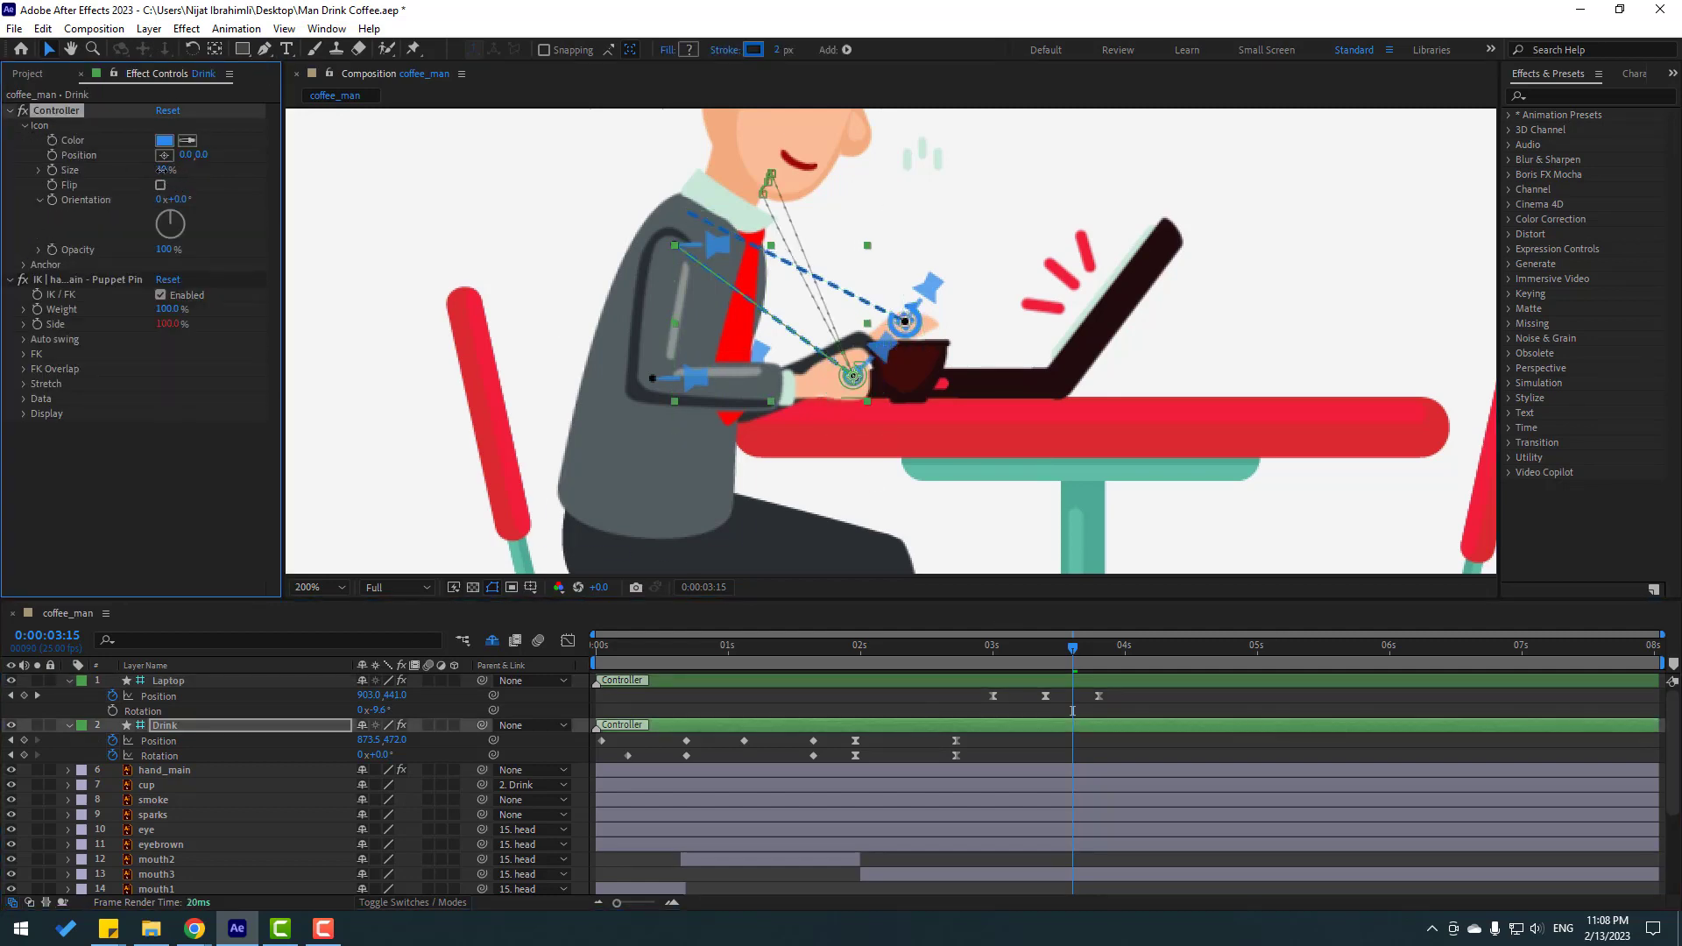
scroll(962, 485, "down", 2)
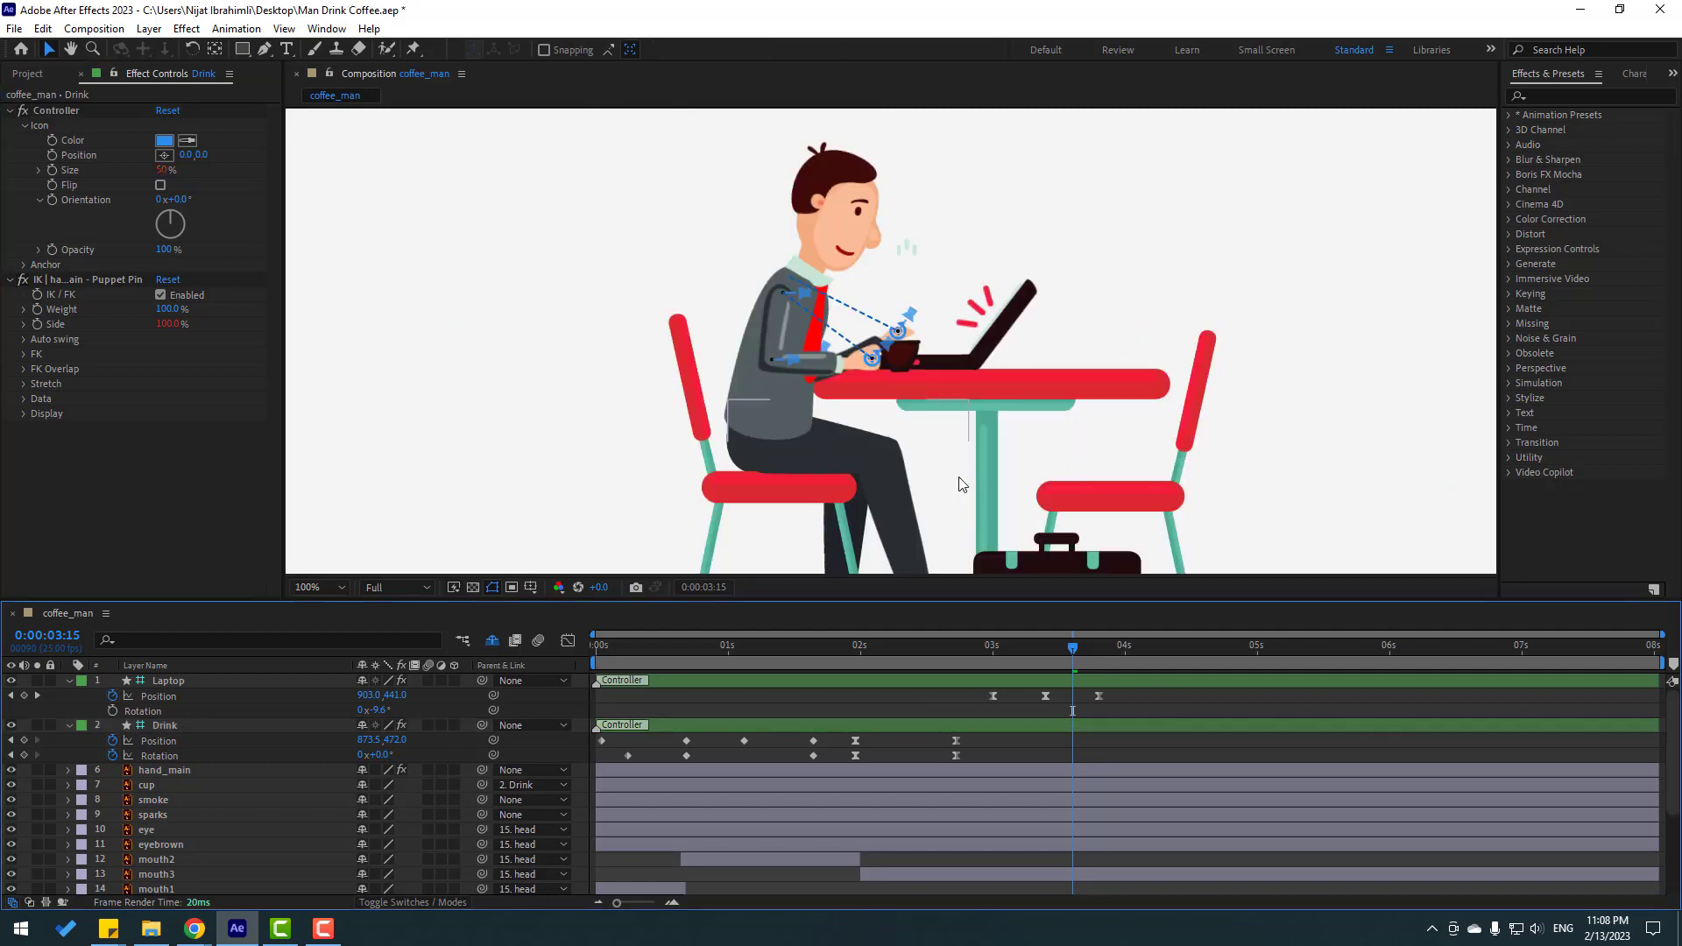
Add Laptop Position keyframes at 0:00:04:00 and 0:00:04:05, setting the second to about 913.0, 459.5 to shift the hand
scroll(891, 331, "up", 4)
left_click_drag(1072, 649, 1099, 650)
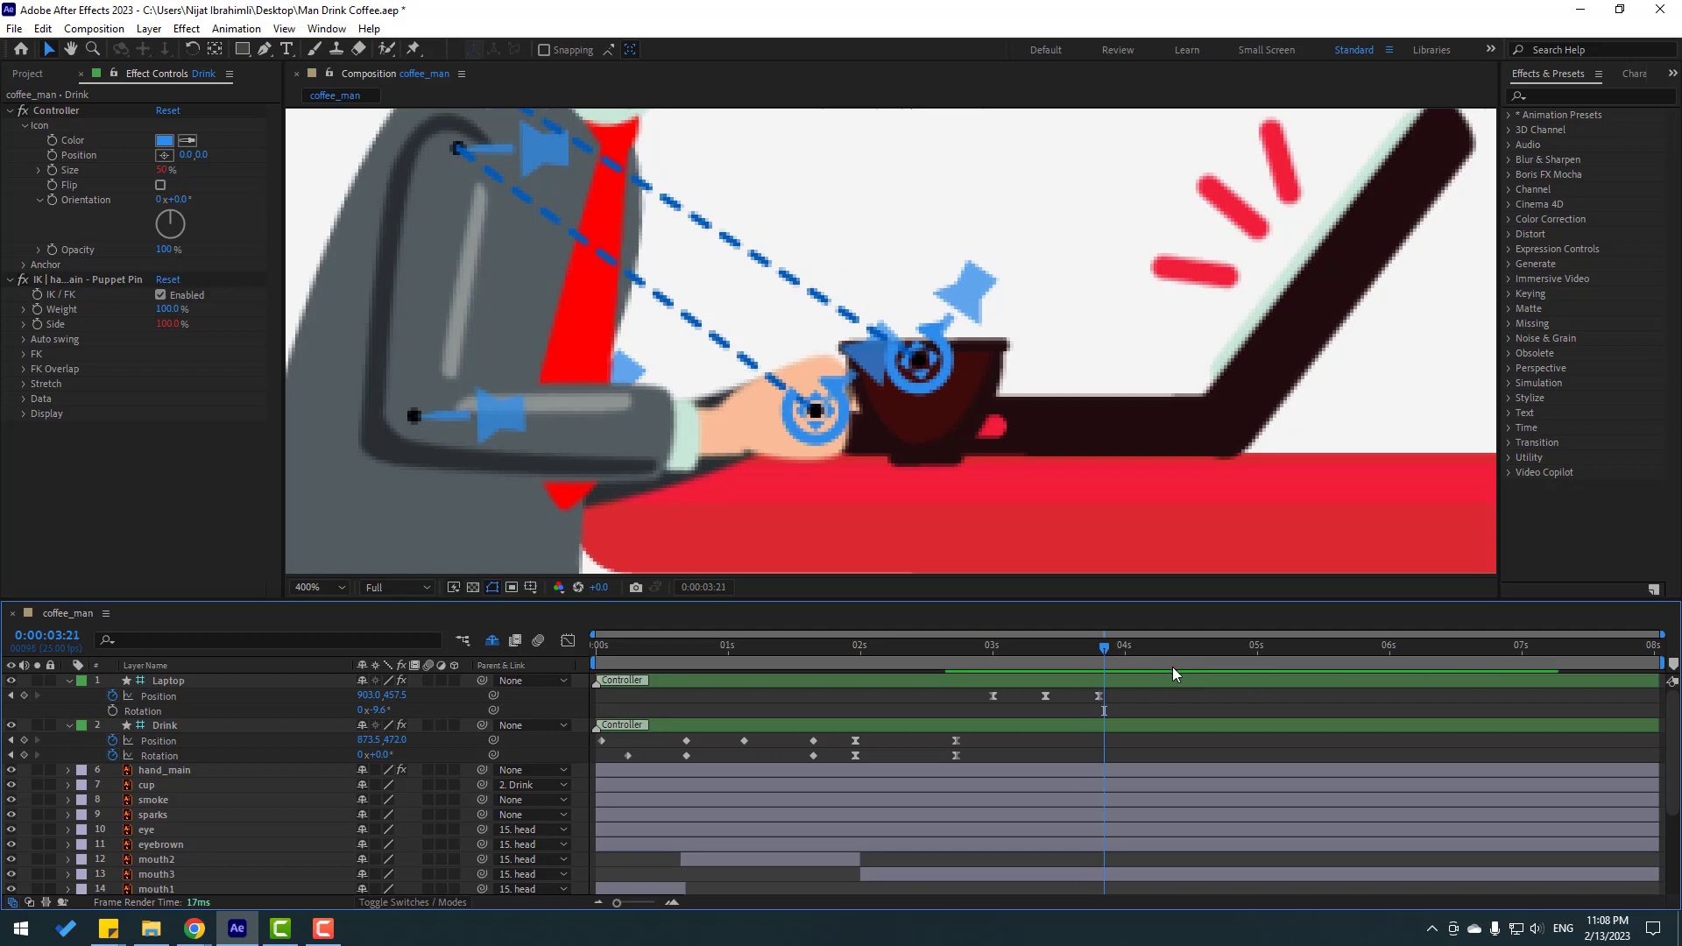
key("Page_Down")
key("Page_Down")
key("Page_Down")
key("Page_Down")
left_click_drag(395, 695, 377, 695)
left_click_drag(373, 694, 371, 695)
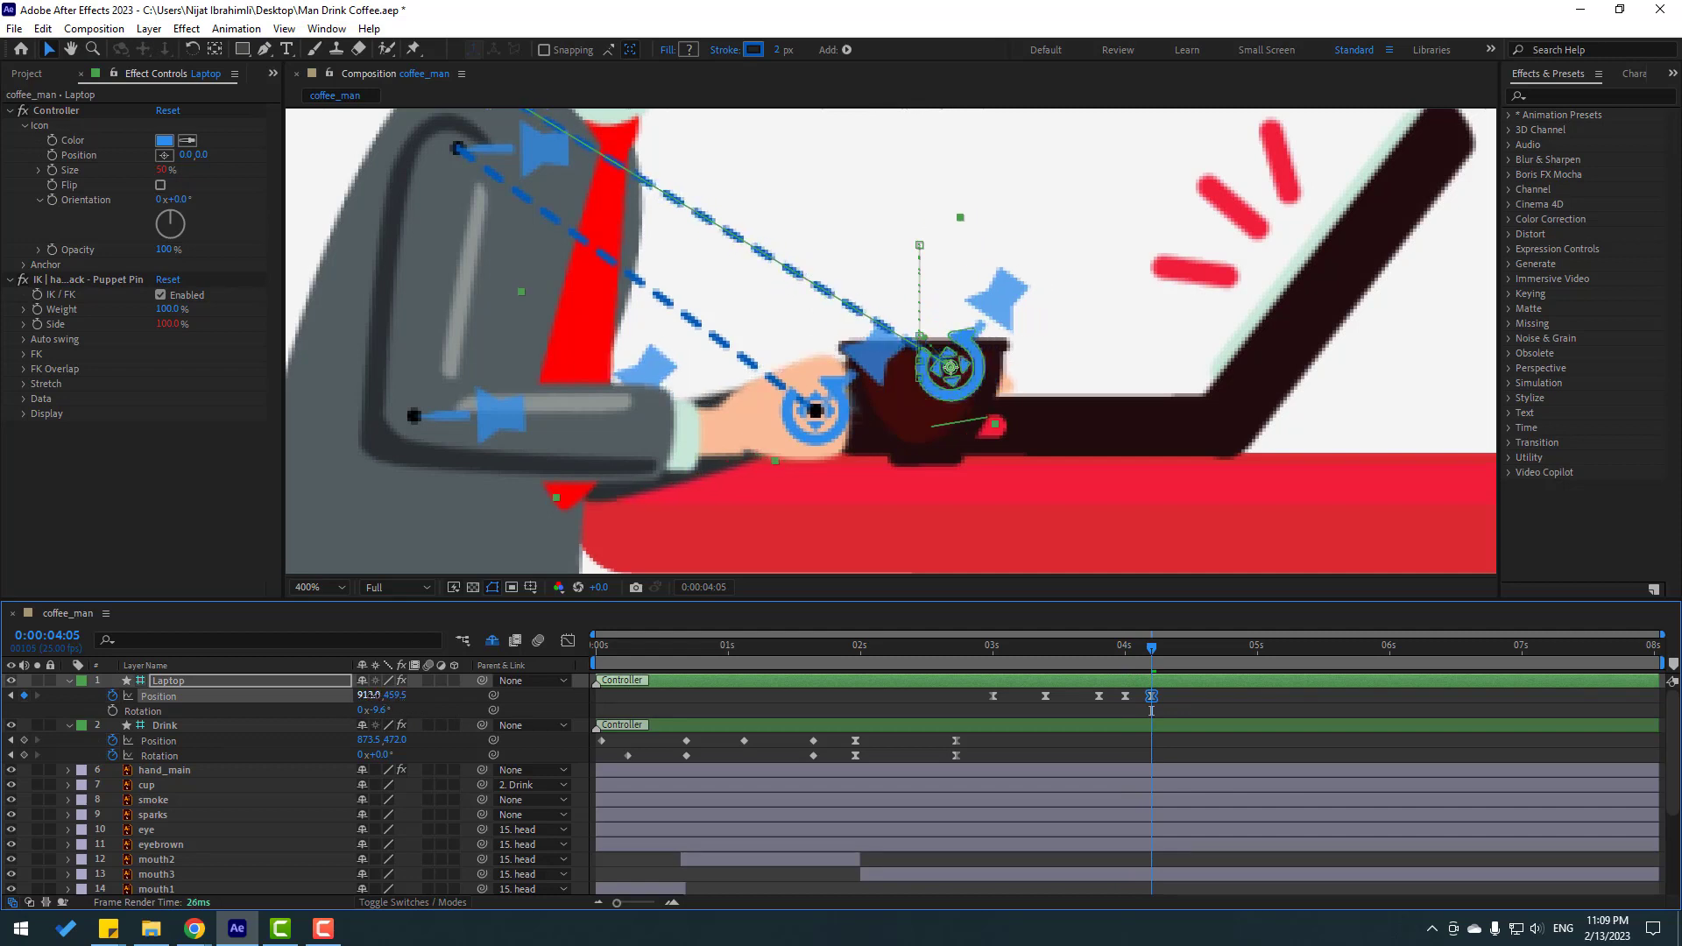
key("space")
Keep adding varied Laptop Position keyframes a few frames apart for typing motion, ending with 911.0, 457.5 at 0:00:05:10
left_click_drag(360, 696, 399, 698)
key("Page_Down")
key("Page_Down")
key("Page_Down")
key("Page_Down")
key("Page_Down")
key("Page_Down")
key("Page_Down")
key("Page_Down")
key("Page_Down")
key("Page_Down")
key("Page_Down")
key("Page_Down")
key("Page_Down")
key("Page_Down")
key("Page_Down")
key("Page_Down")
key("Page_Down")
key("Page_Down")
key("Page_Down")
key("Page_Down")
scroll(954, 528, "down", 2)
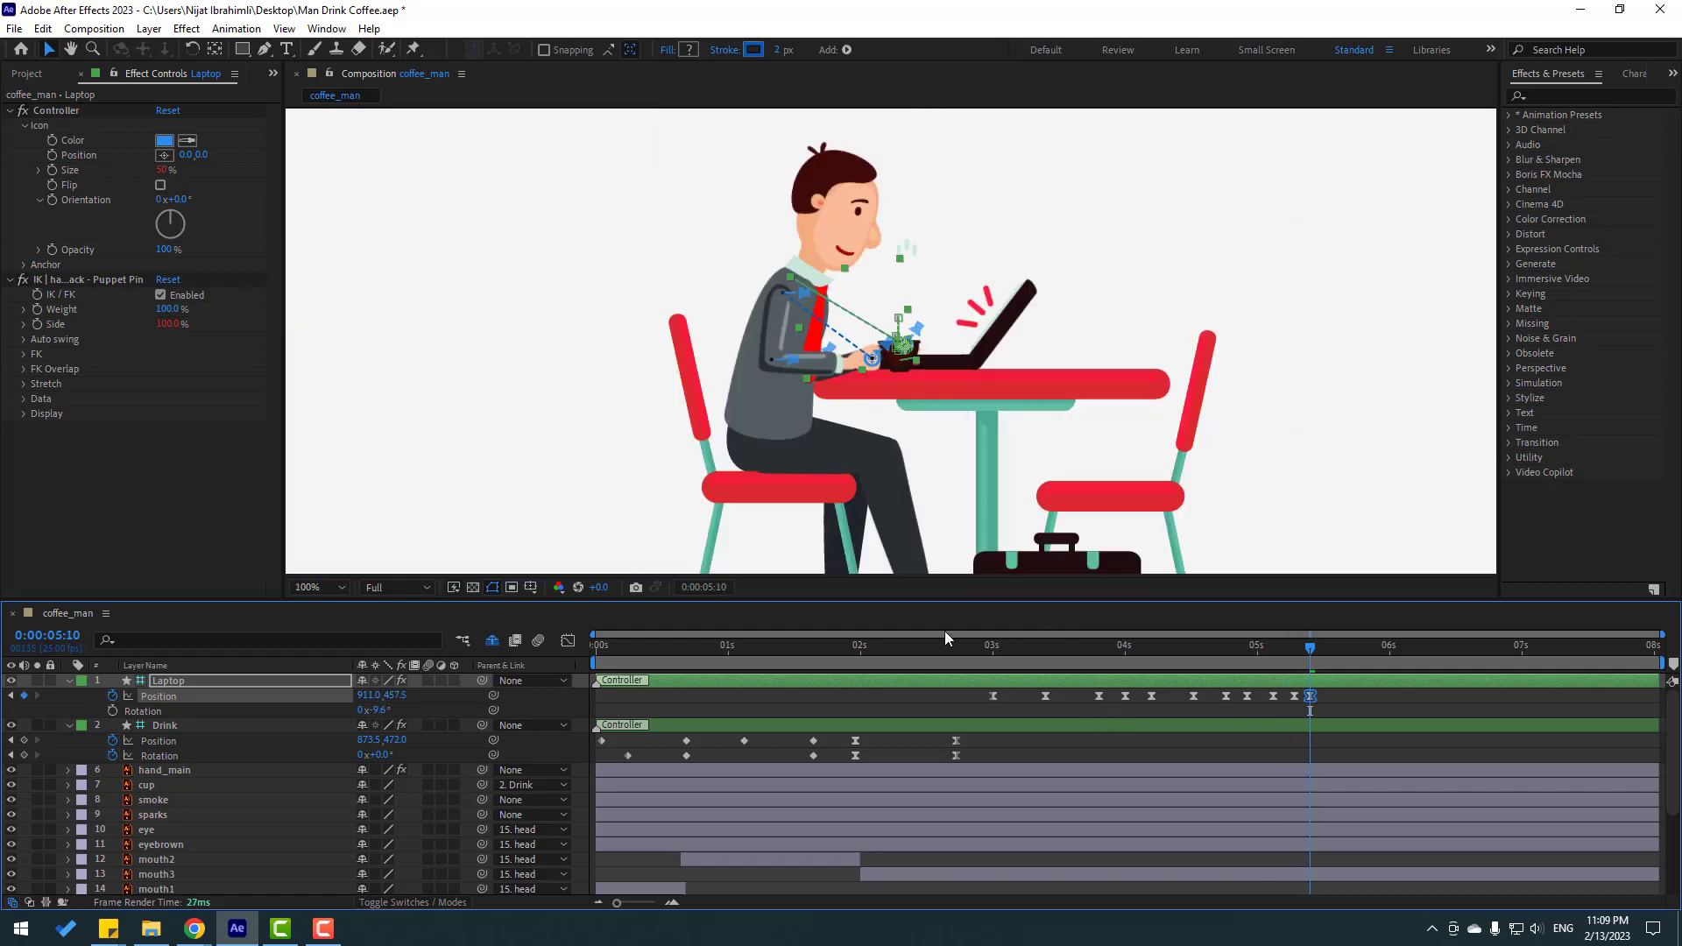
Start the work area at about 0:00:02:21 and preview the typing motion
left_click(972, 650)
key("b")
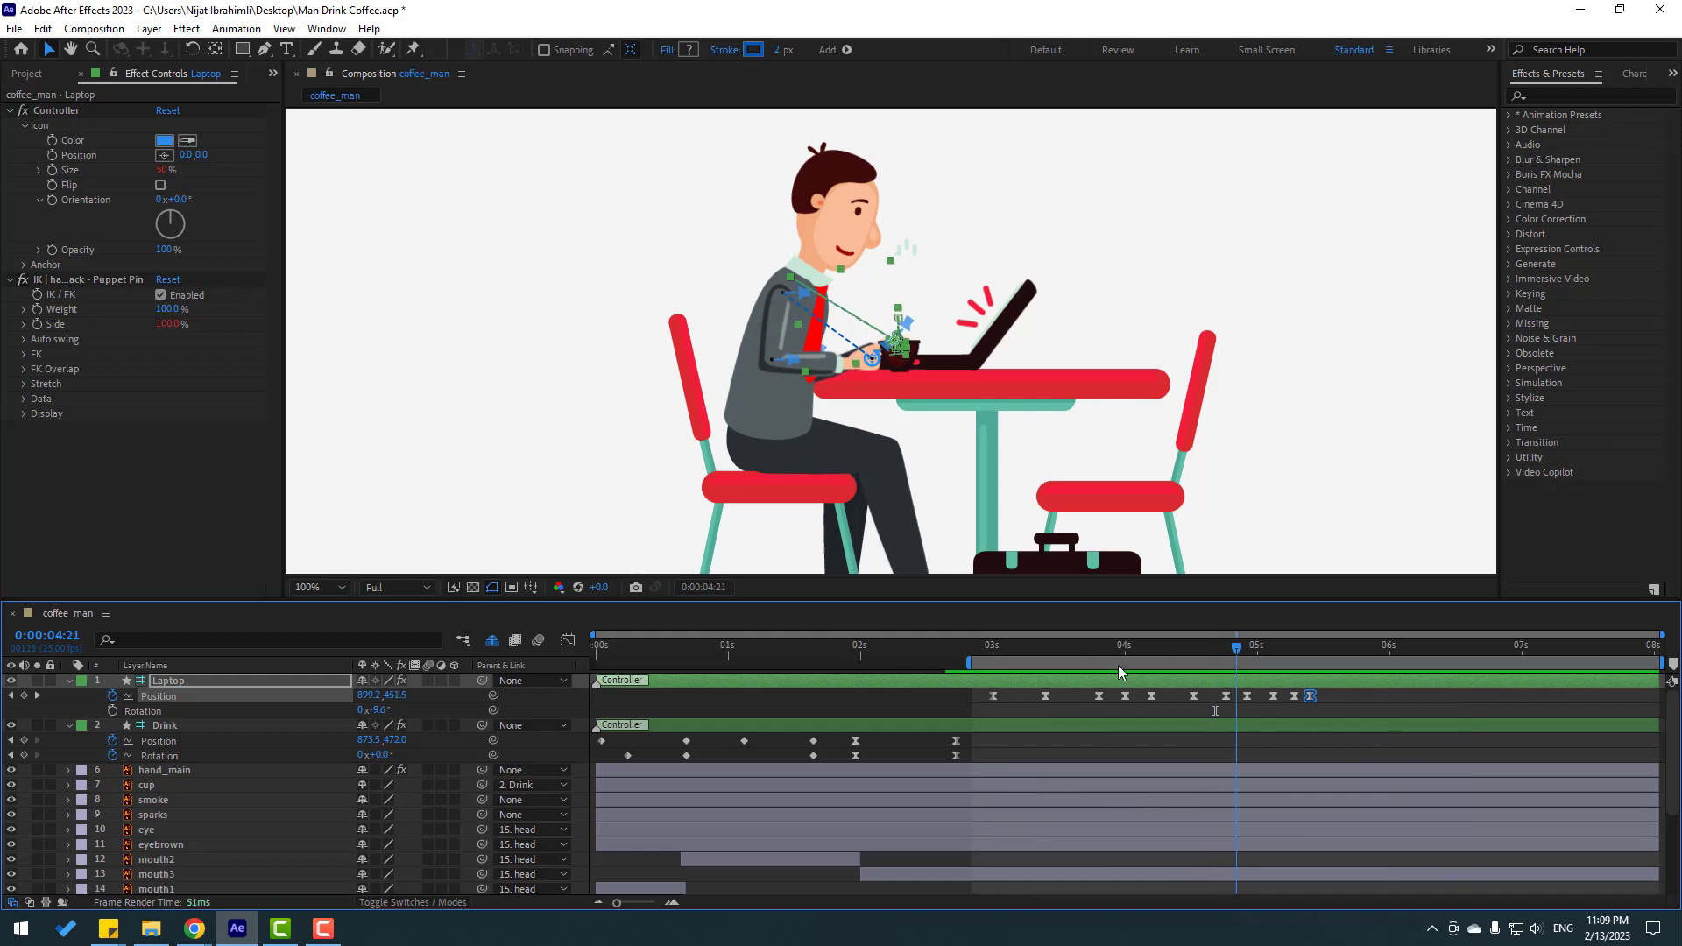
left_click(1087, 667)
Hold the body's Rotation with a keyframe at 0:00:03:12 and set it to 0° at 0:00:03:22
scroll(716, 797, "down", 3)
left_click_drag(1007, 653, 1056, 653)
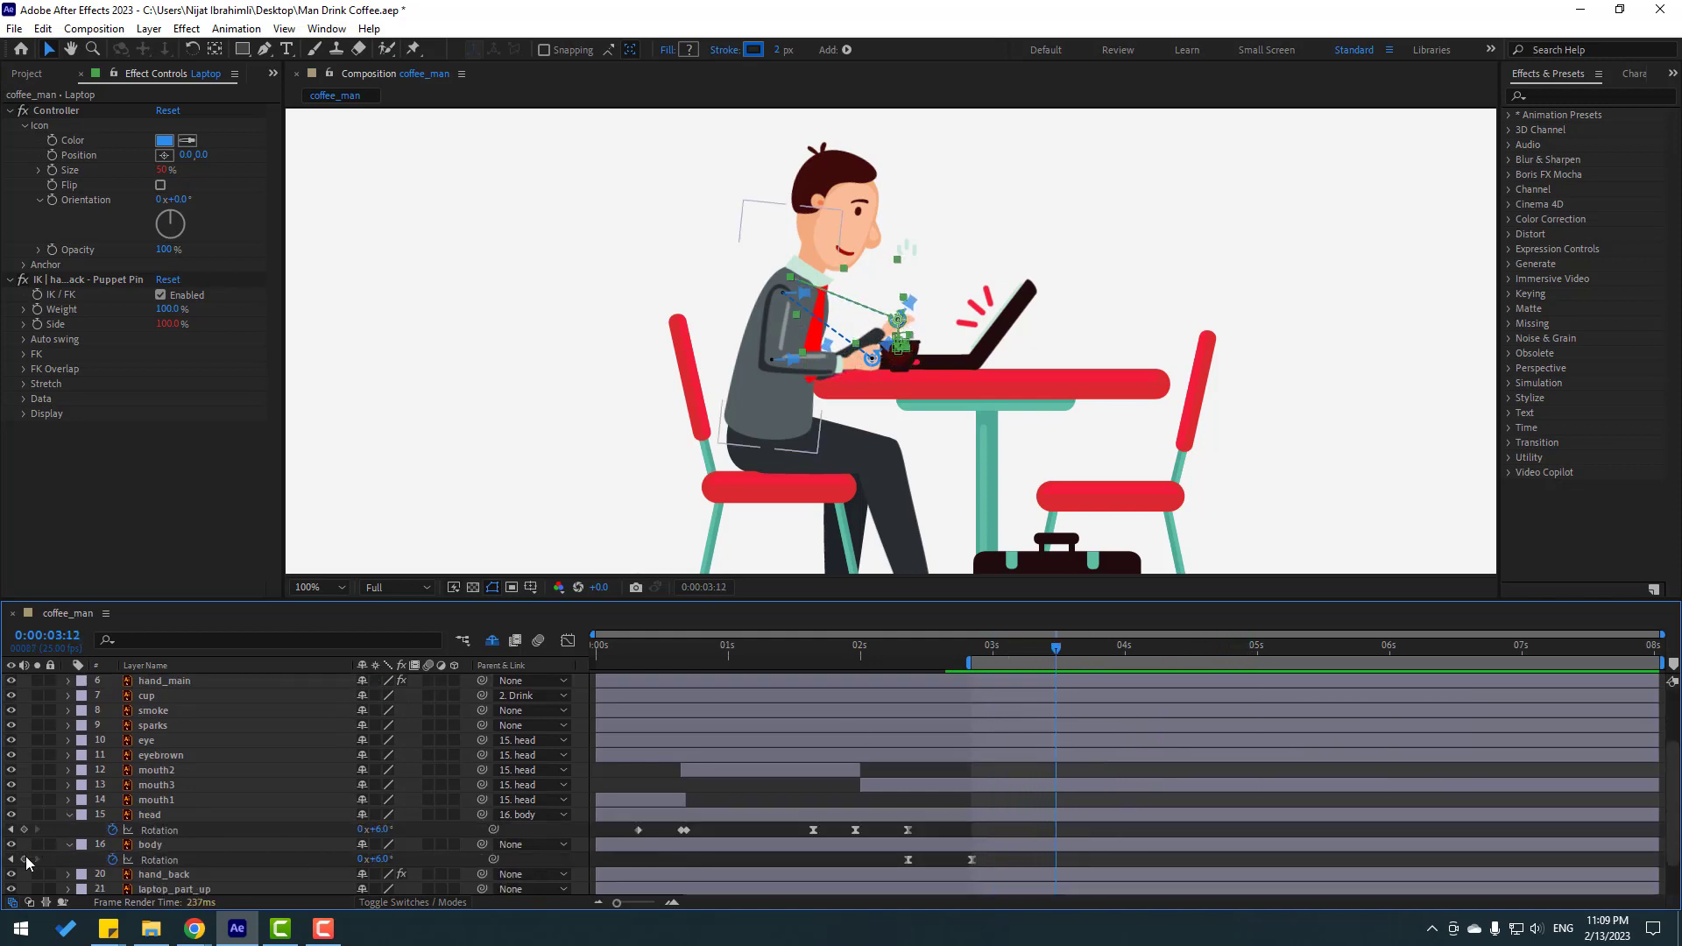
left_click(23, 859)
key("shift+Page_Down")
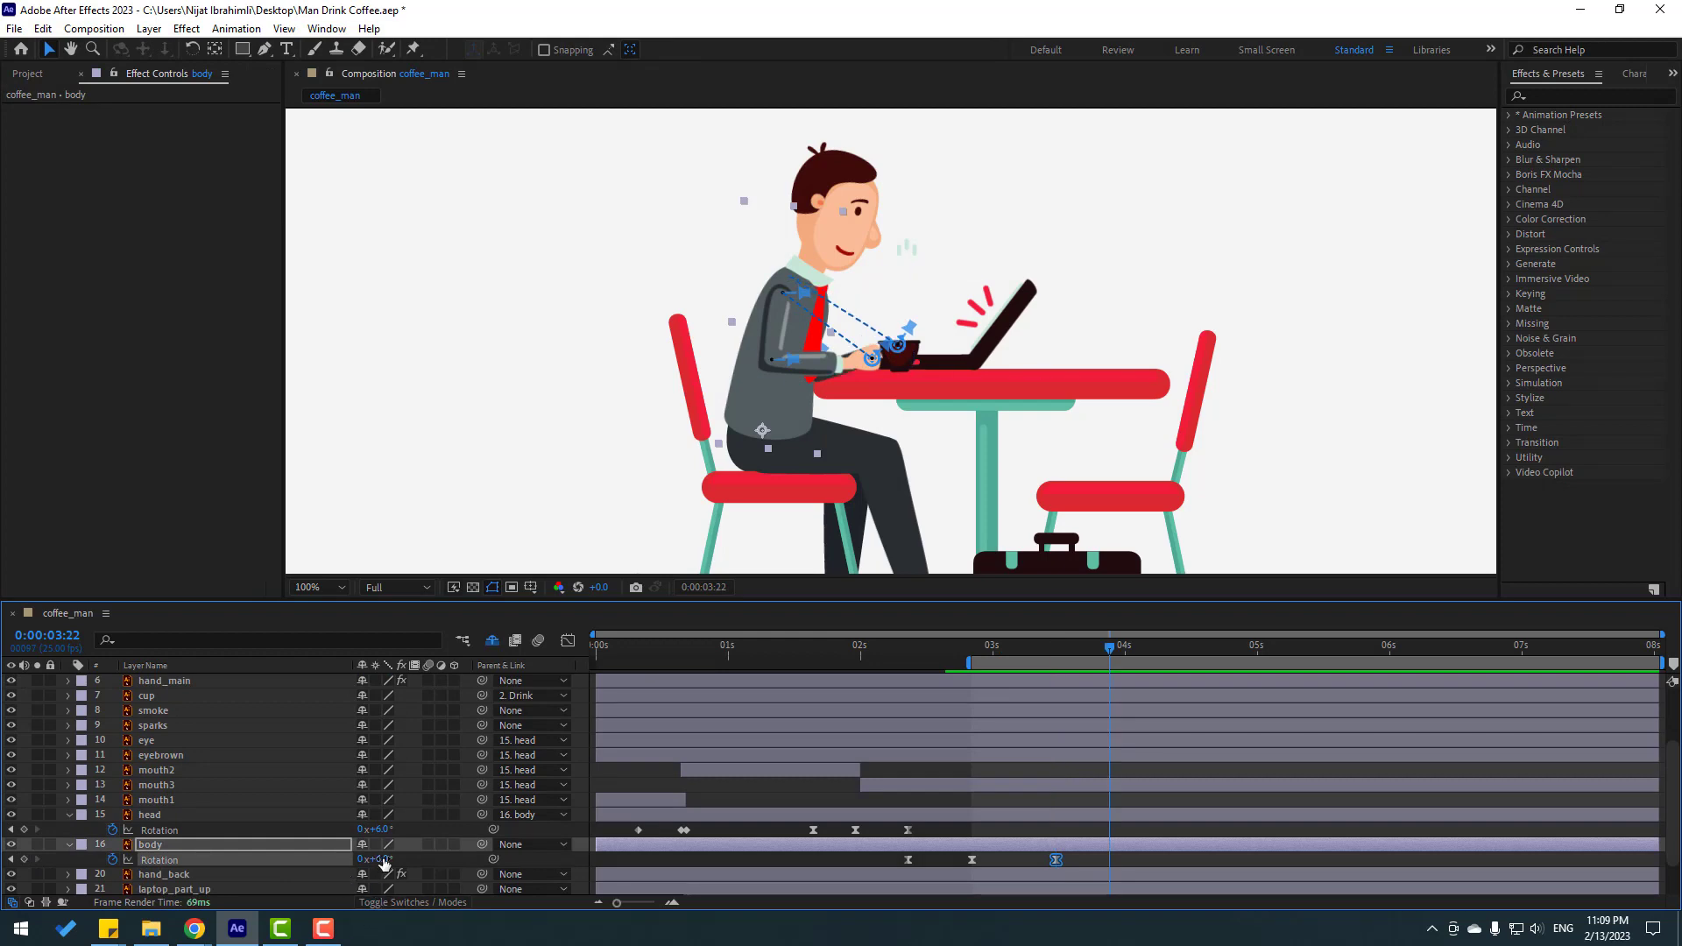
type("0")
key("Return")
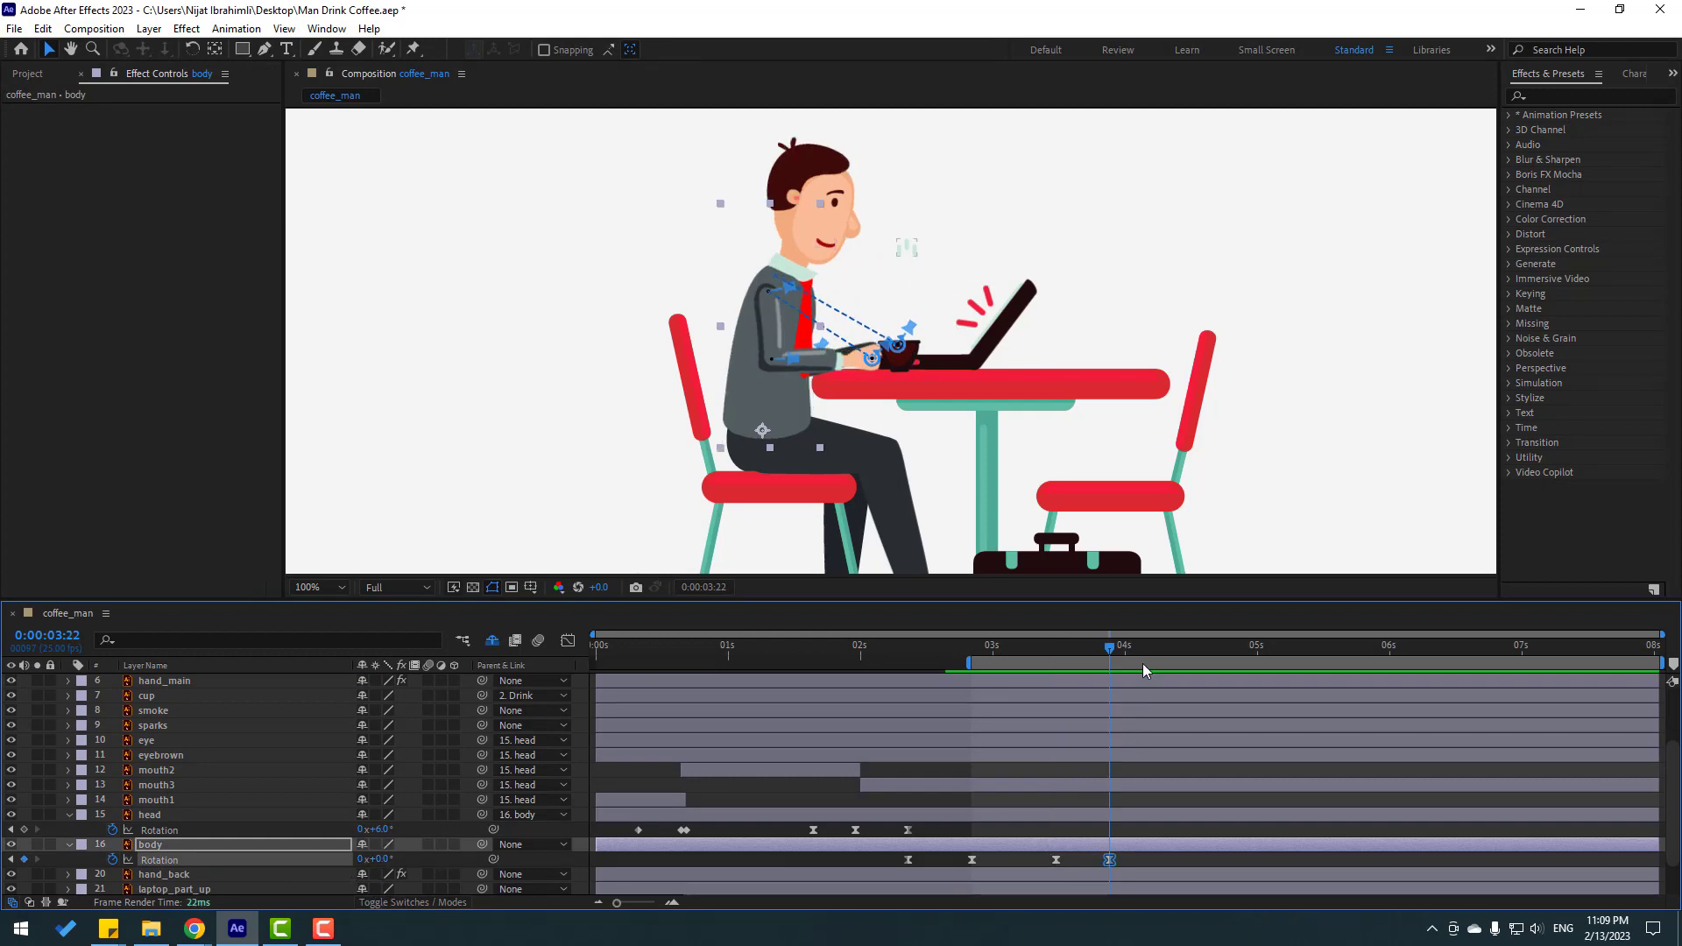
Hold the body's Rotation at 0° with a keyframe at 0:00:04:19 and set it to -3° at 0:00:05:04
left_click_drag(1143, 664, 1226, 653)
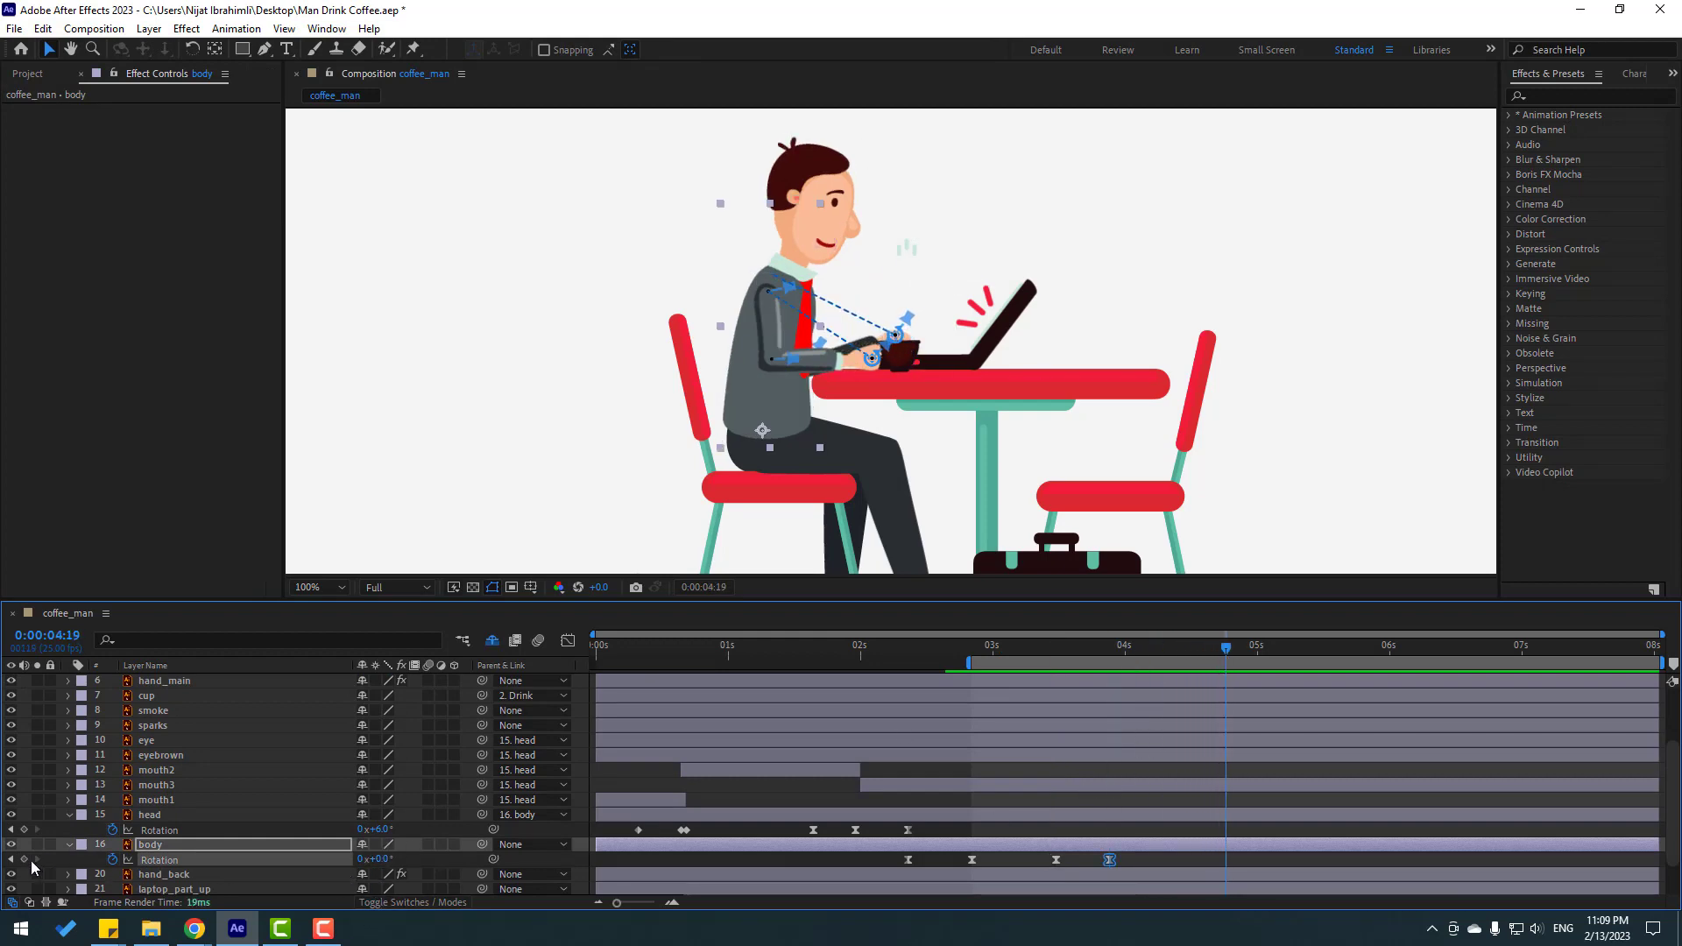
left_click(23, 859)
key("shift+Page_Down")
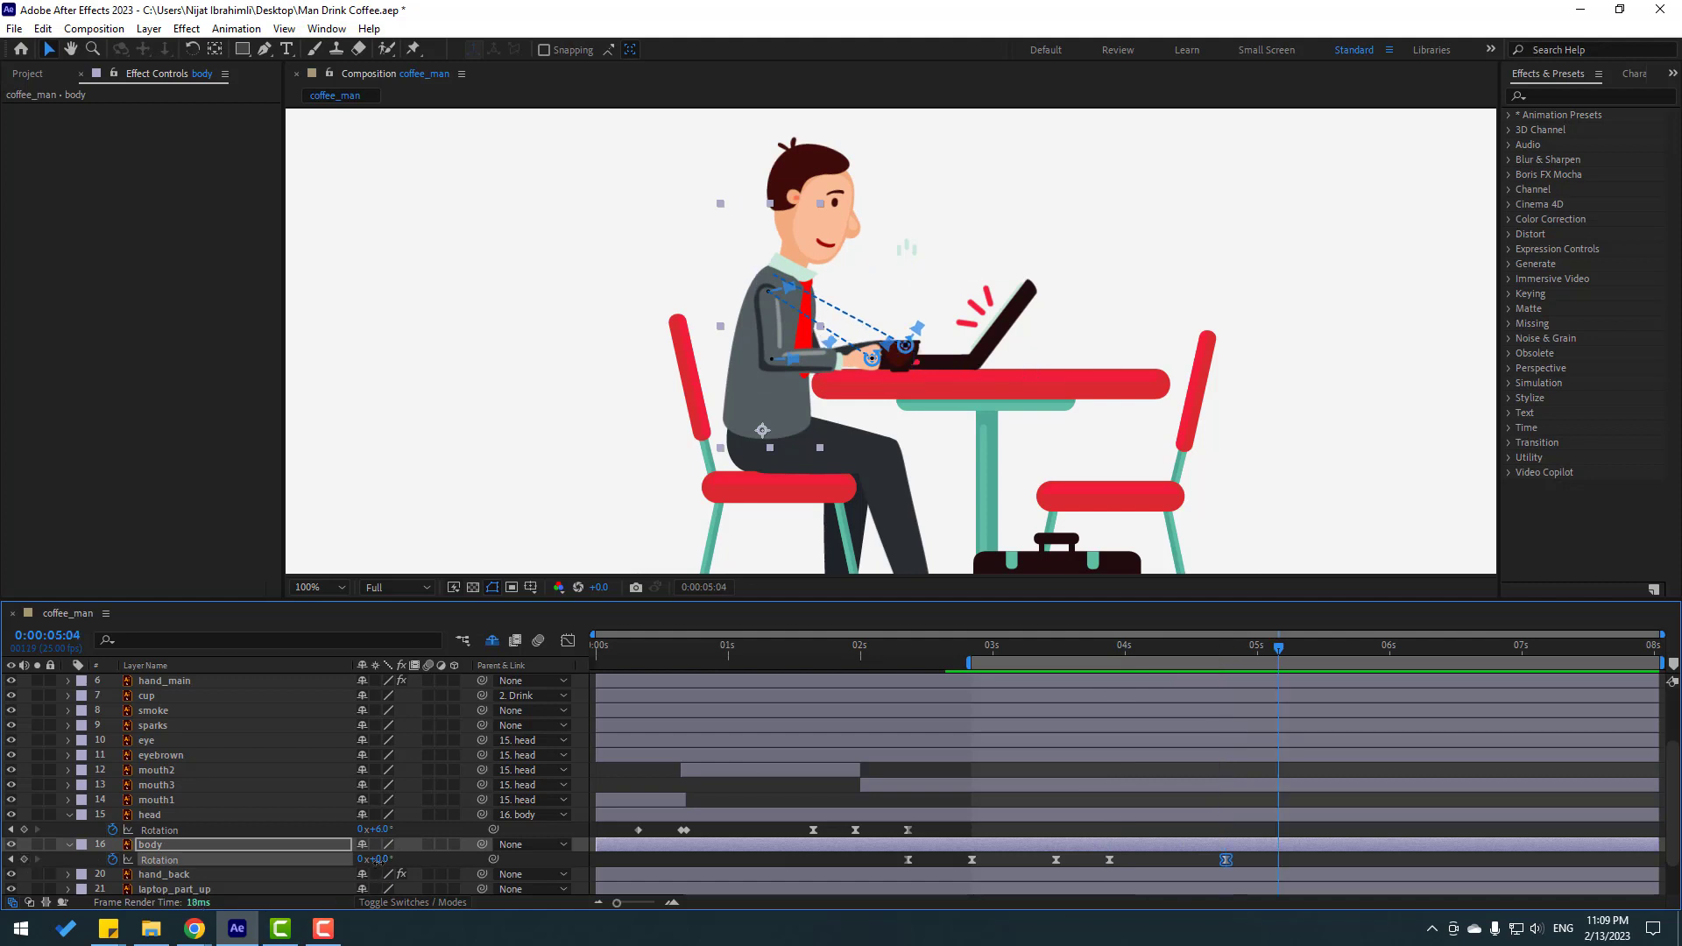
type("-3")
key("Return")
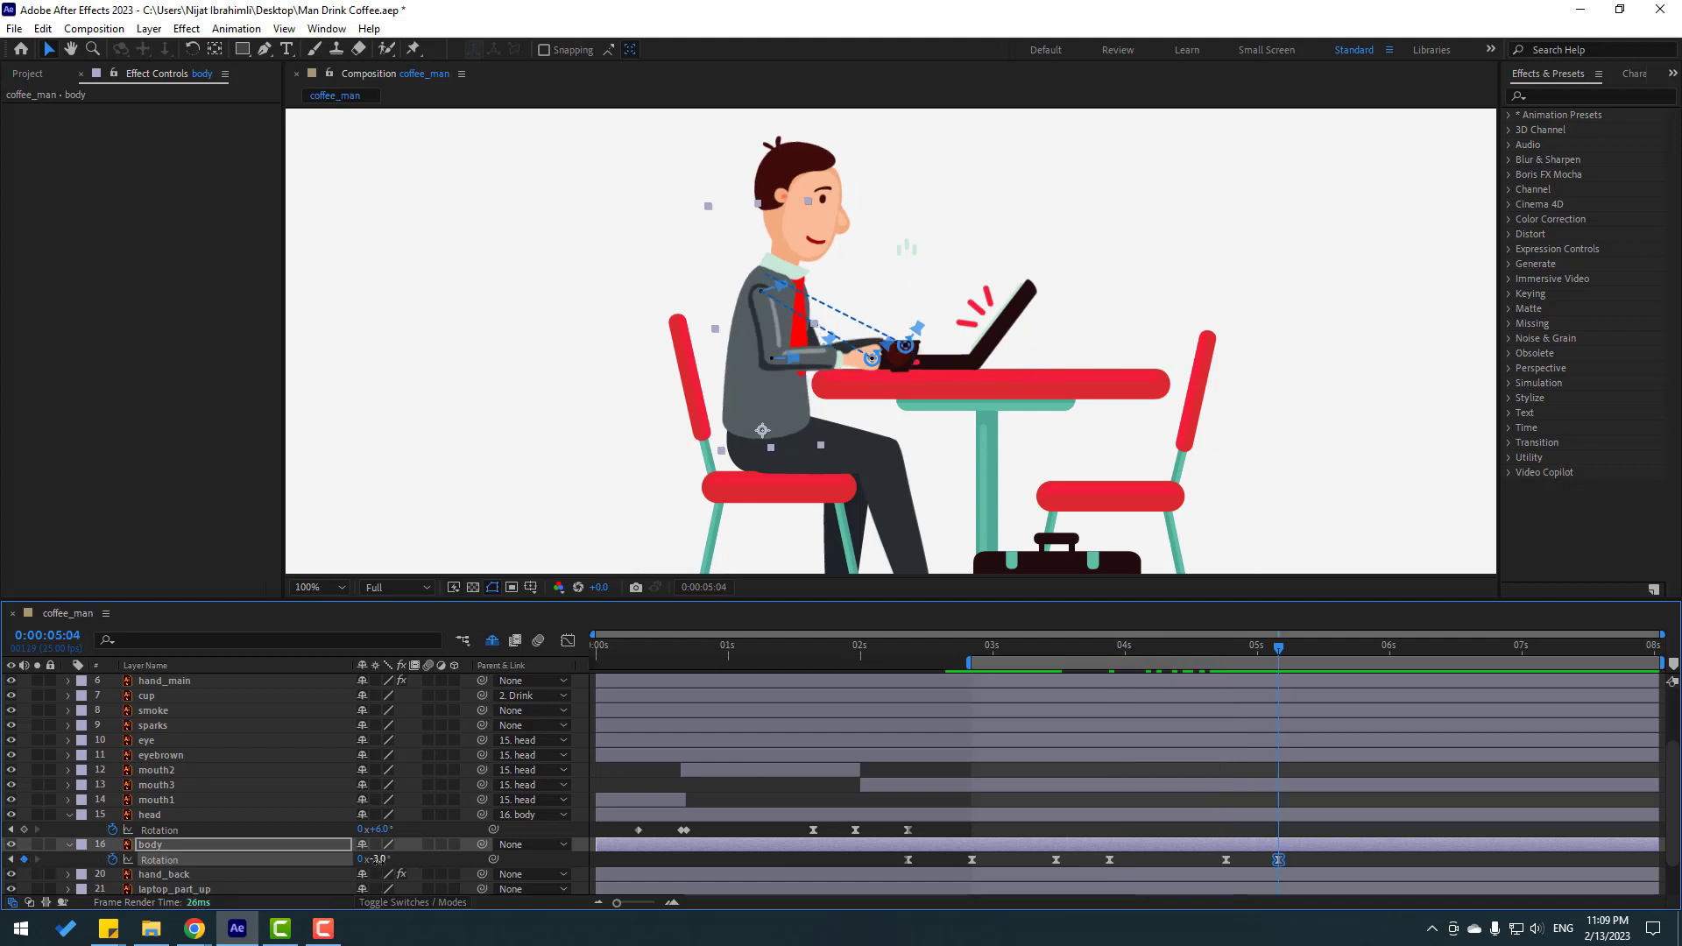
Hold the body's Rotation at -3° around 0:00:05:14 and set it to 5° at 0:00:05:24
left_click(1327, 650)
left_click(24, 859)
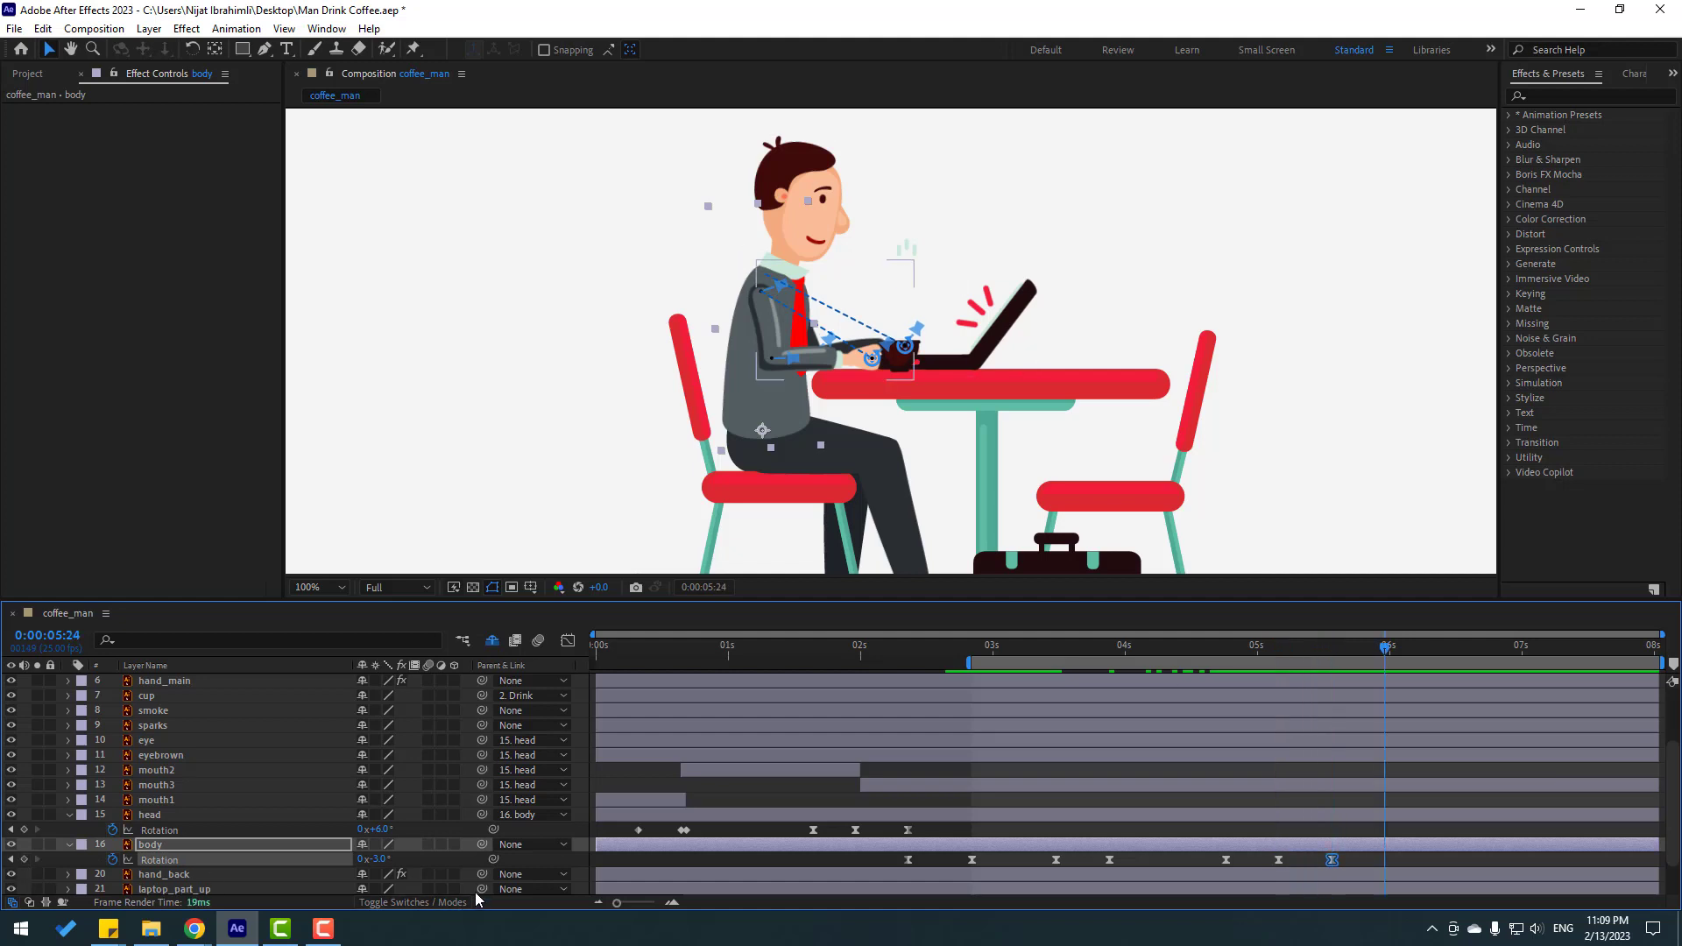
left_click(377, 860)
key("Return")
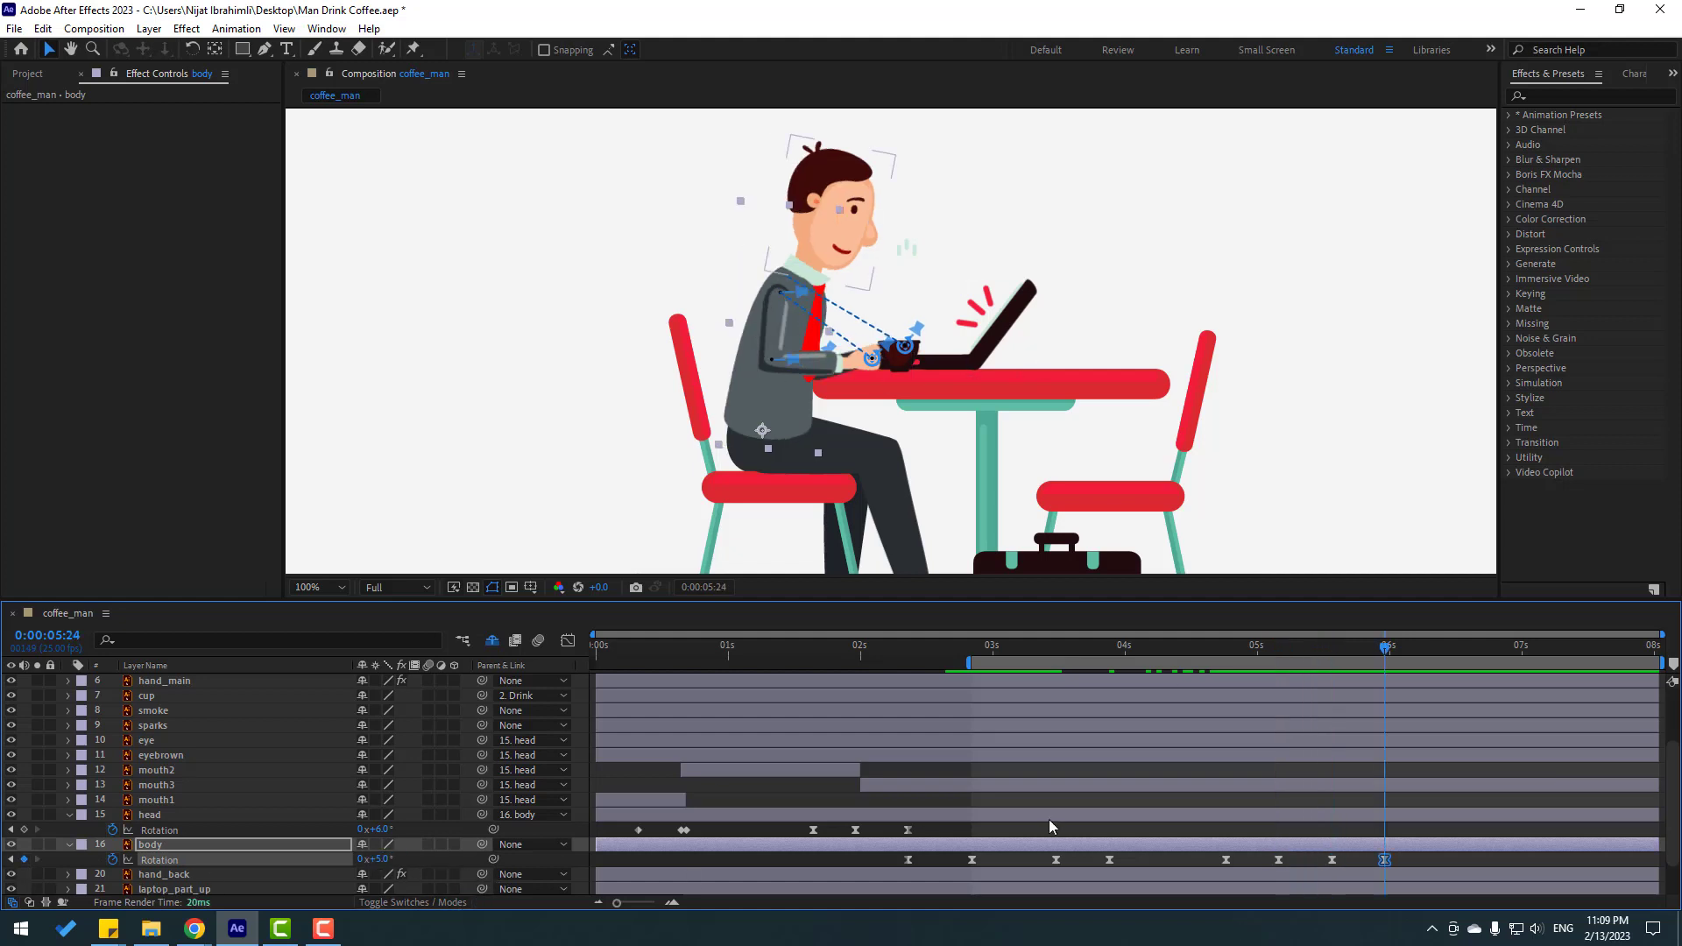
Preview the body rotation and end the work area shortly after the last body keyframe
key("space")
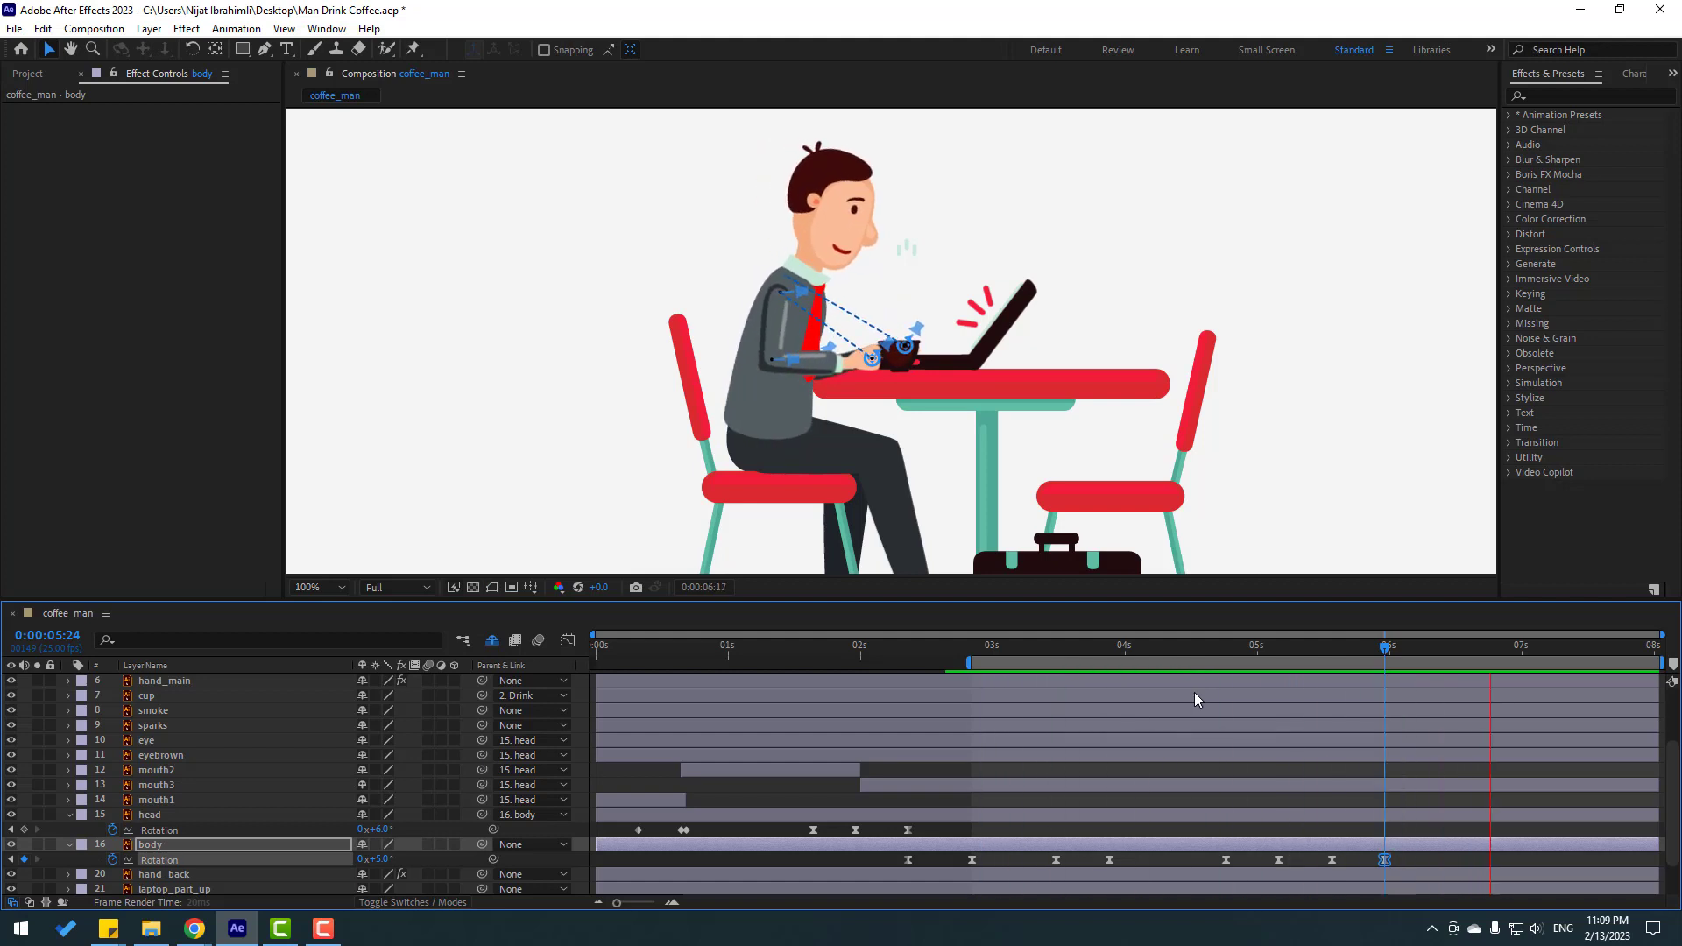
mouse_move(1390, 657)
left_mouse_down()
mouse_move(1381, 669)
mouse_move(1407, 672)
left_mouse_up()
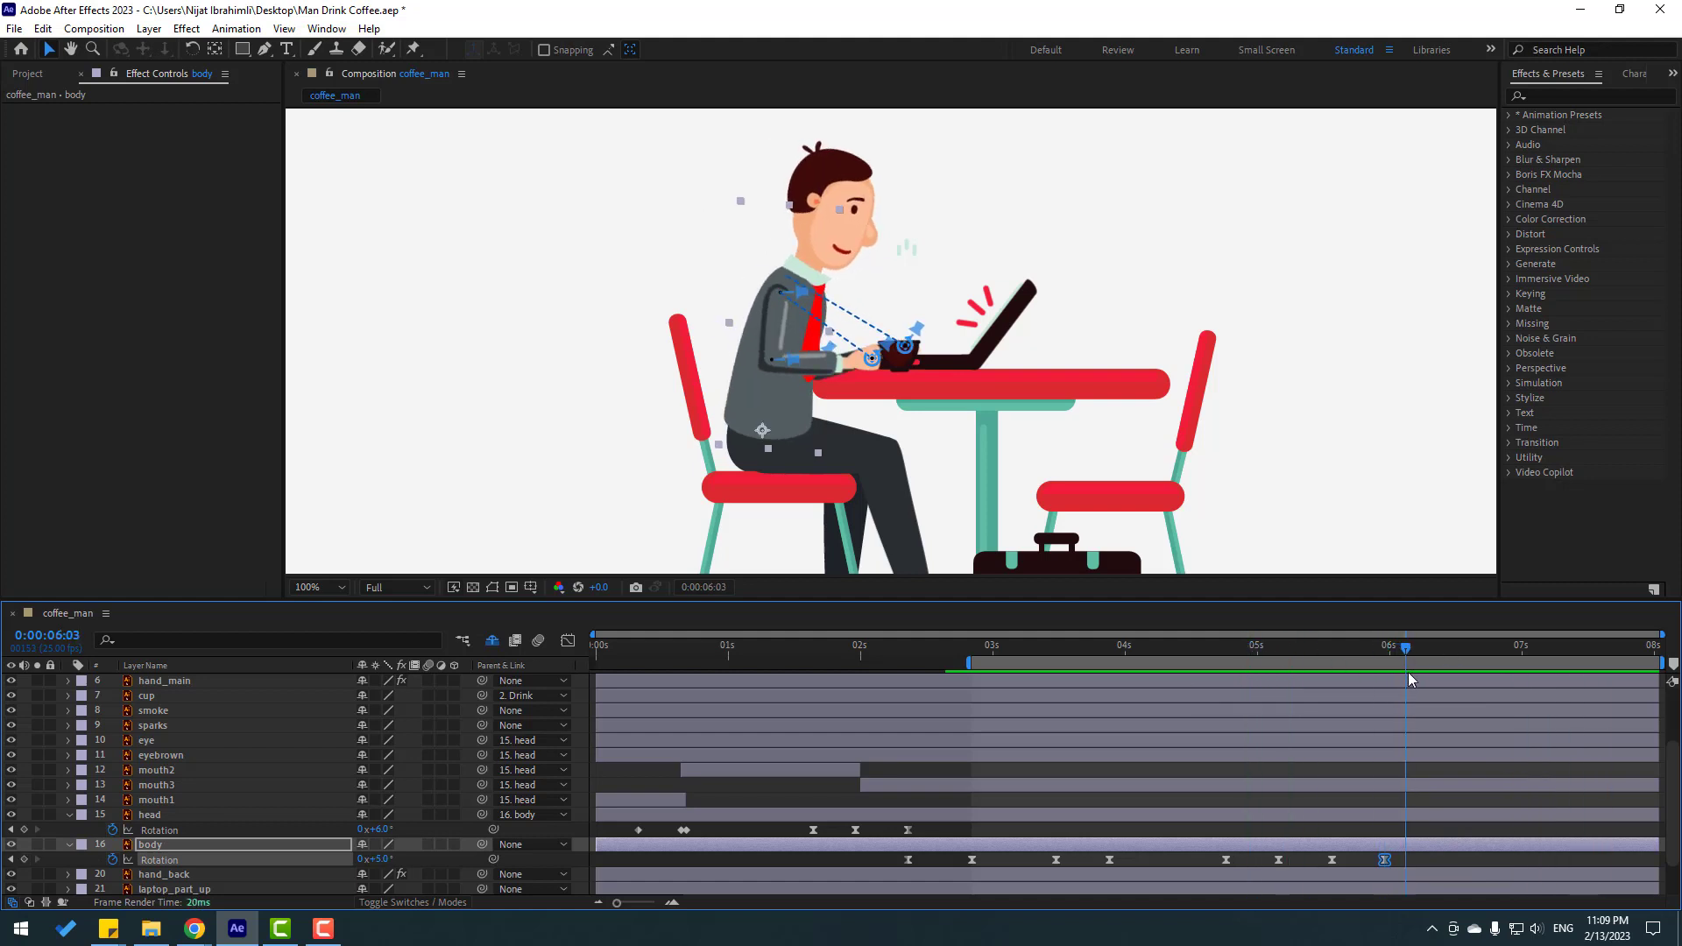
key("n")
Keyframe the body's Position at 748.1, 553.7 at 0:00:02:09, 748.1, 559.7 at 0:00:02:15, and 748.1, 553.7 at 0:00:02:21
left_click_drag(1001, 647, 909, 670)
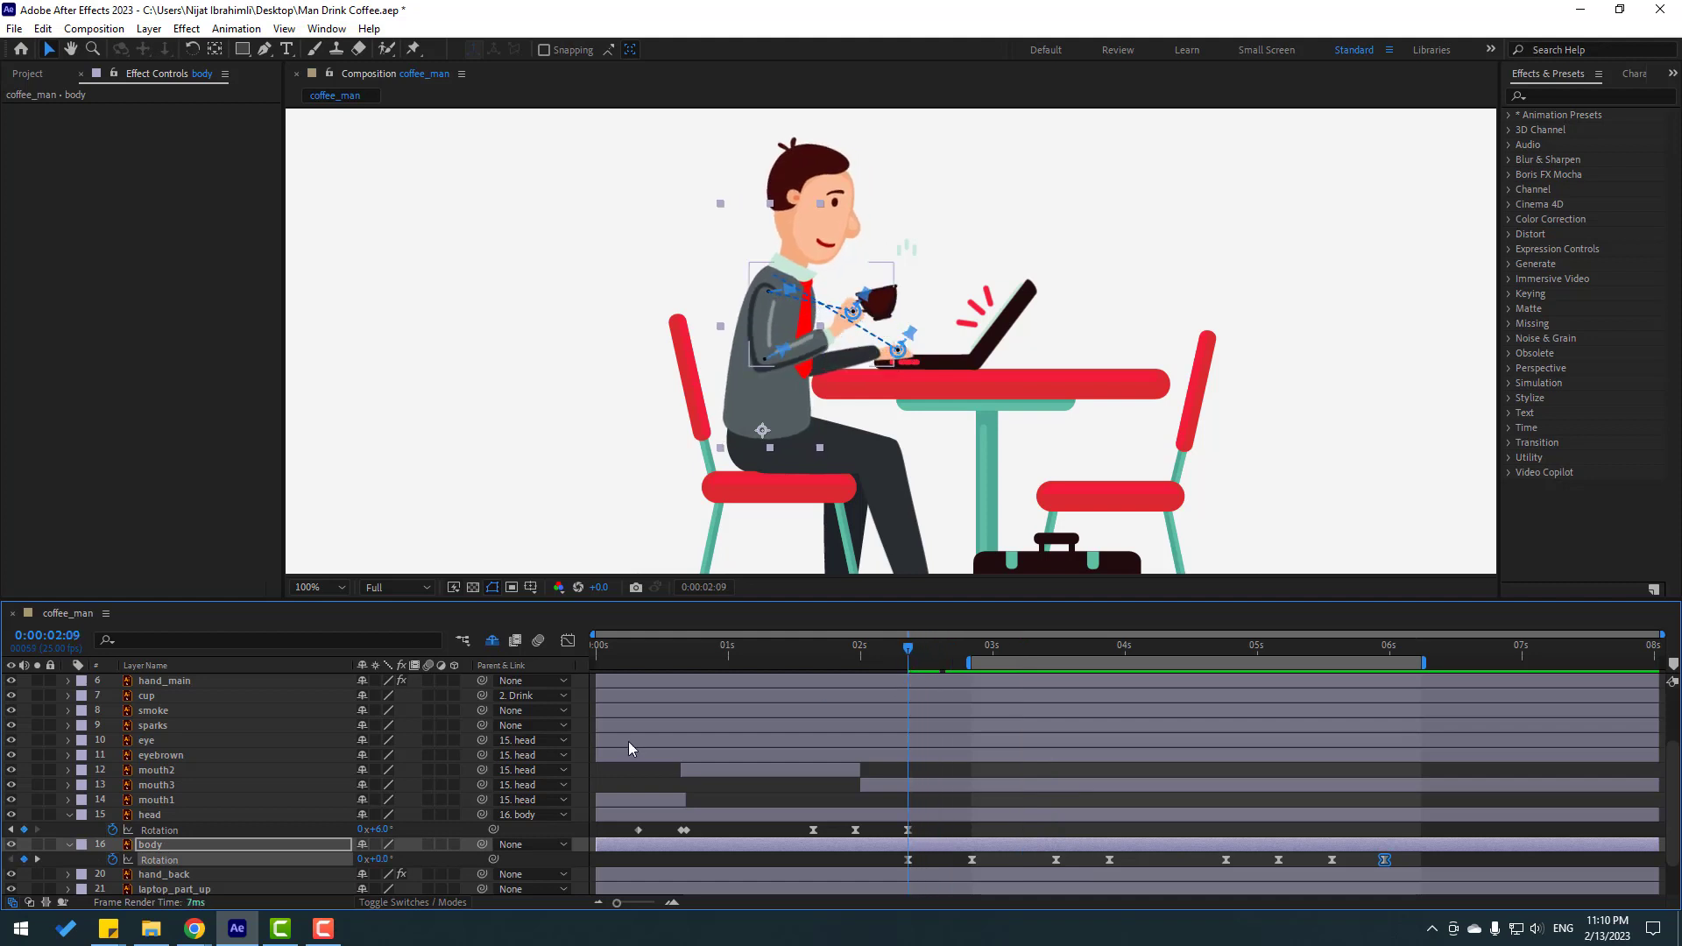
left_click(161, 846)
key("shift+p")
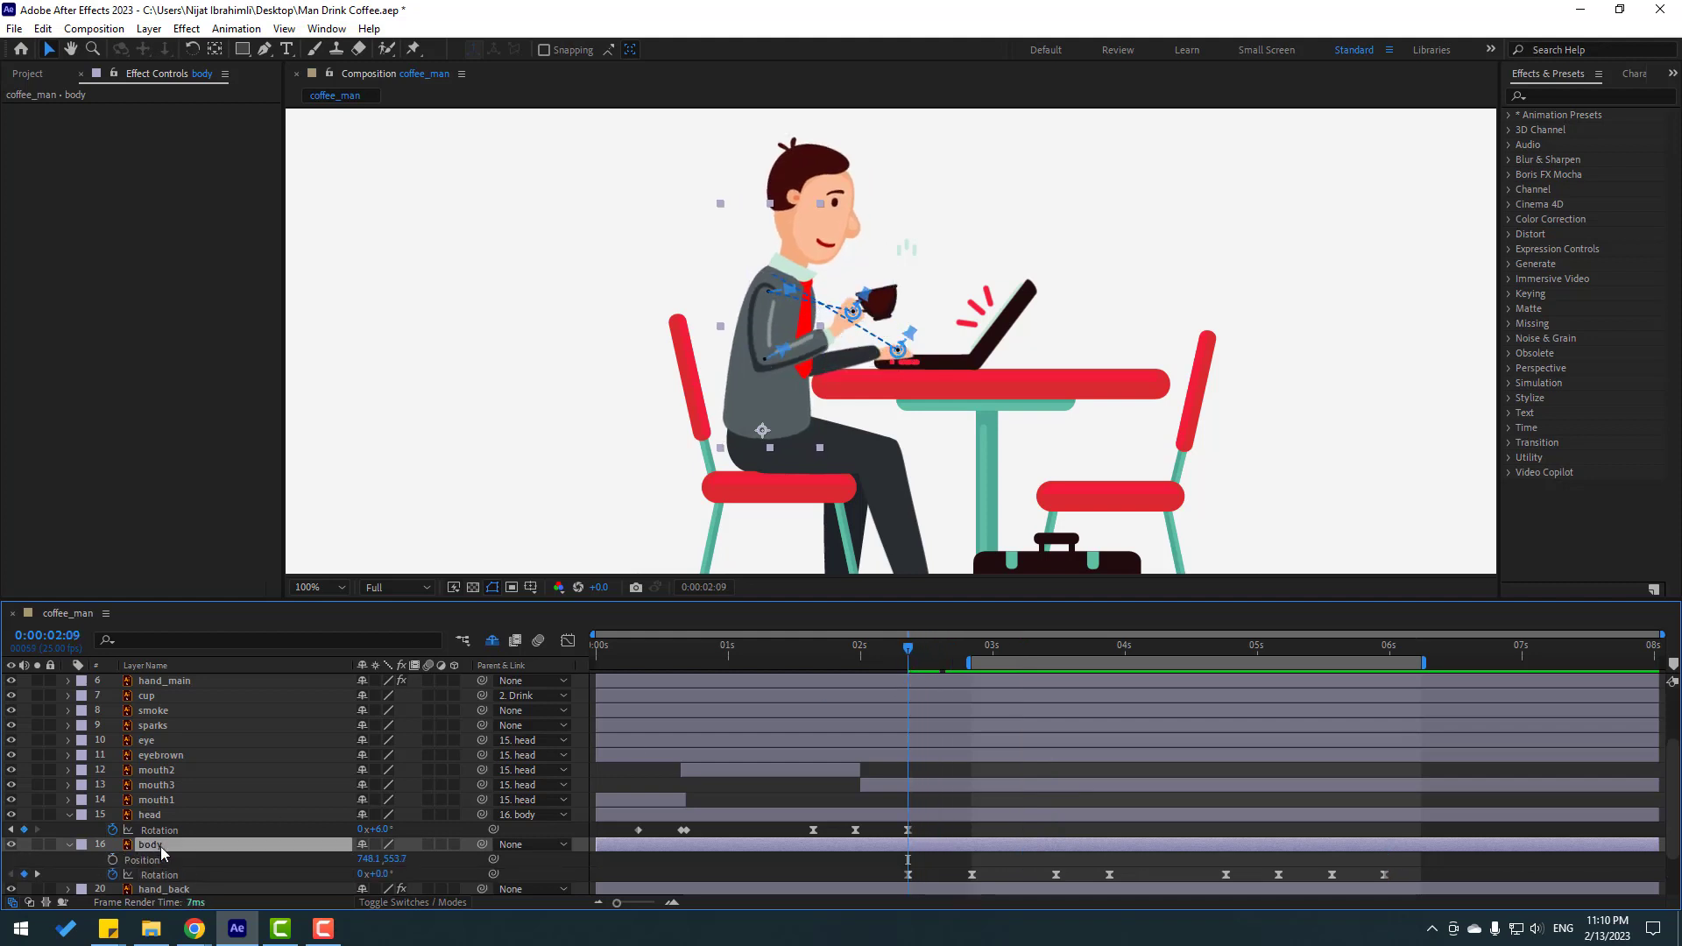
left_click(113, 859)
left_click_drag(909, 648, 942, 651)
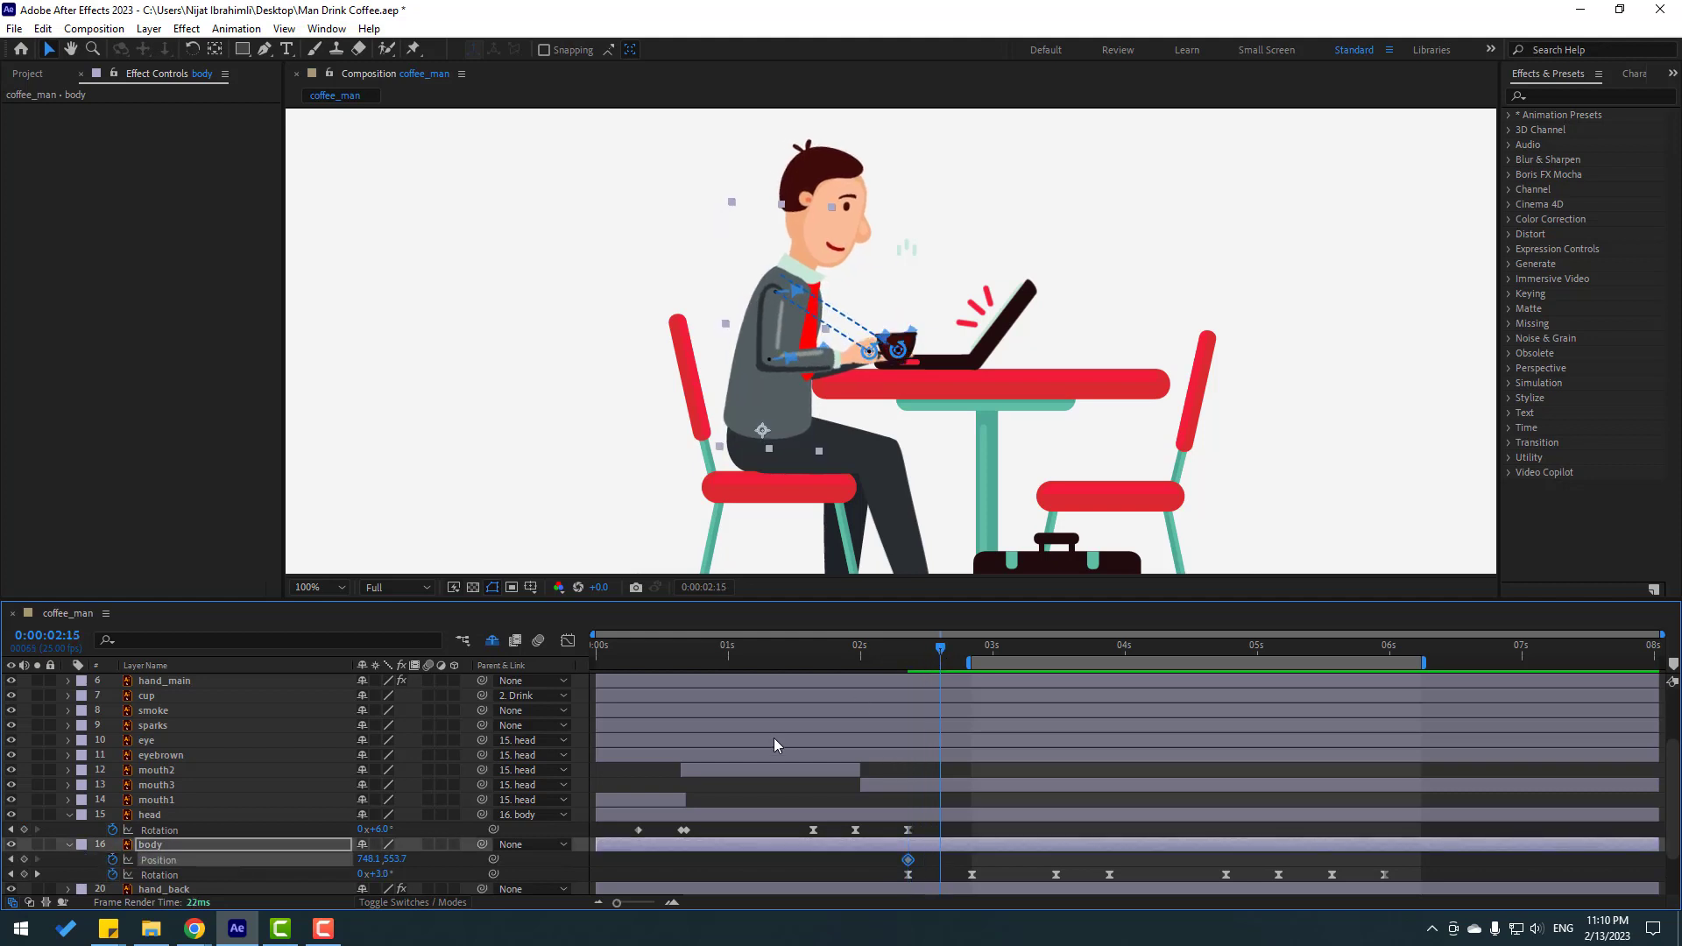
key("Down")
key("Down")
key("Down")
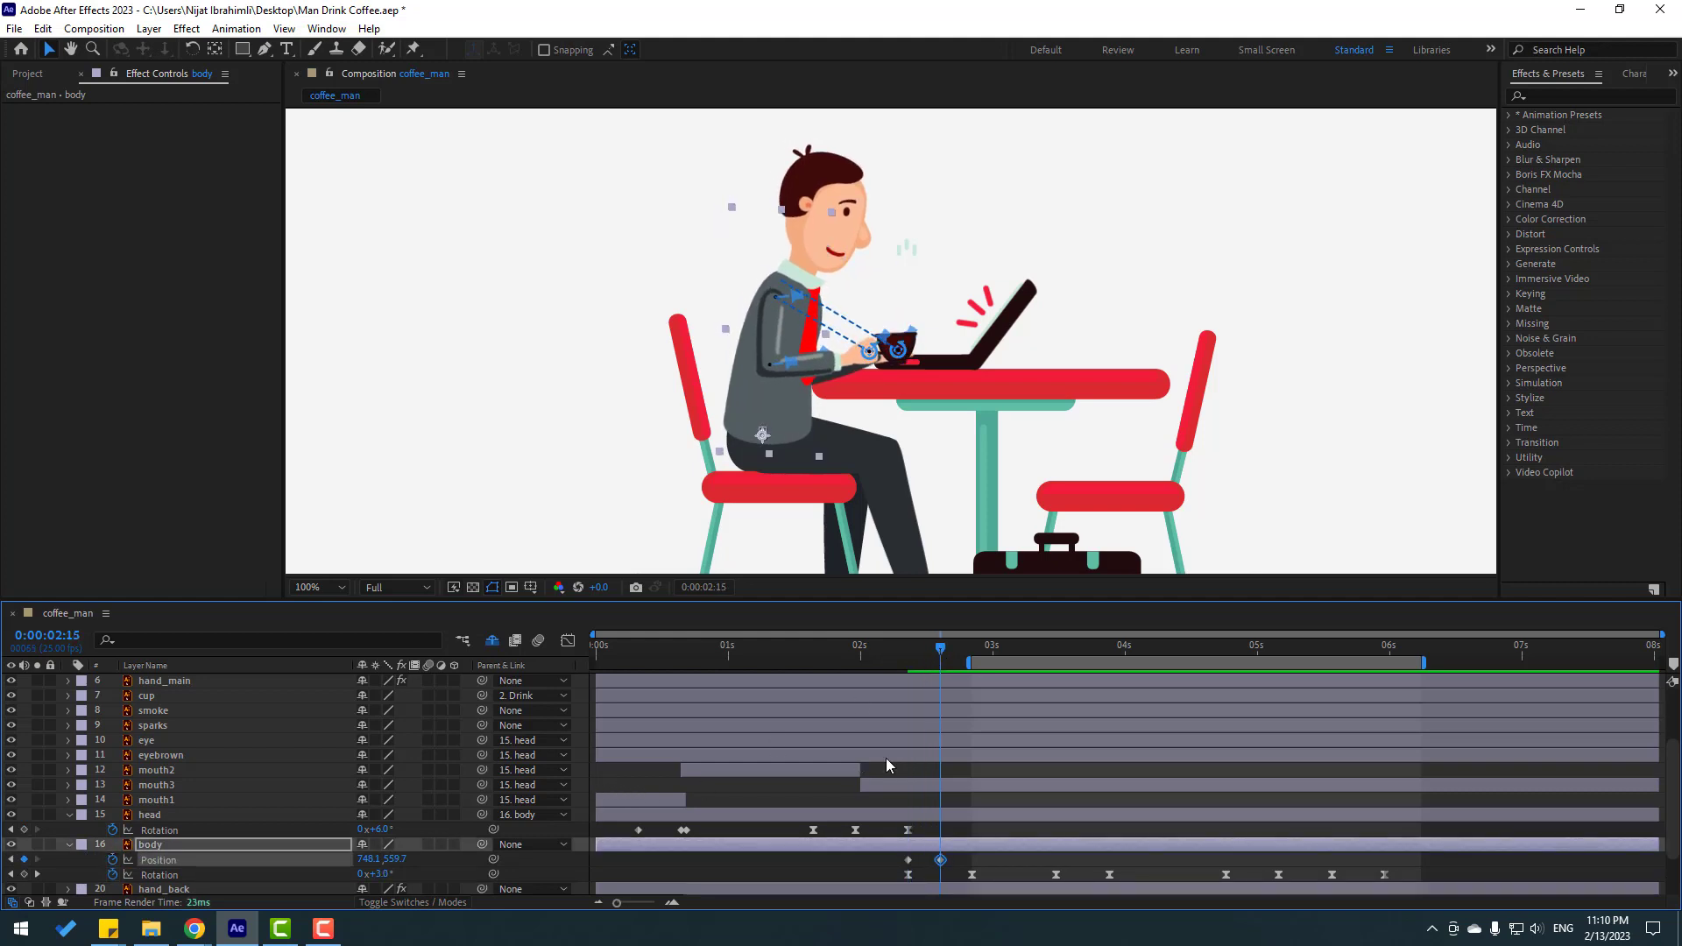
left_click_drag(944, 656, 981, 659)
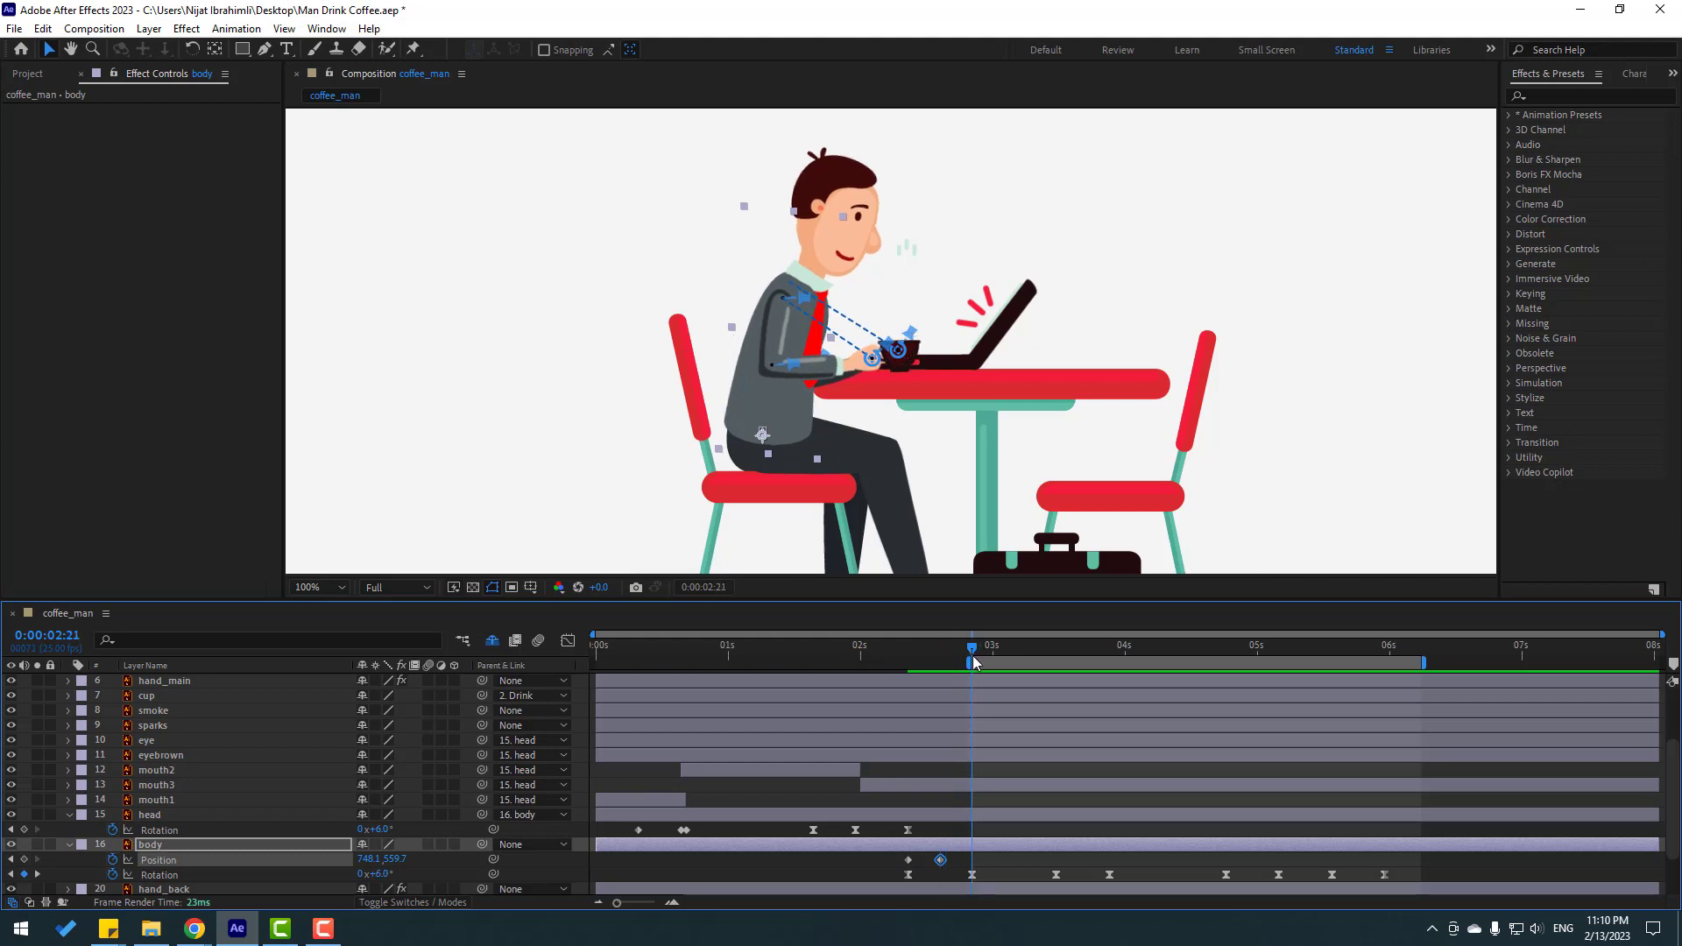
key("Up")
key("Up")
key("Up")
key("Up")
key("Up")
key("Up")
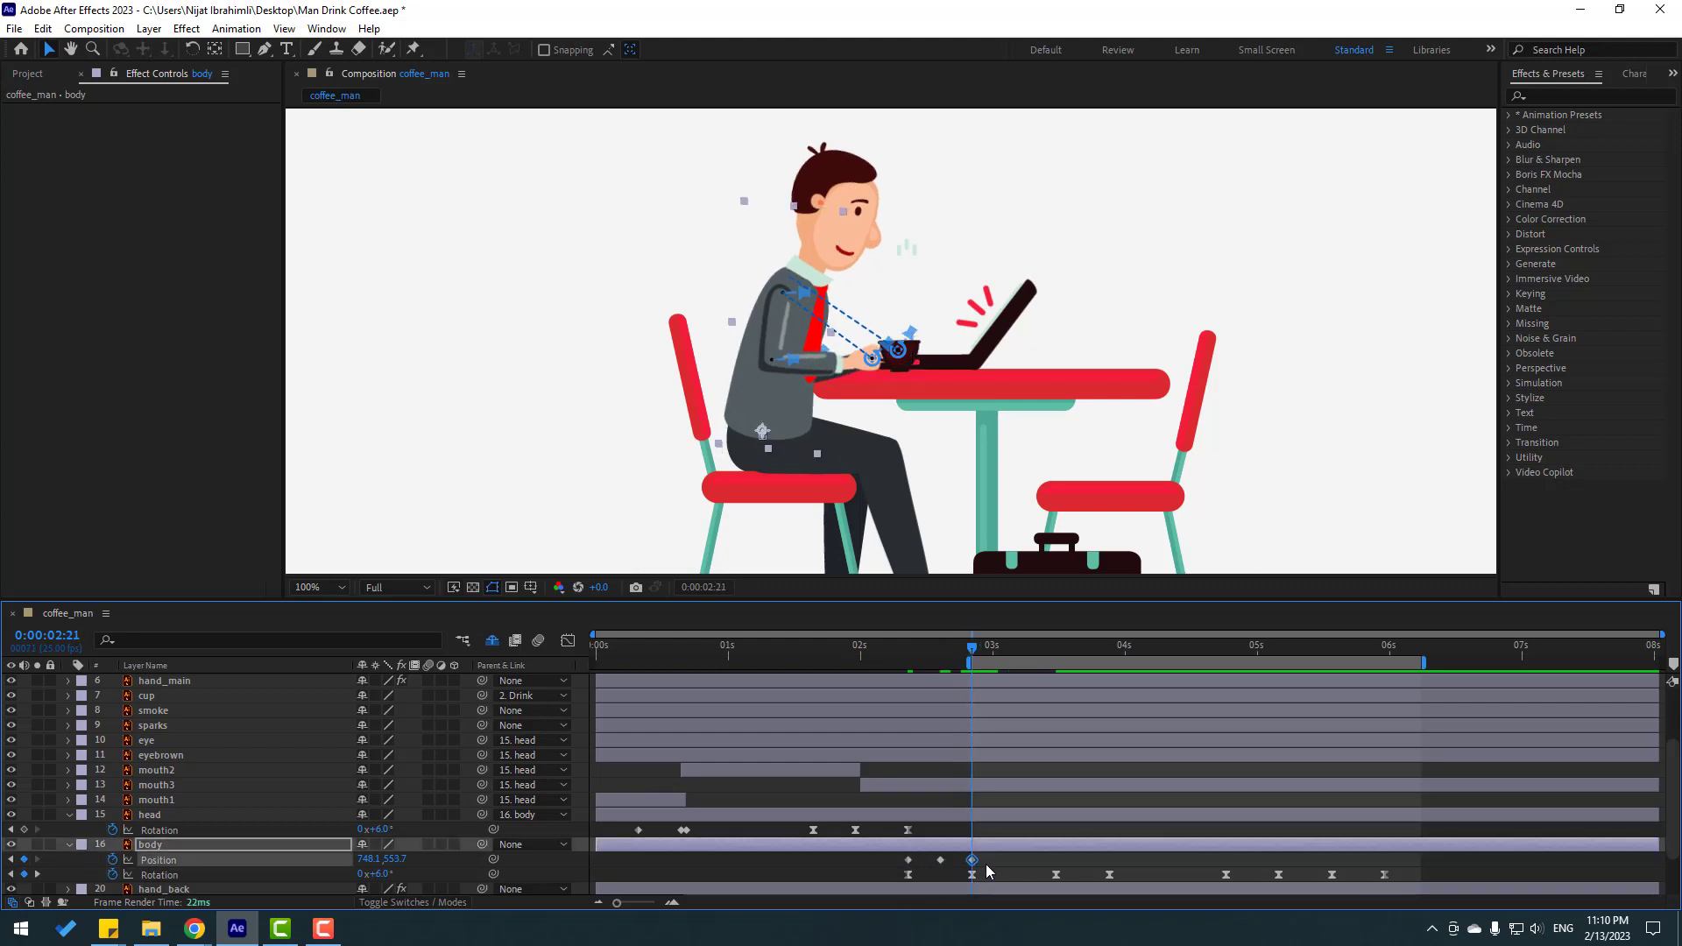
Apply Easy Ease to the body's three Position keyframes and preview the dip
left_click_drag(987, 863, 875, 859)
right_click(908, 859)
mouse_move(959, 844)
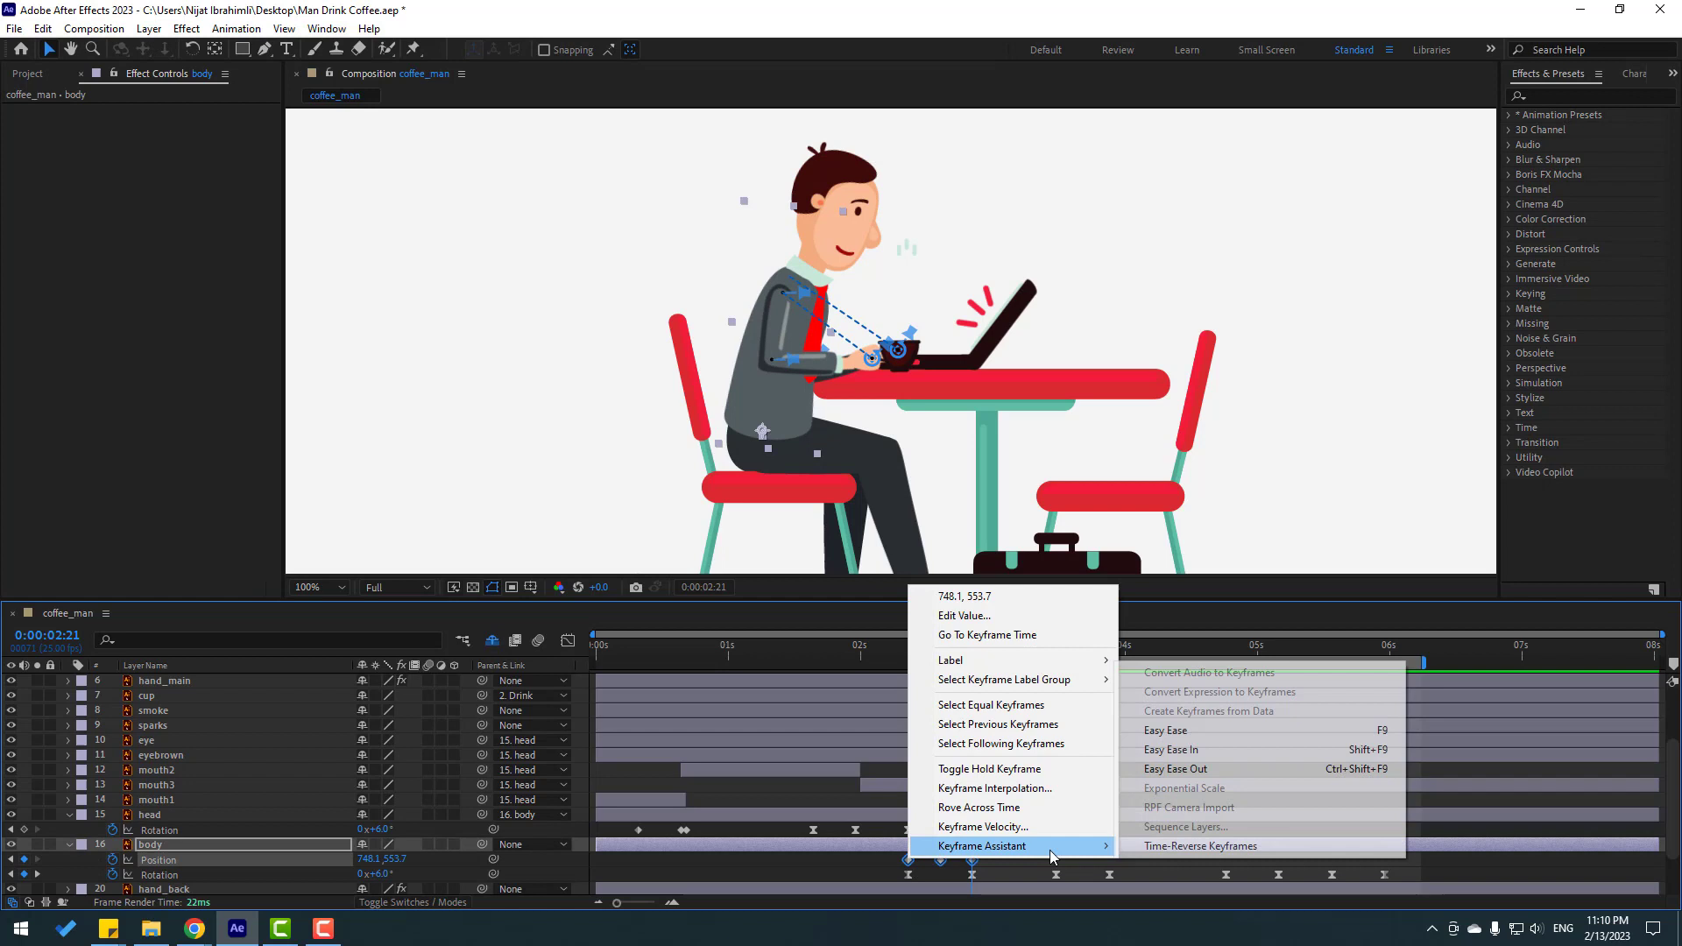
left_click(1165, 730)
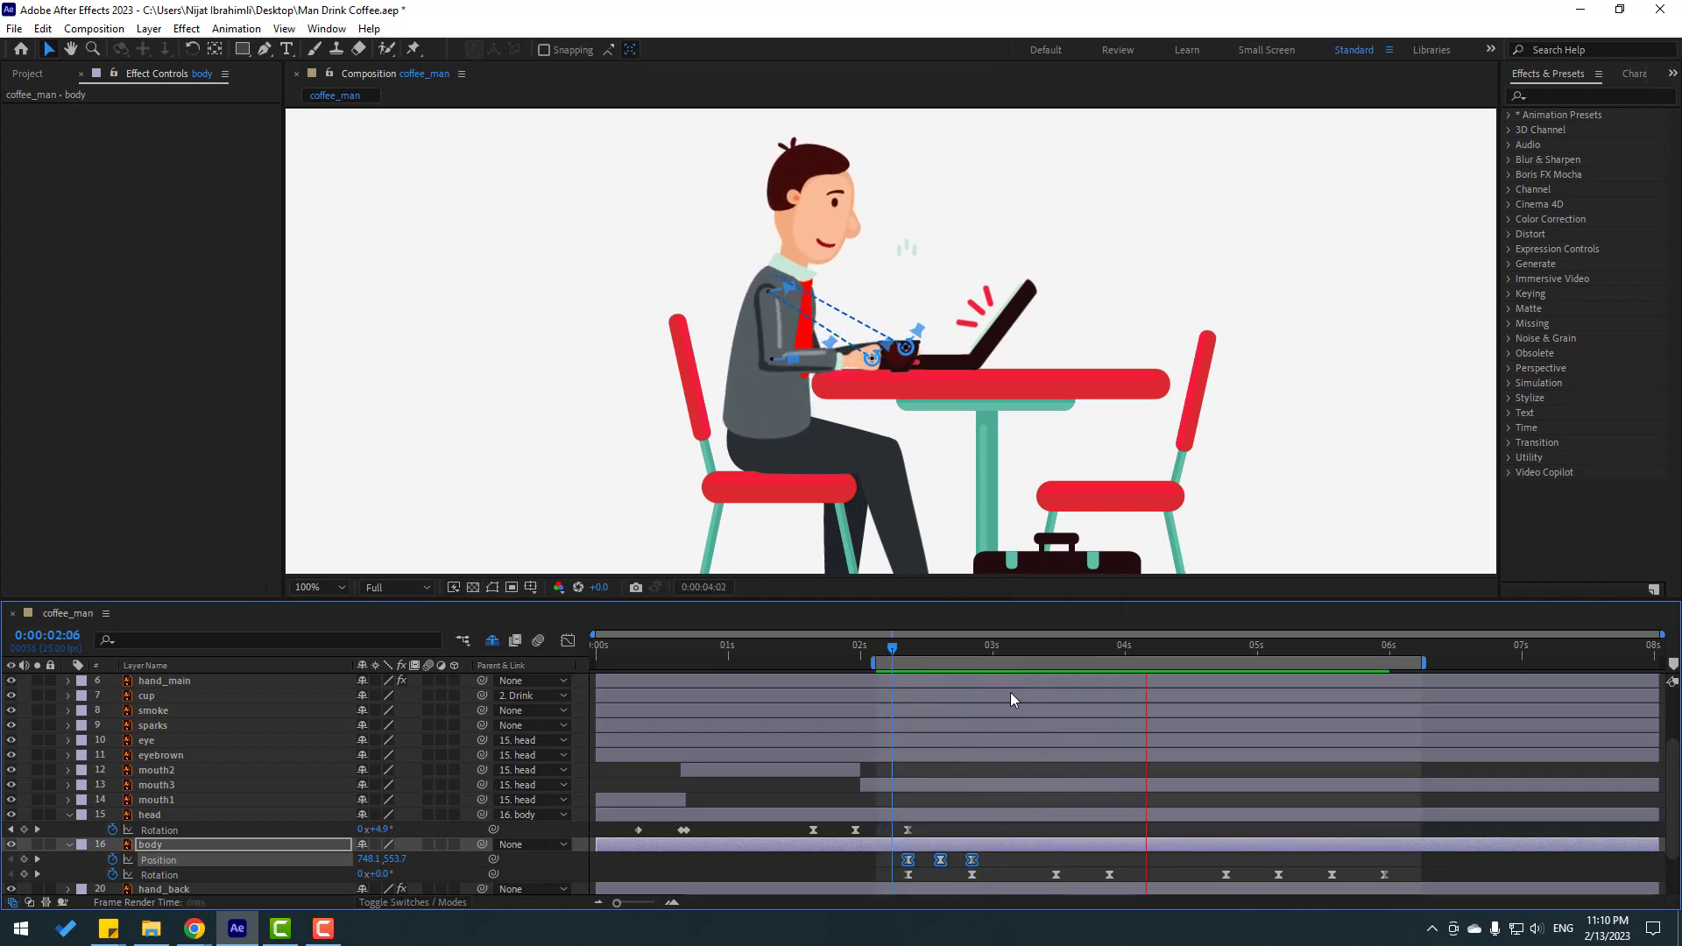
left_click(924, 646)
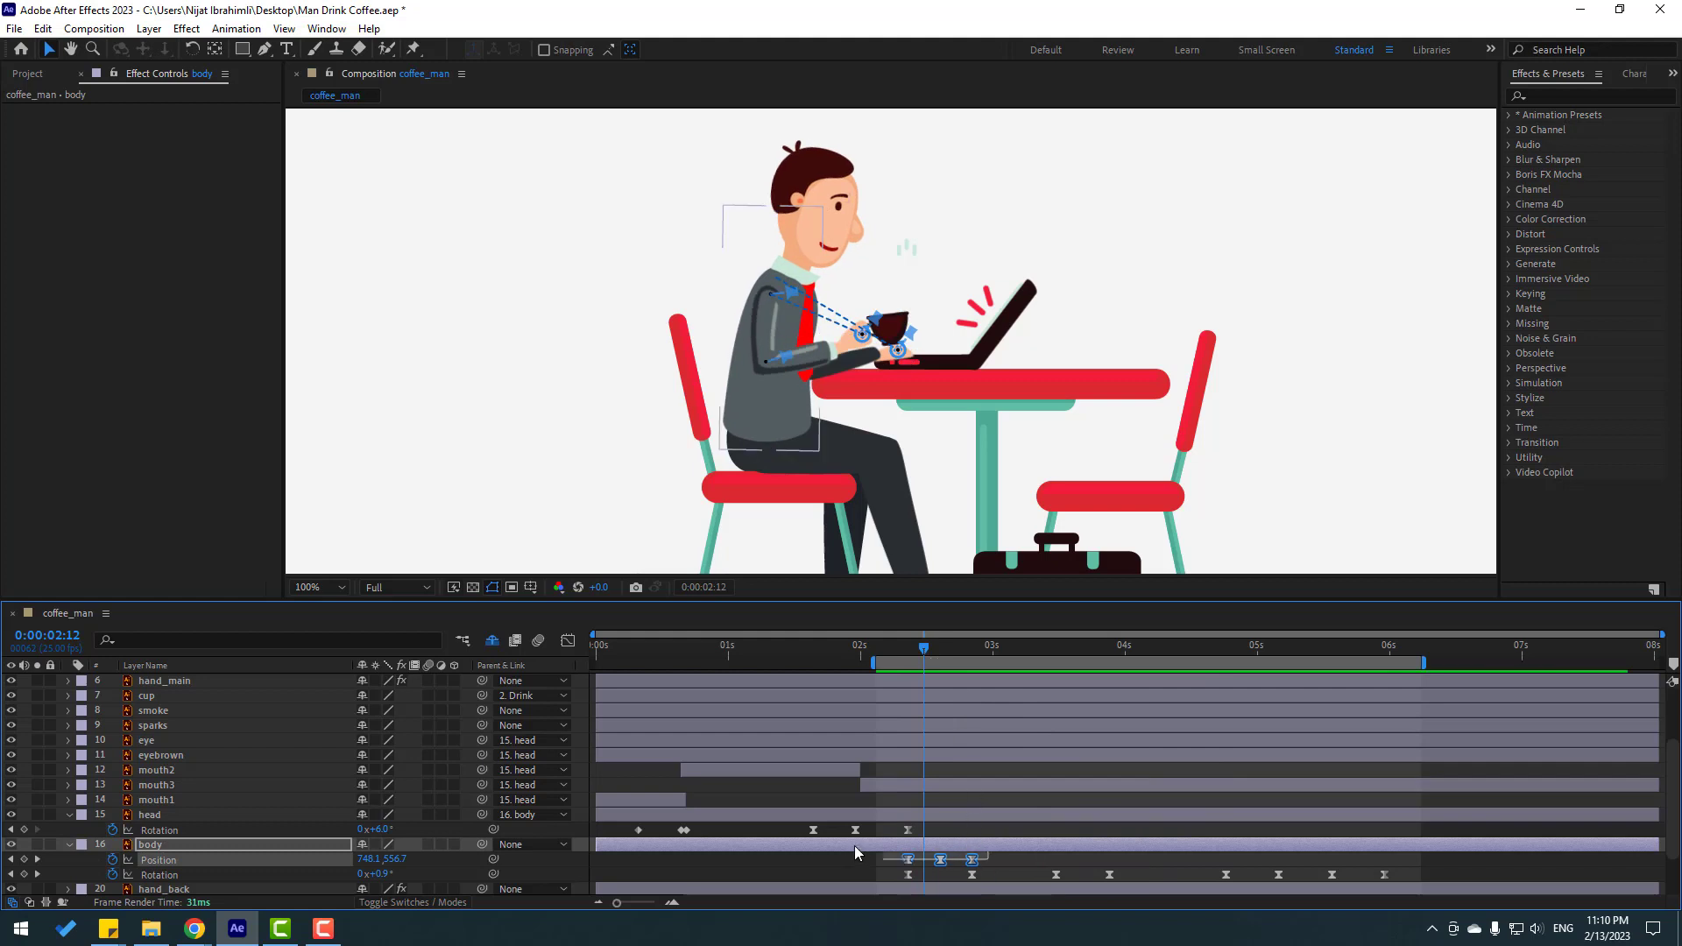
Paste copies of the body's three Position keyframes at 0:00:03:12, around 0:00:04:19 and at 0:00:05:13
left_click_drag(1013, 645, 1054, 657)
key("ctrl+v")
left_click(1228, 649)
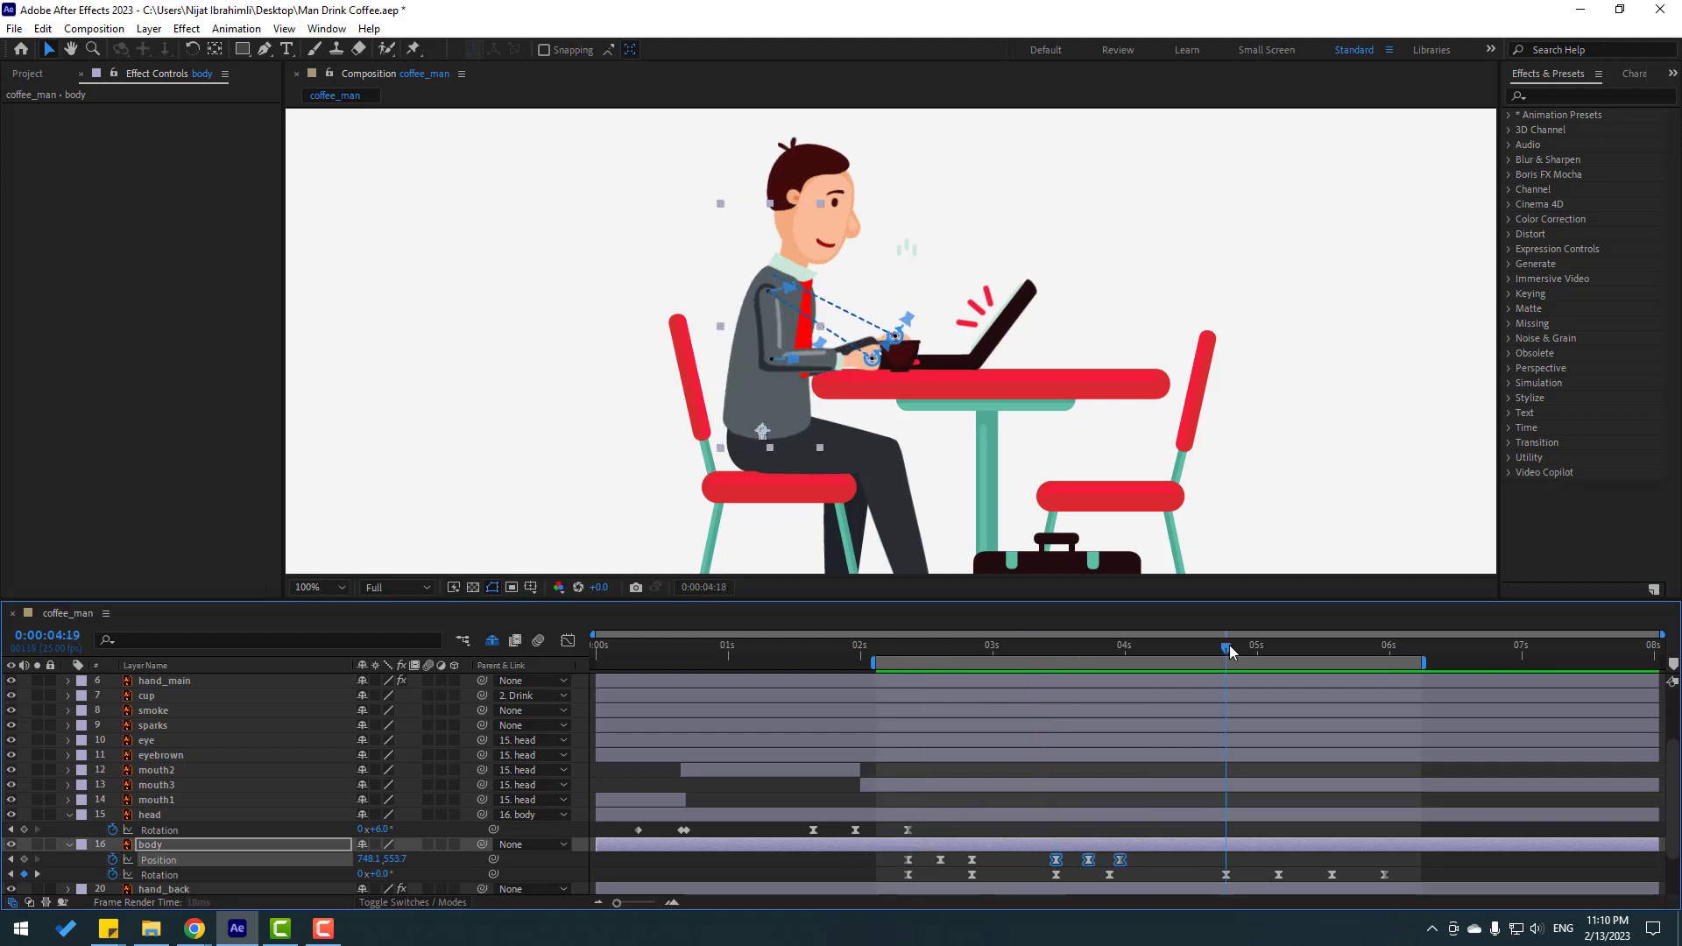
key("ctrl+v")
left_click(1326, 650)
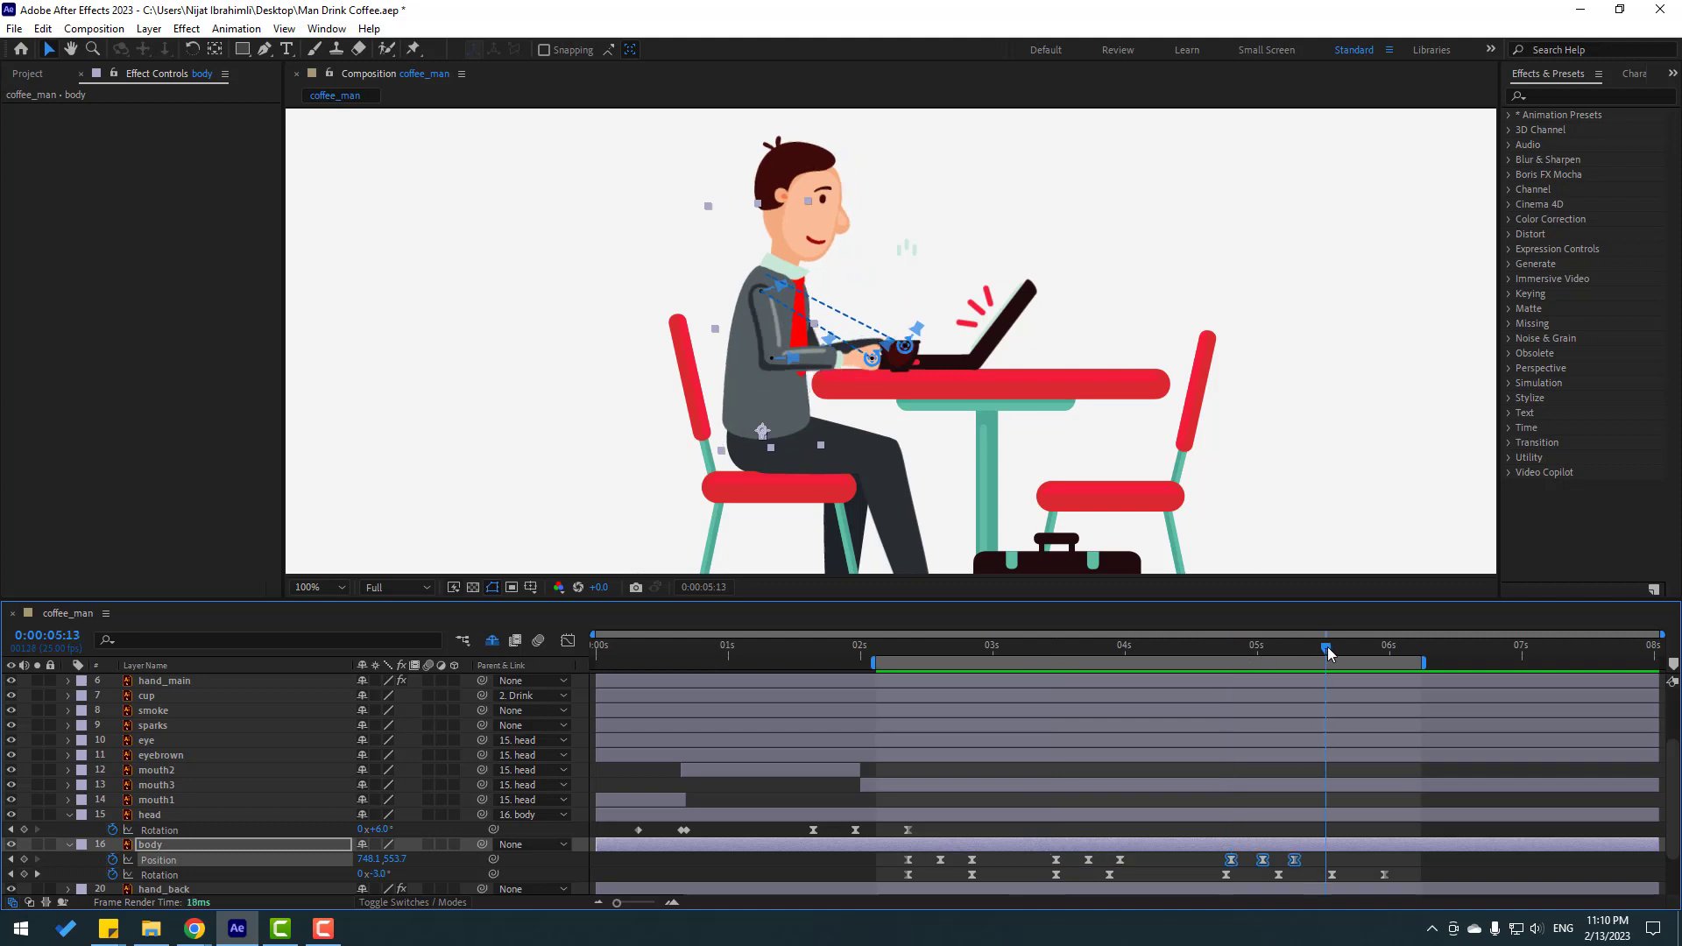
key("ctrl+v")
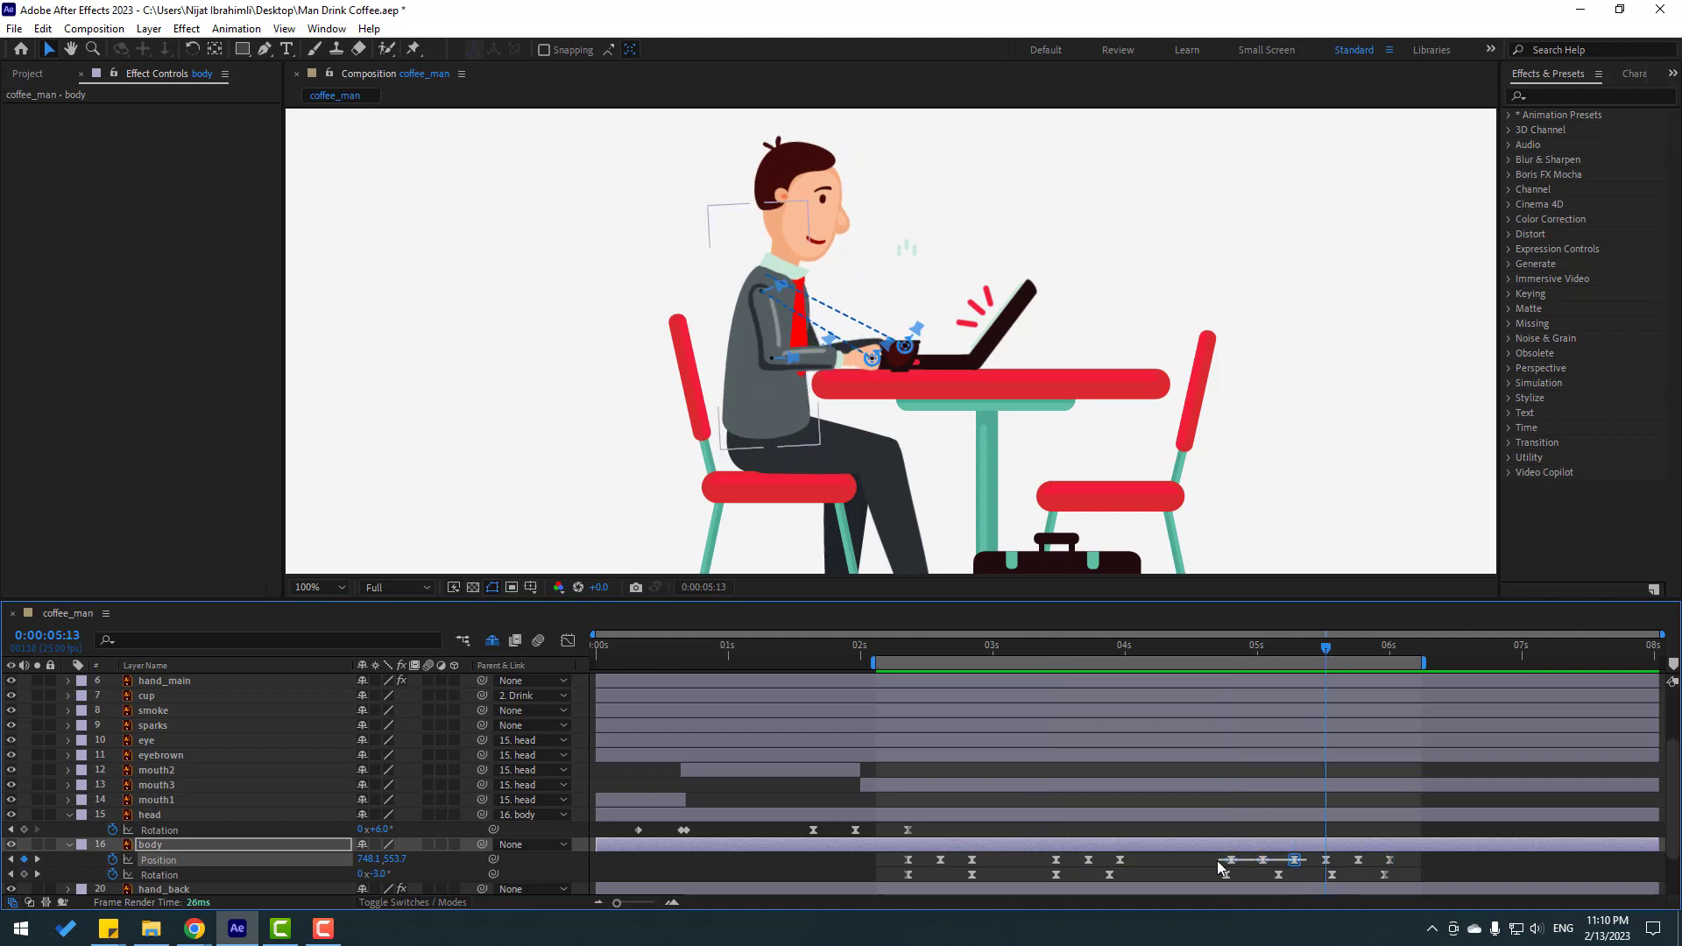
Shift the body Position keyframe group near 0:00:04:20 slightly earlier to align with the Rotation keyframe at 0:00:04:19, and preview
left_click(1233, 866)
left_click_drag(1303, 857, 1226, 860)
left_click(1191, 861)
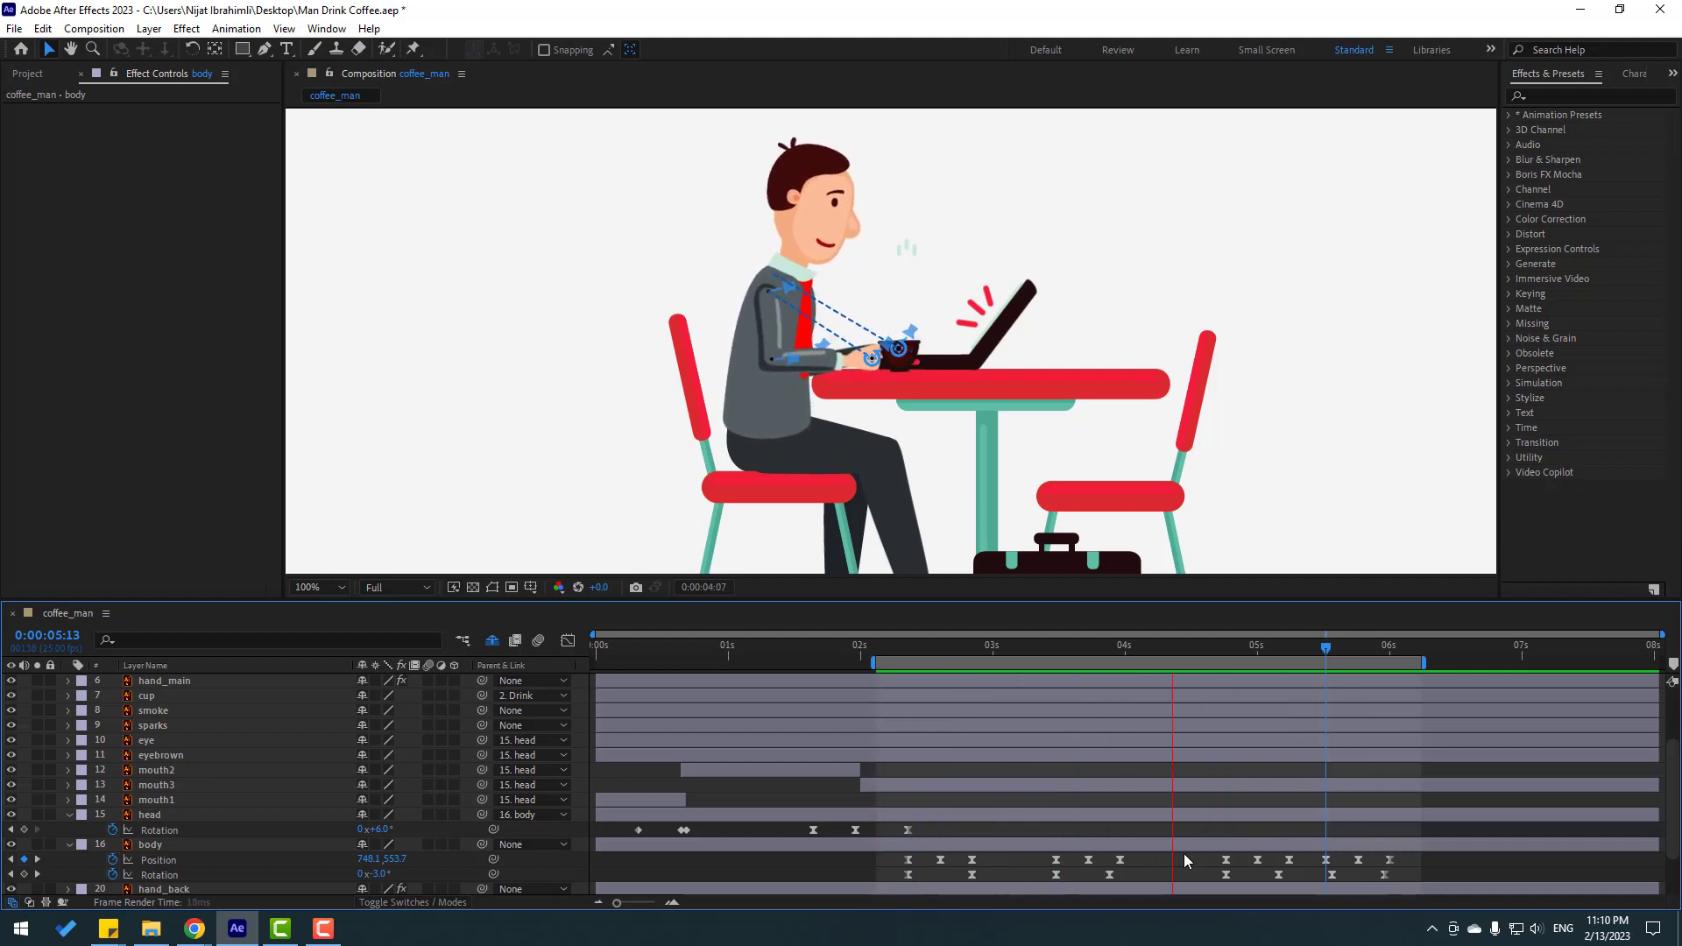
Hold the head's Rotation at 6° with a keyframe at 0:00:02:14 and set it to 19° at 0:00:02:24
left_click(905, 649)
left_click_drag(905, 649, 935, 647)
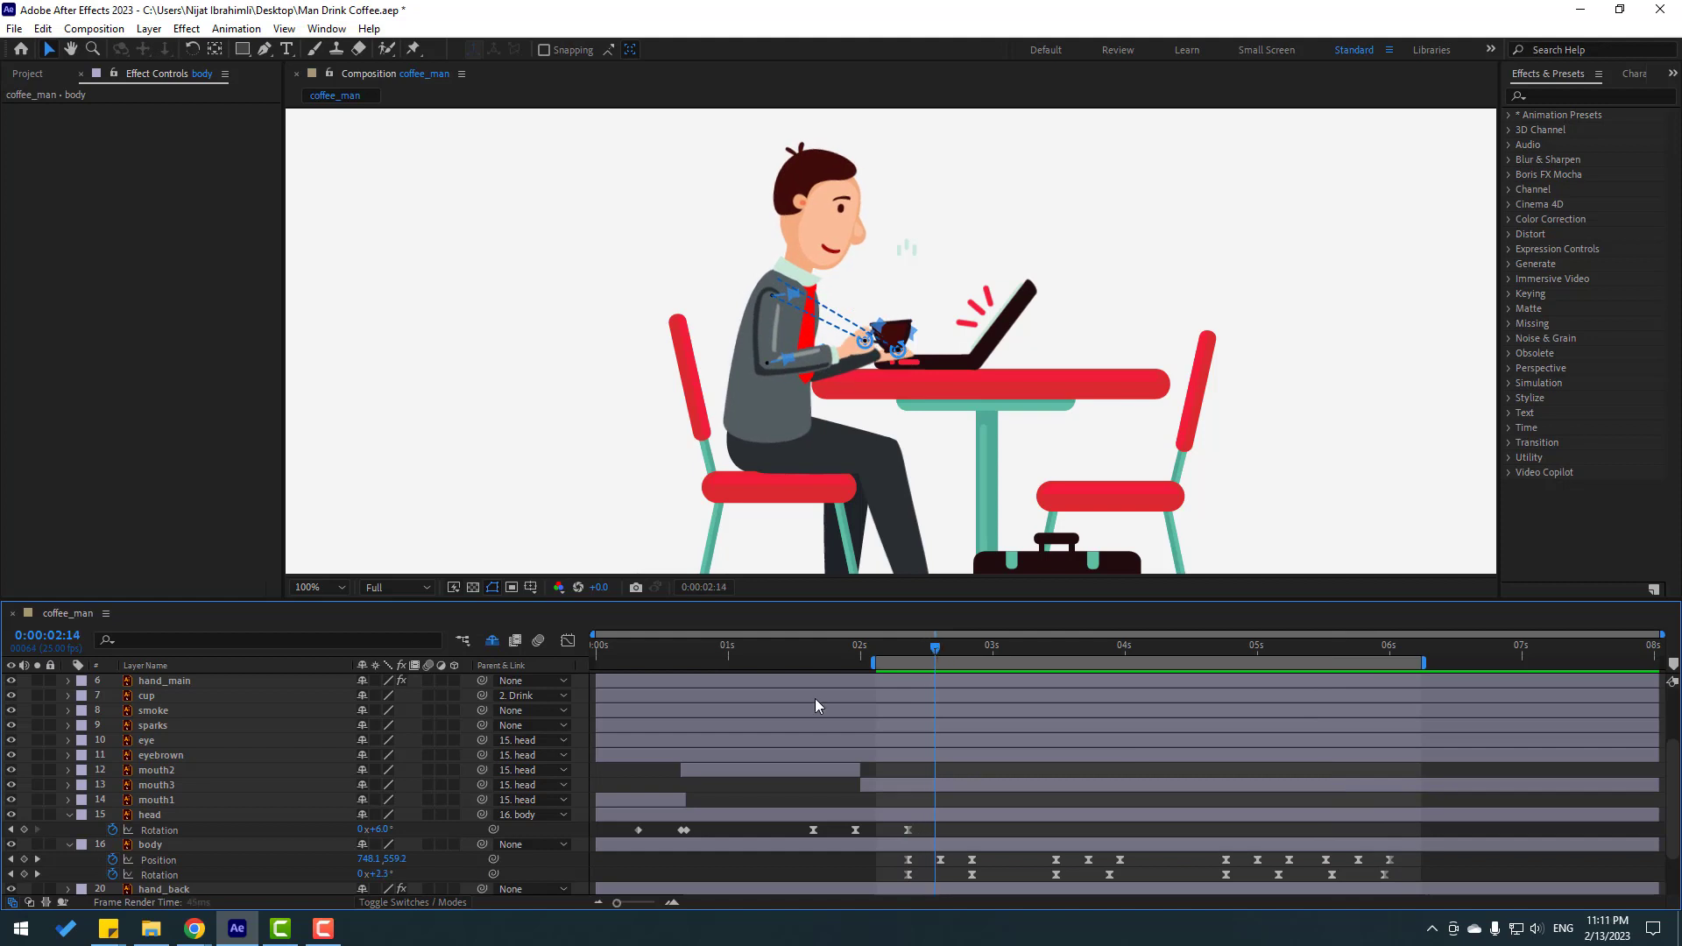
left_click(23, 830)
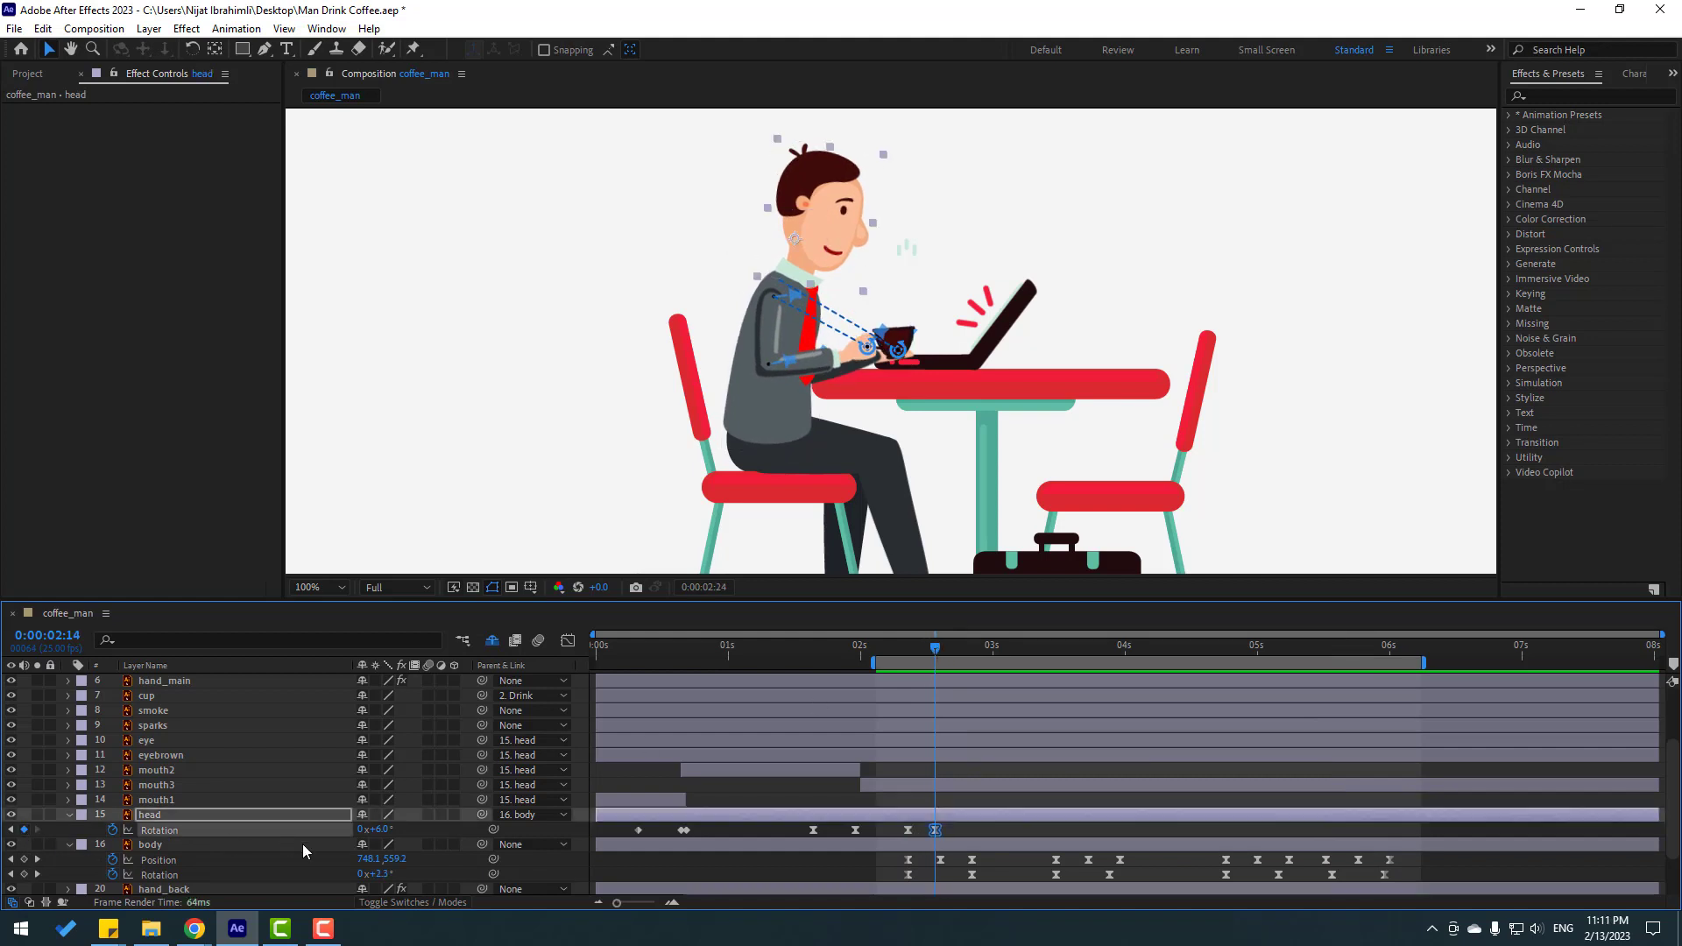
key("shift+Page_Down")
left_click_drag(382, 830, 396, 829)
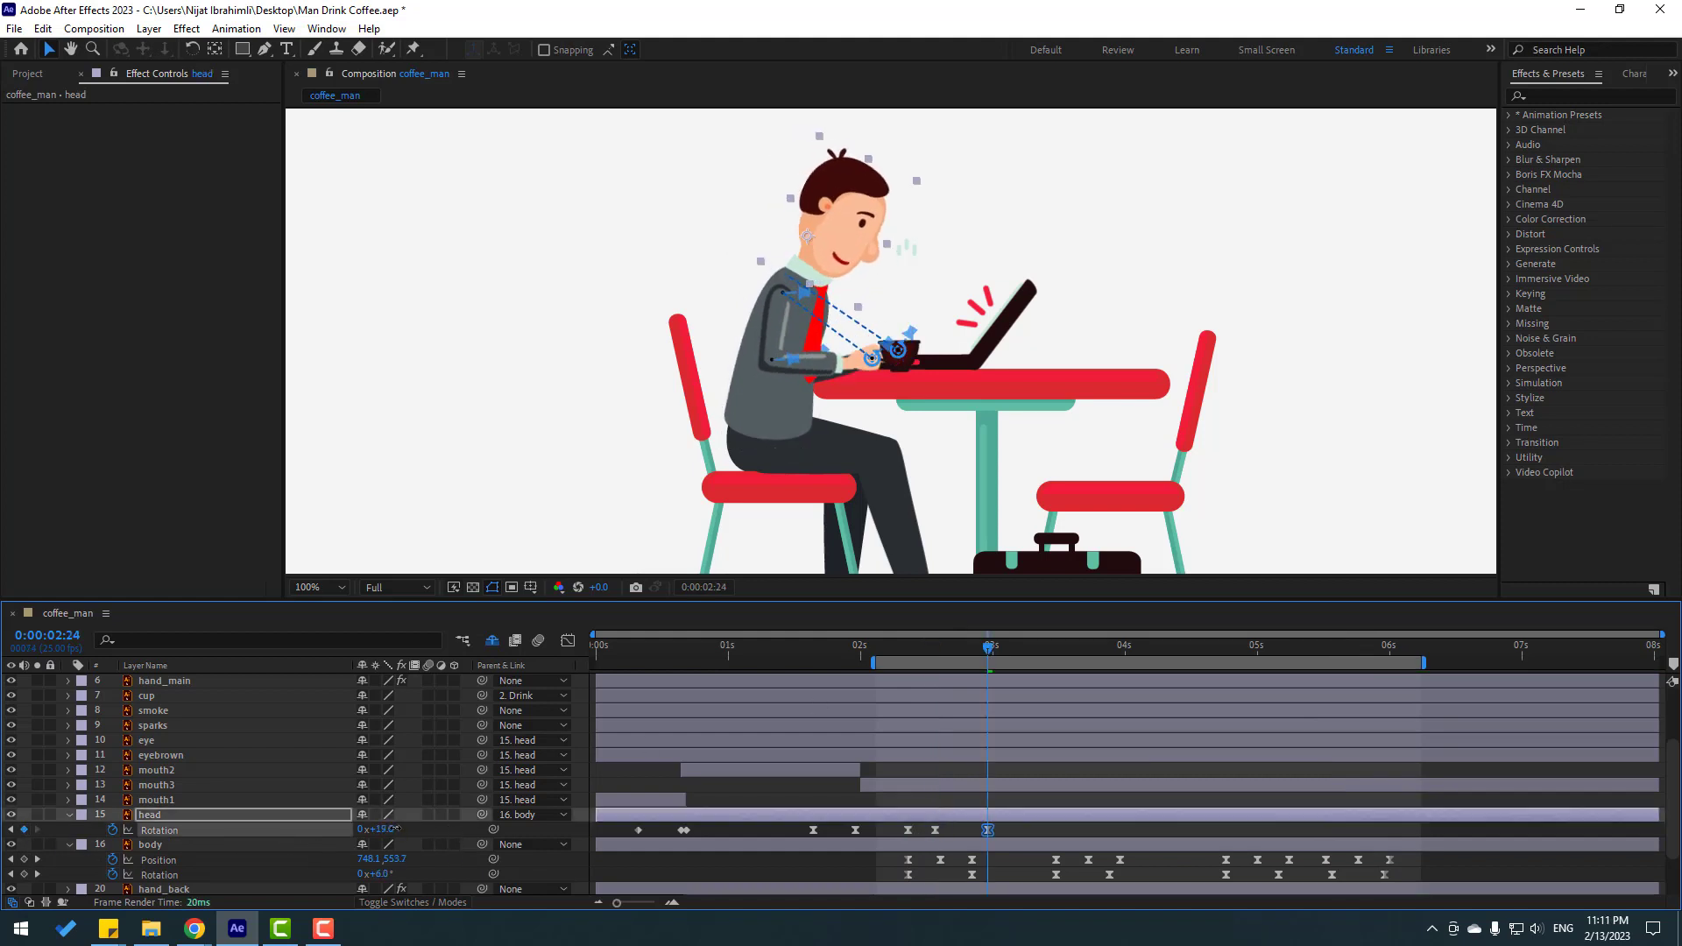
Hold the head's Rotation at 19° with a keyframe around 0:00:03:09 and set it to 0° at 0:00:03:19
left_click_drag(999, 660, 1041, 659)
left_click(23, 829)
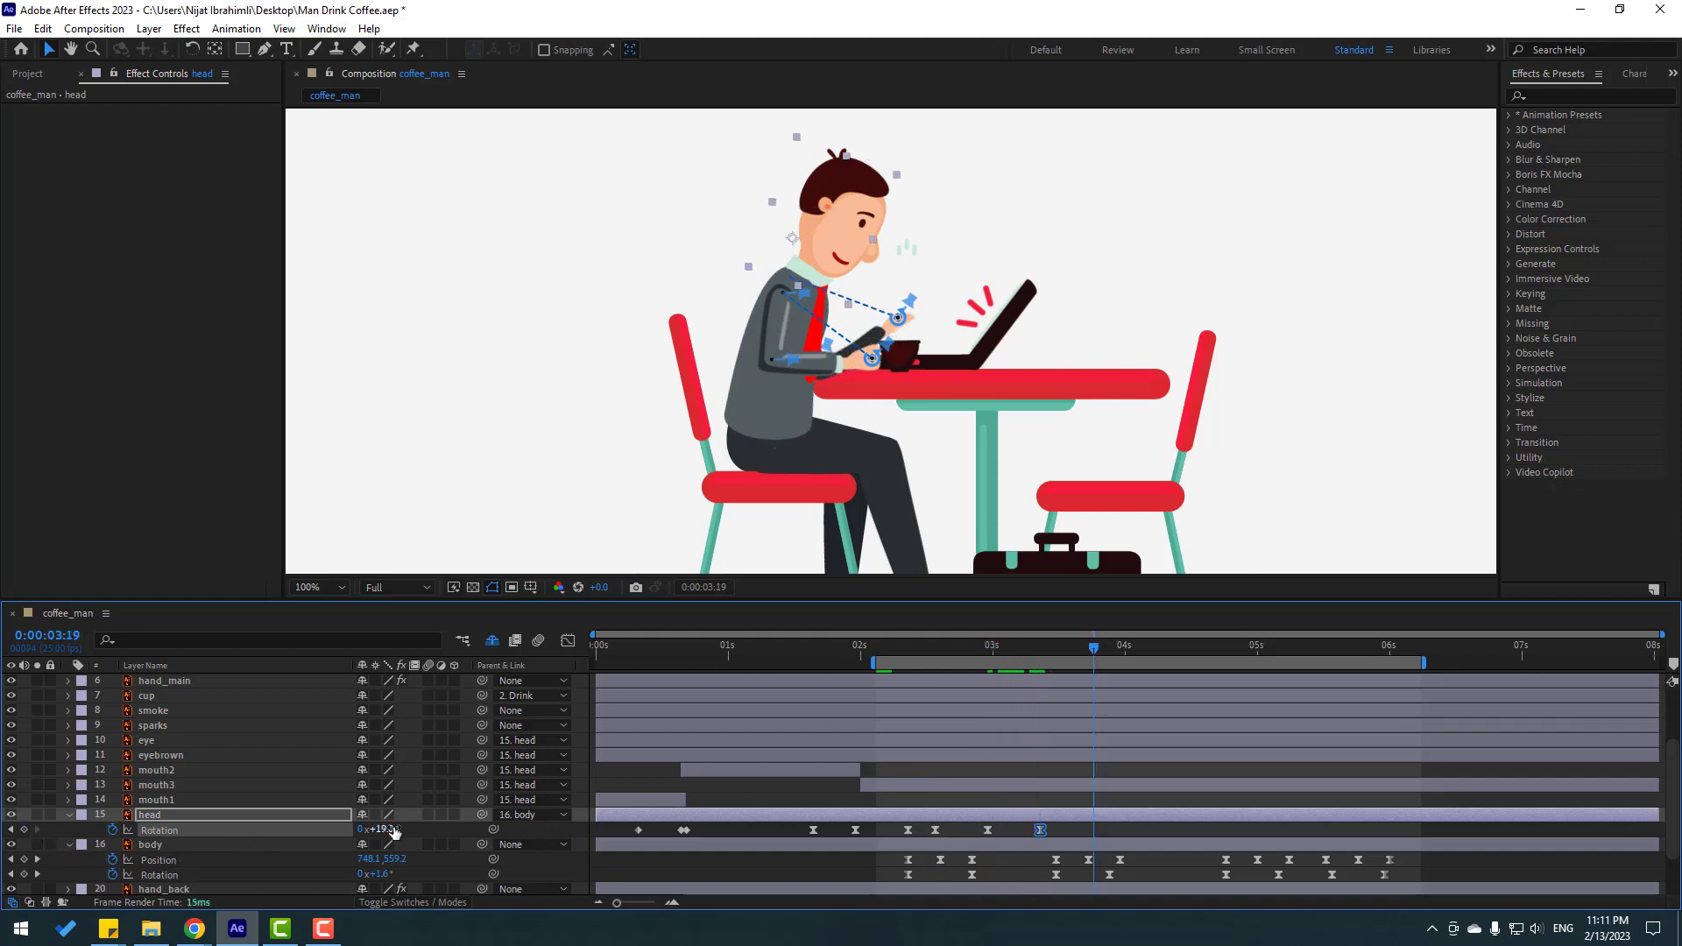
key("shift+Page_Down")
left_click_drag(385, 830, 370, 831)
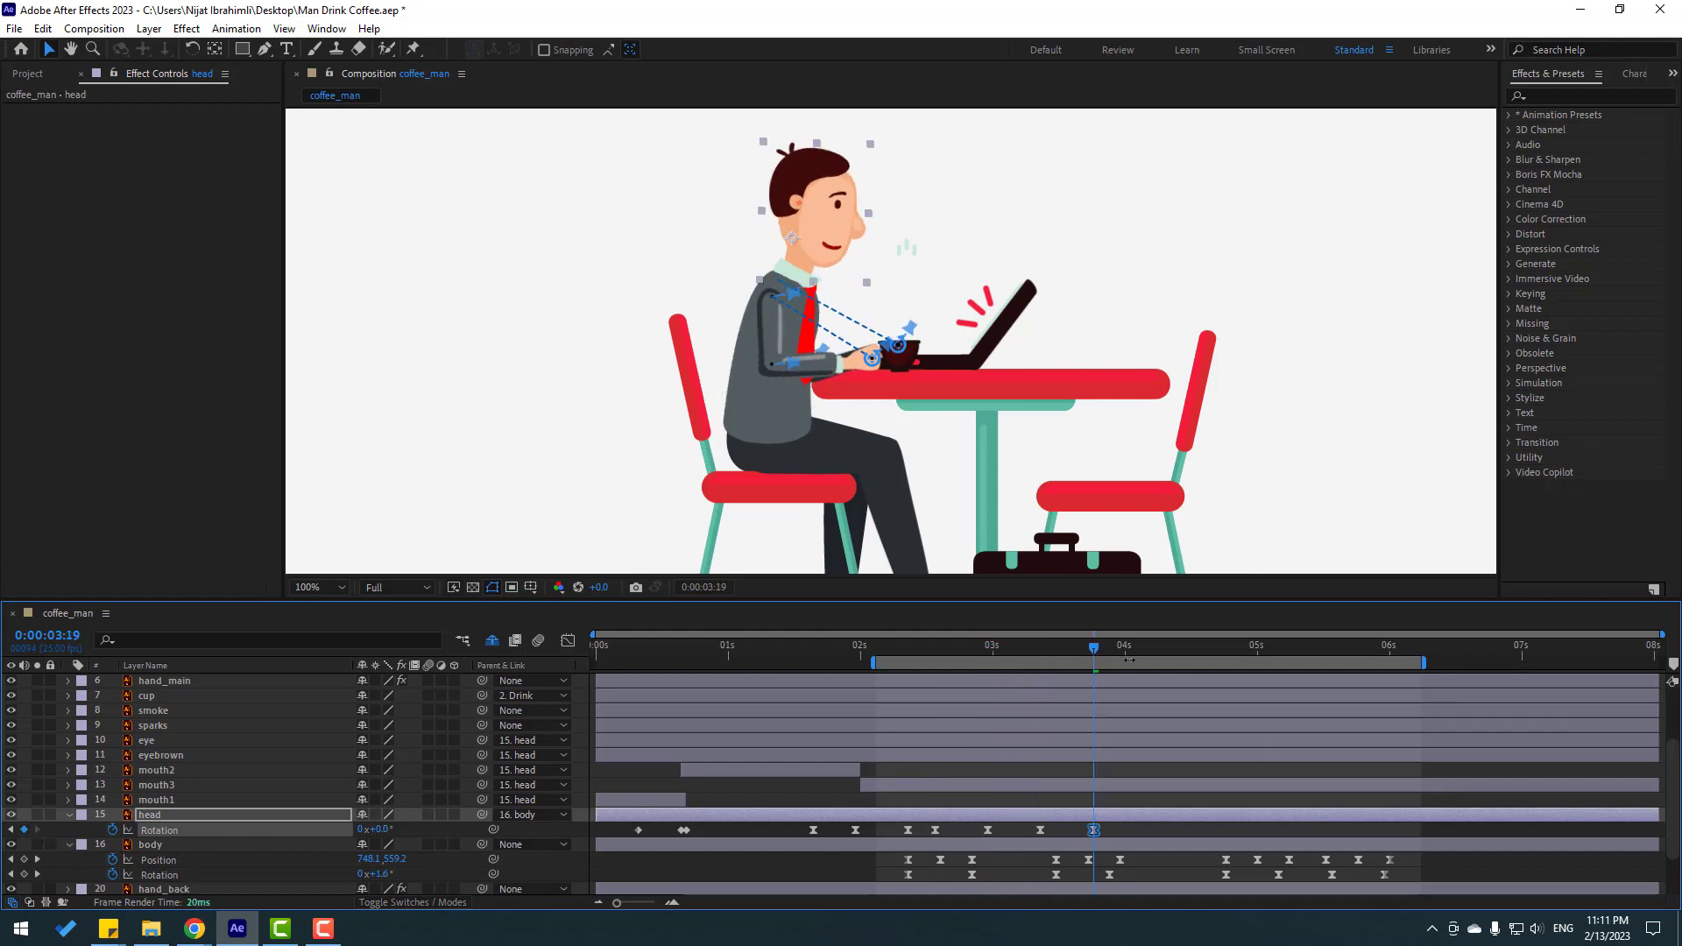
Hold the head's Rotation at 0° with a keyframe at 0:00:04:07 and set it to 16° ten frames further on
left_click_drag(1143, 650, 1162, 650)
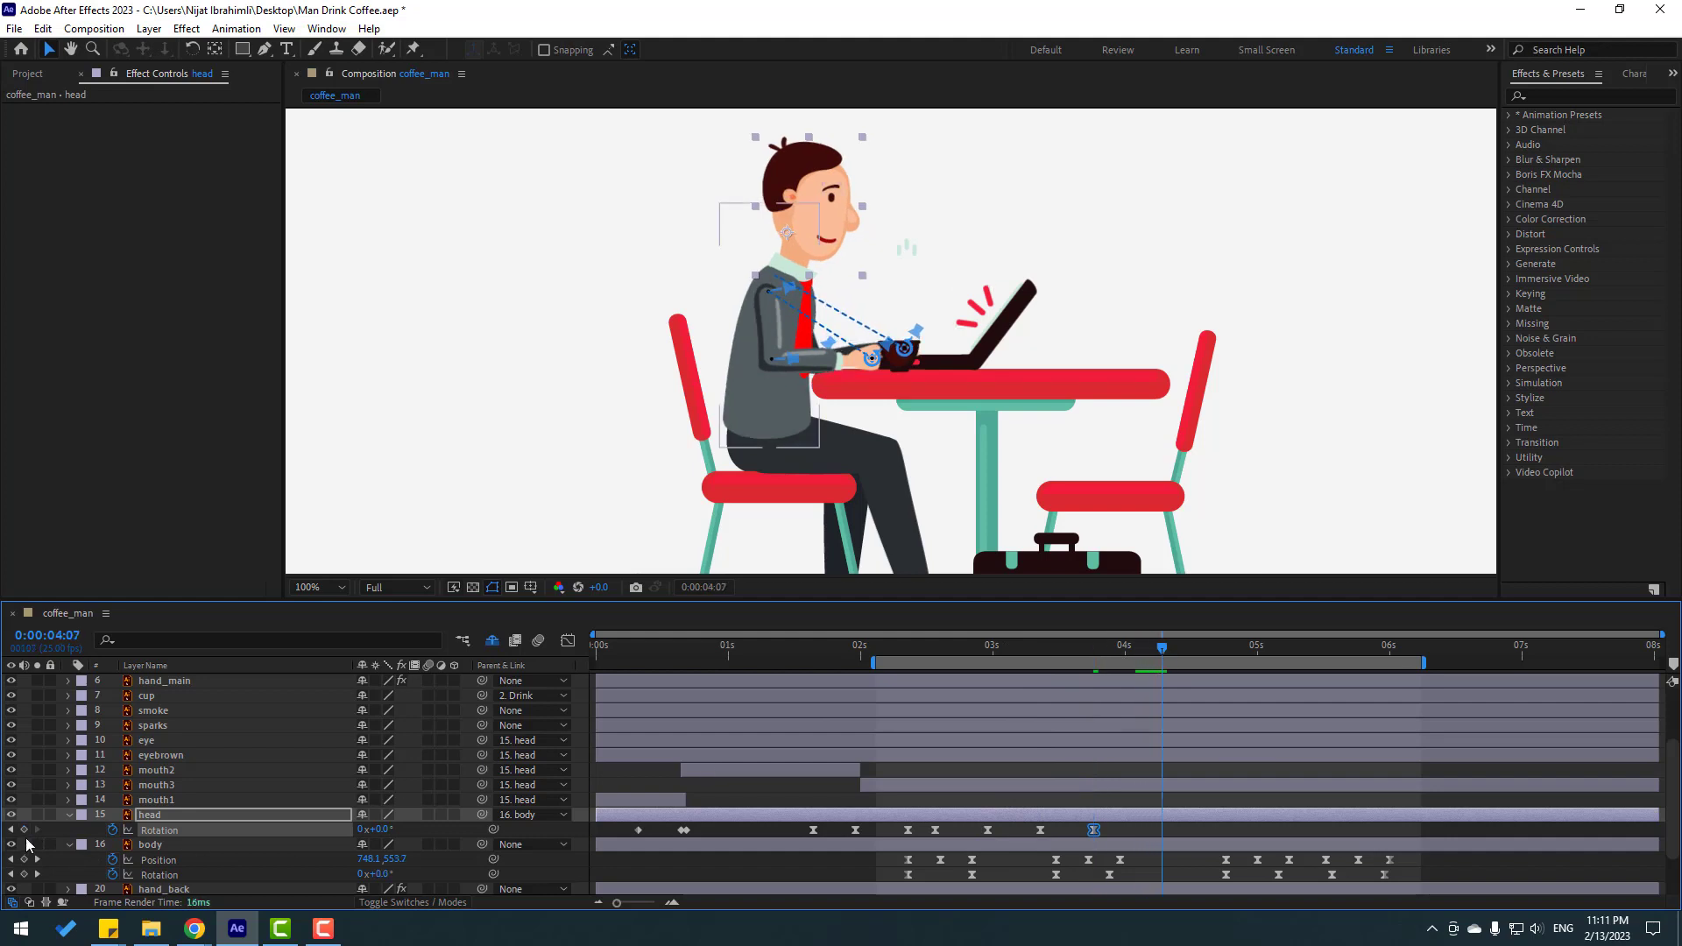
left_click(24, 828)
key("shift+Page_Down")
left_click_drag(377, 830, 771, 839)
Hold the head's Rotation at 16° with a keyframe at 0:00:05:07, set it to 8° at 0:00:05:17, and preview
left_click_drag(1269, 649, 1294, 649)
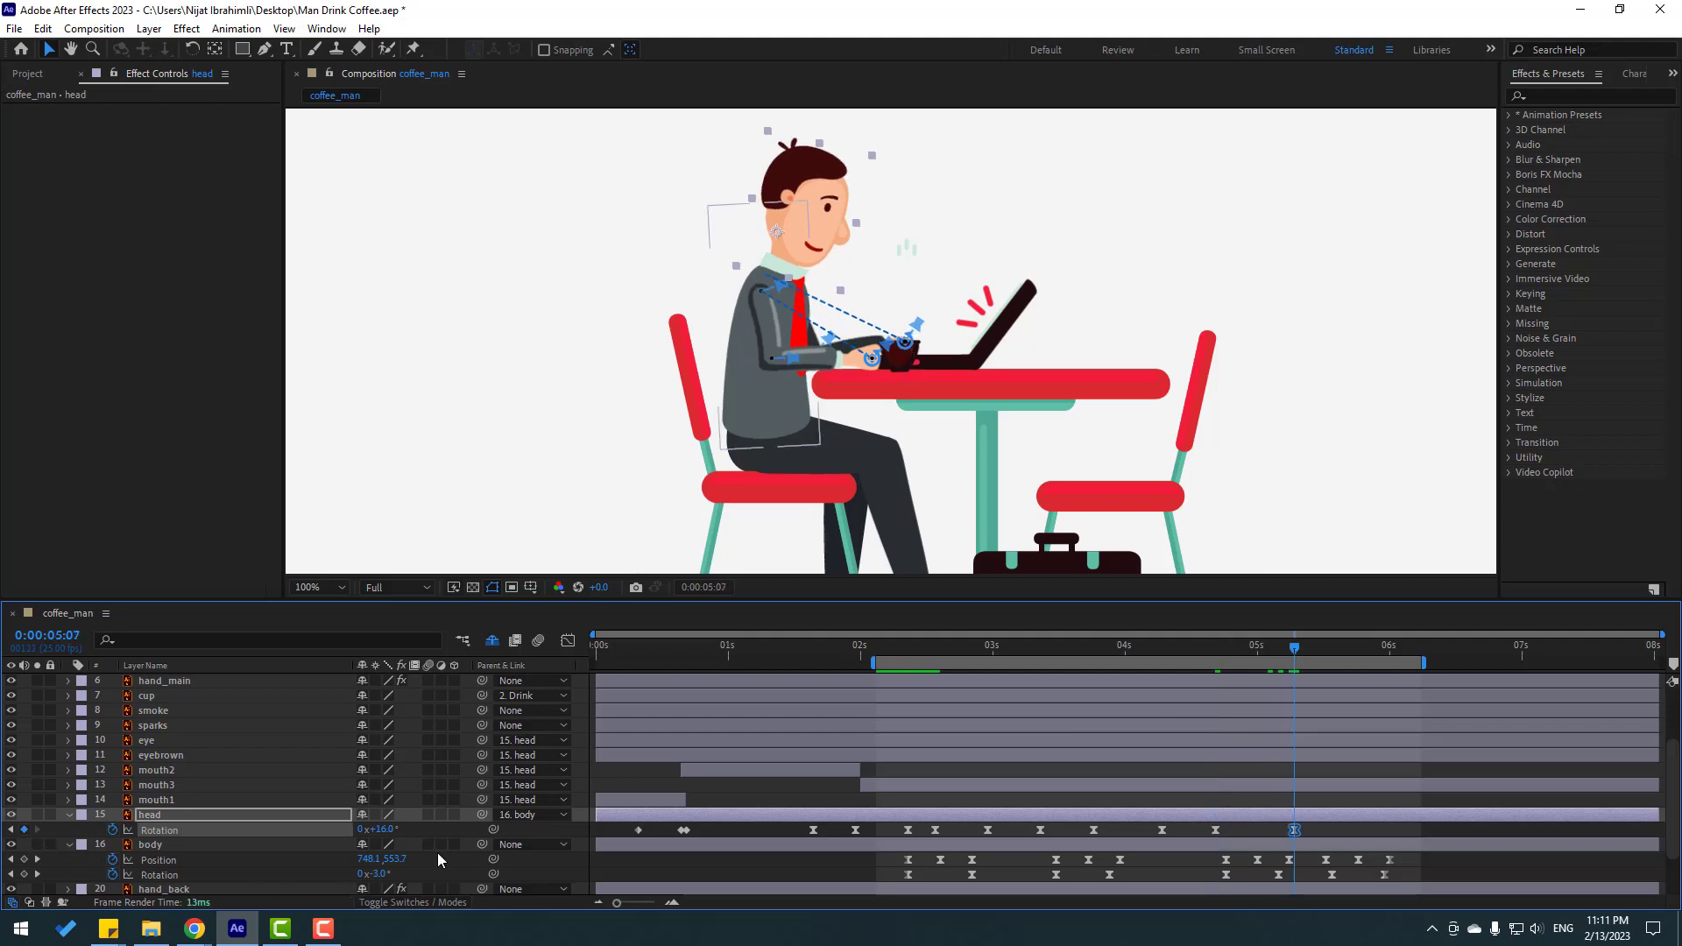
key("shift+Page_Down")
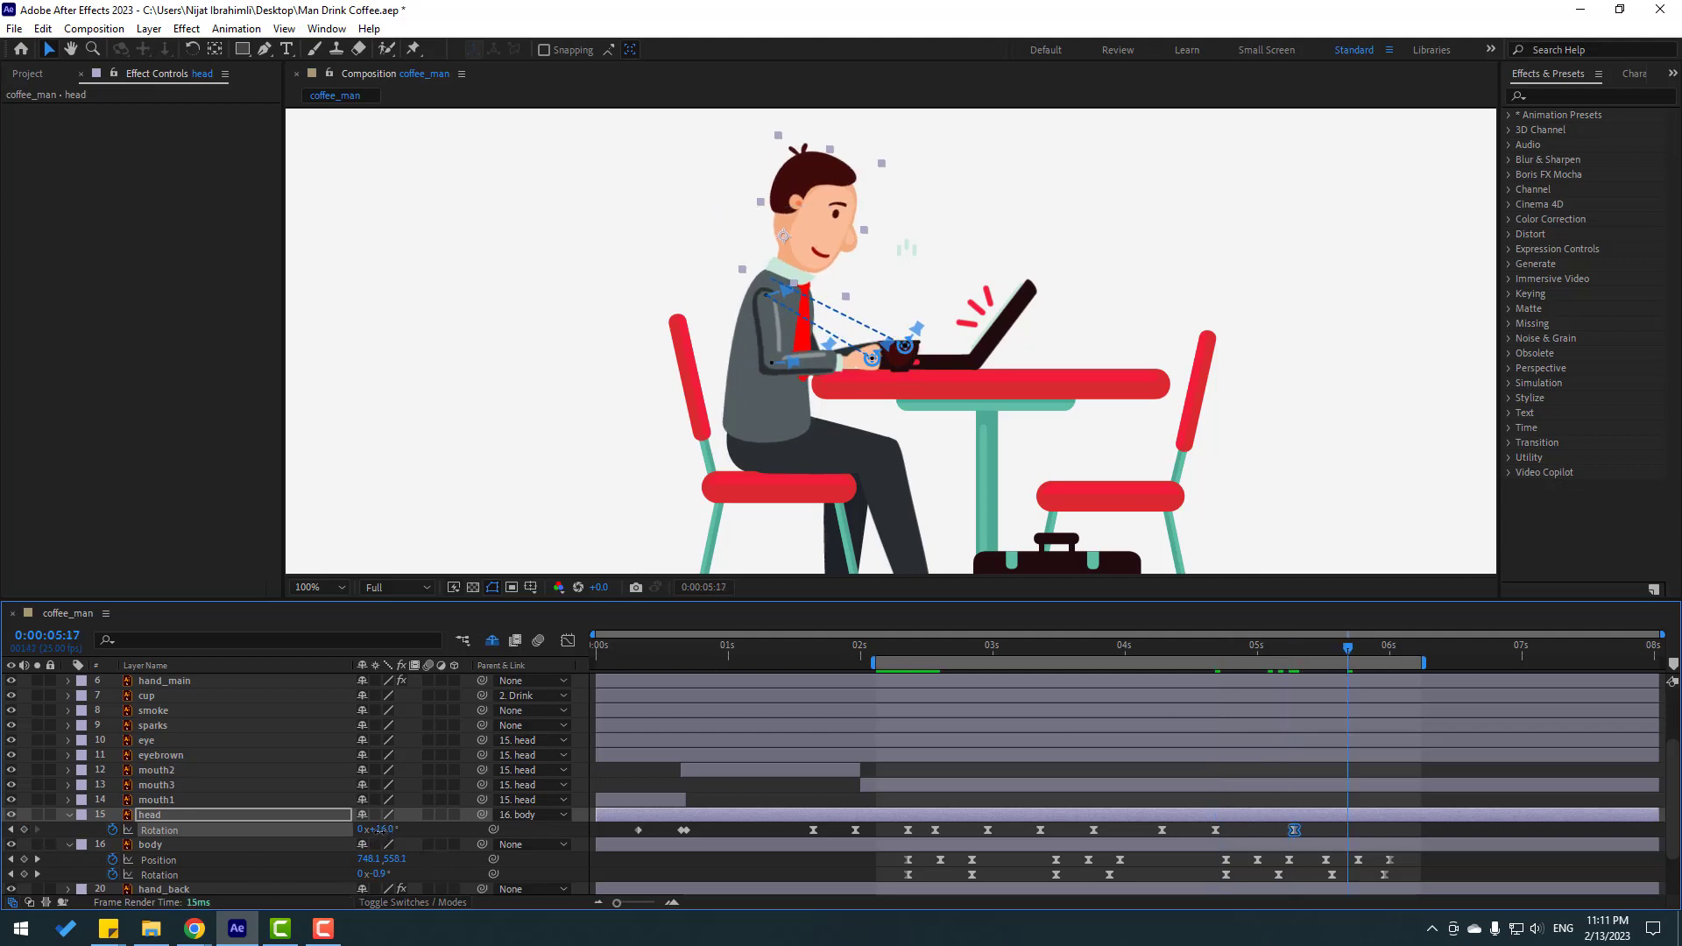
left_click_drag(379, 830, 372, 830)
key("space")
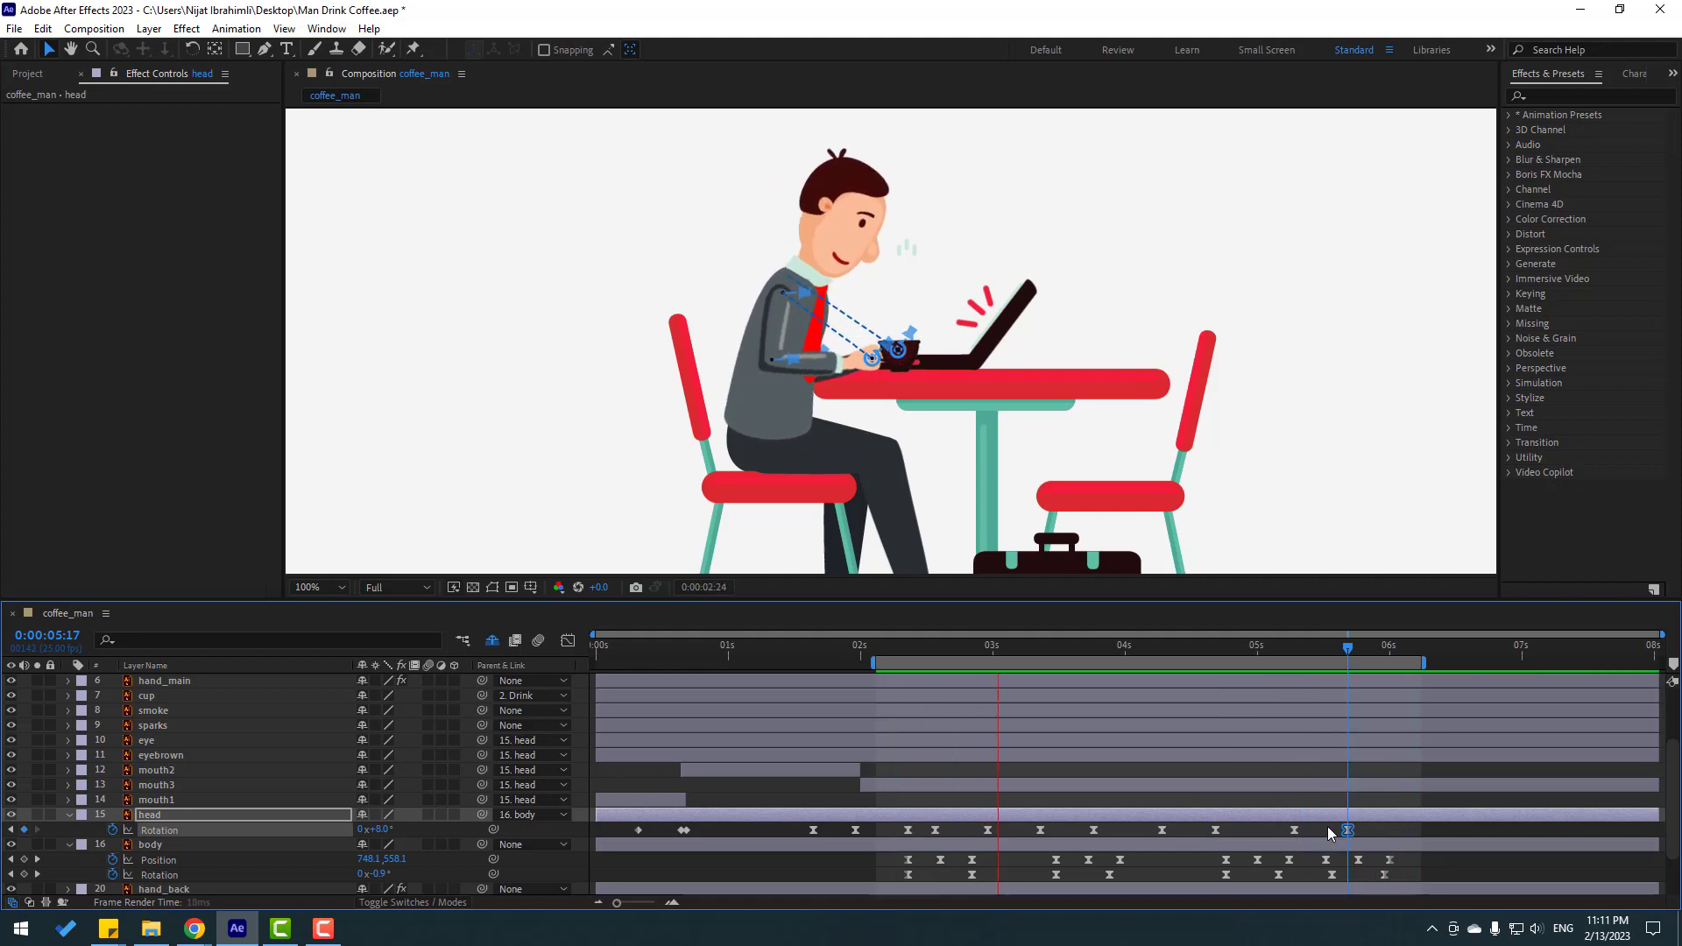
left_click(893, 652)
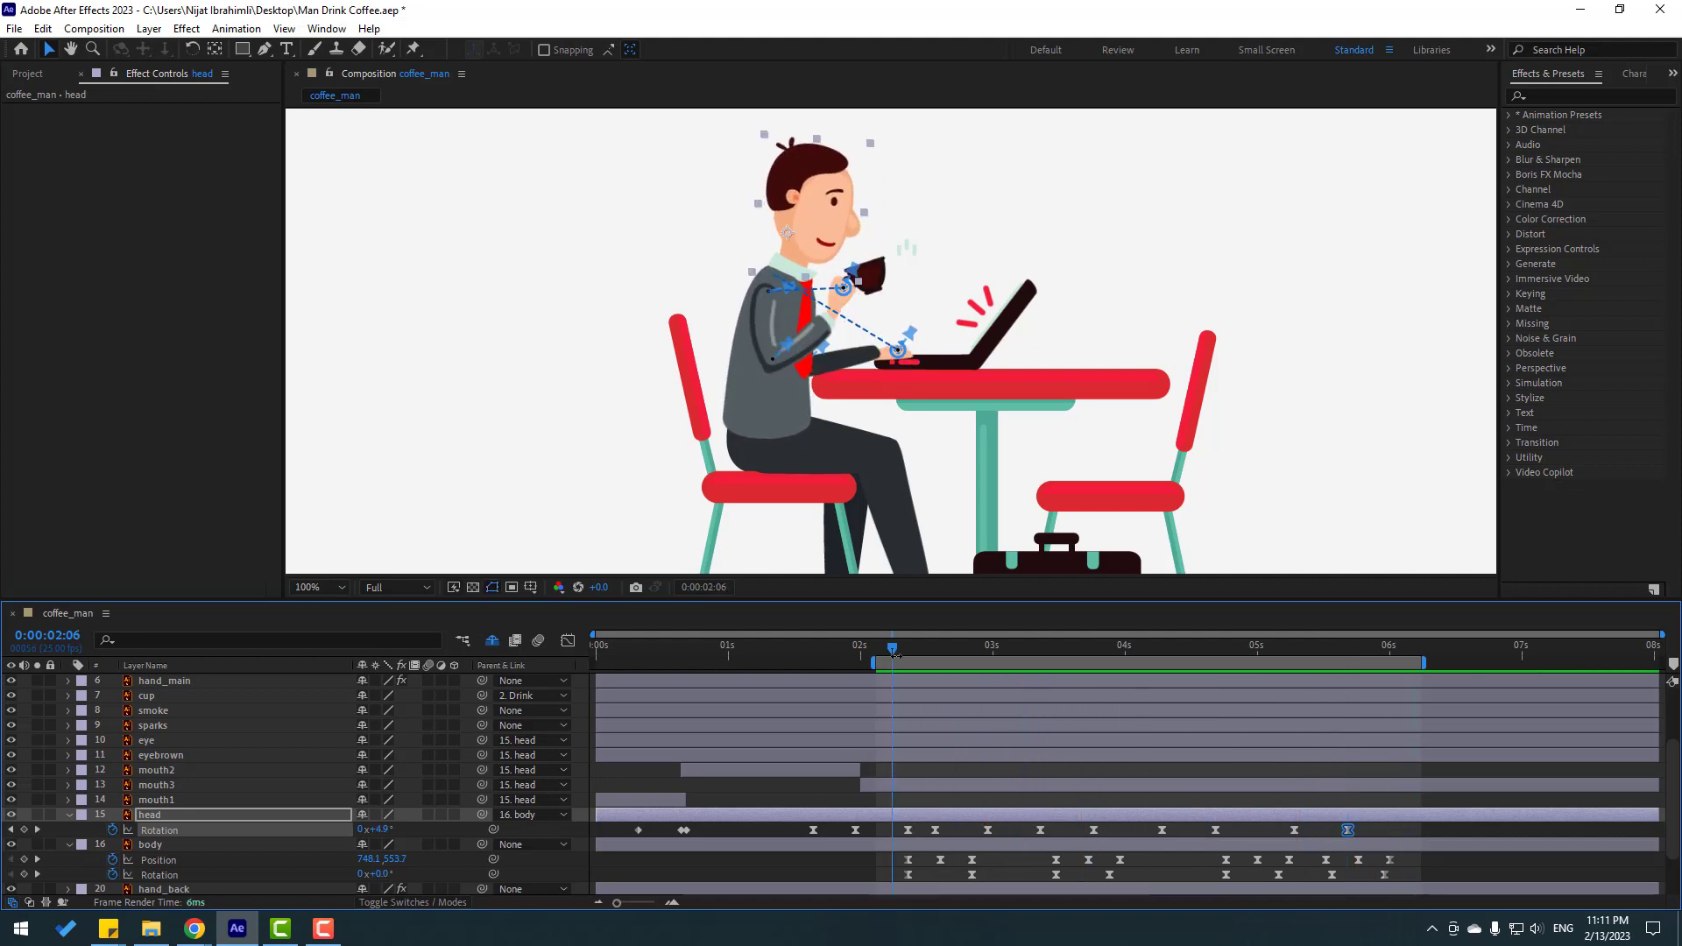
left_click(732, 824)
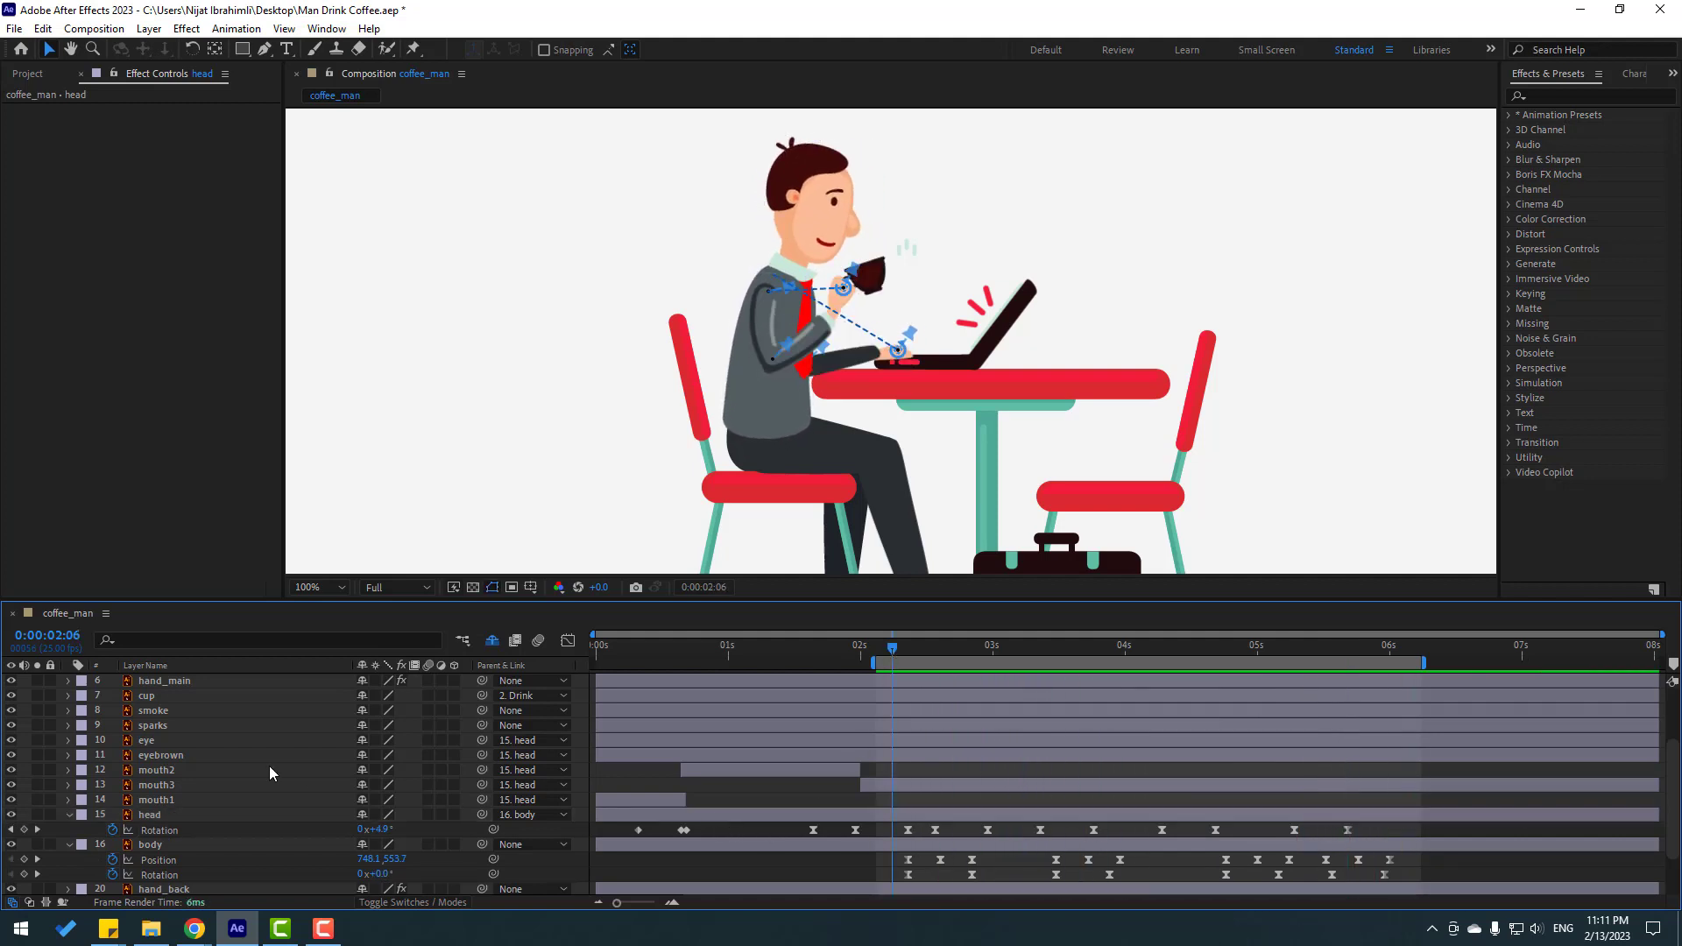
Unlink the width and height of the eye layer's Scale and shift the work area to the start of the timeline
left_click(147, 743)
key("s")
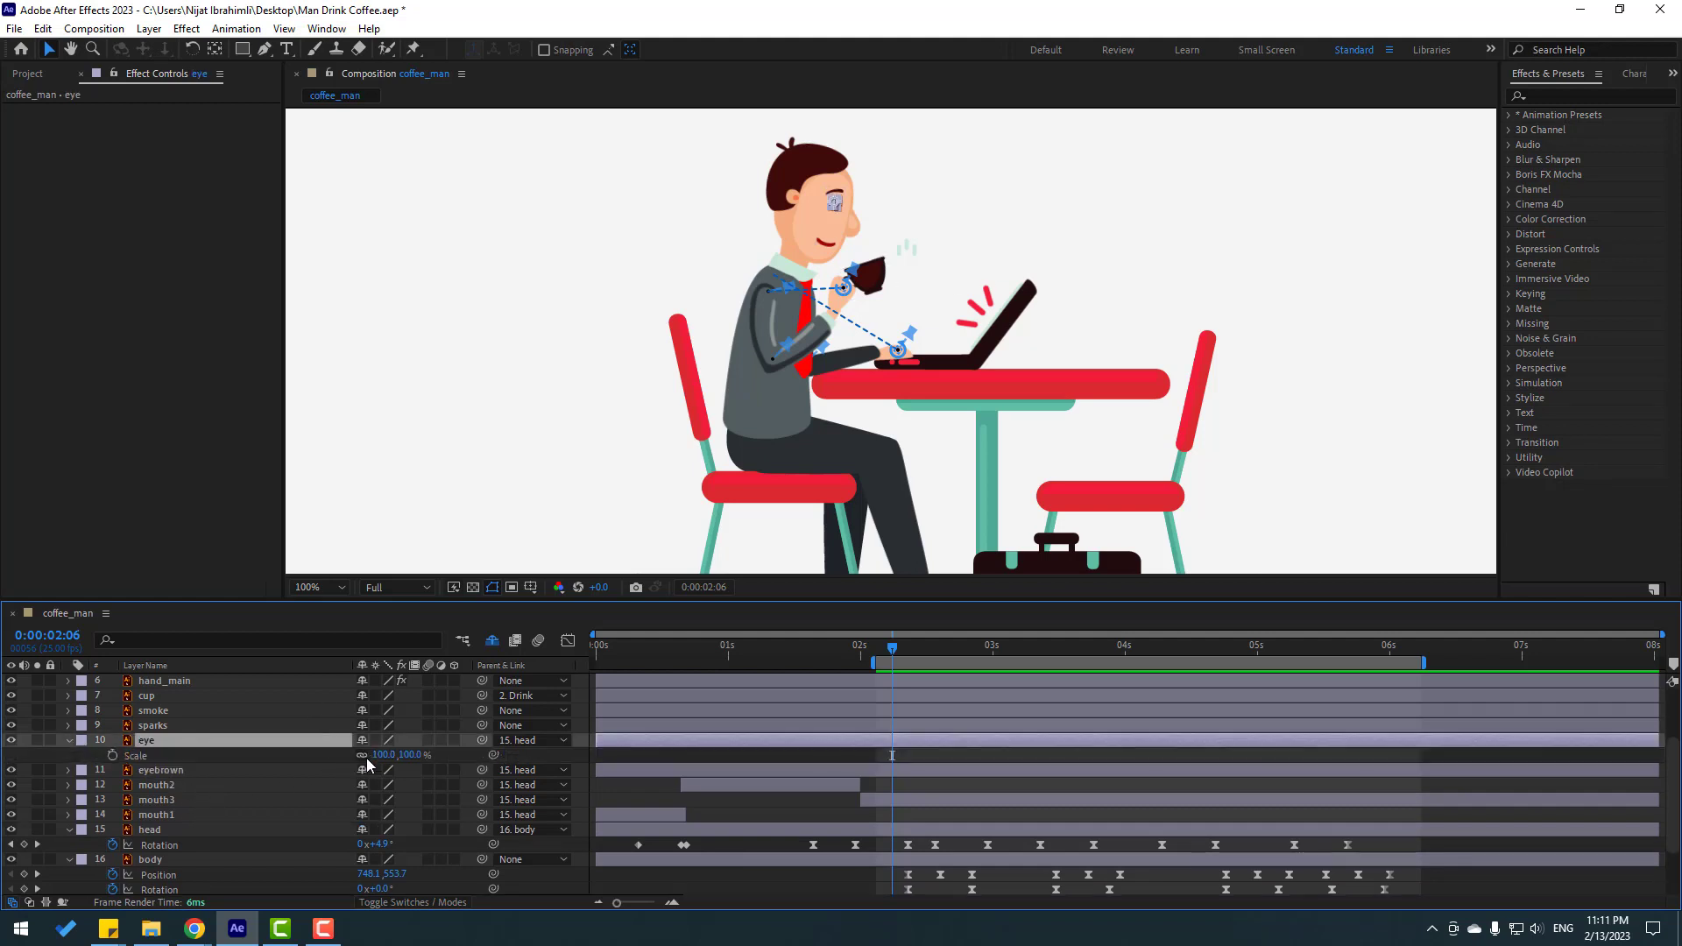
left_click(362, 756)
left_click_drag(645, 651, 611, 653)
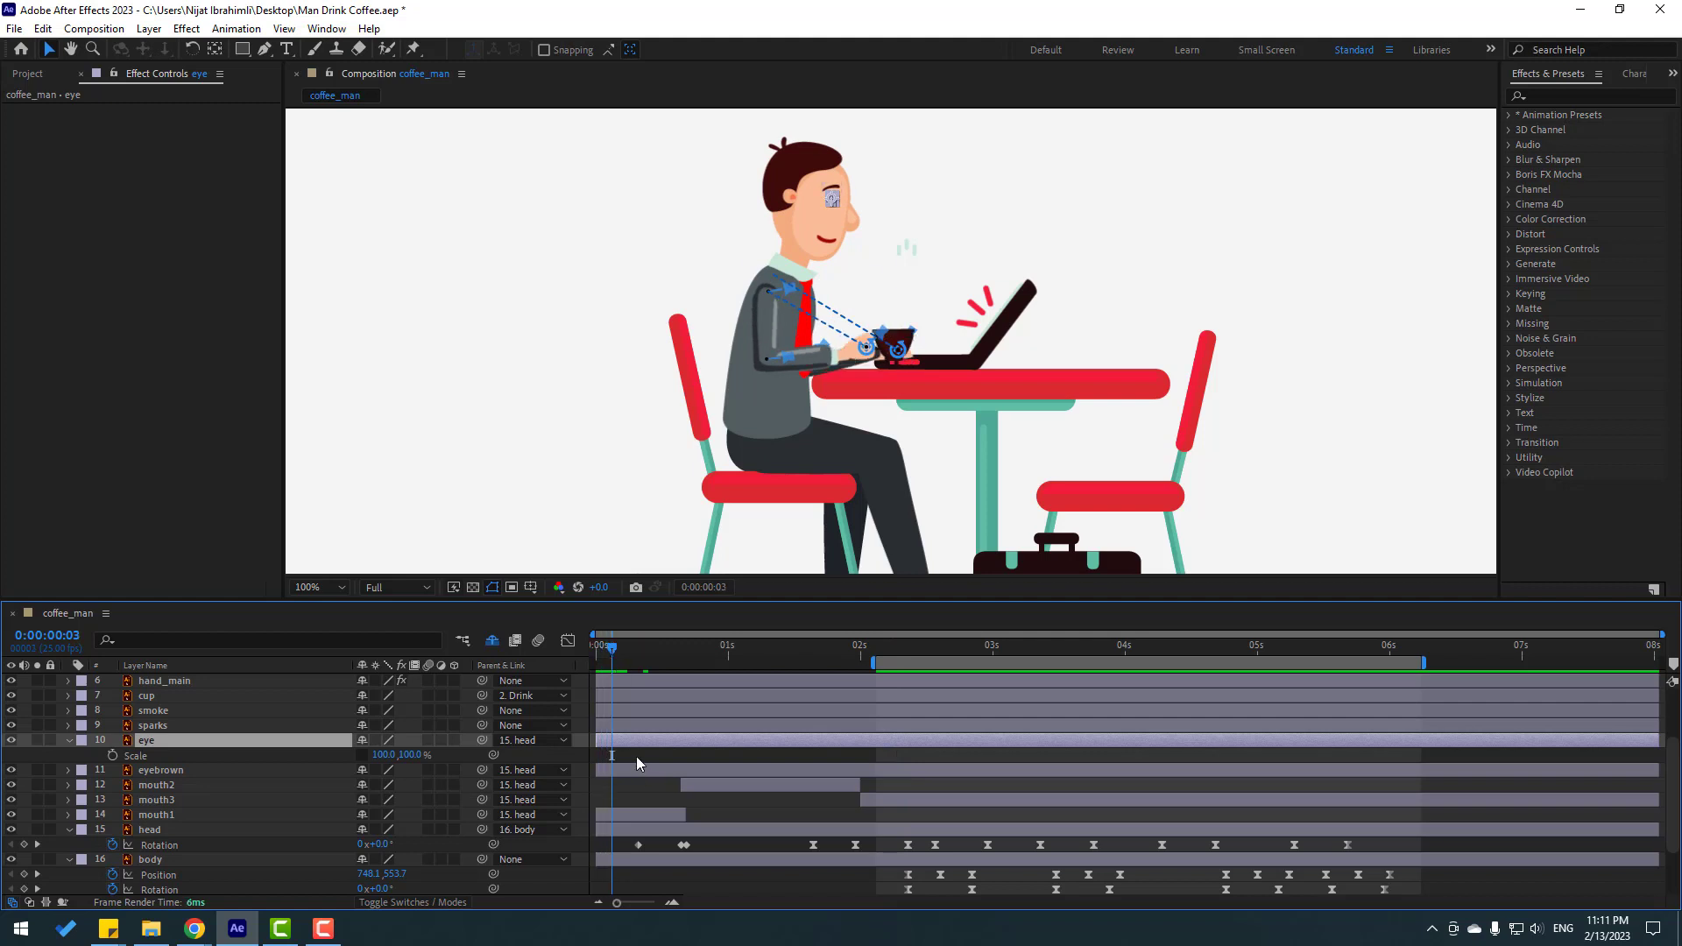
left_click(636, 756)
left_click_drag(911, 664, 613, 663)
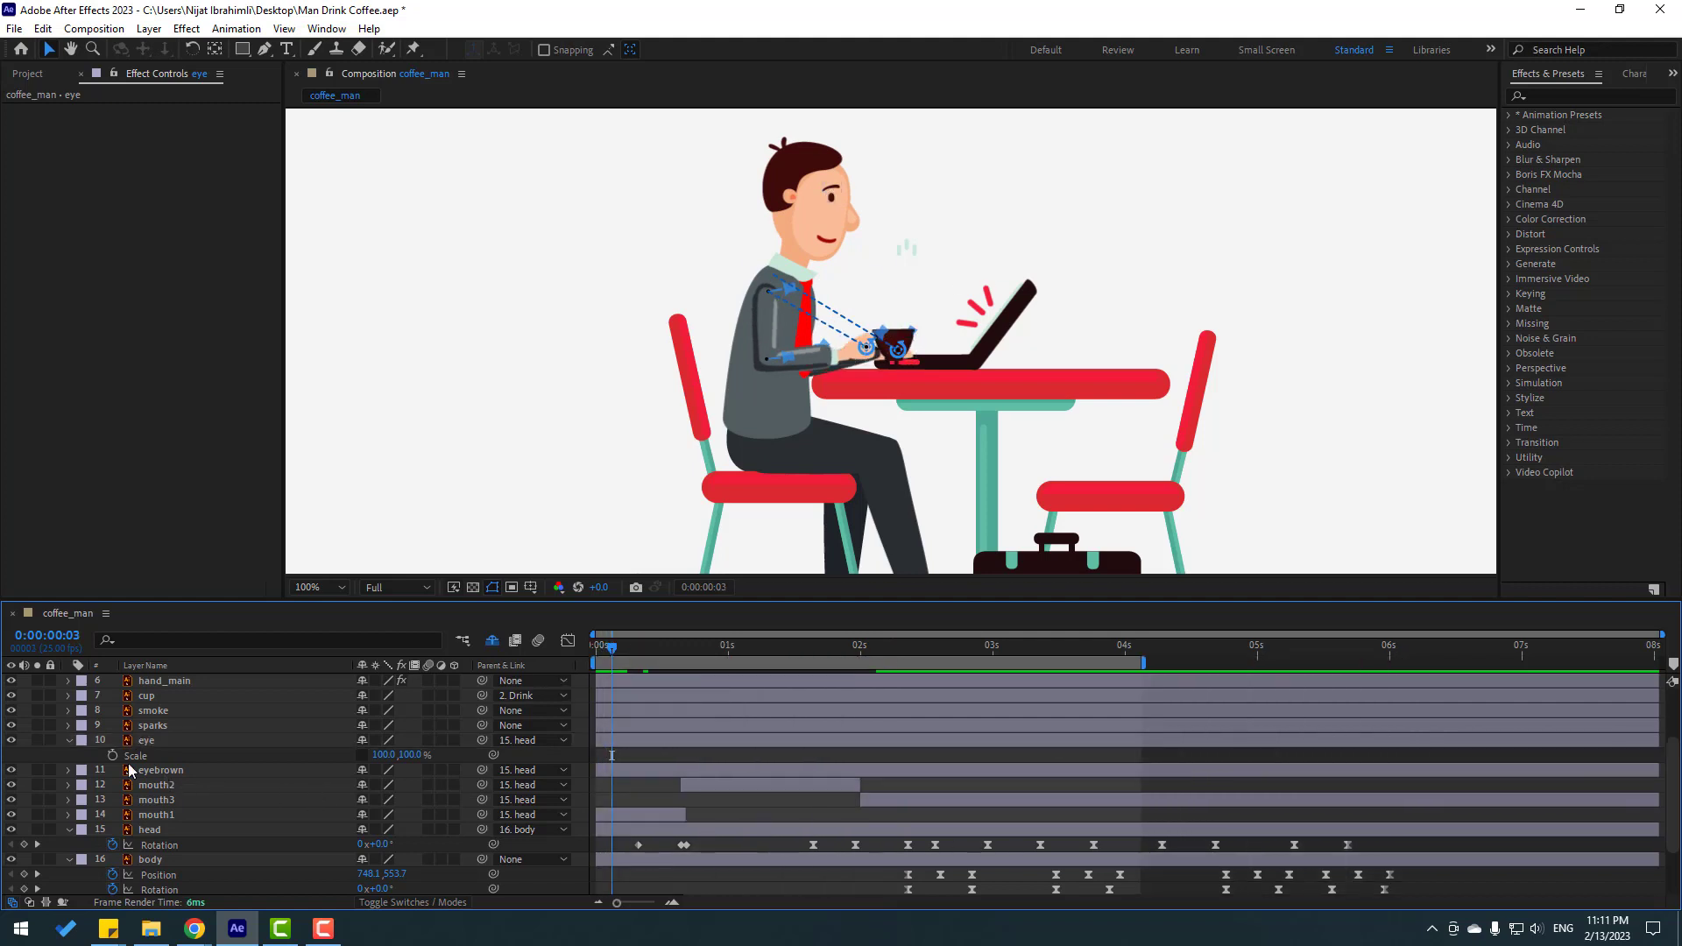
Keyframe the eye's Scale at 100% at 0:00:00:03 and set its vertical Scale to 5% at 0:00:00:06
left_click(112, 756)
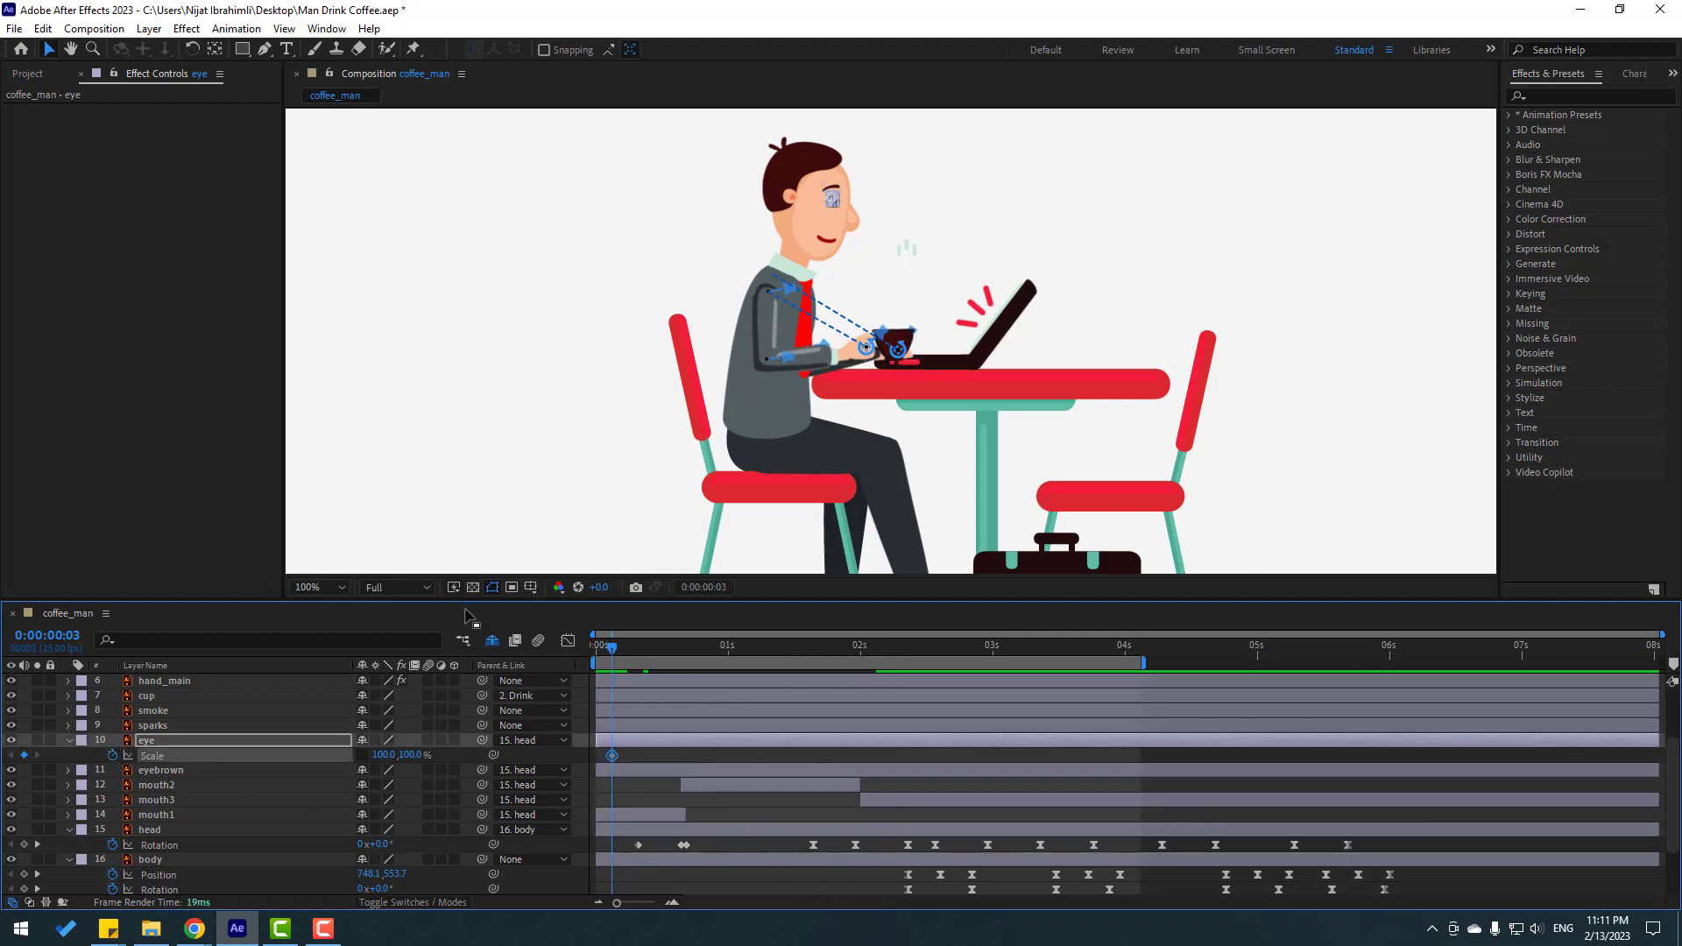
key("Page_Down")
key("Page_Down")
key("Page_Down")
left_click(409, 755)
type("5")
key("Return")
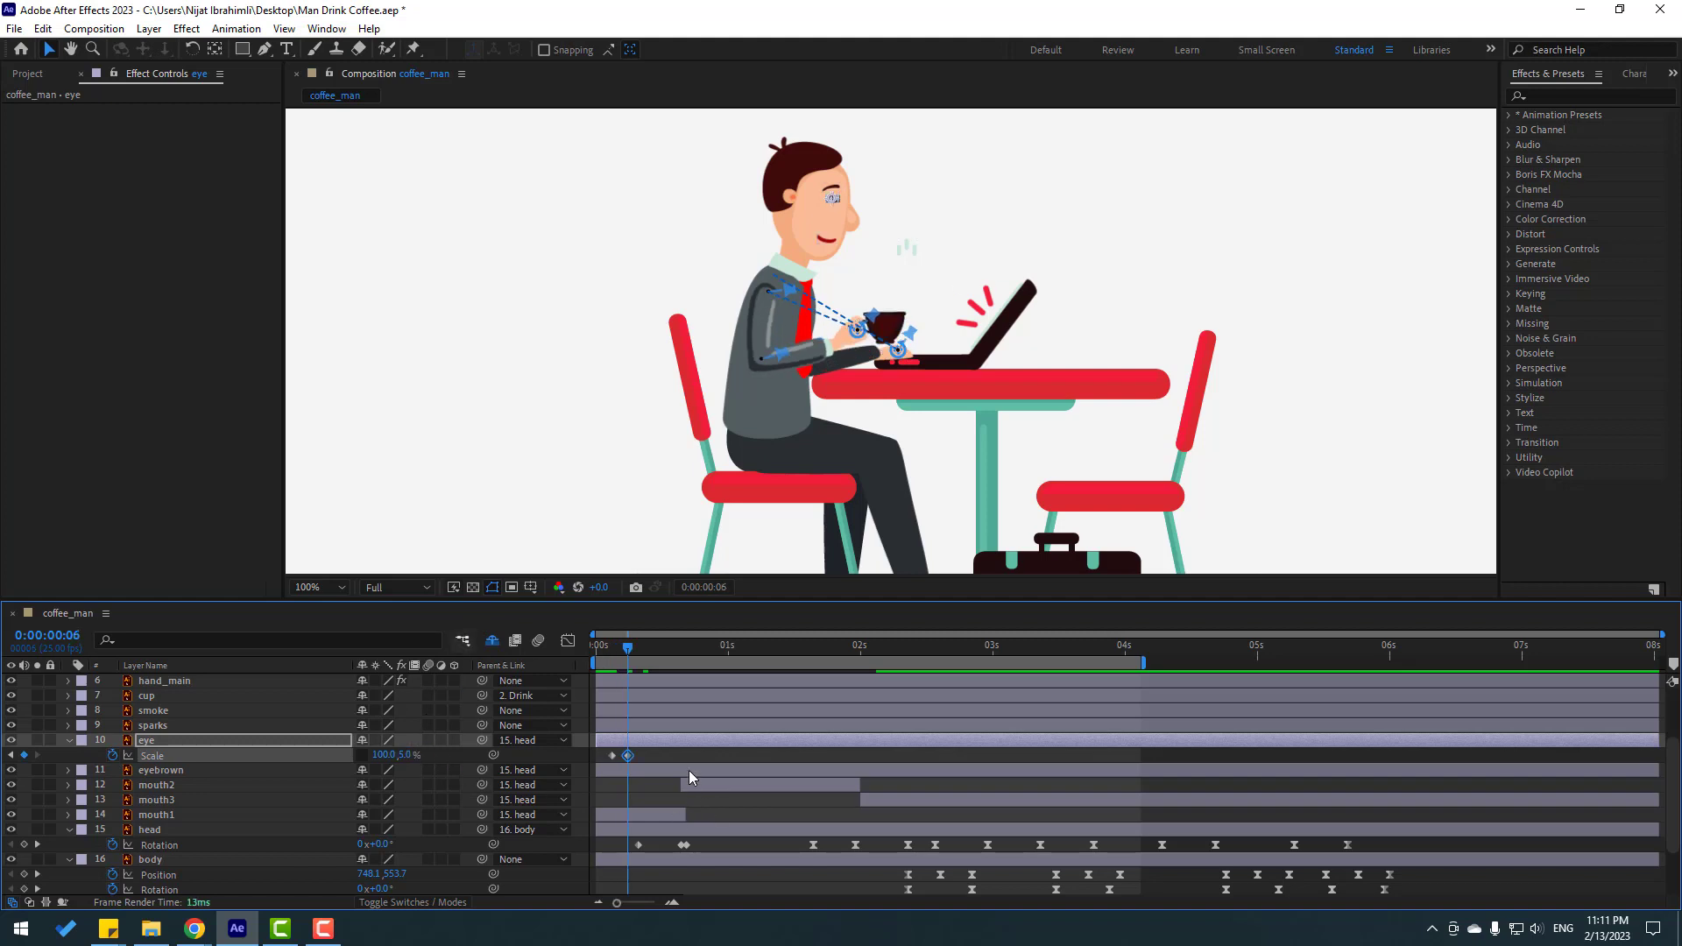
Set the eye's vertical Scale back to 100% at 0:00:00:09 to complete the blink
left_click(687, 759)
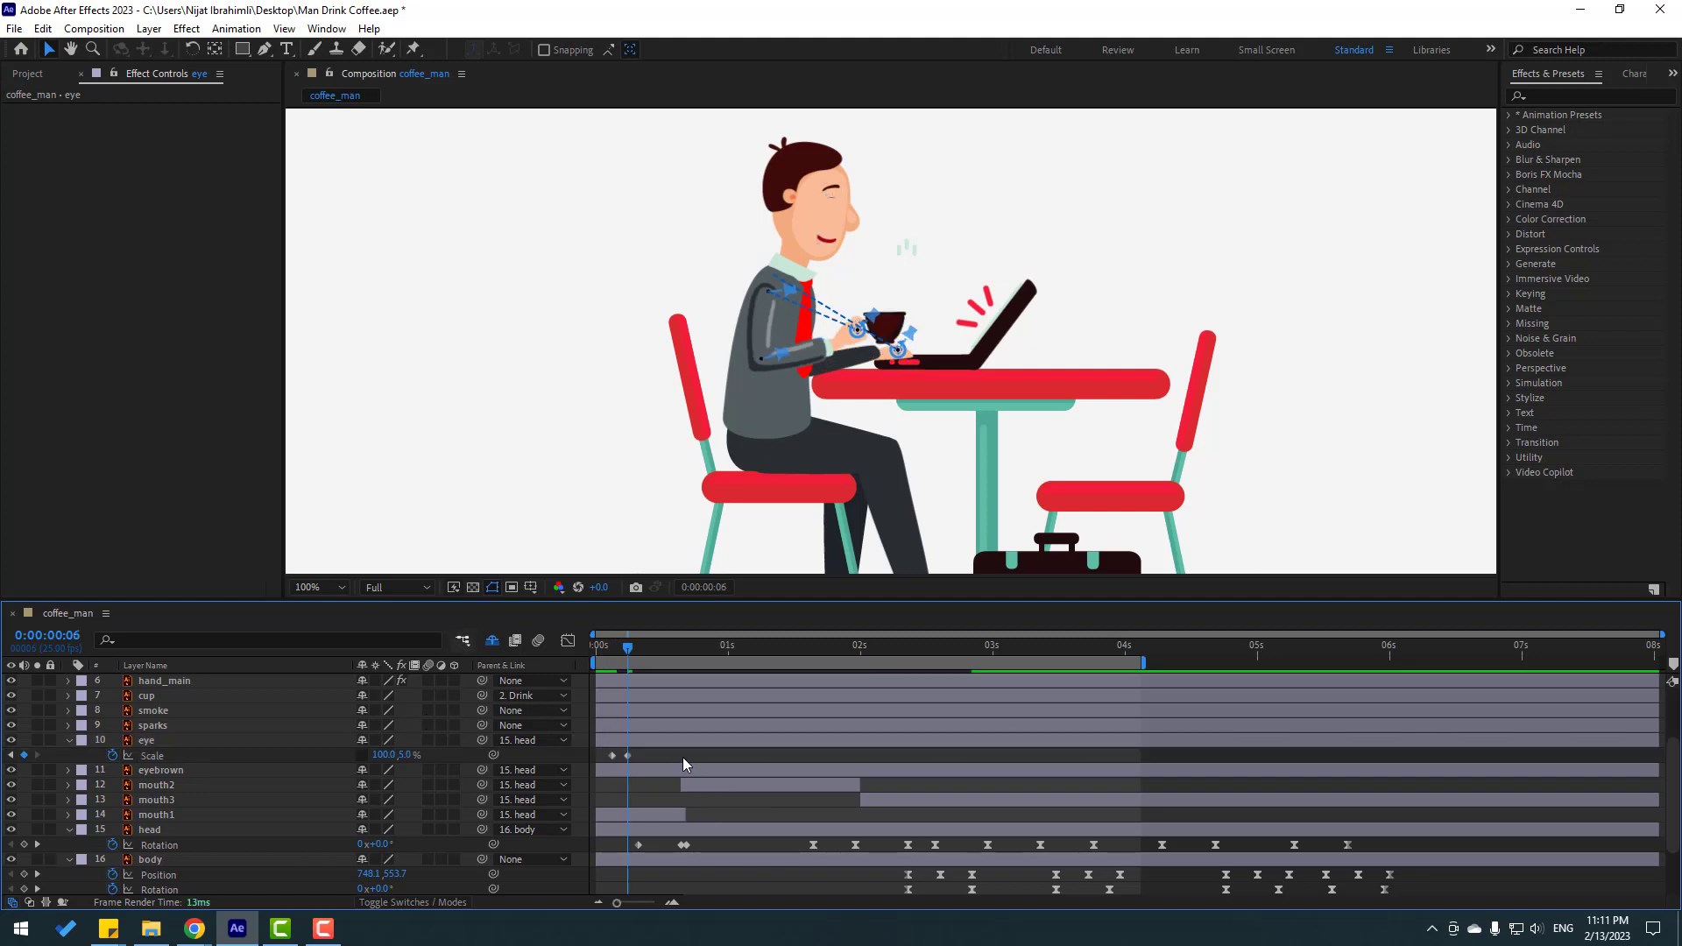
key("Page_Down")
key("Page_Down")
key("Page_Down")
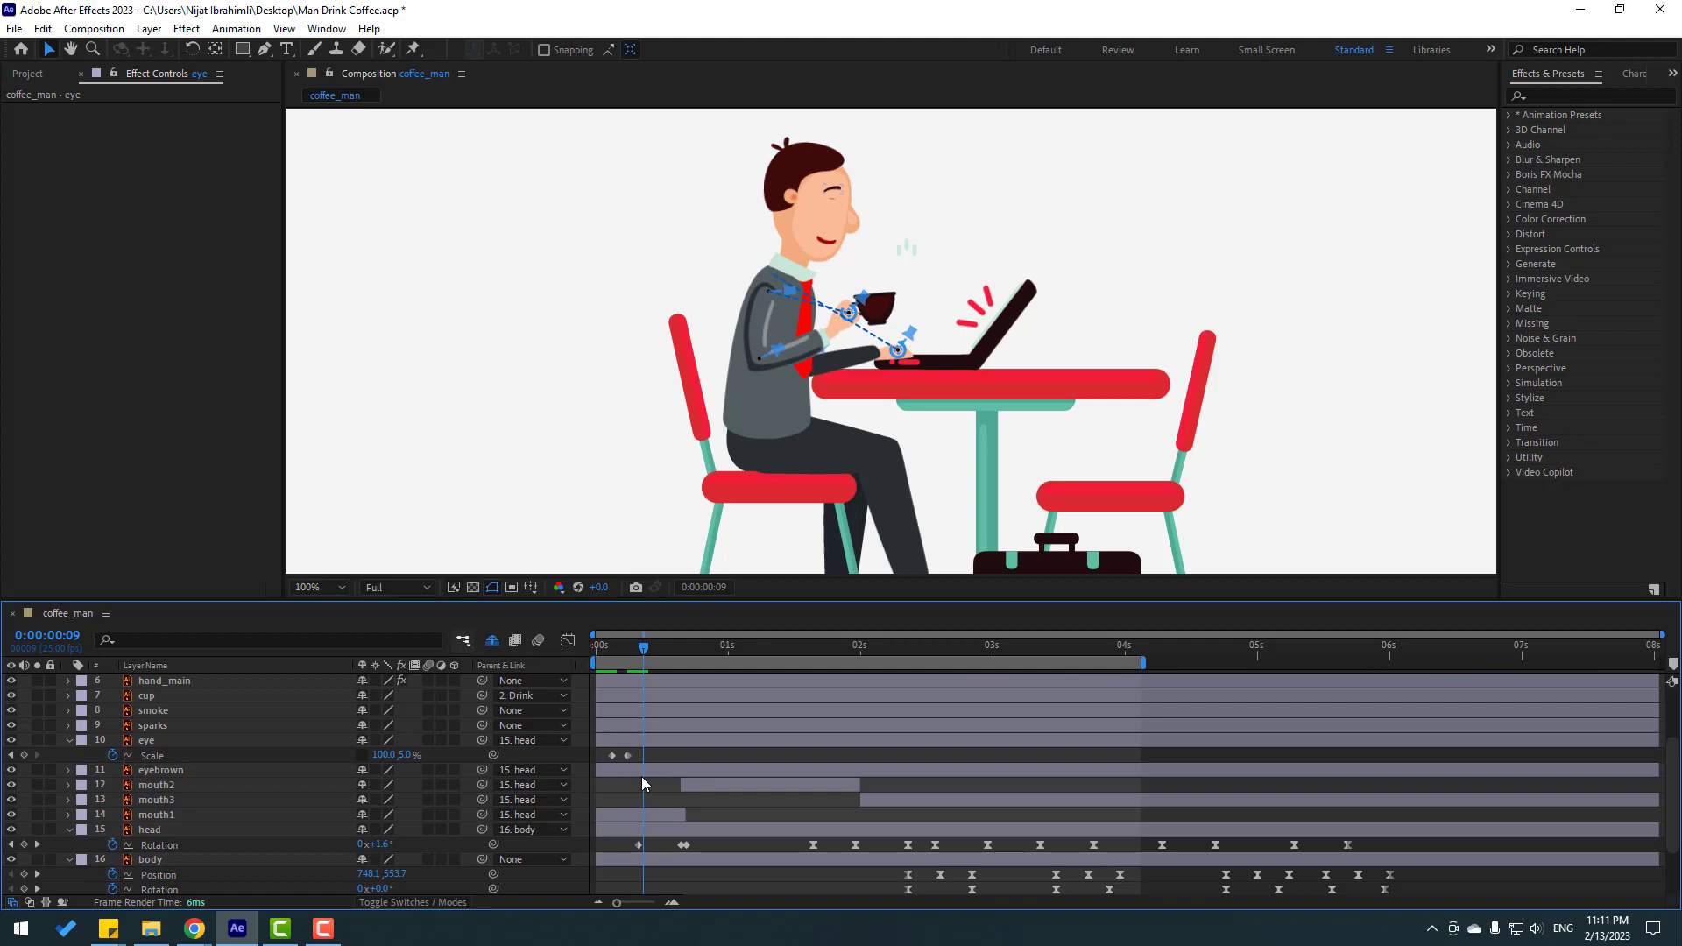
type("100")
key("Return")
Apply Easy Ease to the eye's three Scale keyframes and preview the blink
left_click_drag(675, 755, 603, 759)
right_click(610, 755)
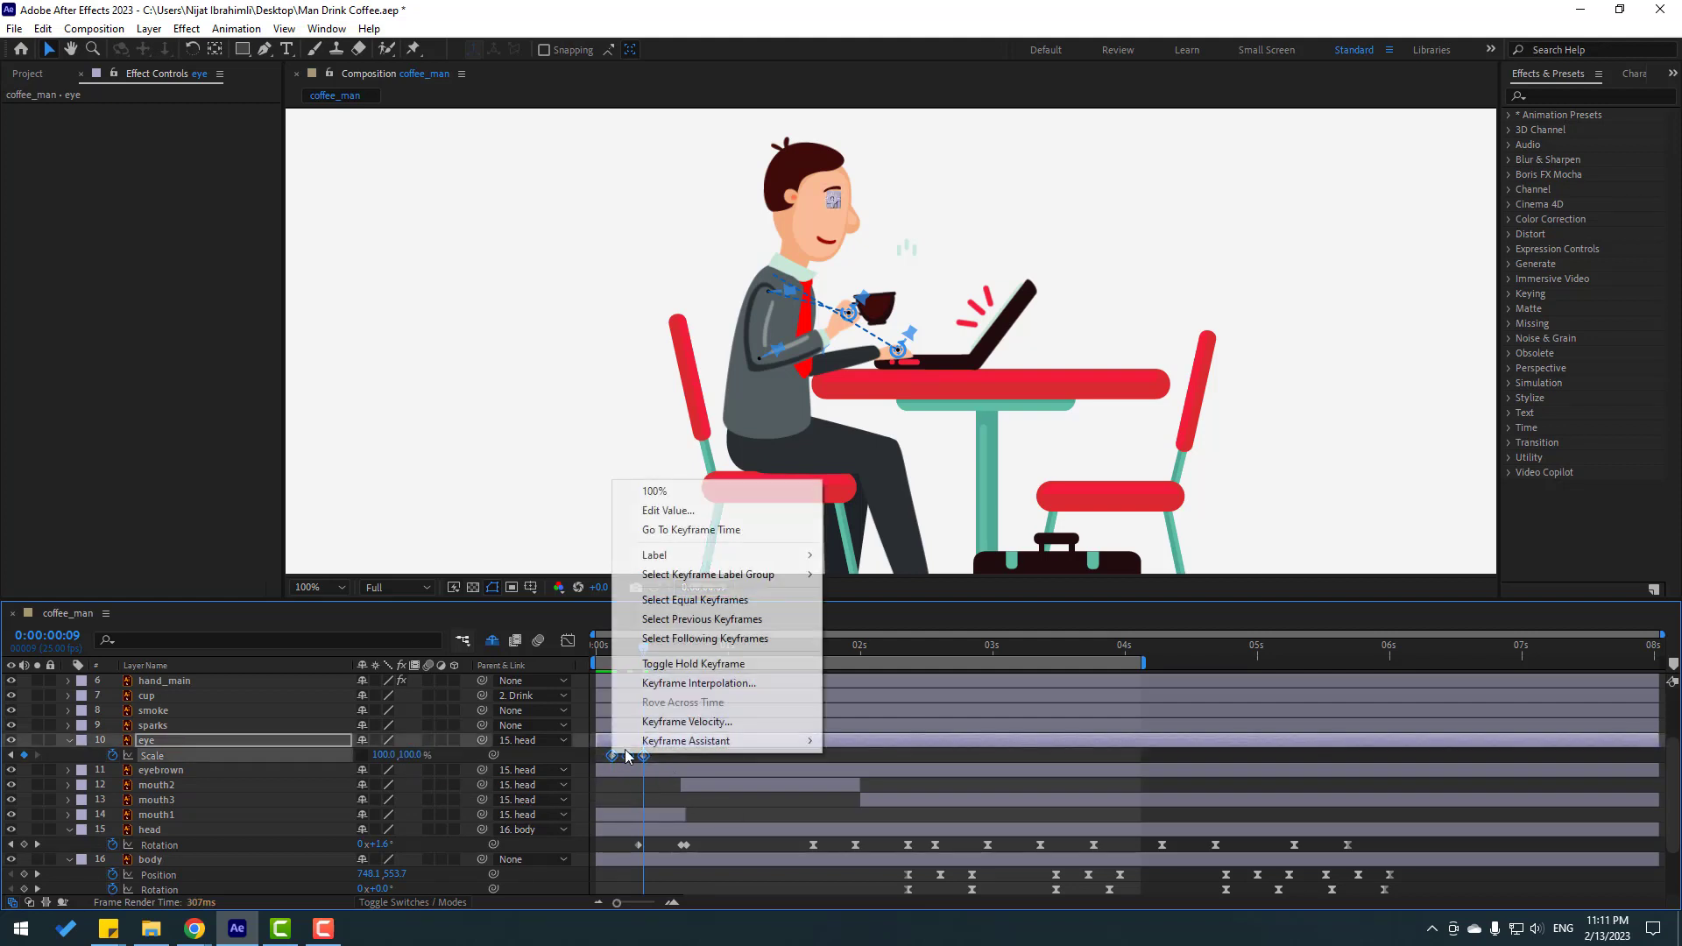
mouse_move(692, 635)
left_click(841, 777)
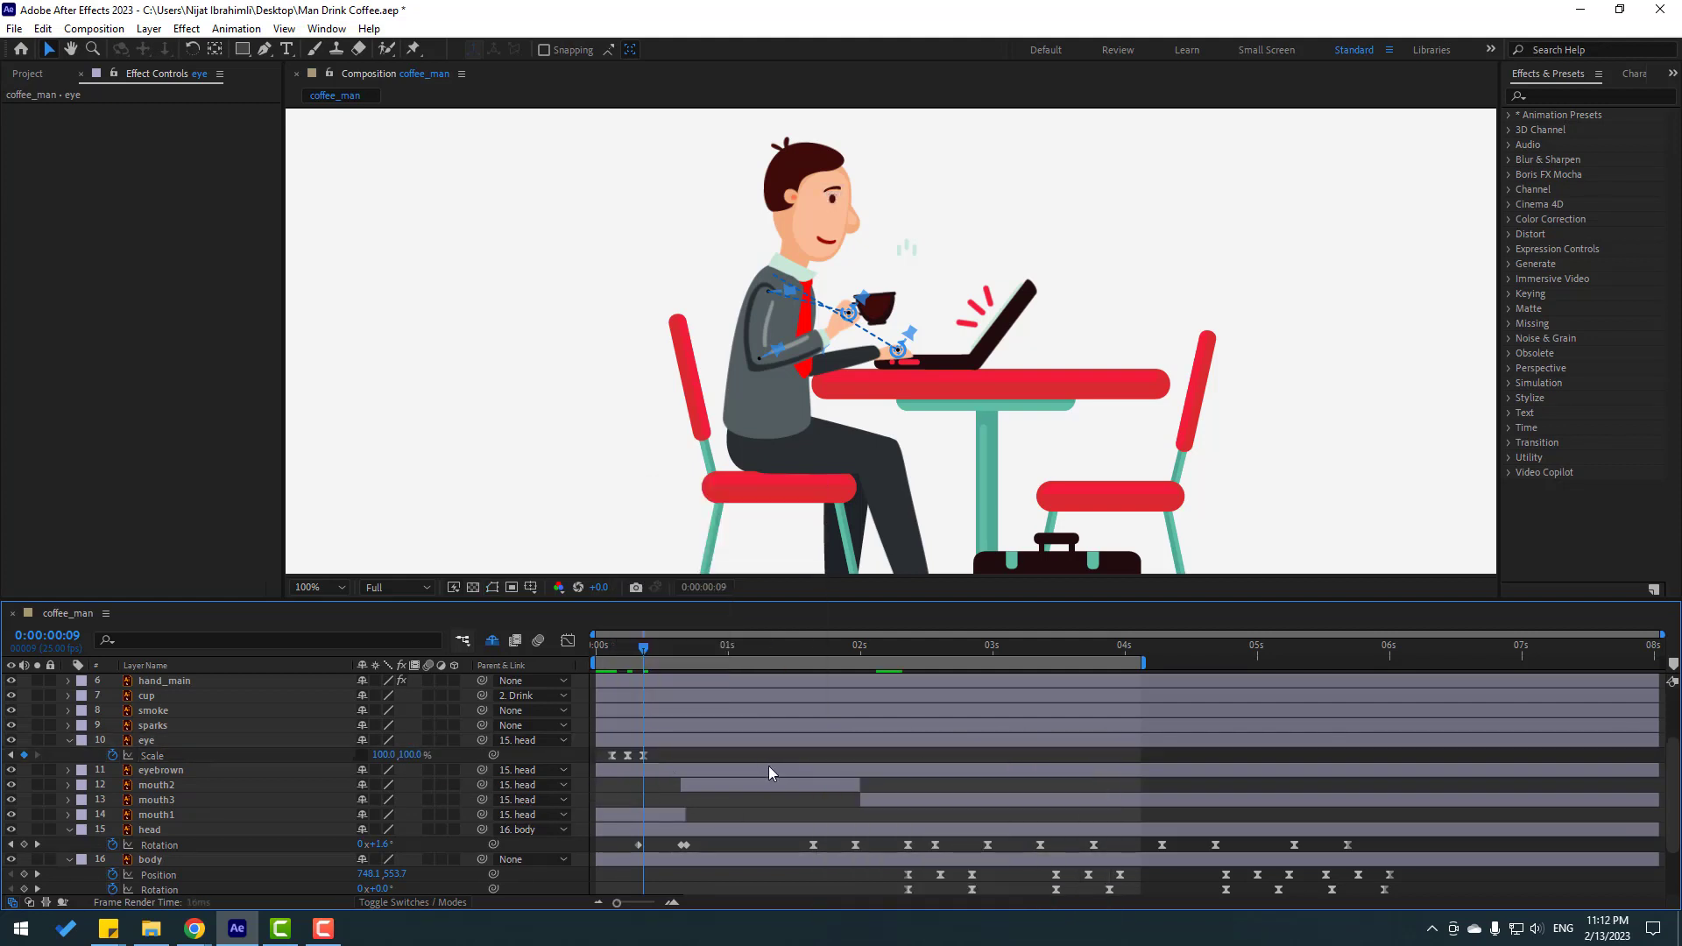
key("space")
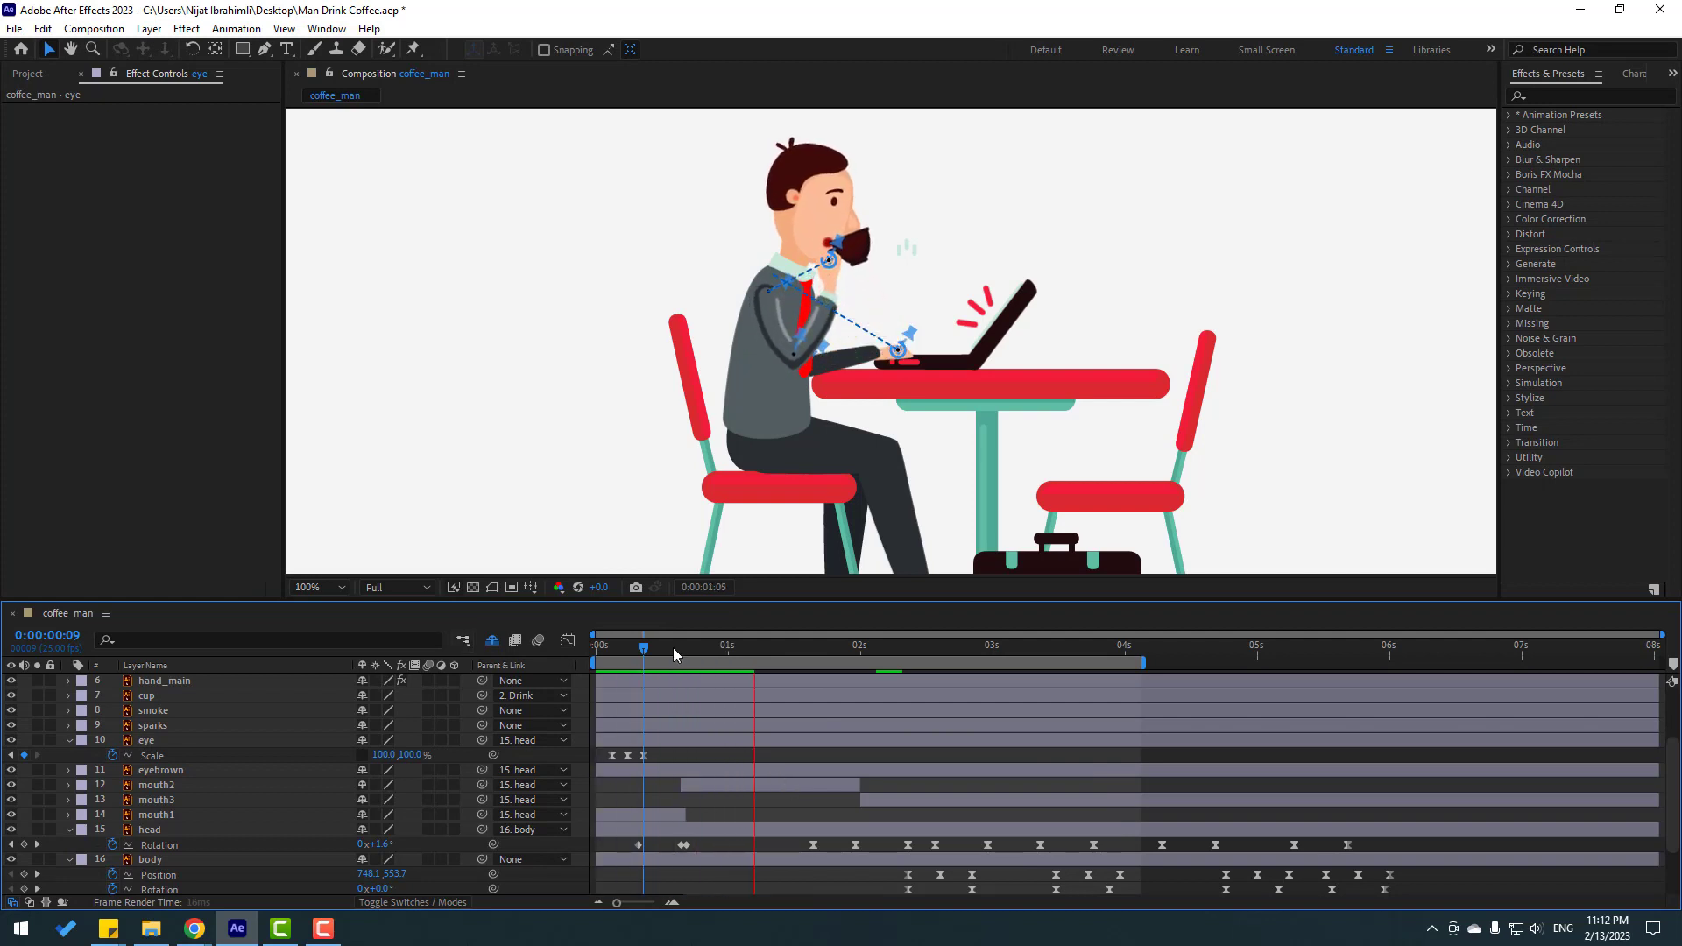
Copy the eye's three Scale keyframes and paste them at about 0:00:01:01 and at 0:00:02:01
left_click(665, 649)
left_click_drag(666, 757, 603, 755)
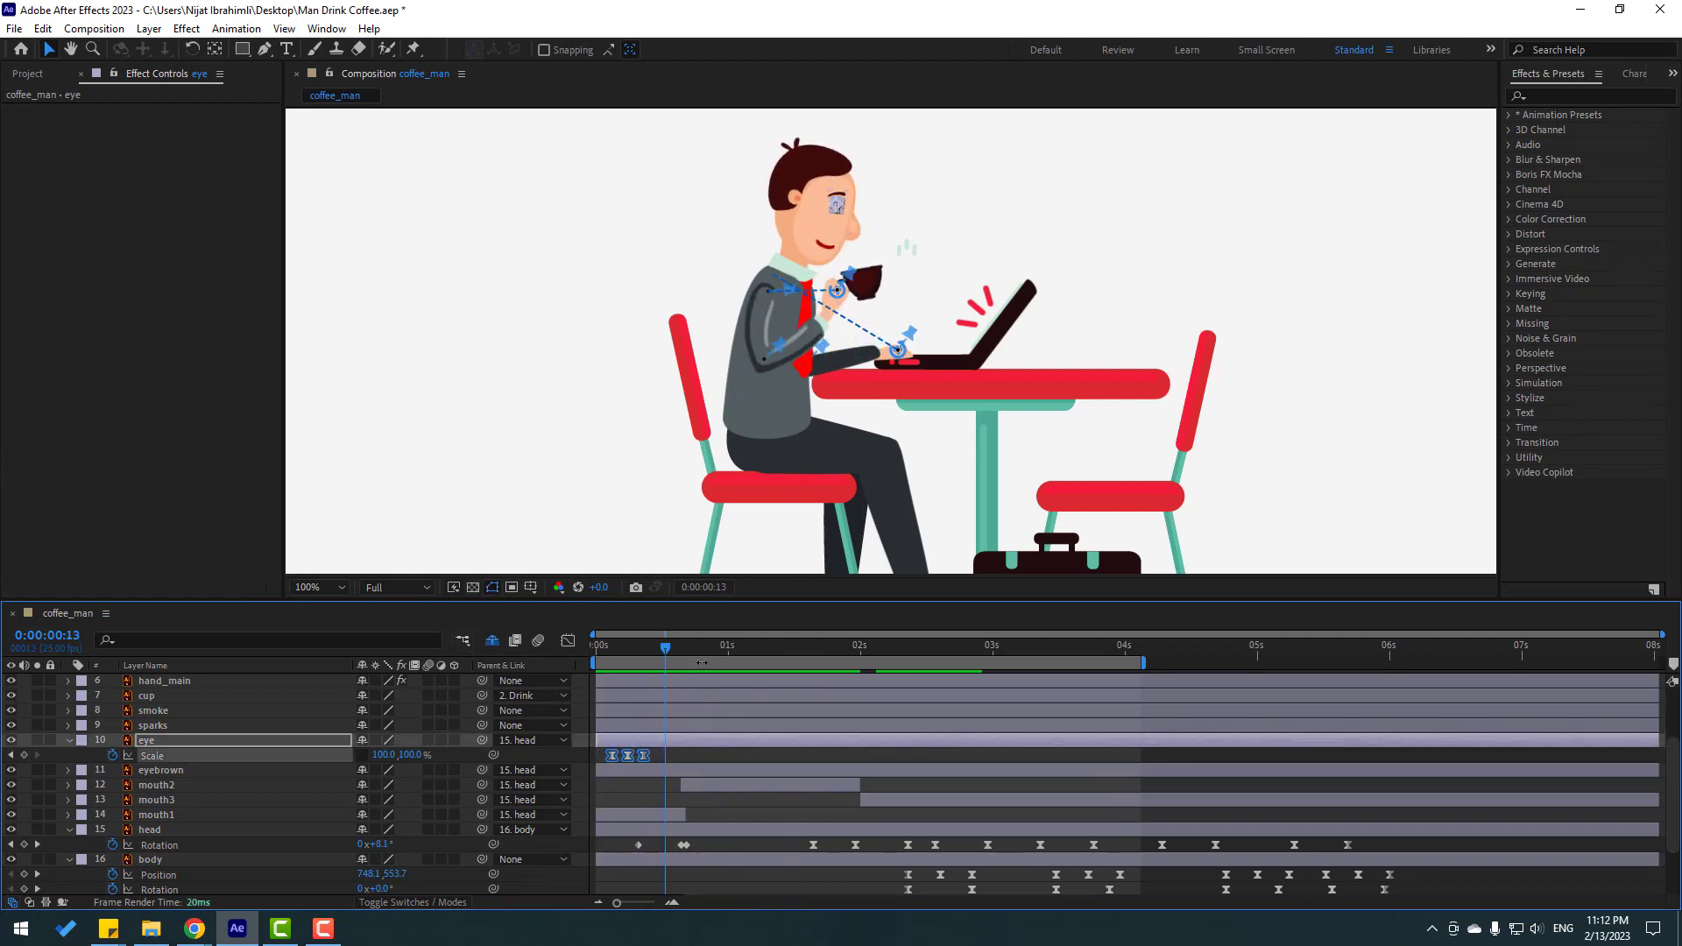
key("ctrl+c")
left_click(734, 649)
key("ctrl+v")
left_click(866, 649)
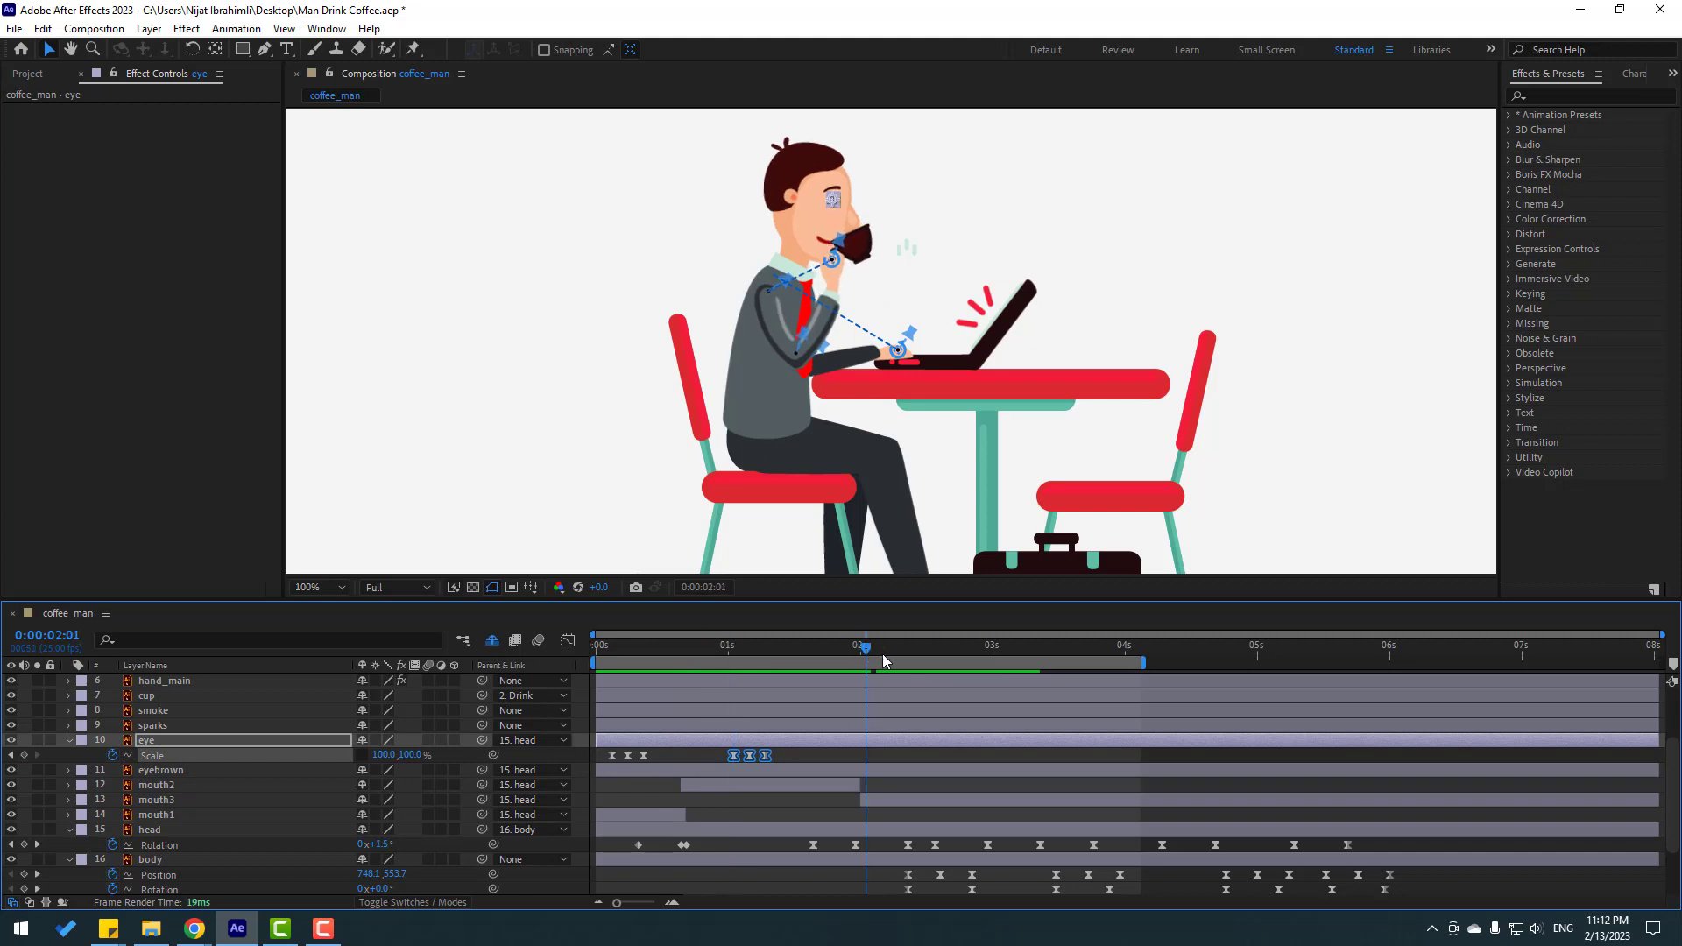
key("ctrl+v")
Paste further copies of the eye's blink keyframes at about 0:00:03:05, at 0:00:04:09 and at 0:00:05:21
left_click(1019, 648)
key("ctrl+v")
left_click(1173, 648)
key("ctrl+v")
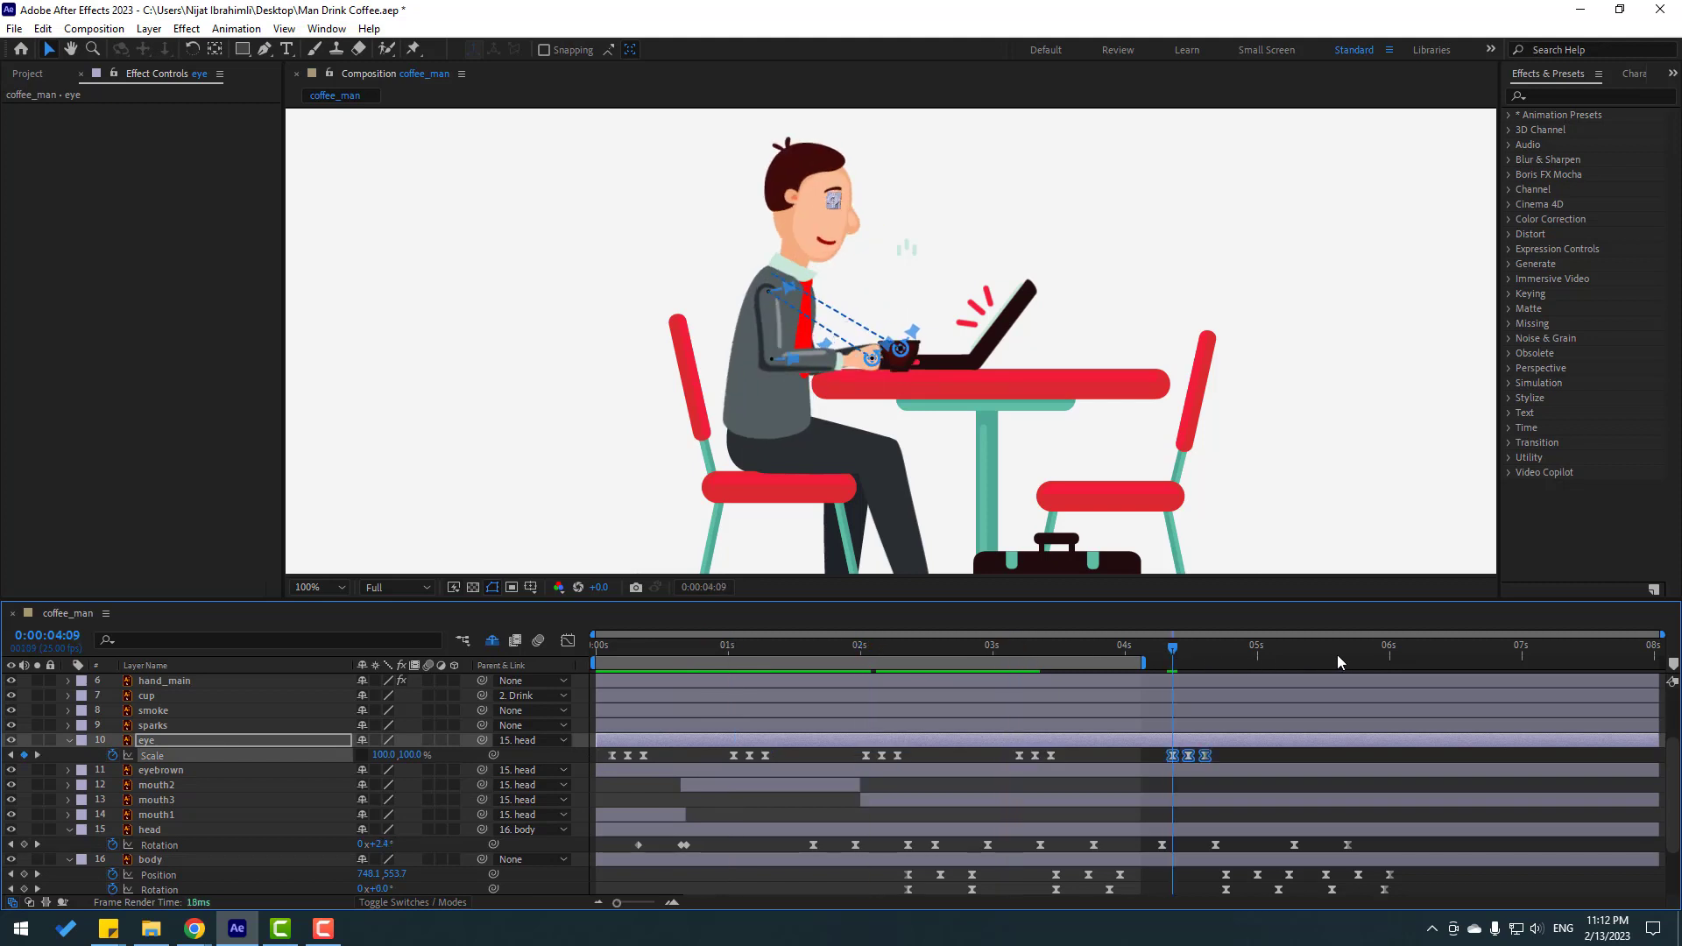
left_click(1364, 648)
left_click(1368, 649)
key("ctrl+v")
Extend the end of the work area past the last blink to about 0:00:06:09 and save the project
left_click_drag(1144, 659, 1440, 659)
key("ctrl+s")
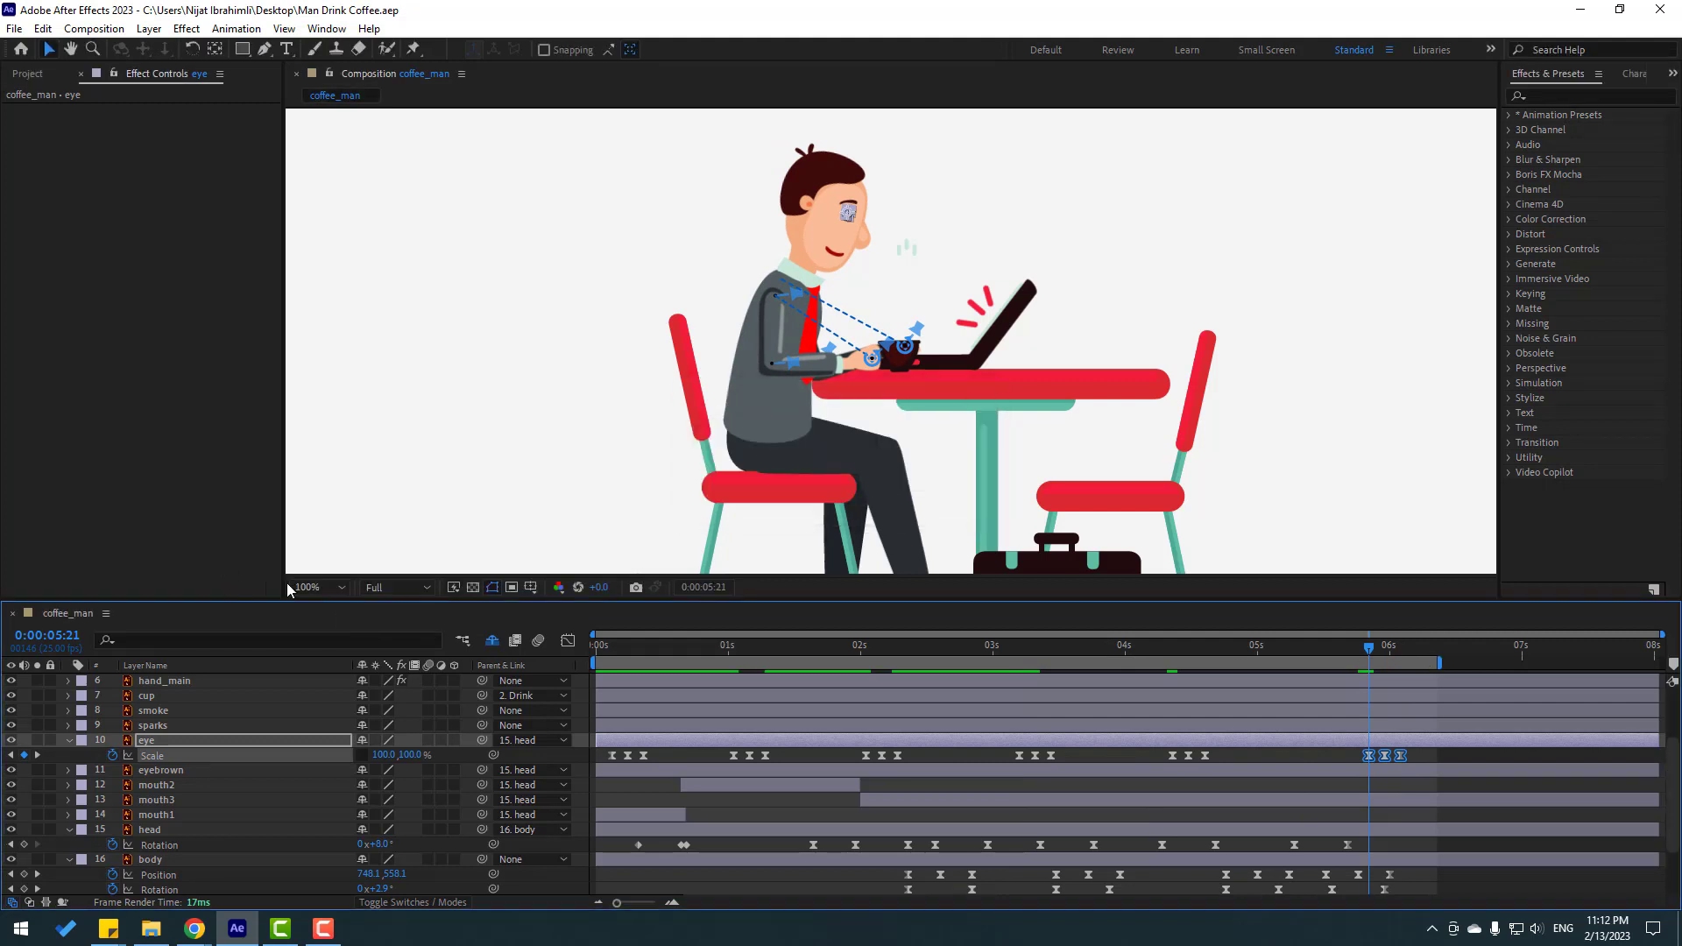
left_click(311, 588)
left_click(355, 624)
left_click(711, 750)
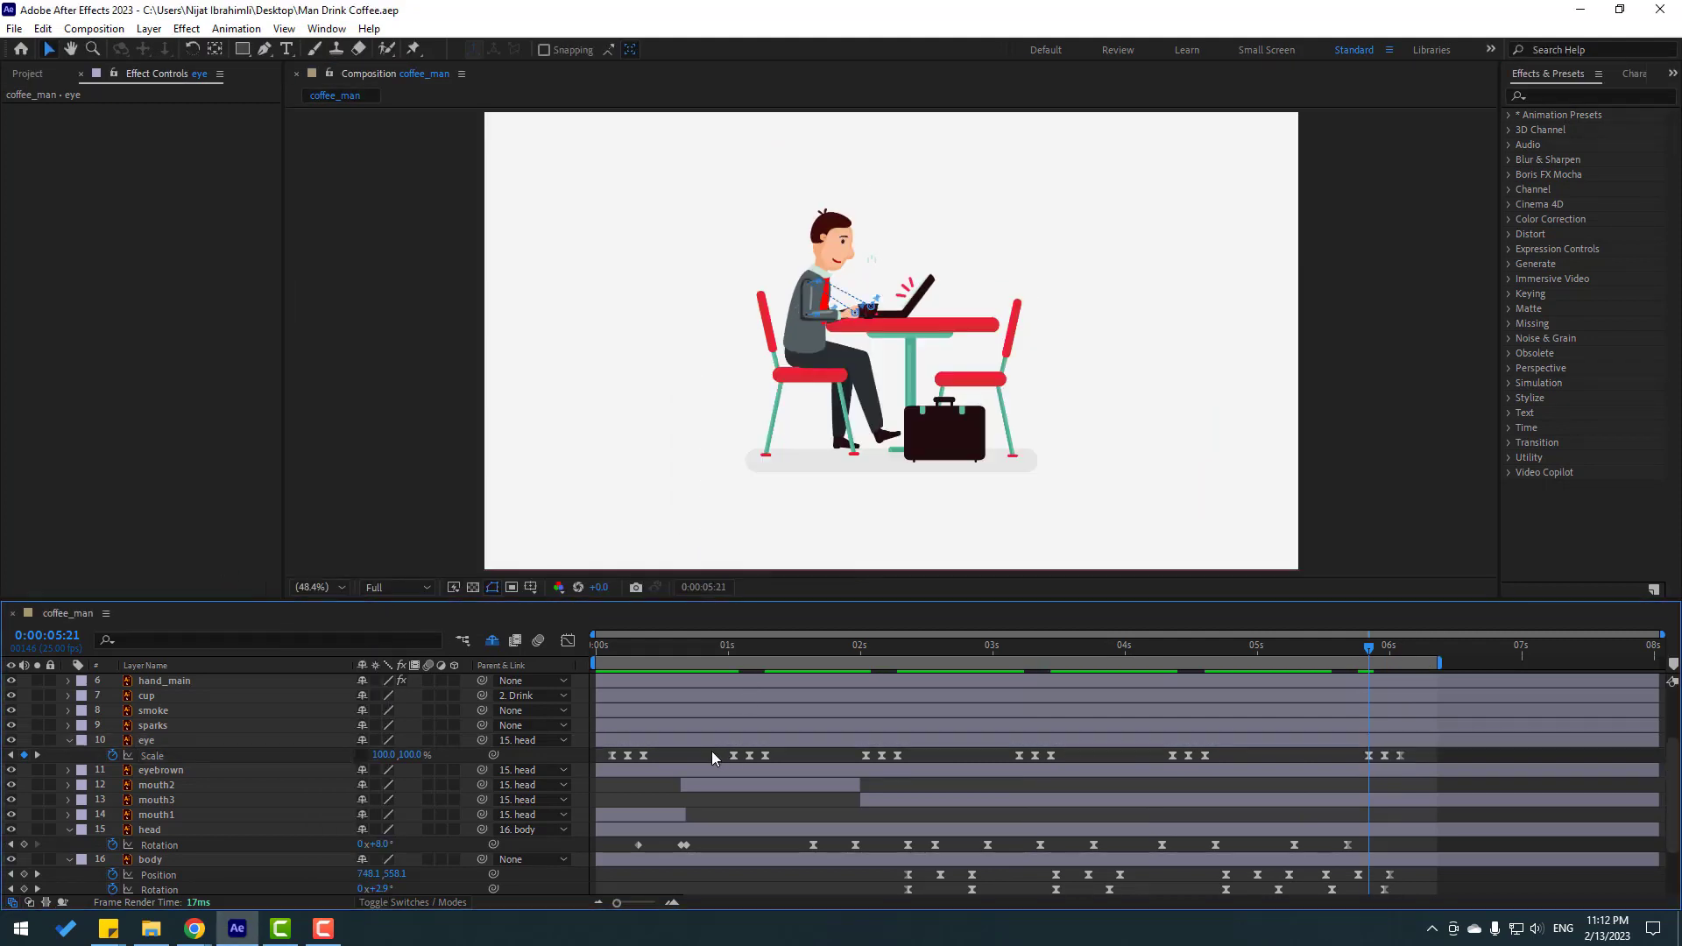